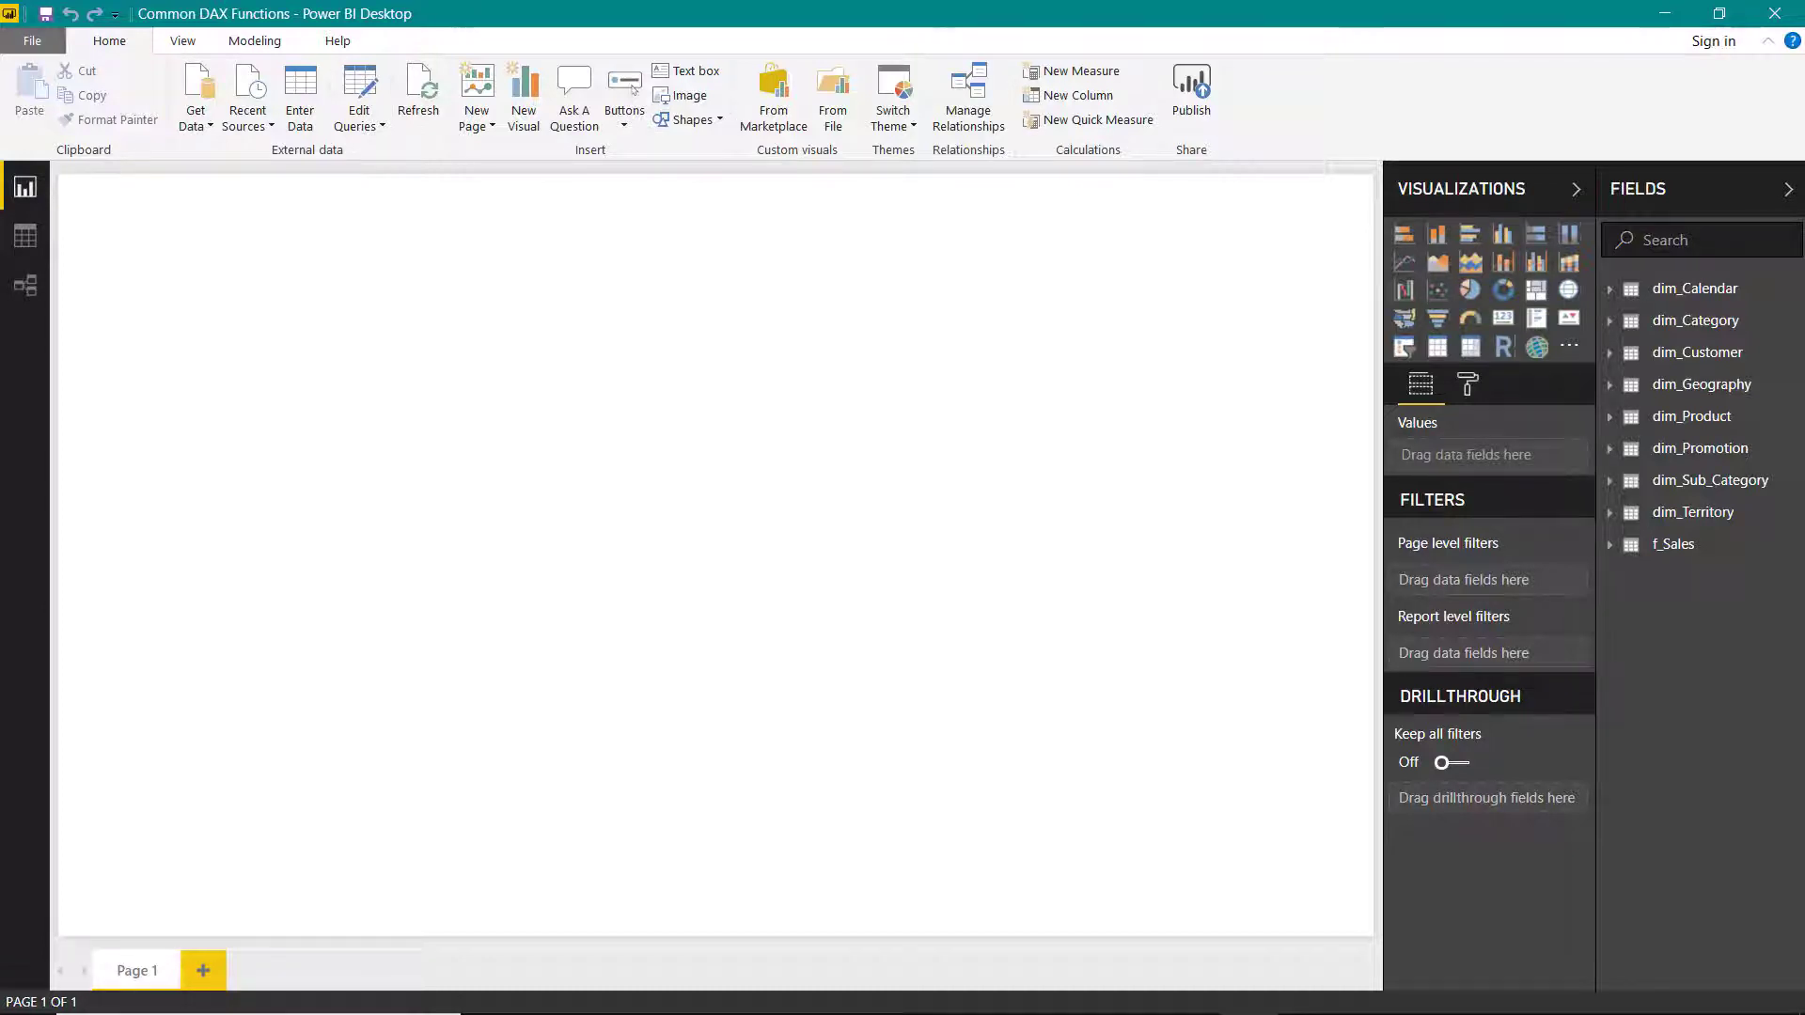
- Import the AW_Returns table from the AW Returns Excel workbook into the data model
{"action": "left_click", "coordinate": [31, 288]}
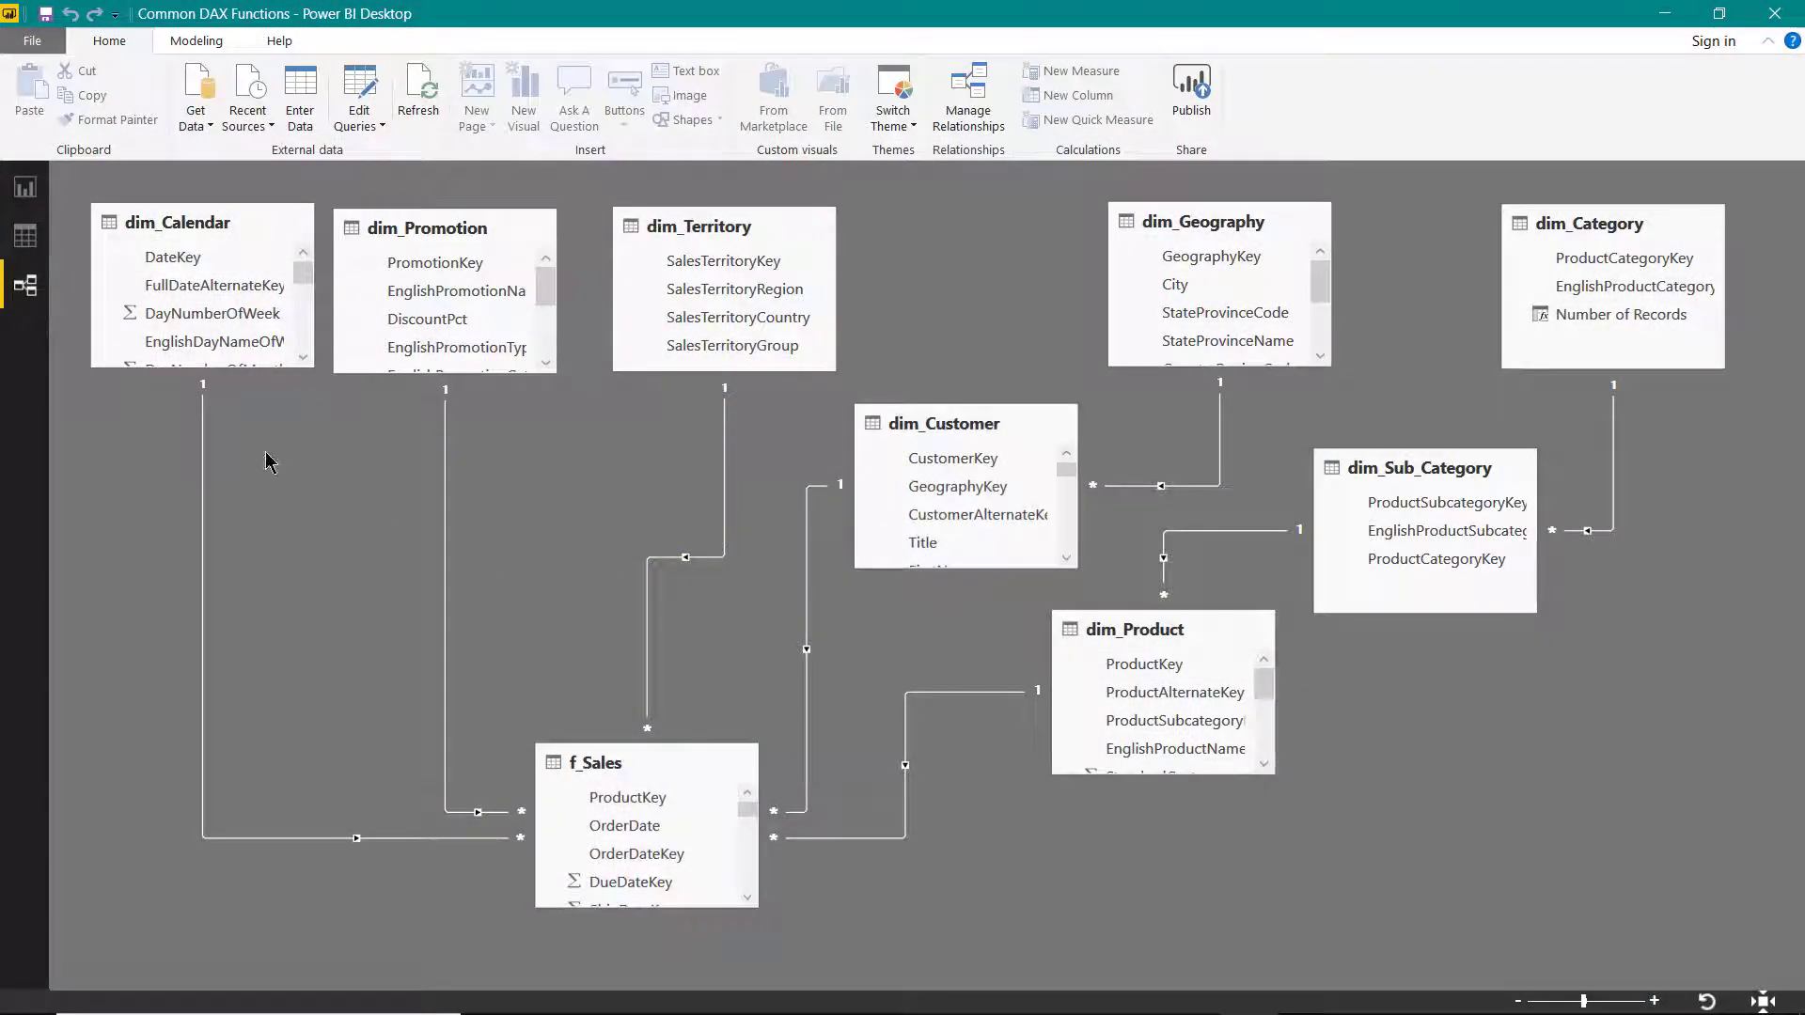
{"action": "left_click", "coordinate": [26, 236]}
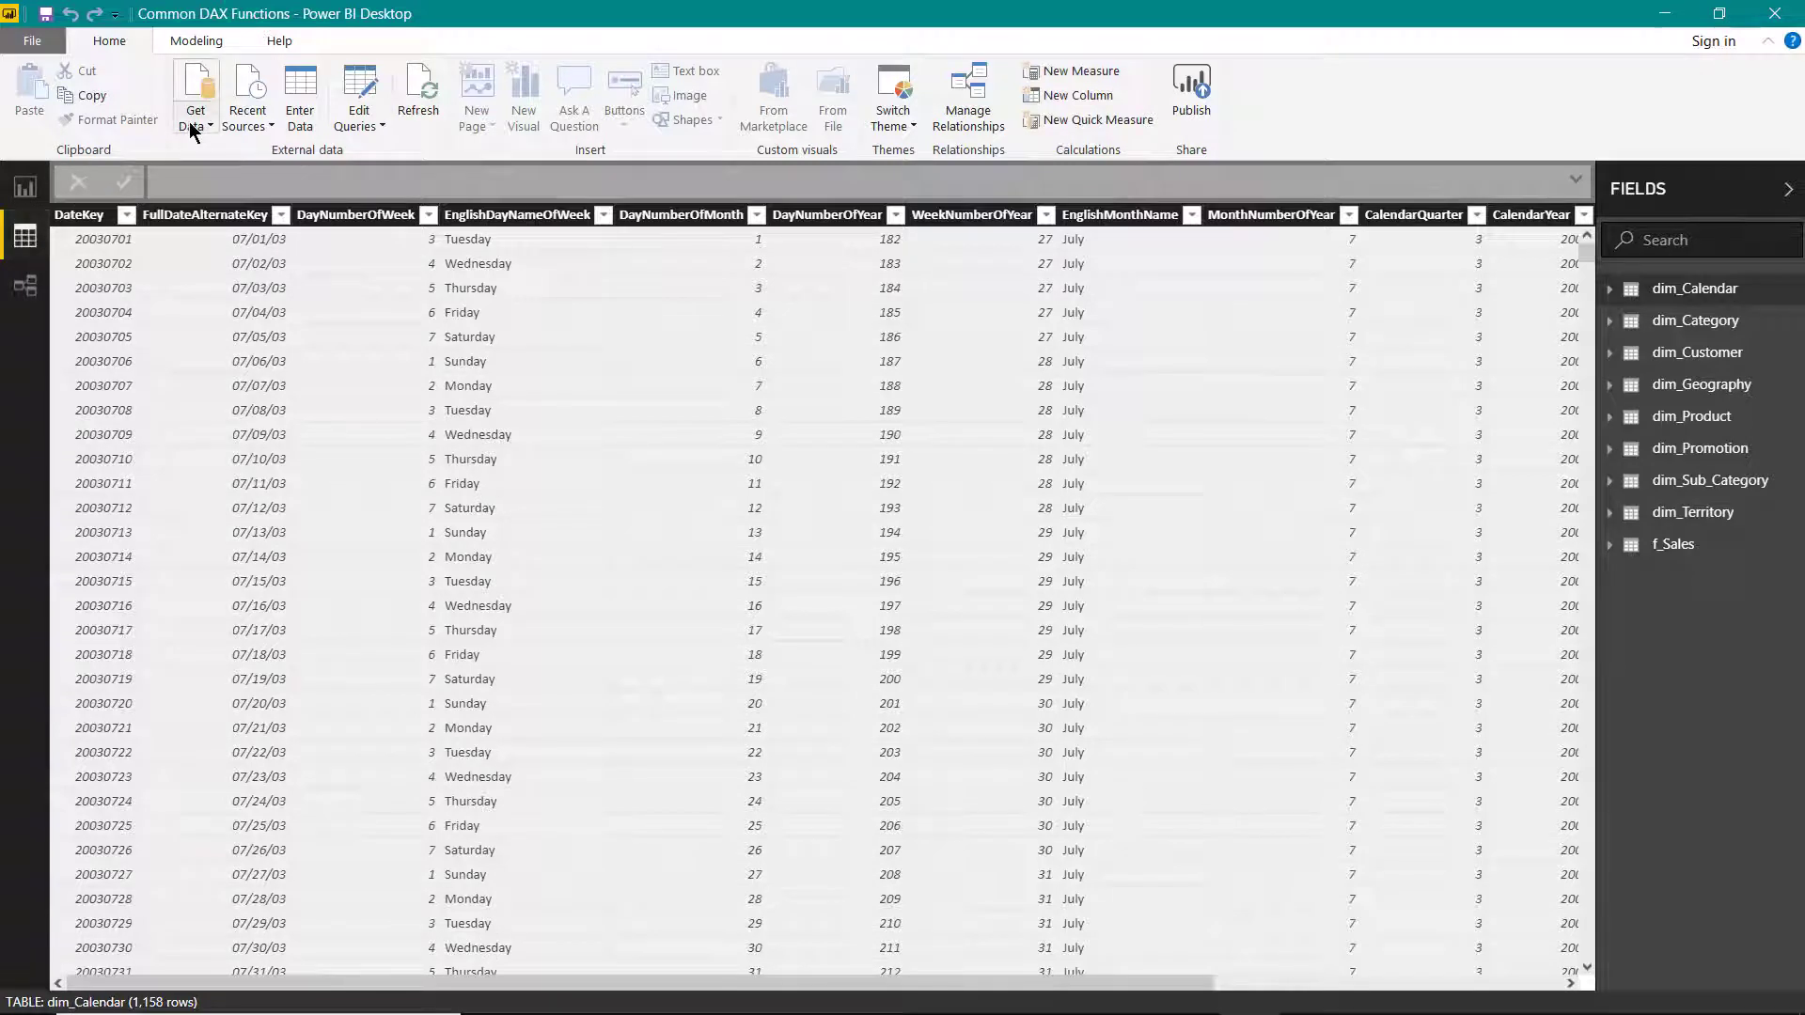
{"action": "left_click", "coordinate": [189, 121]}
{"action": "left_click", "coordinate": [243, 179]}
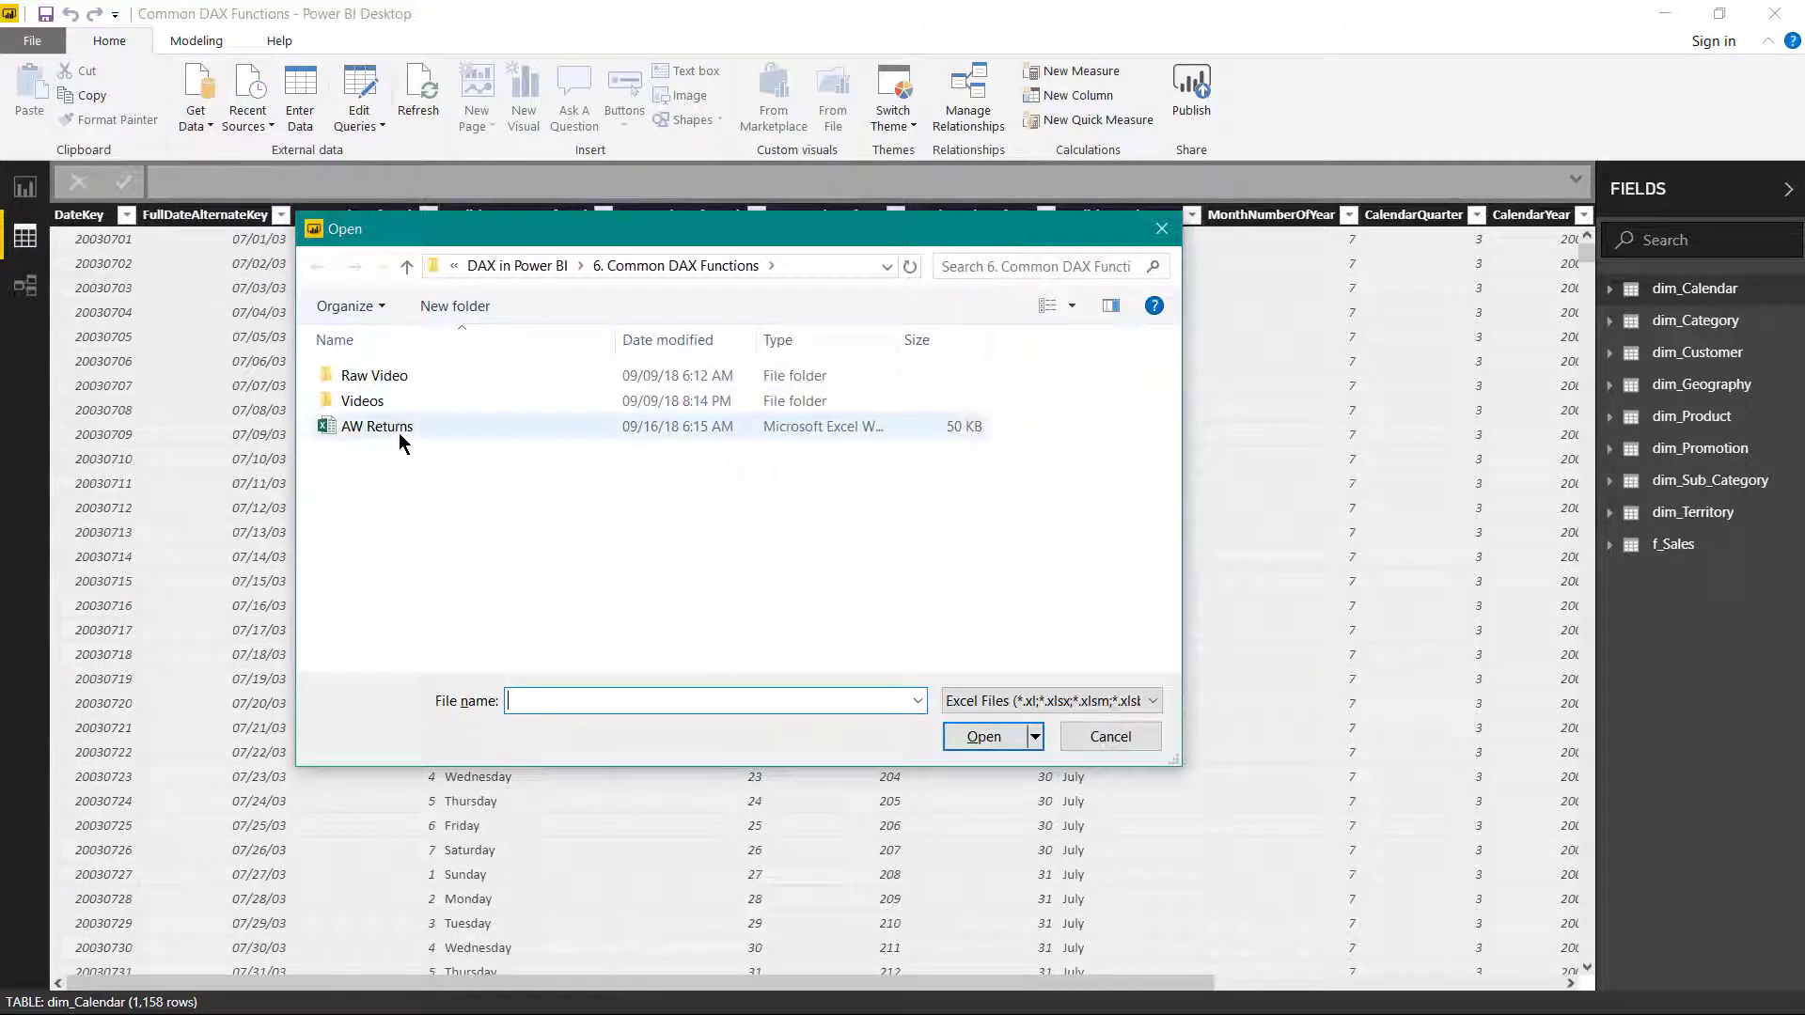
{"action": "left_click", "coordinate": [400, 436]}
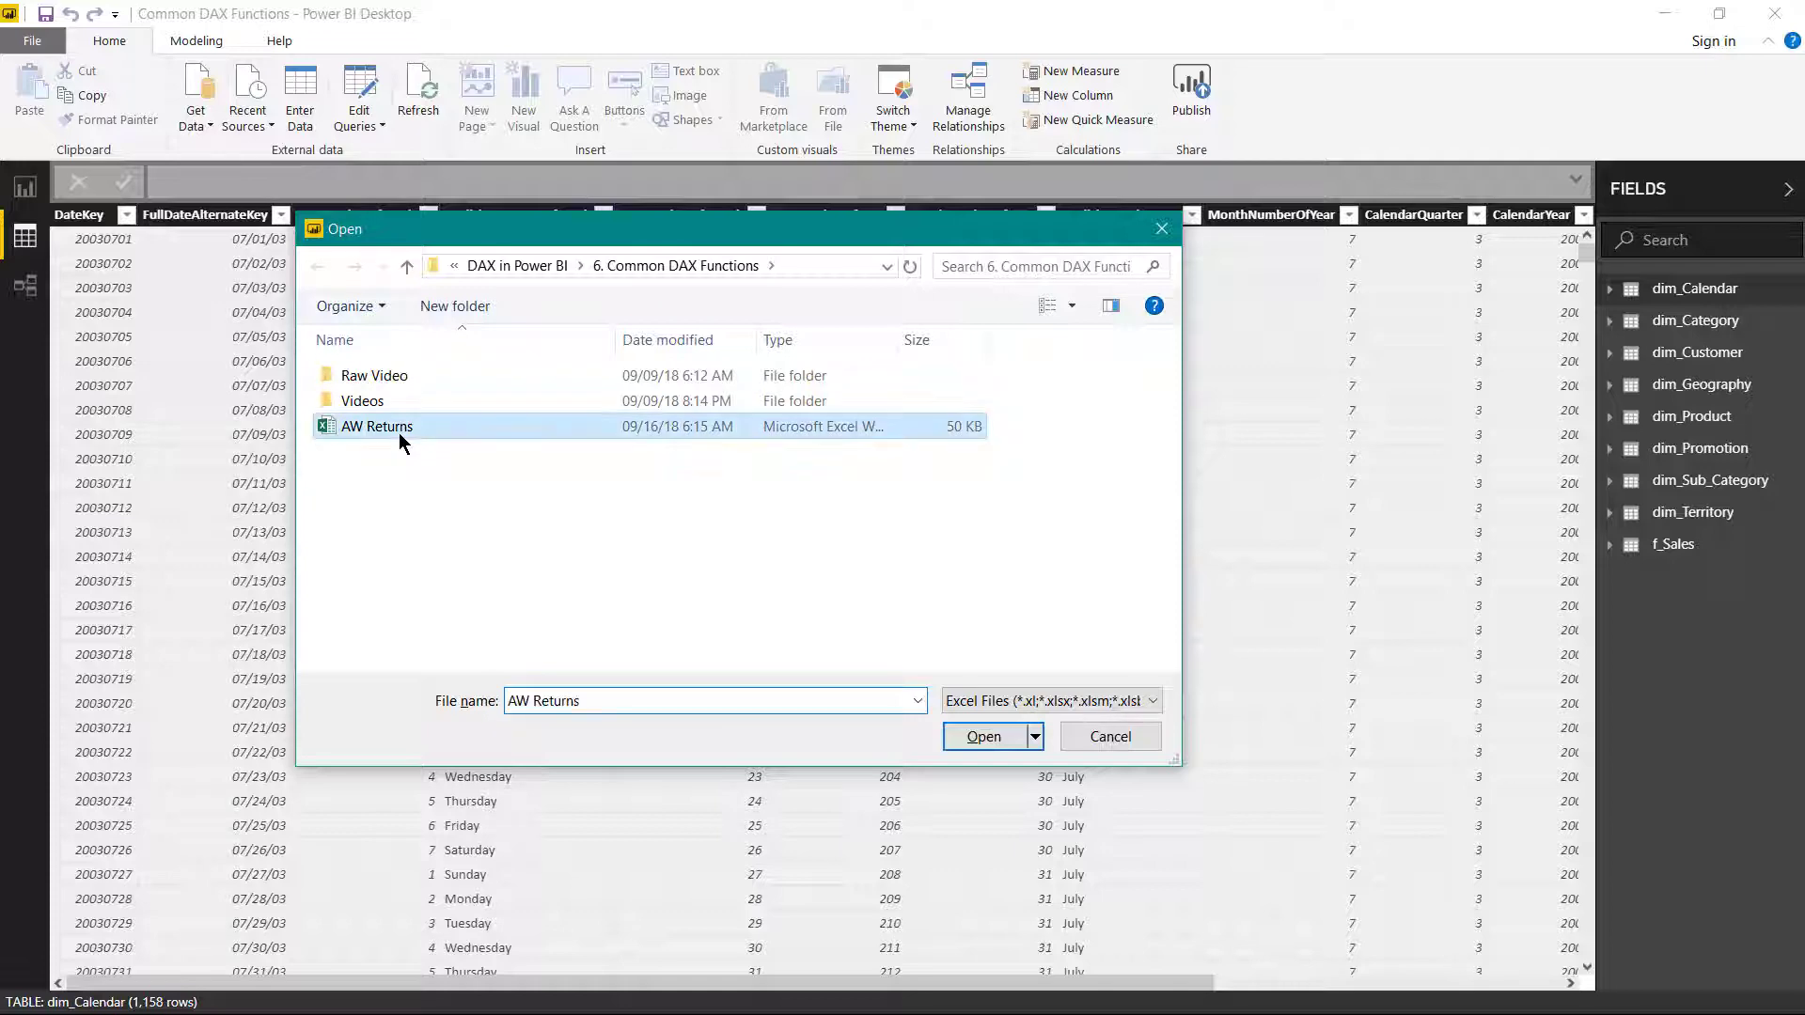
{"action": "left_click", "coordinate": [995, 737]}
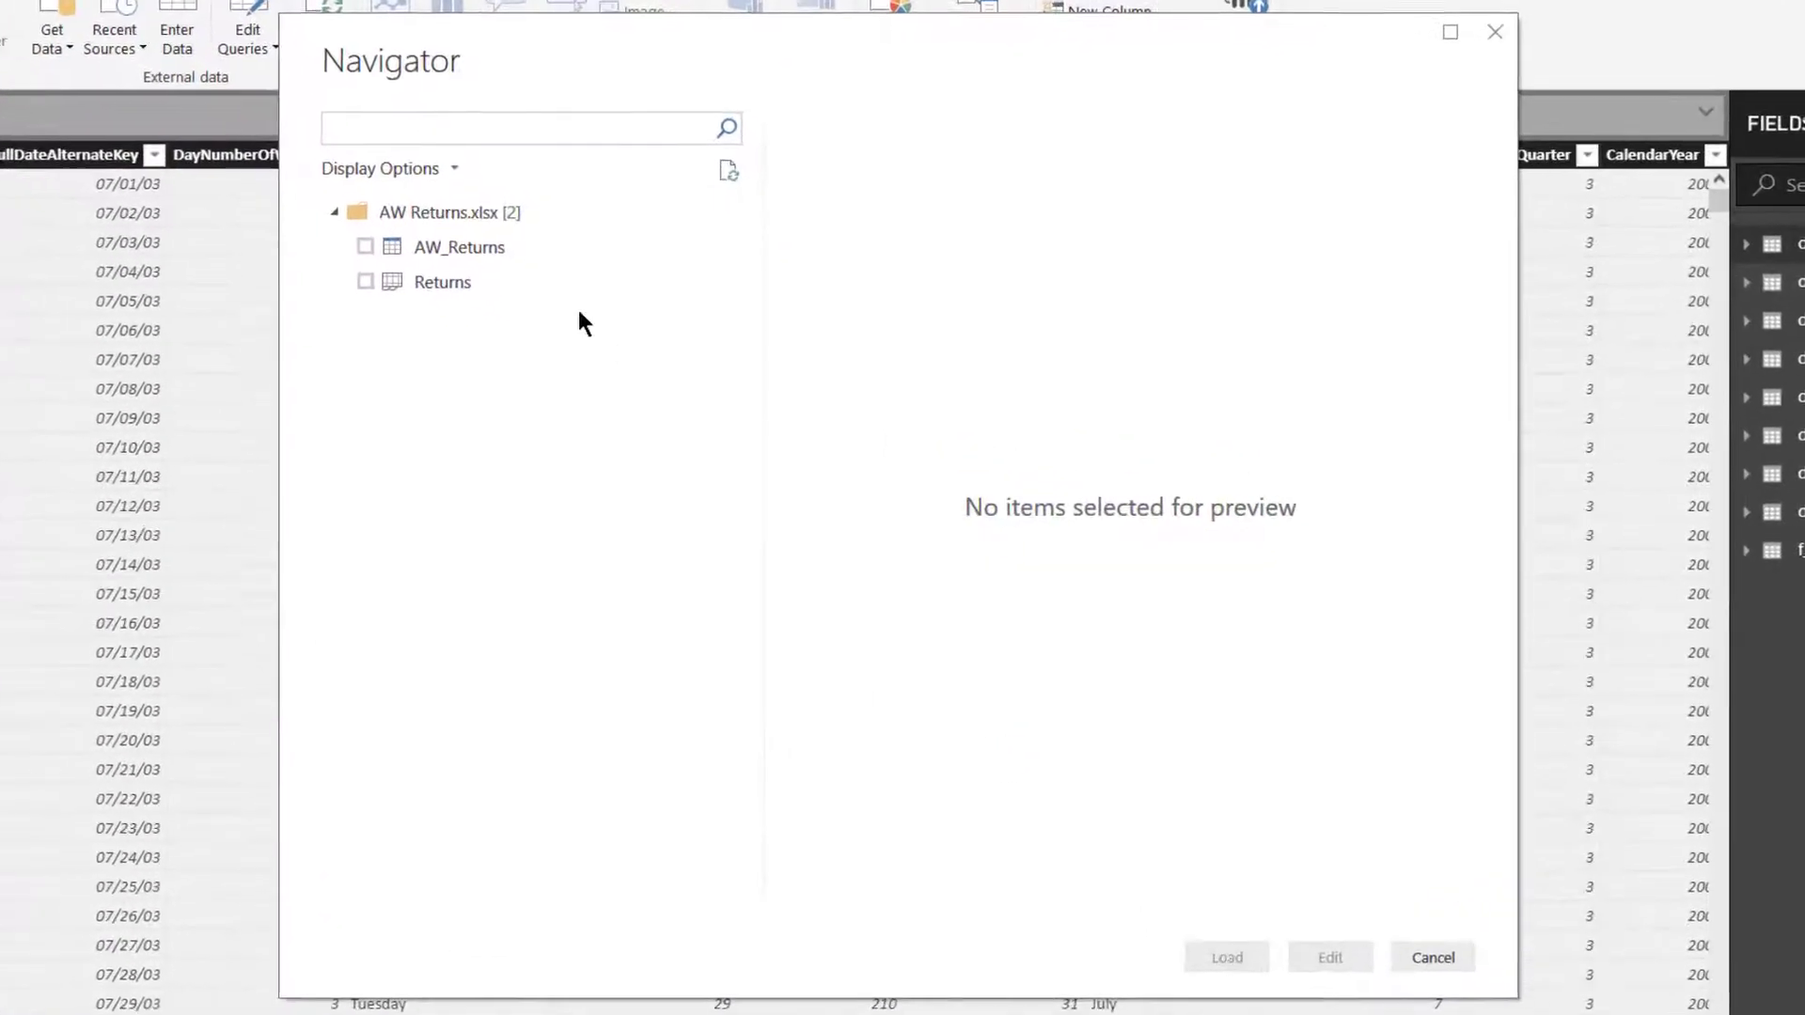
{"action": "left_click", "coordinate": [453, 245]}
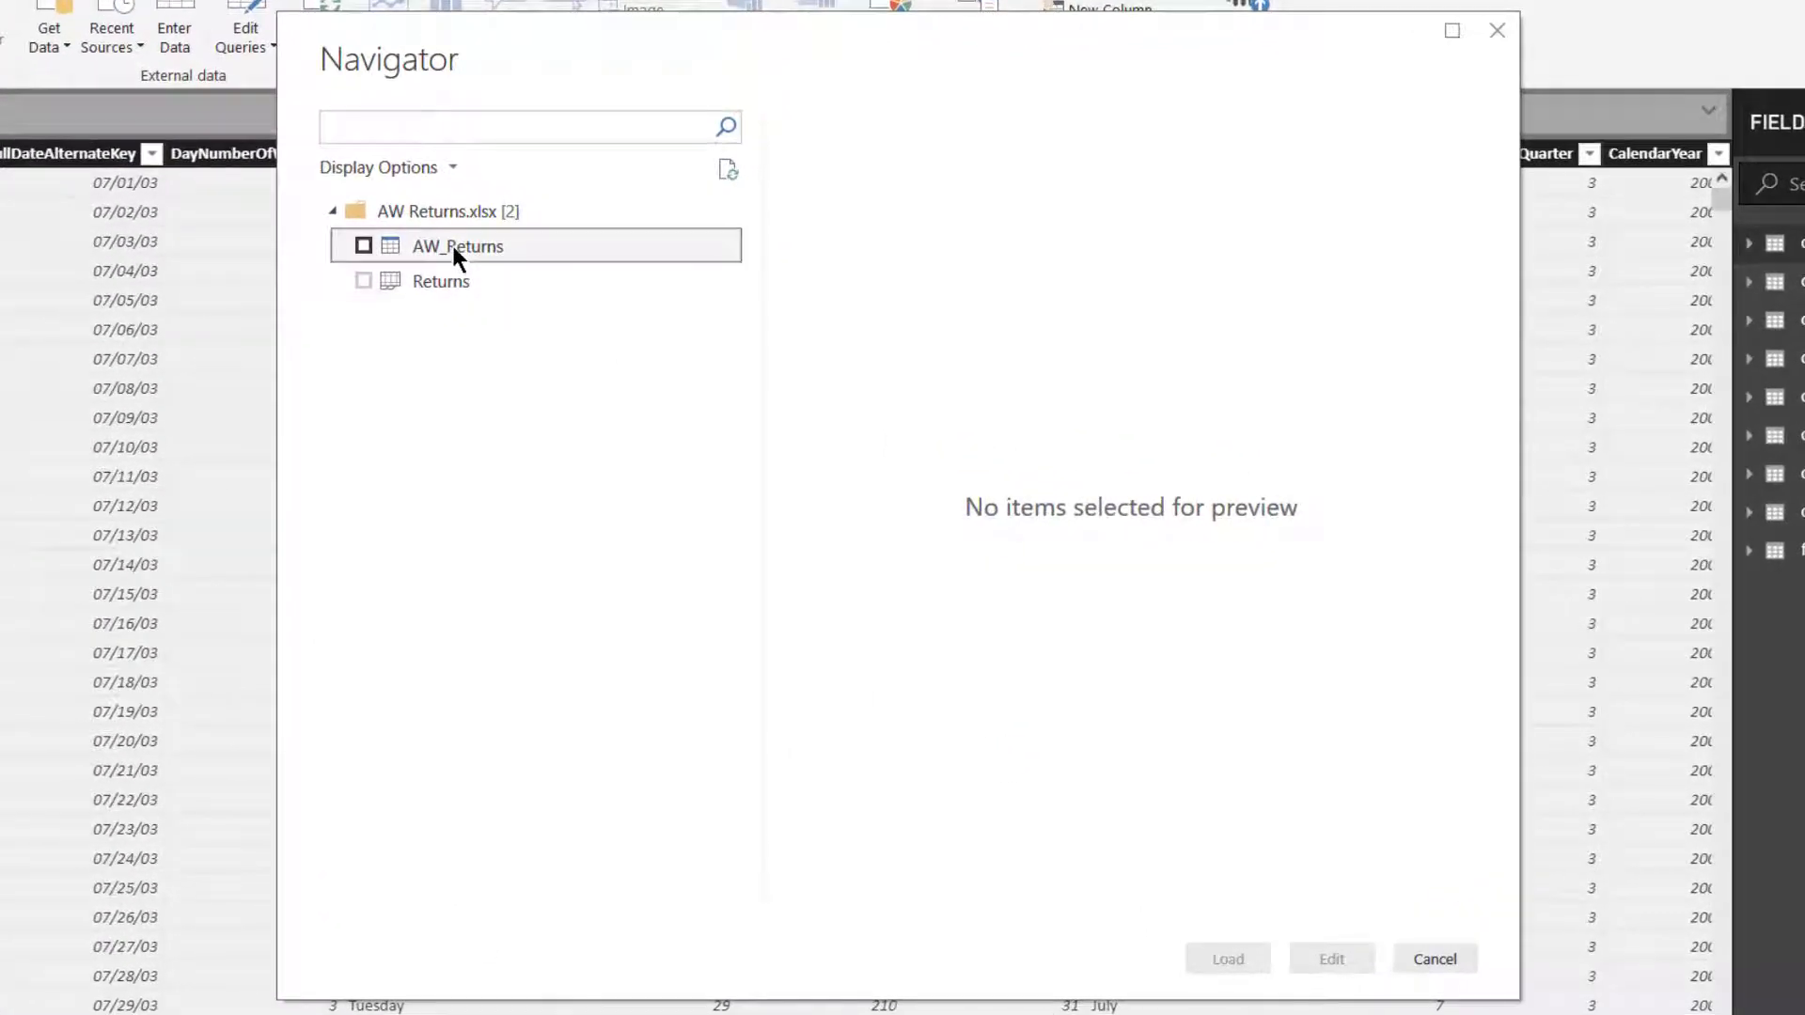
{"action": "left_click", "coordinate": [364, 246]}
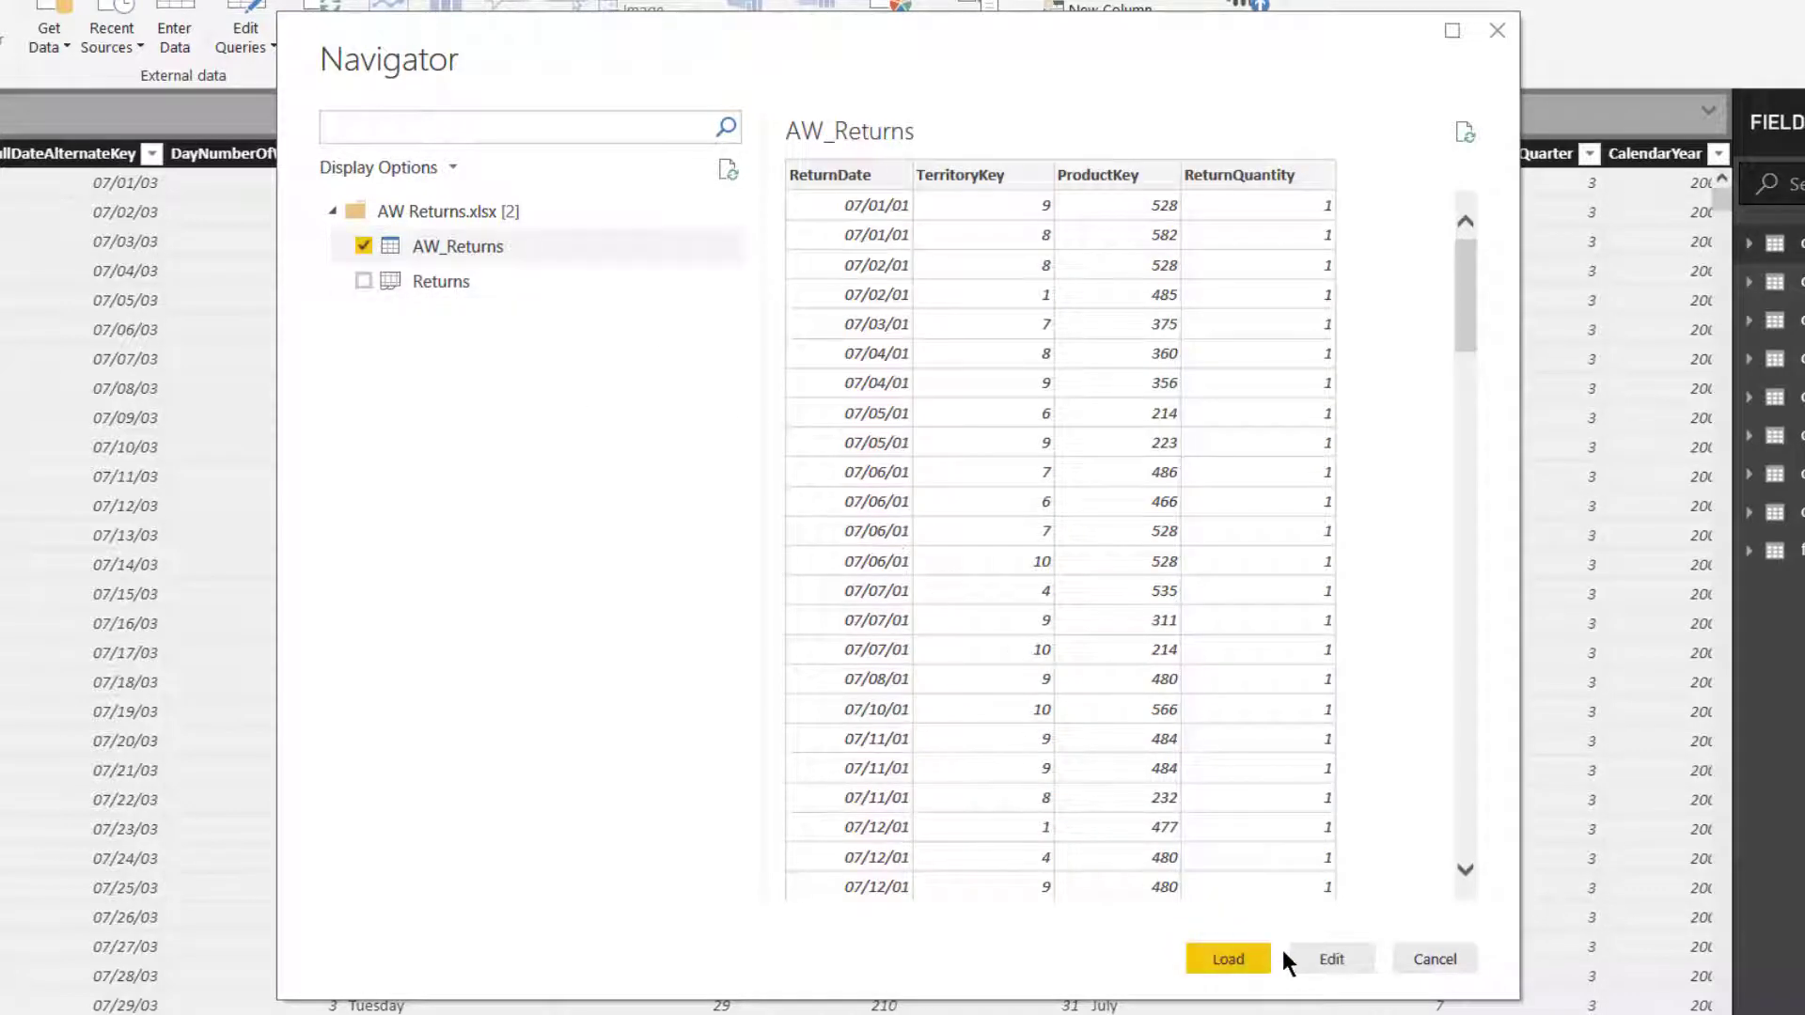
{"action": "left_click", "coordinate": [1227, 959]}
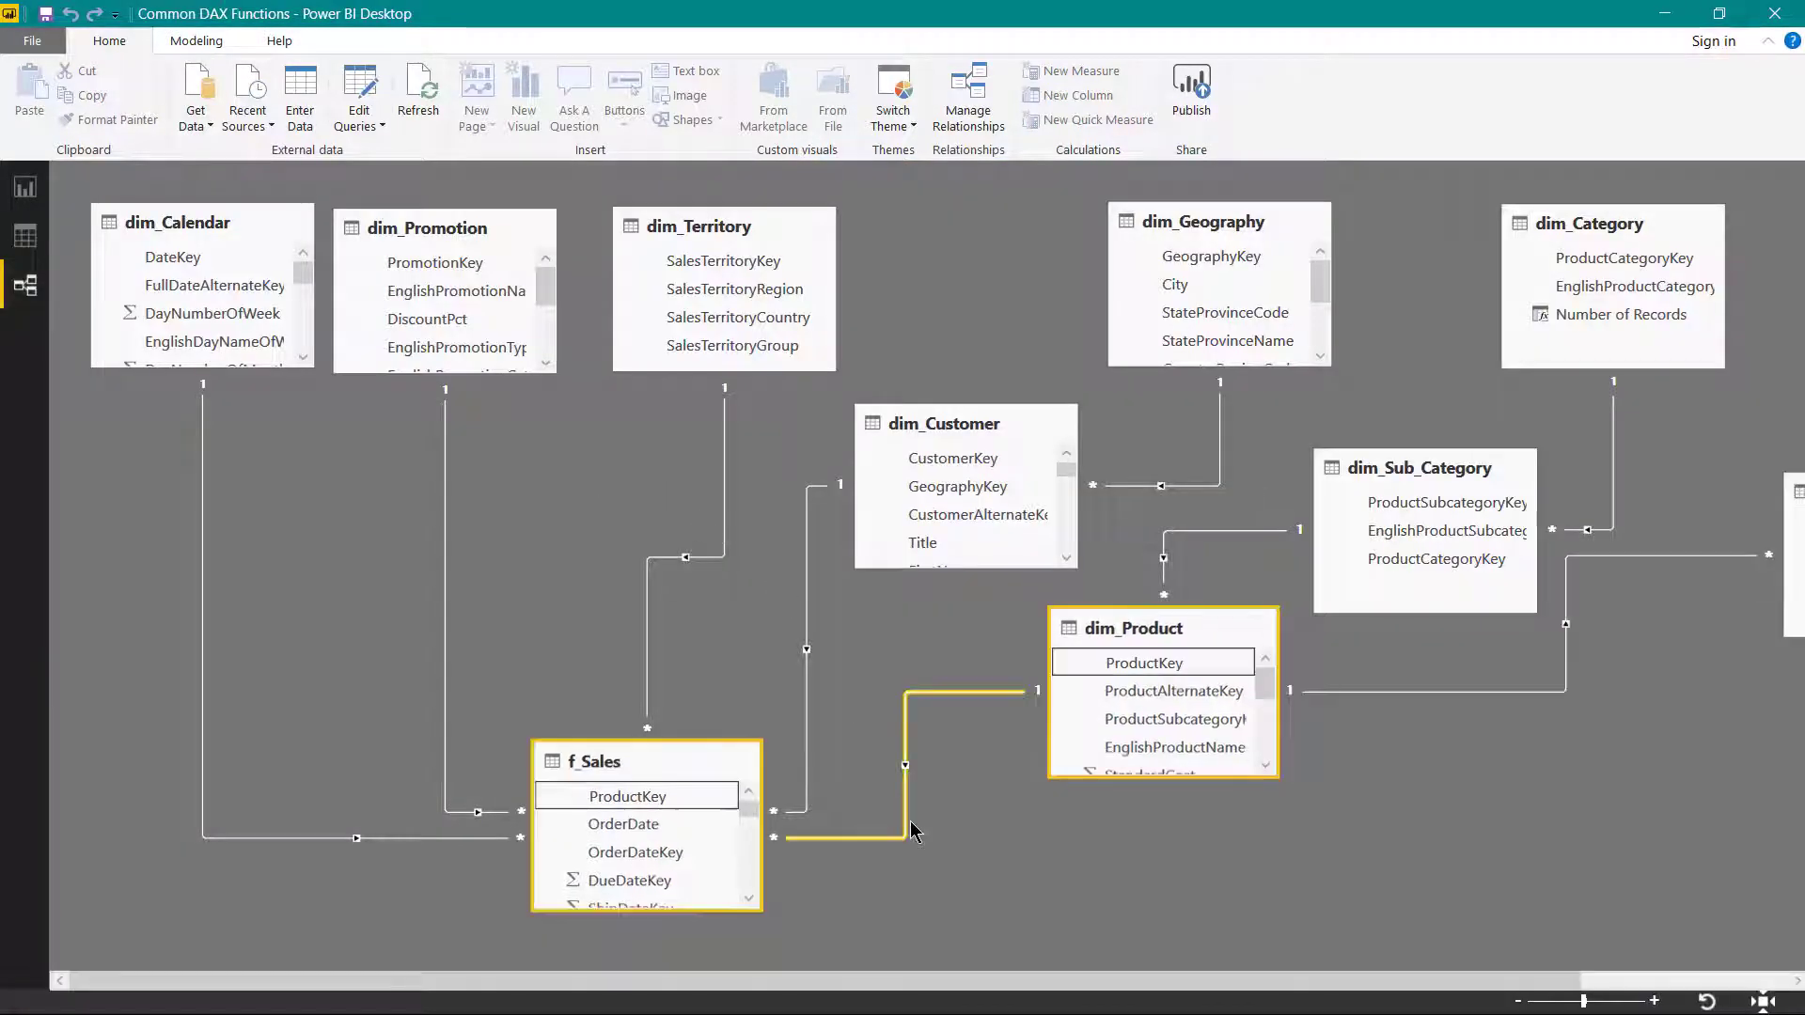
- Rearrange the relationship diagram so the AW_Returns table sits beside f_Sales, beneath the dimension tables
{"action": "scroll", "coordinate": [1643, 944], "scroll_direction": "right", "scroll_amount": 2}
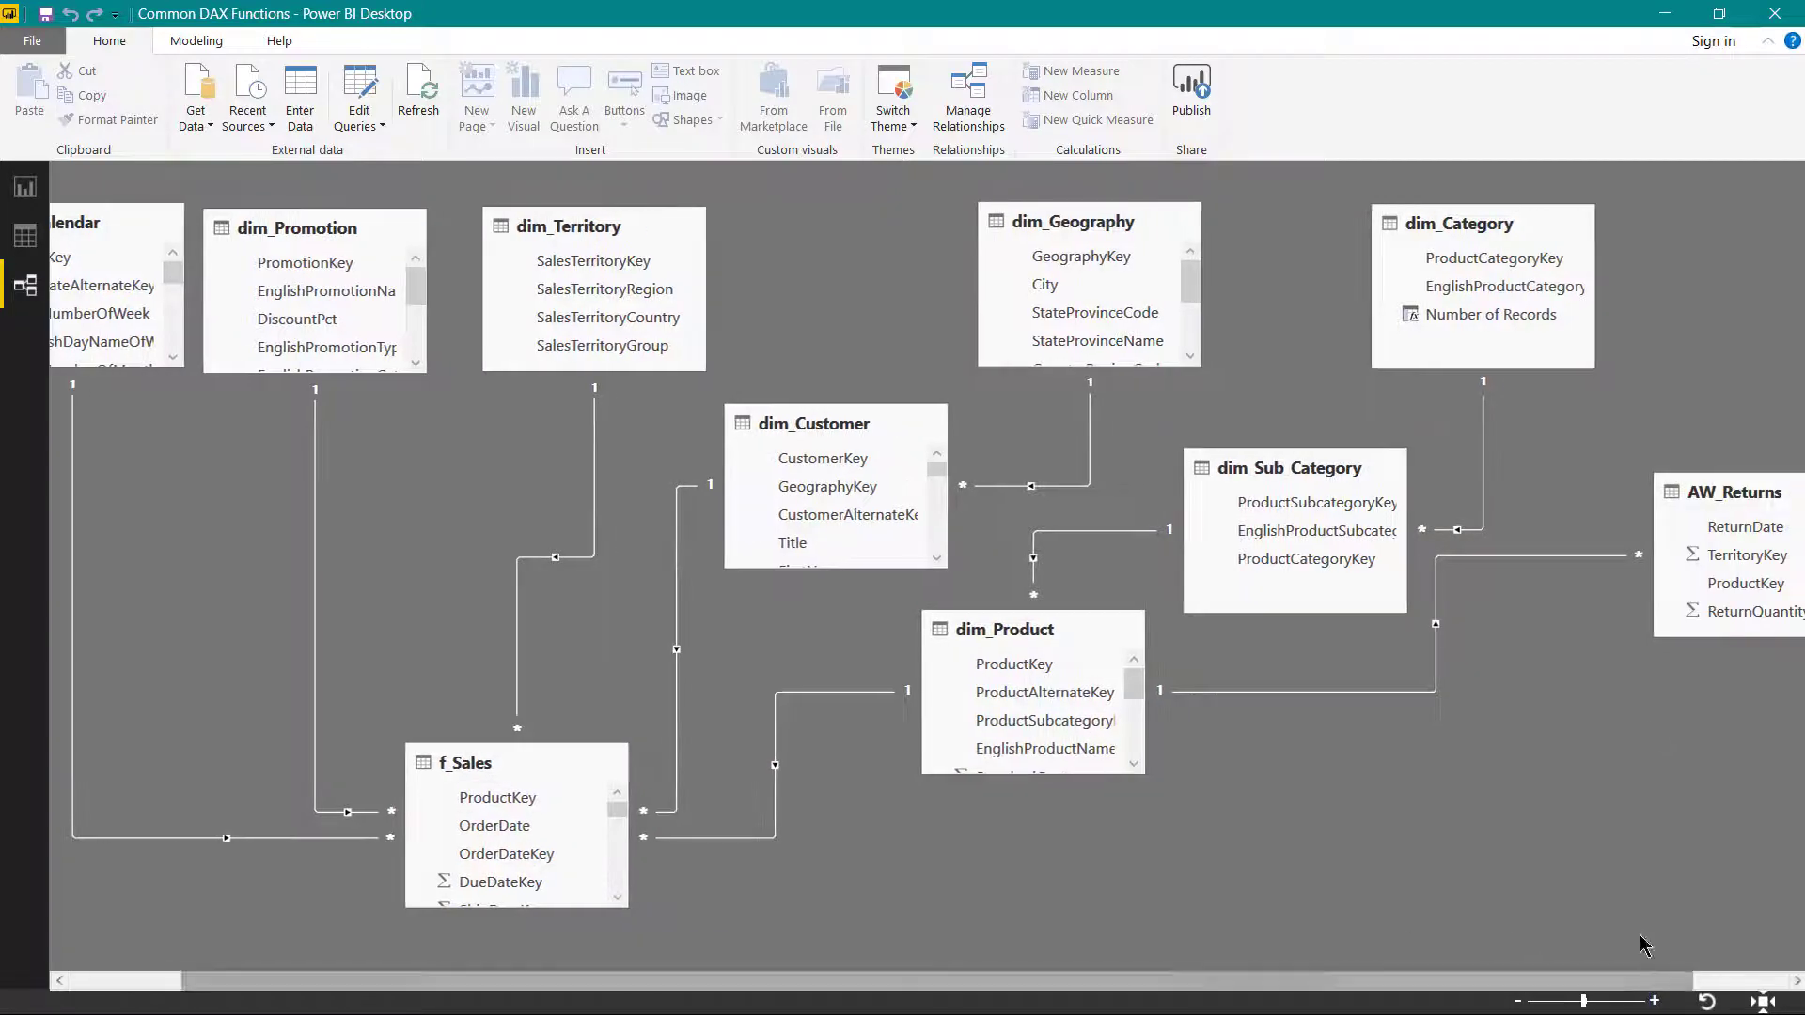
{"action": "left_click_drag", "start_coordinate": [1750, 493], "coordinate": [739, 778]}
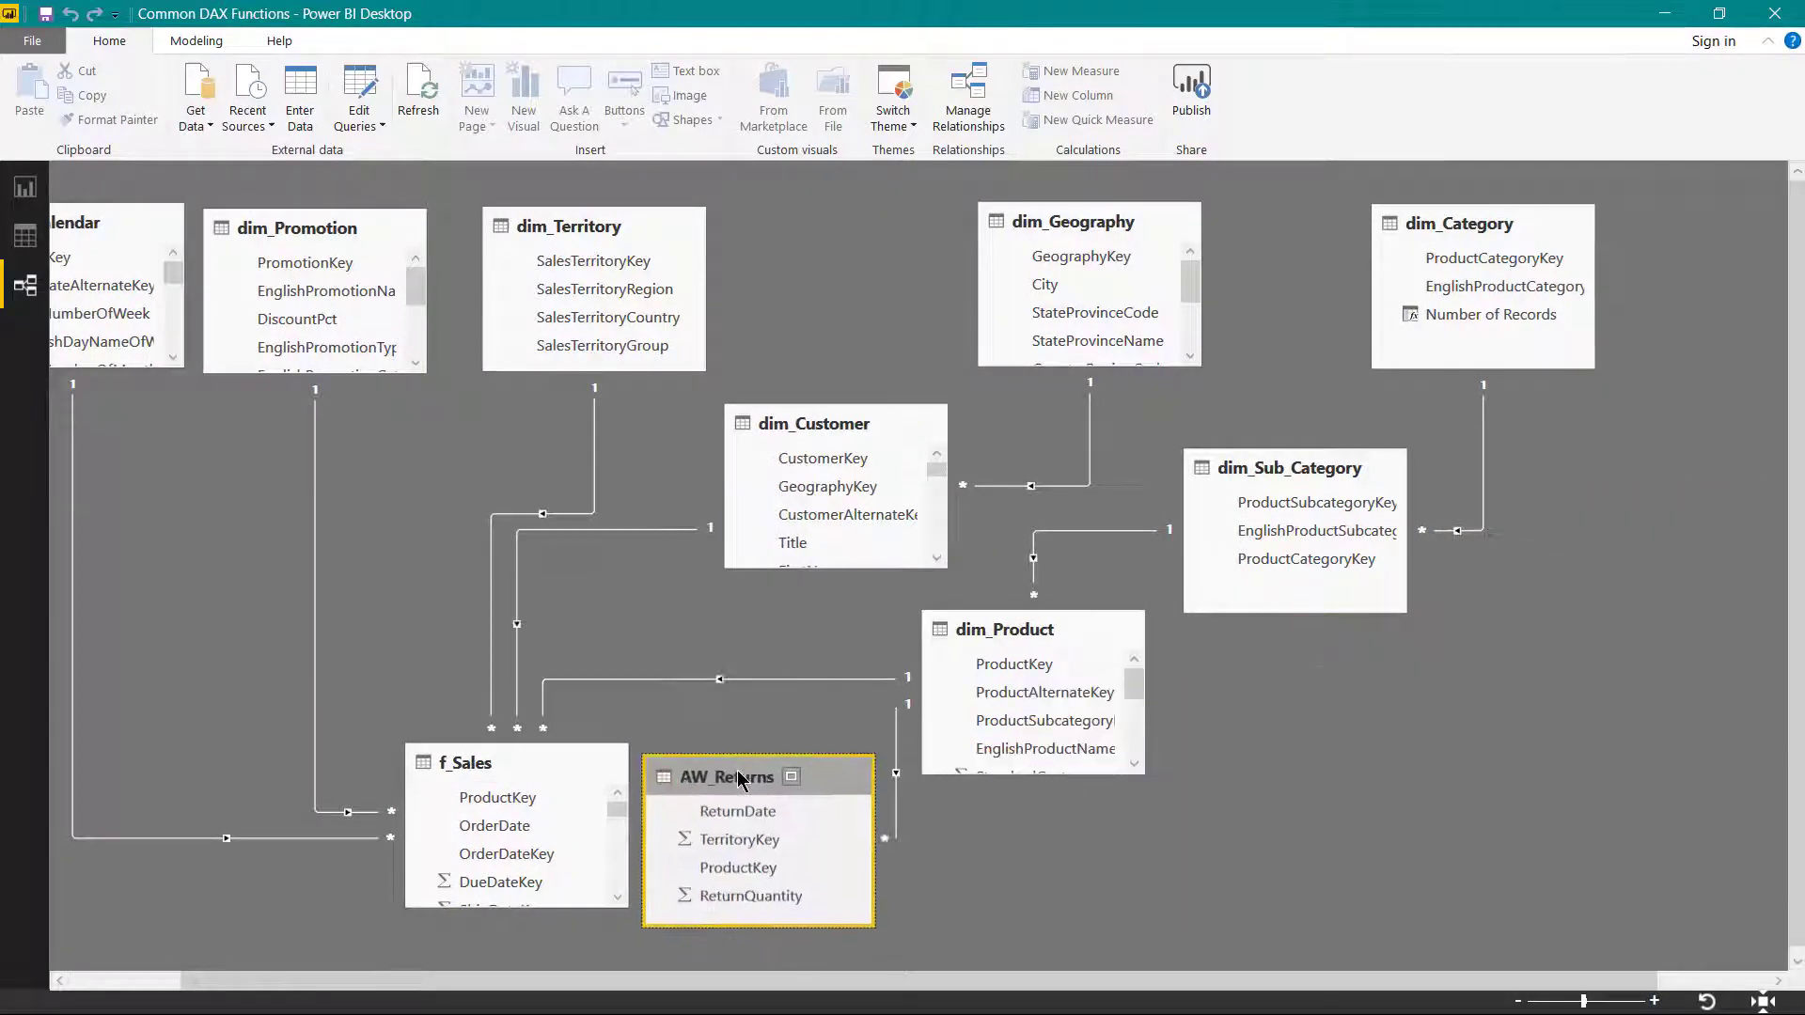
{"action": "left_click_drag", "start_coordinate": [569, 765], "coordinate": [426, 762]}
{"action": "left_click_drag", "start_coordinate": [887, 783], "coordinate": [850, 771]}
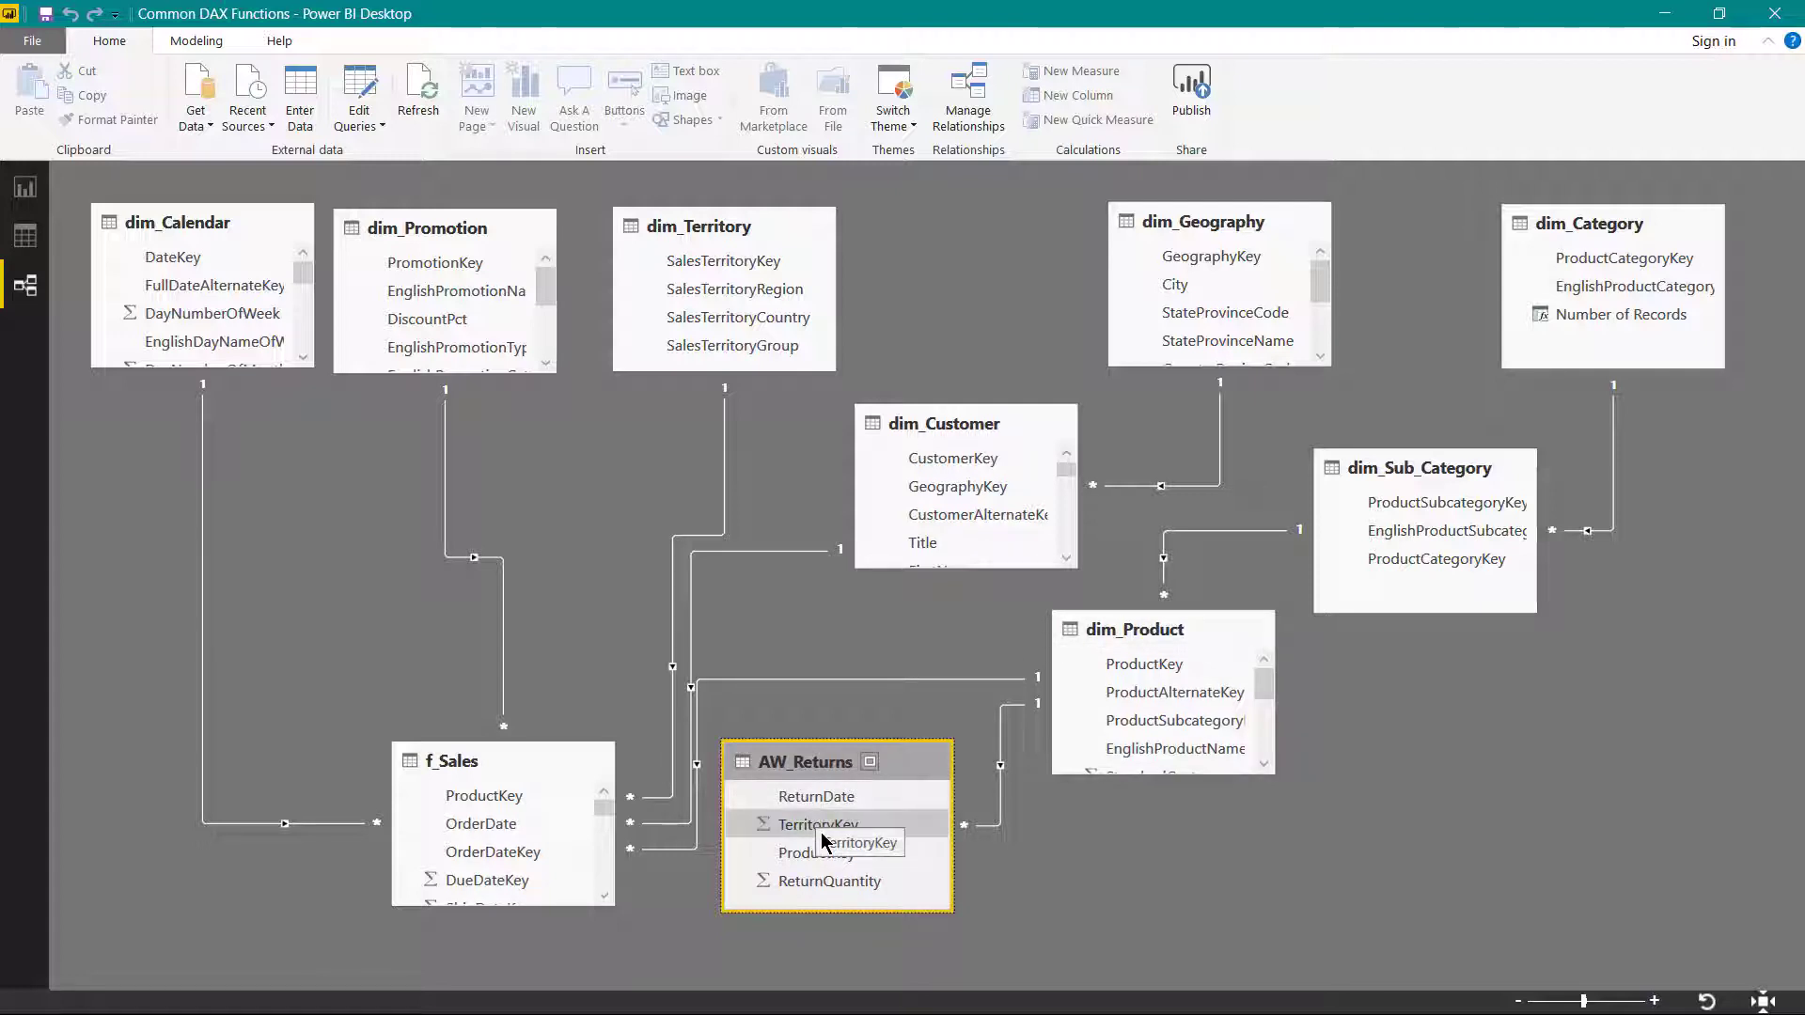
- Relate AW_Returns to dim_Territory through TerritoryKey and to dim_Calendar through ReturnDate
{"action": "left_click_drag", "start_coordinate": [821, 840], "coordinate": [732, 268]}
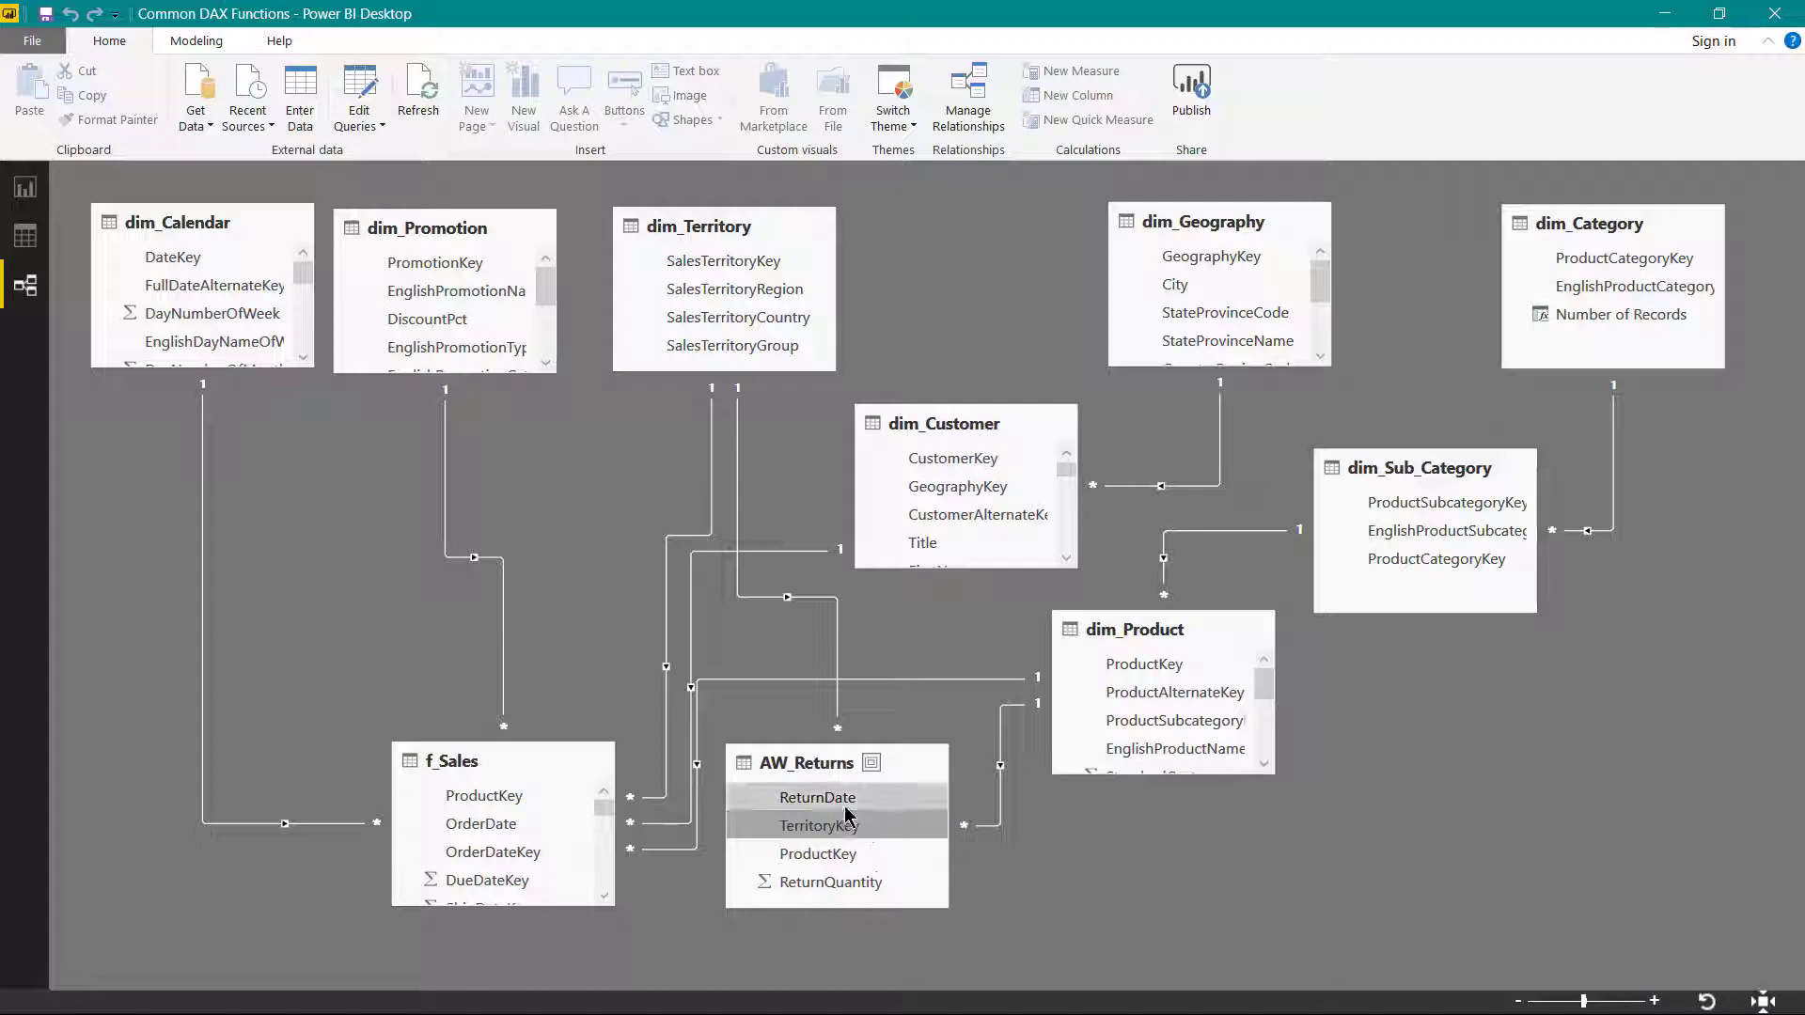
{"action": "left_click_drag", "start_coordinate": [844, 799], "coordinate": [178, 258]}
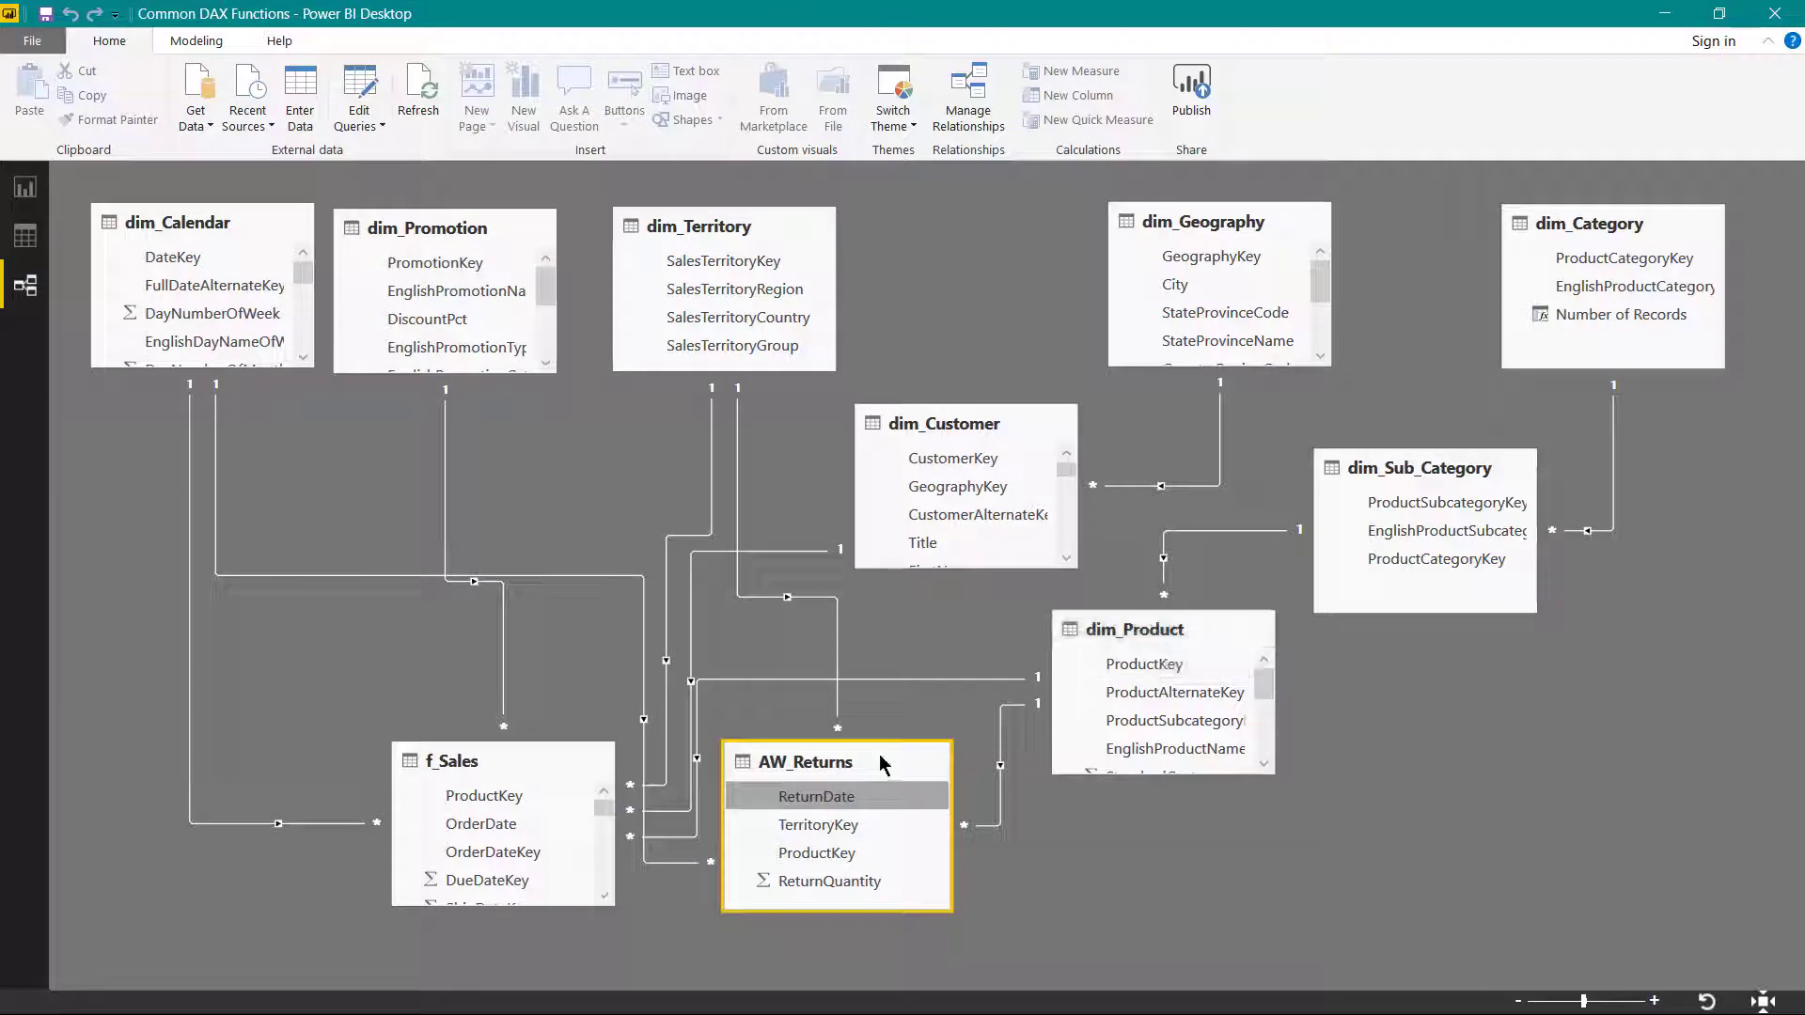
{"action": "left_click", "coordinate": [829, 805]}
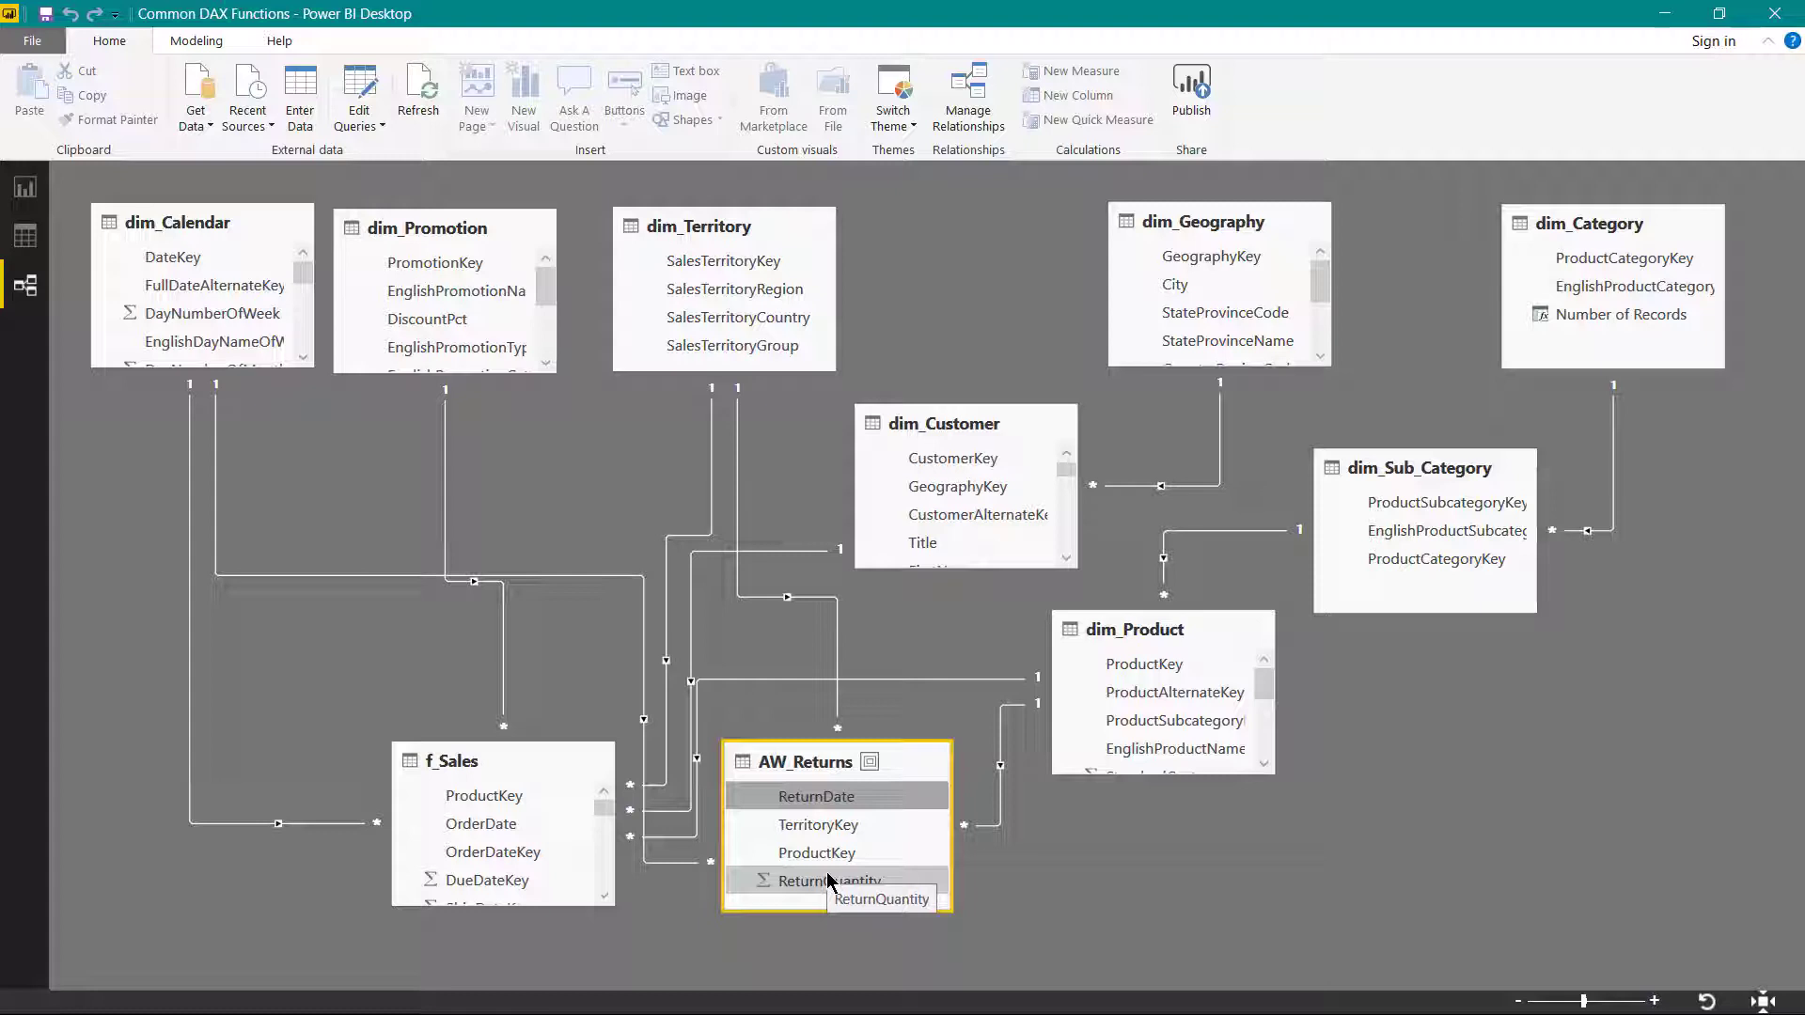
- Rename the AW_Returns table as f_Returns and collapse its field list
{"action": "left_click", "coordinate": [29, 241]}
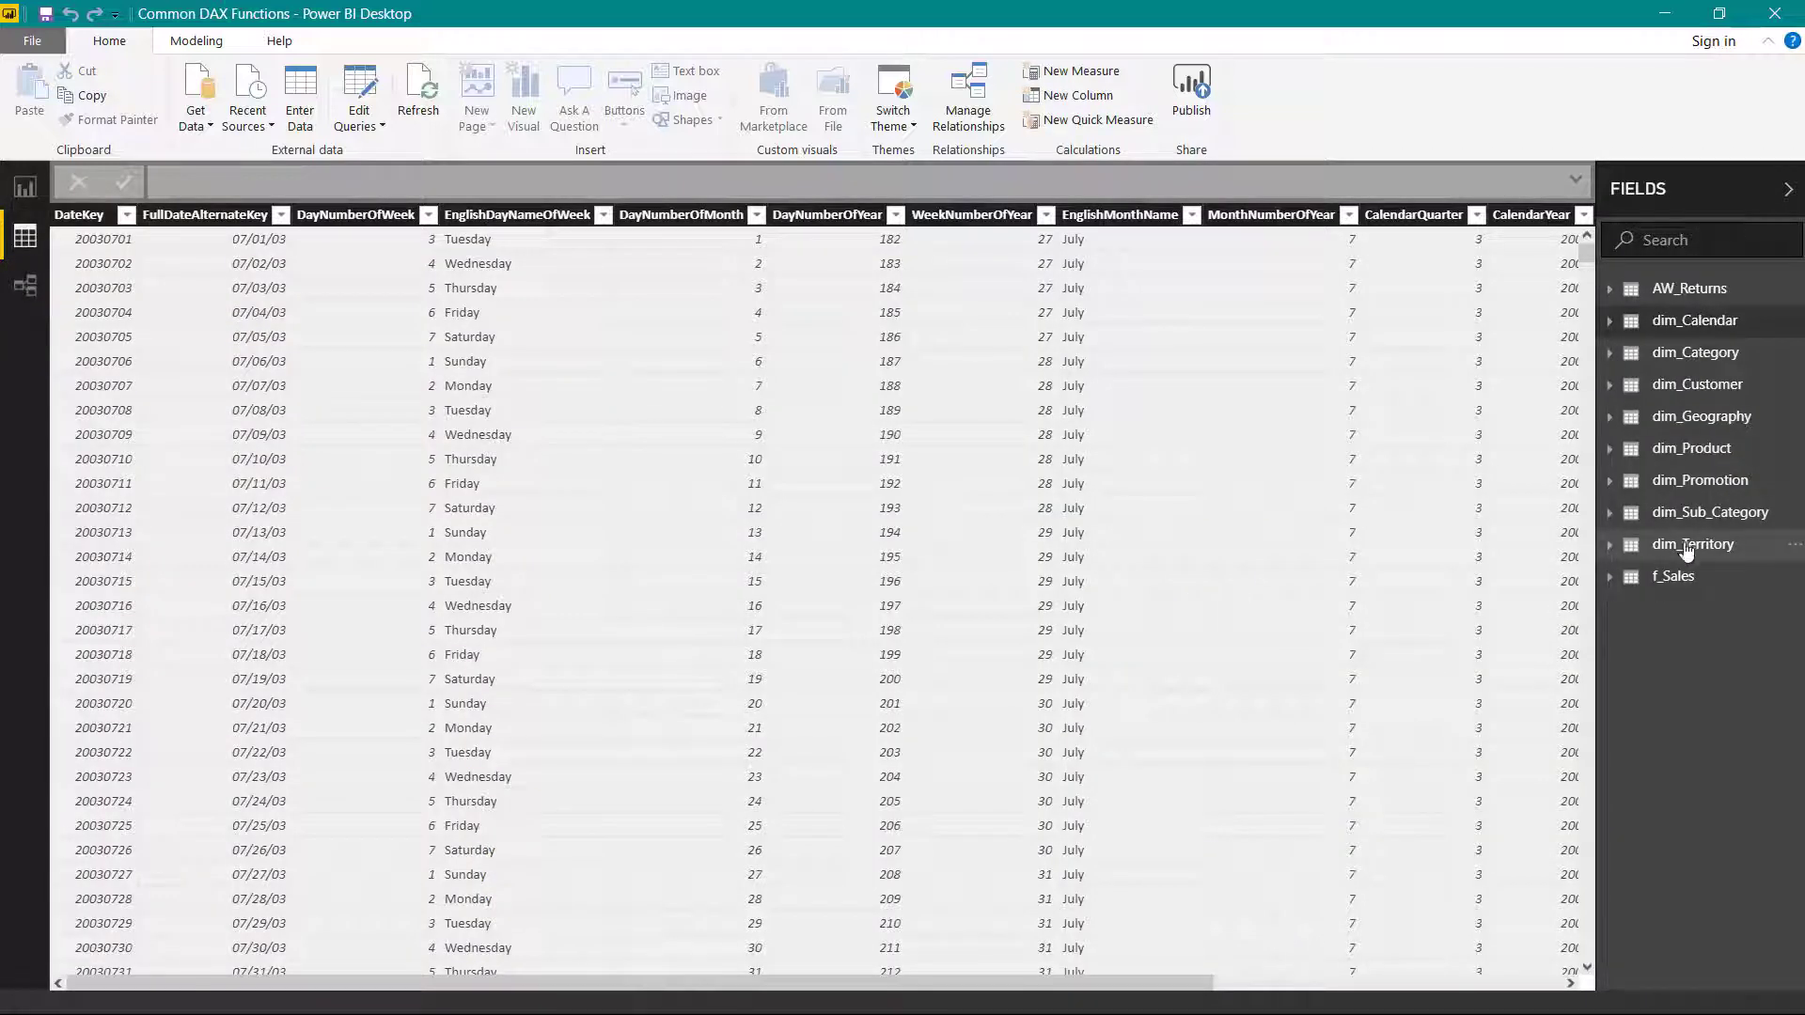
{"action": "left_click", "coordinate": [1705, 304]}
{"action": "right_click", "coordinate": [1702, 297]}
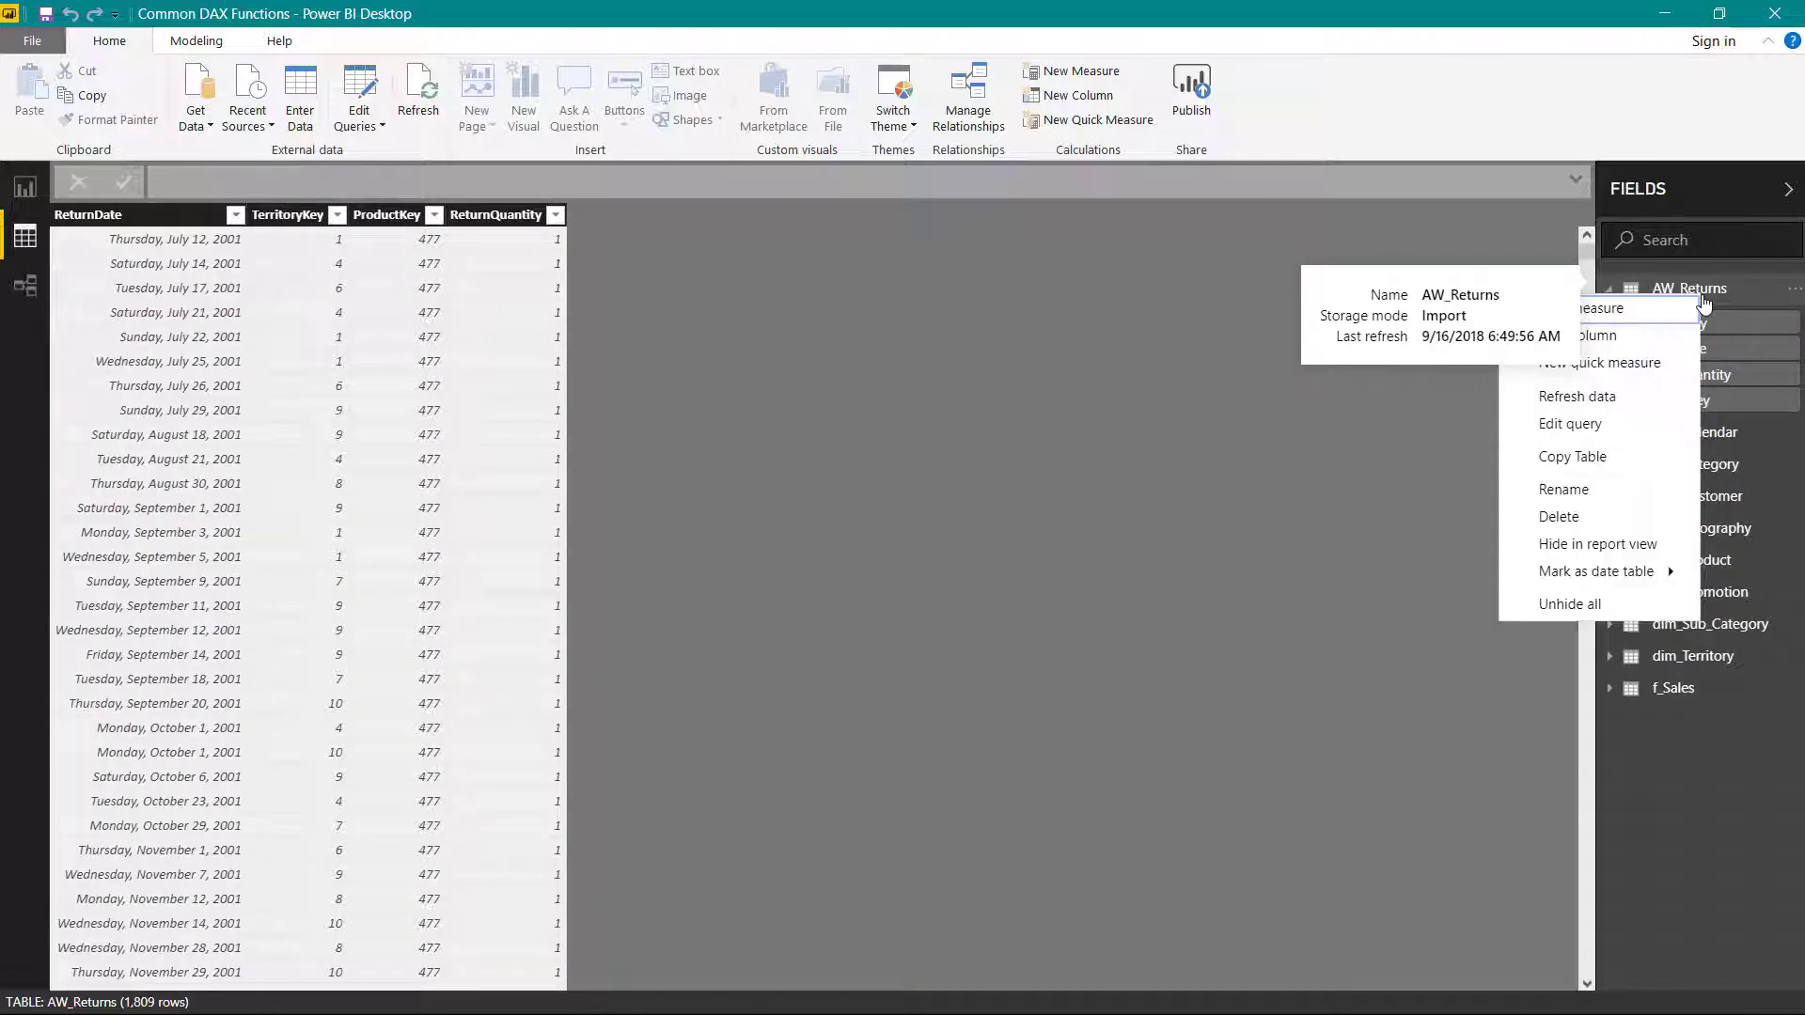
{"action": "left_click", "coordinate": [1593, 486]}
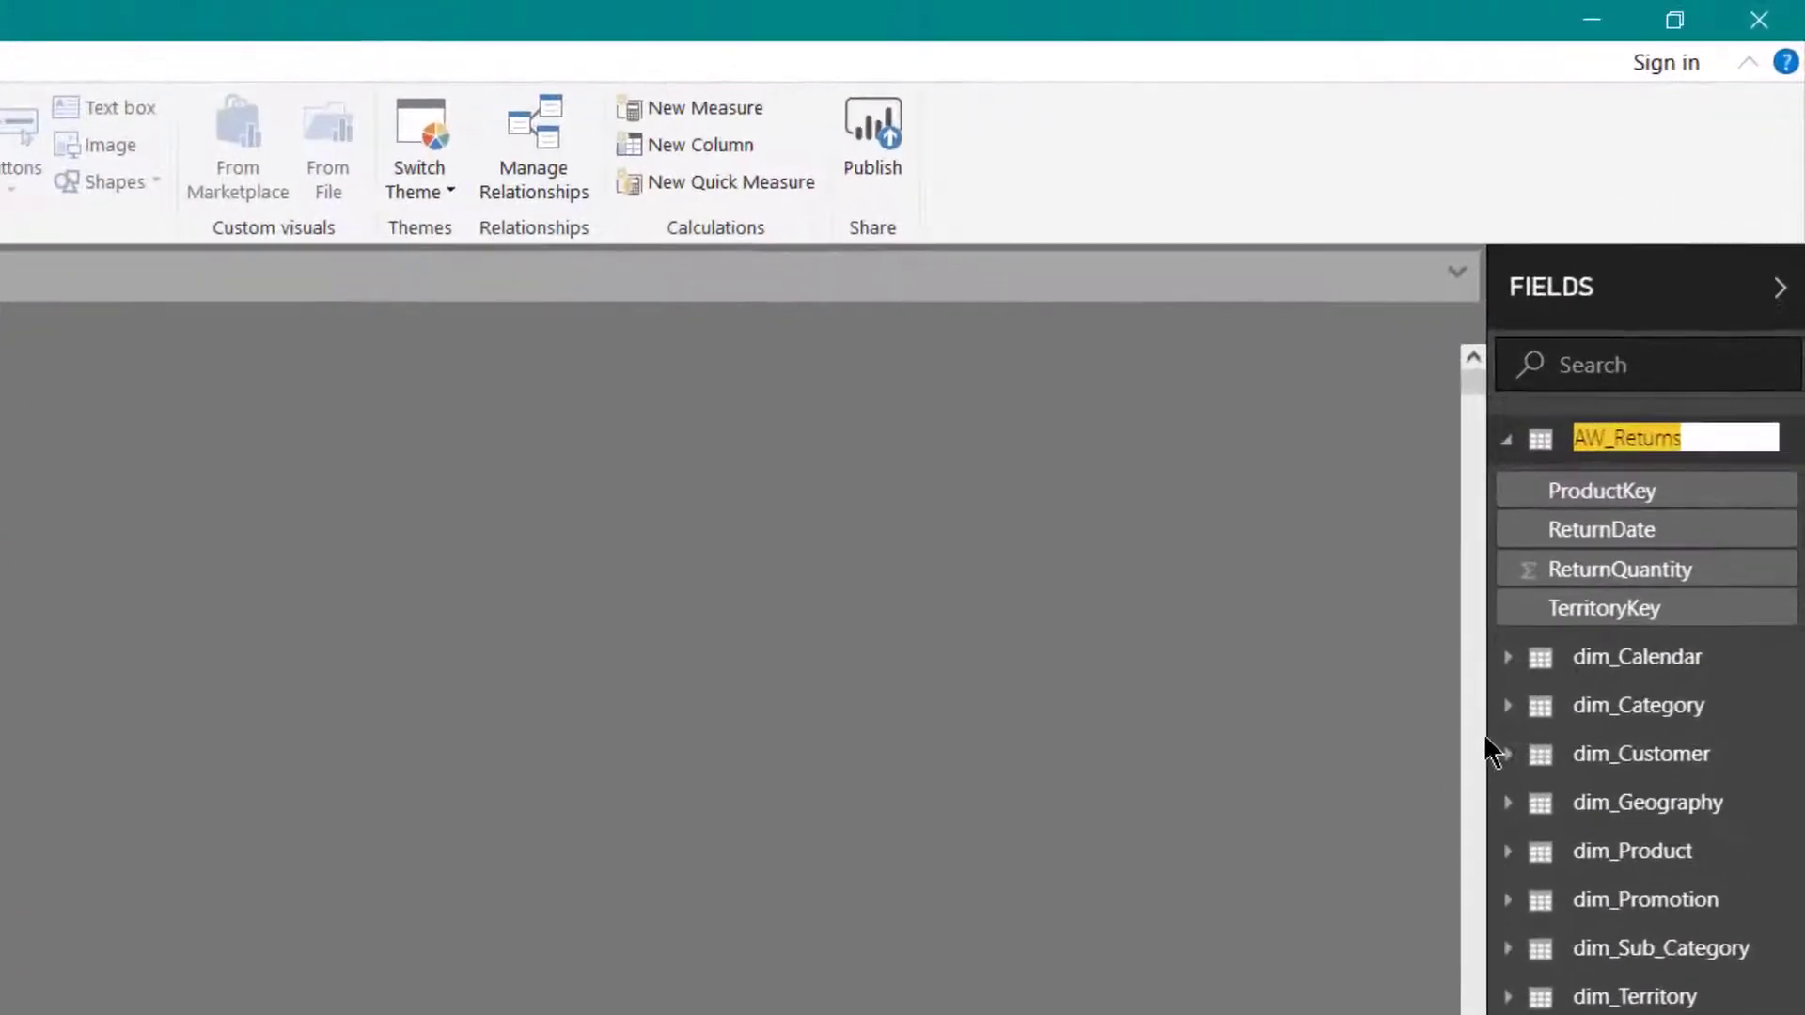
{"action": "key", "text": "Home"}
{"action": "key", "text": "Delete"}
{"action": "key", "text": "Delete"}
{"action": "type", "text": "f"}
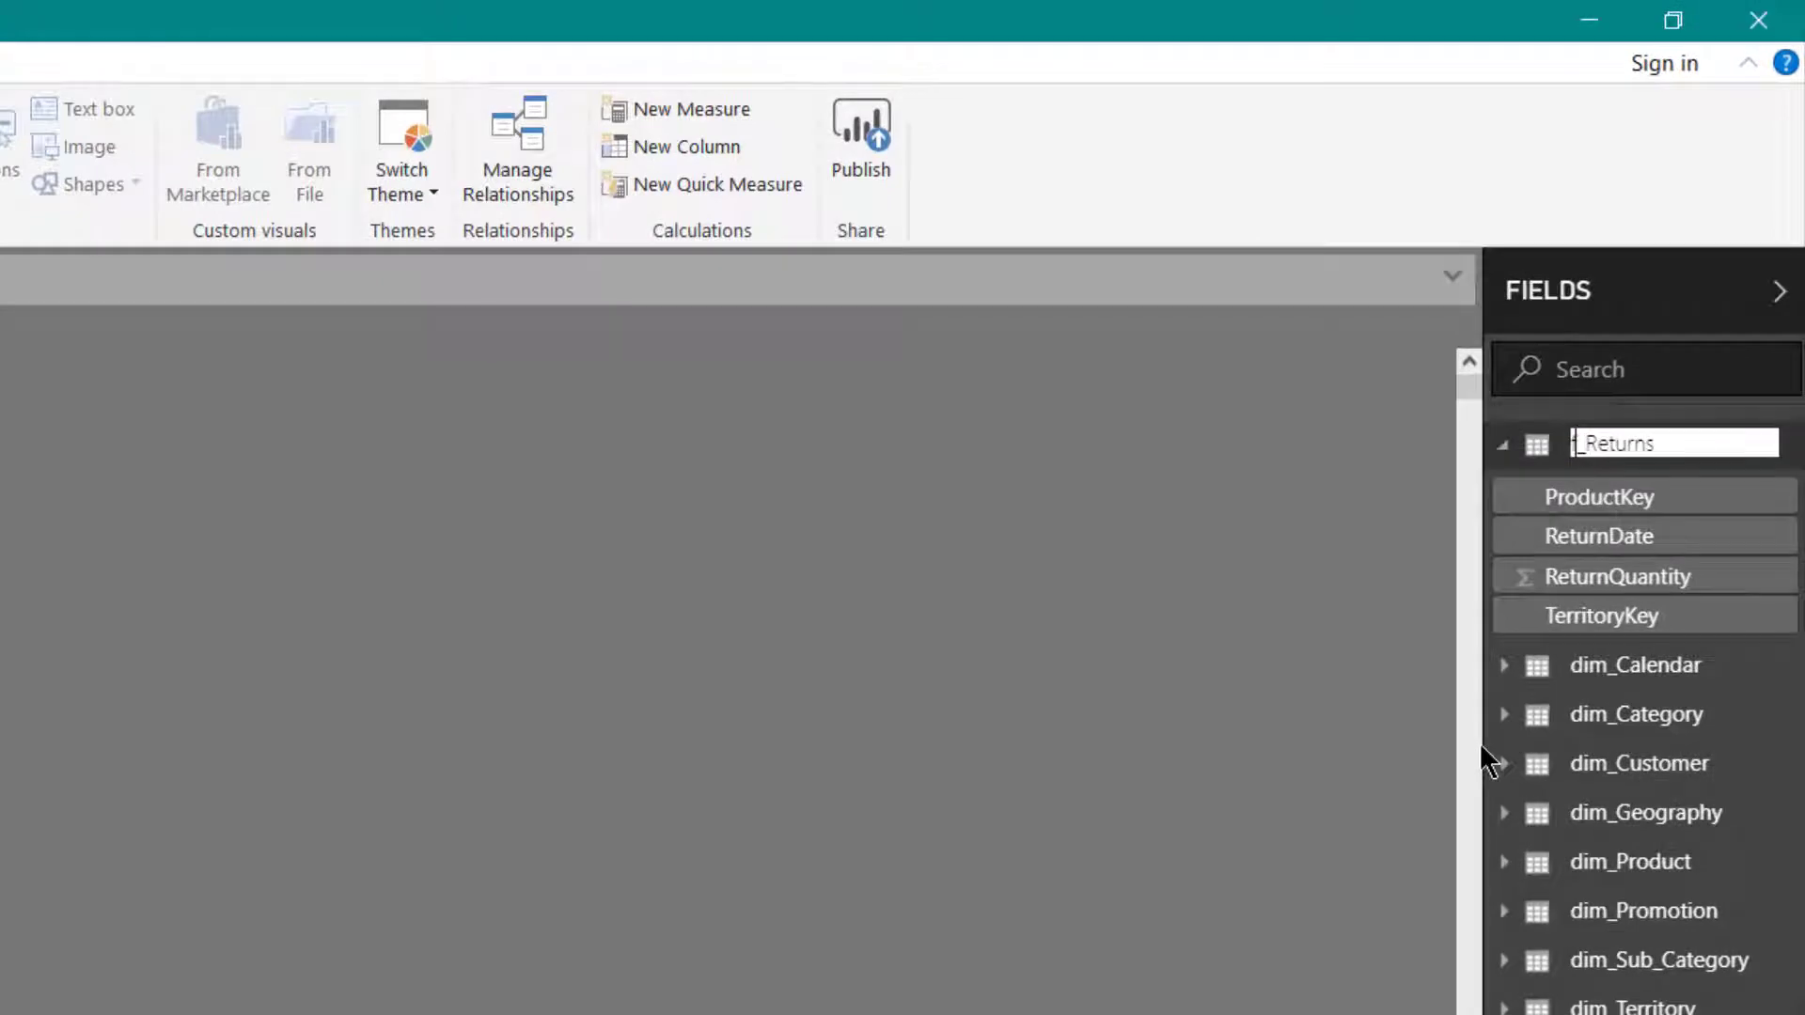
{"action": "key", "text": "Return"}
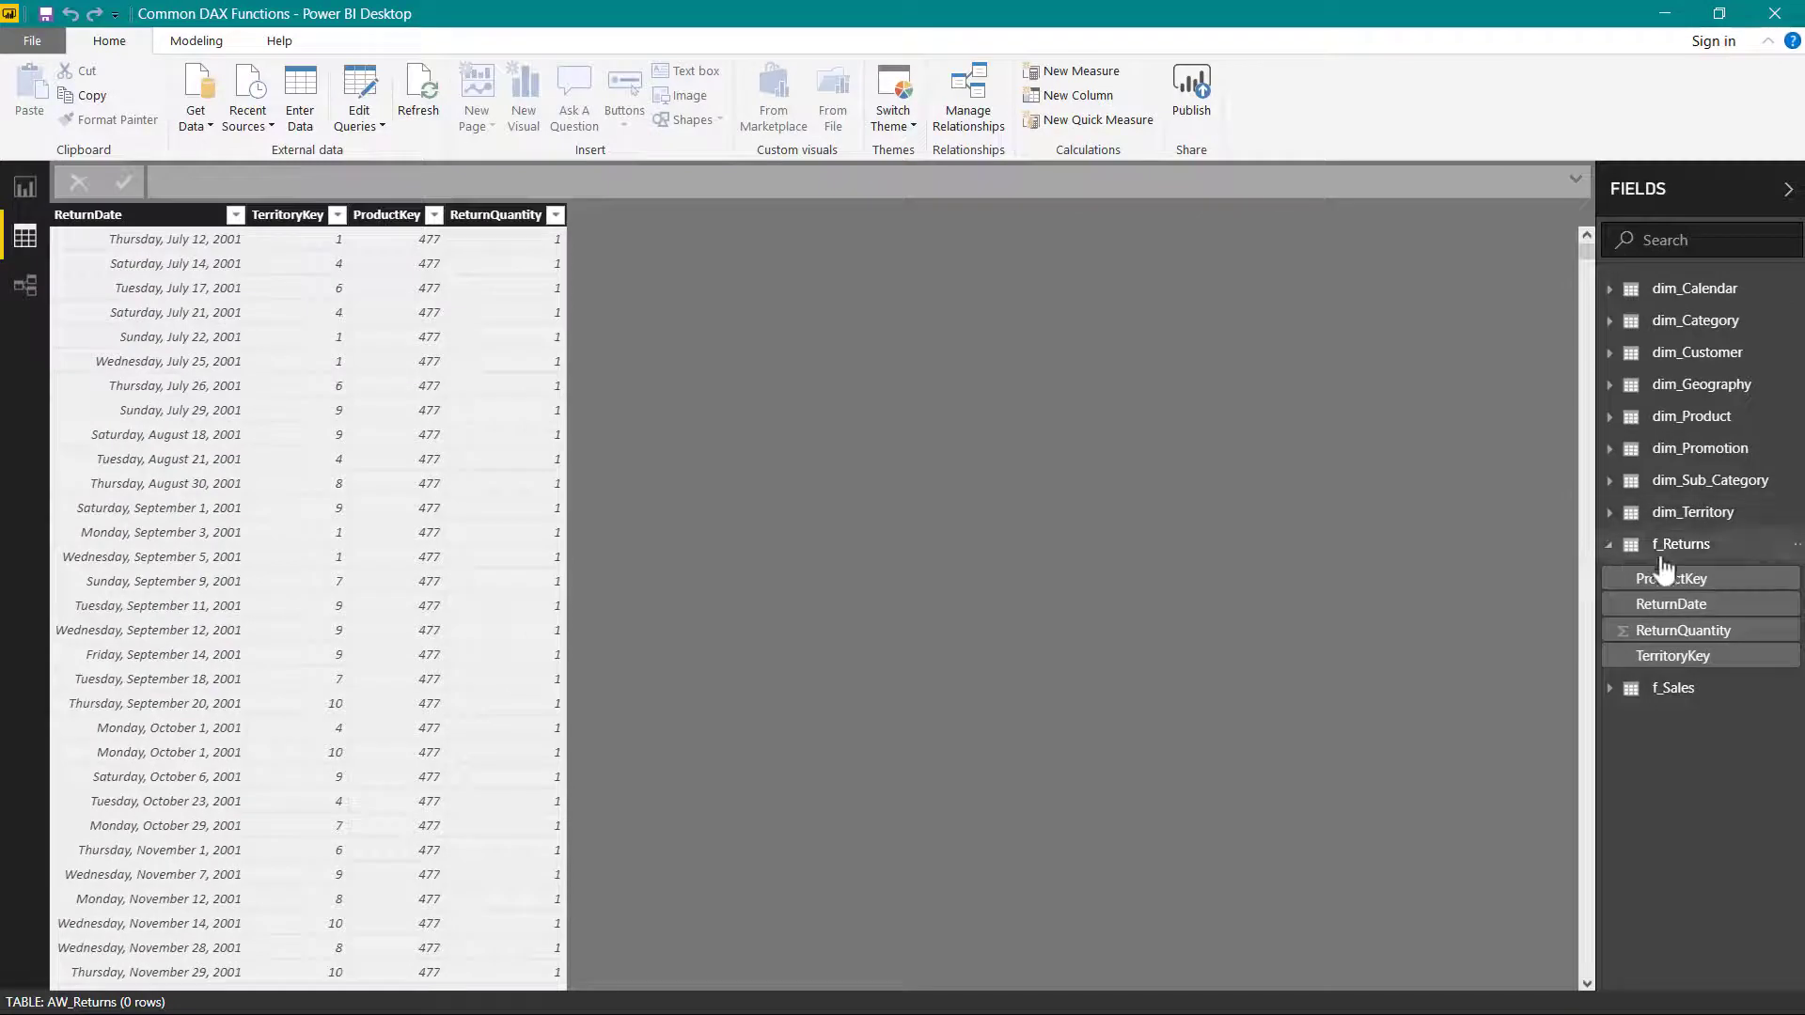
{"action": "left_click", "coordinate": [1610, 545]}
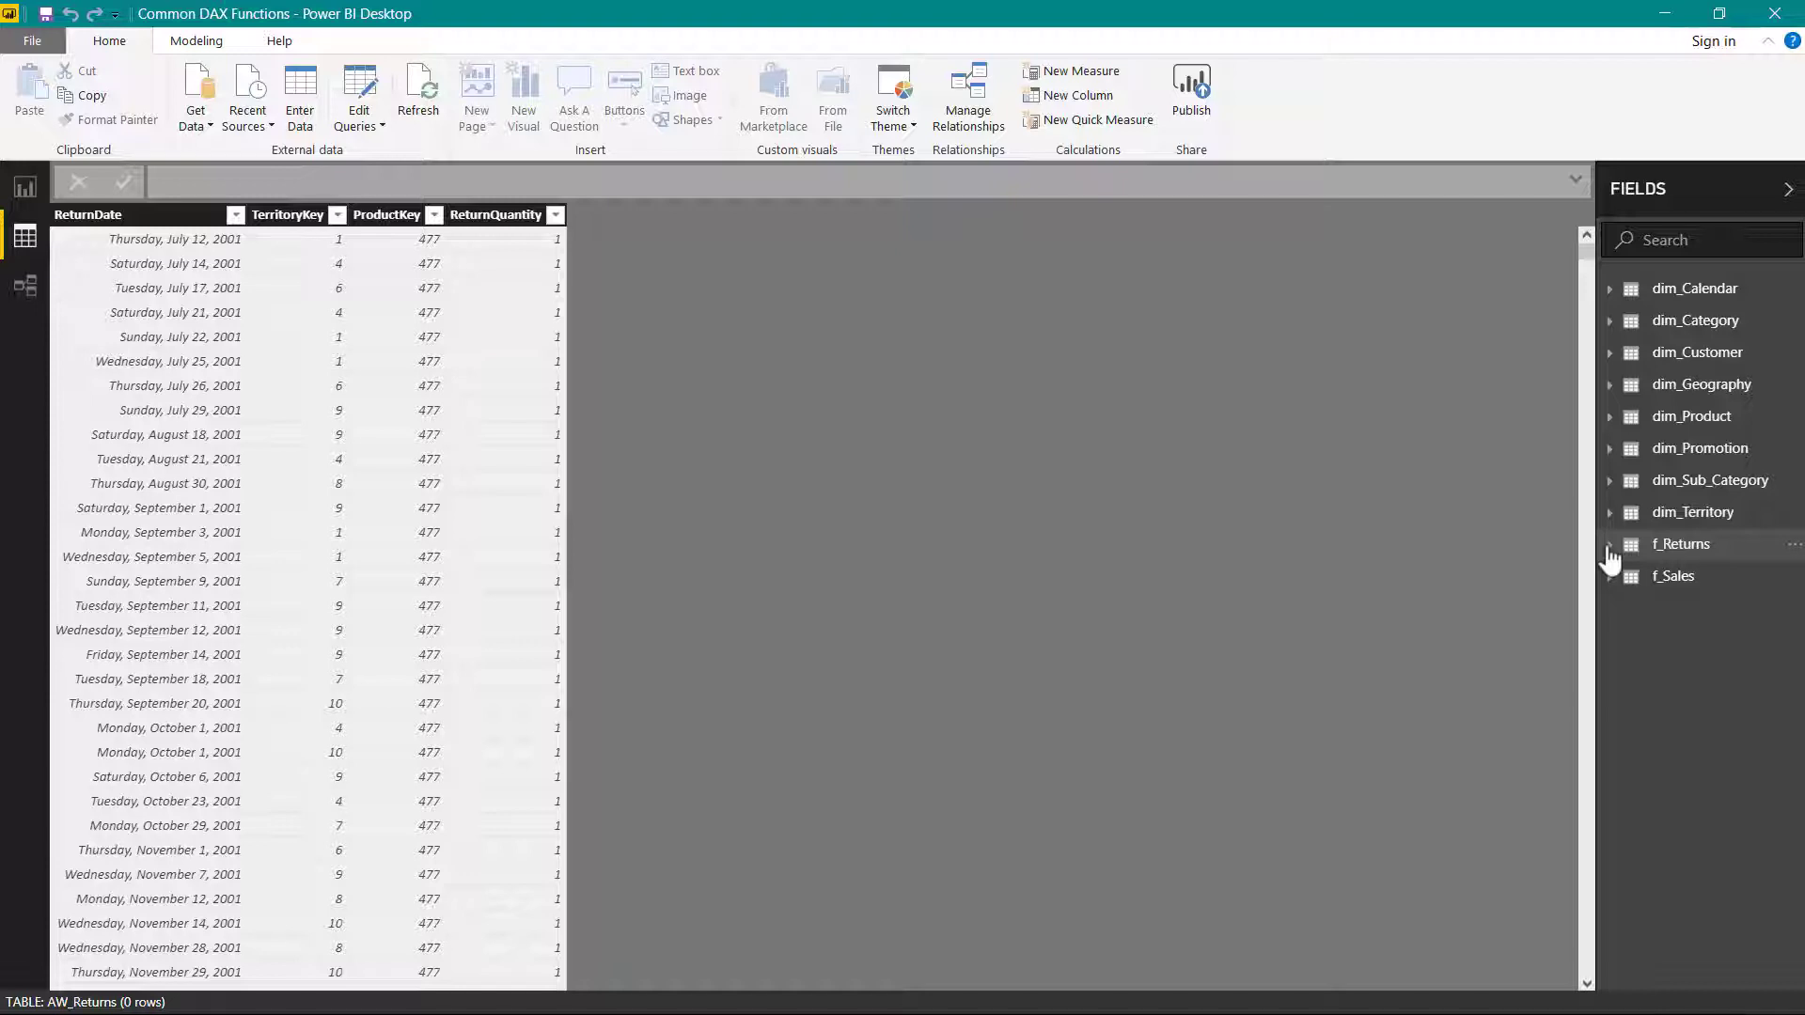
- Start a new measure named Gross Total Sales Value in the f_Sales table
{"action": "left_click", "coordinate": [1668, 584]}
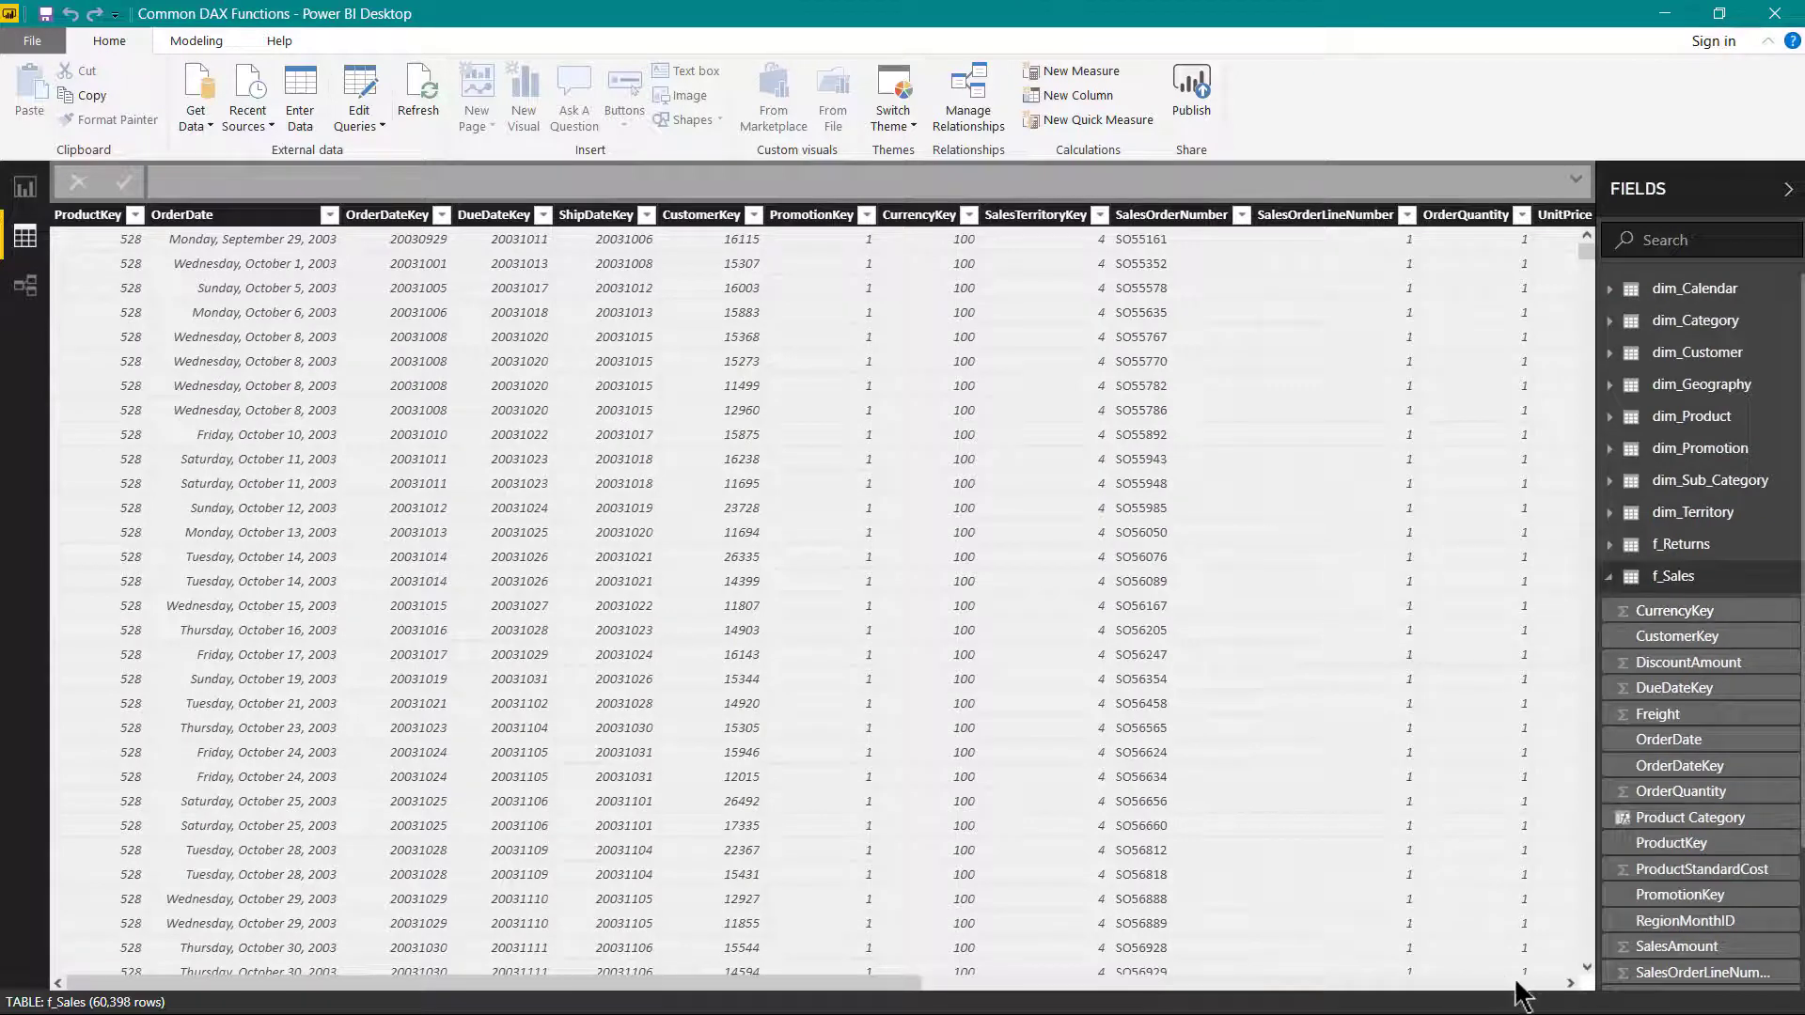
{"action": "left_click", "coordinate": [1516, 982]}
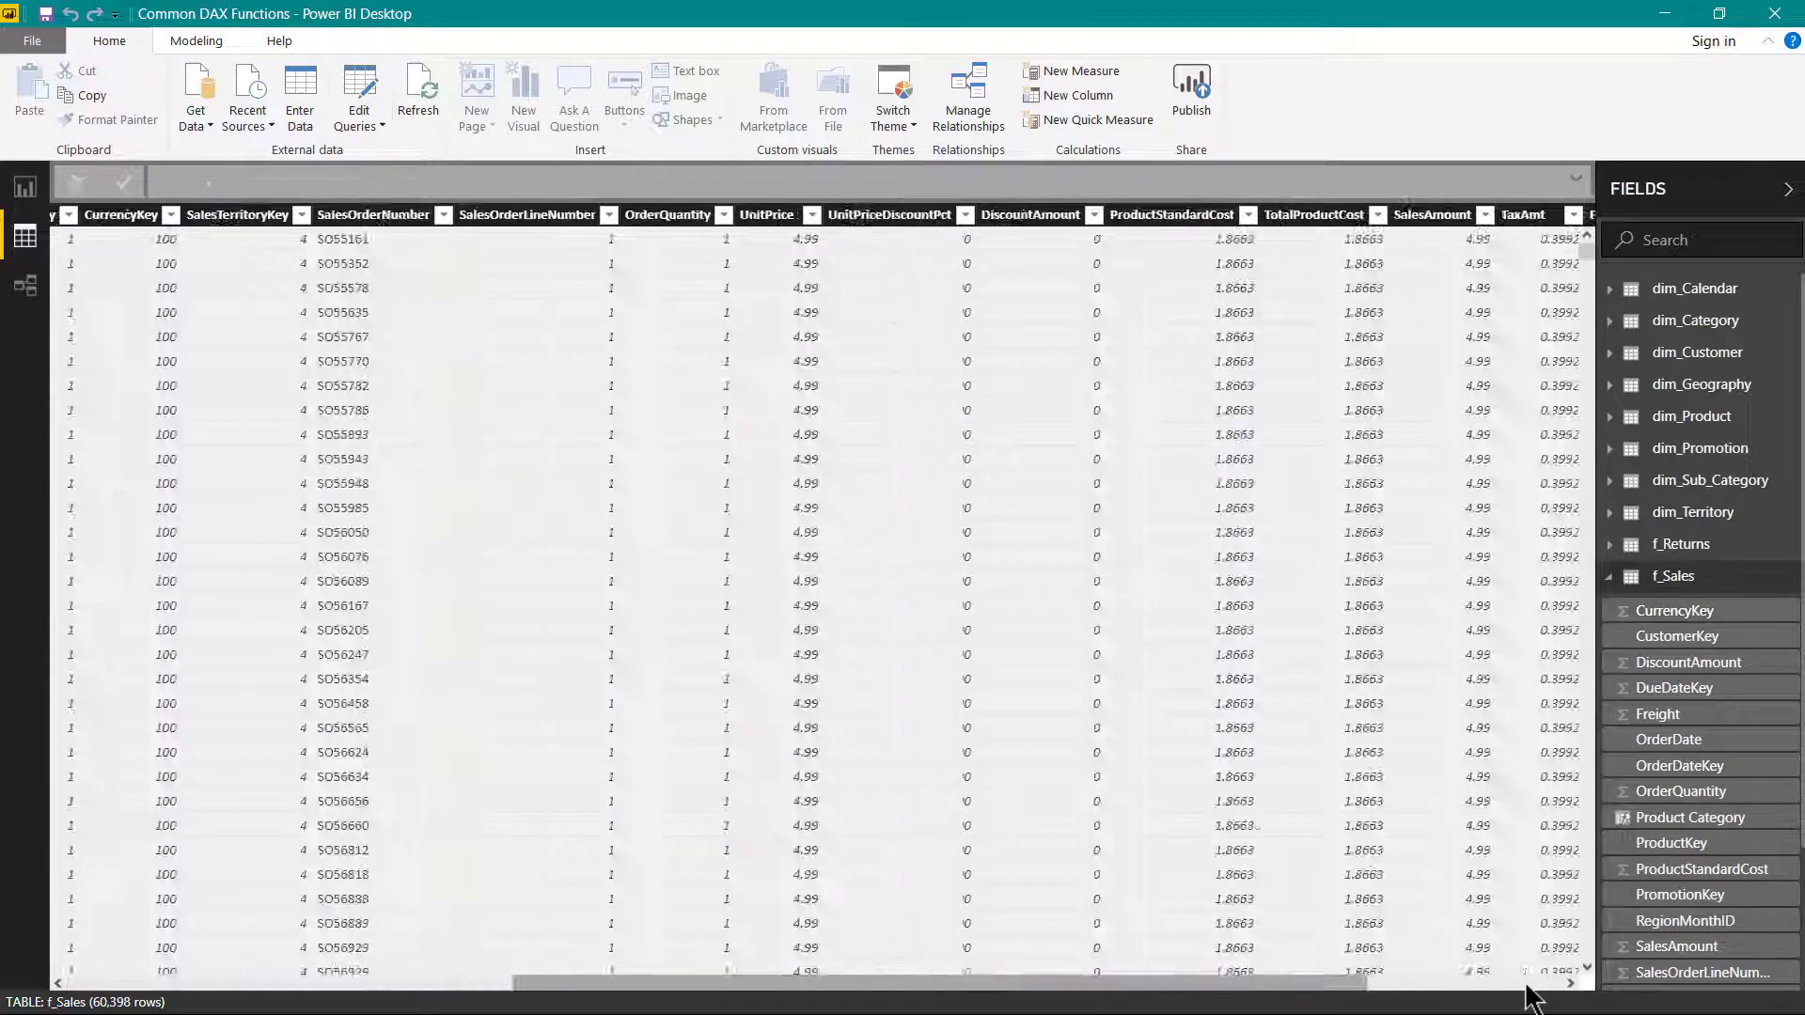
{"action": "left_click", "coordinate": [1516, 982]}
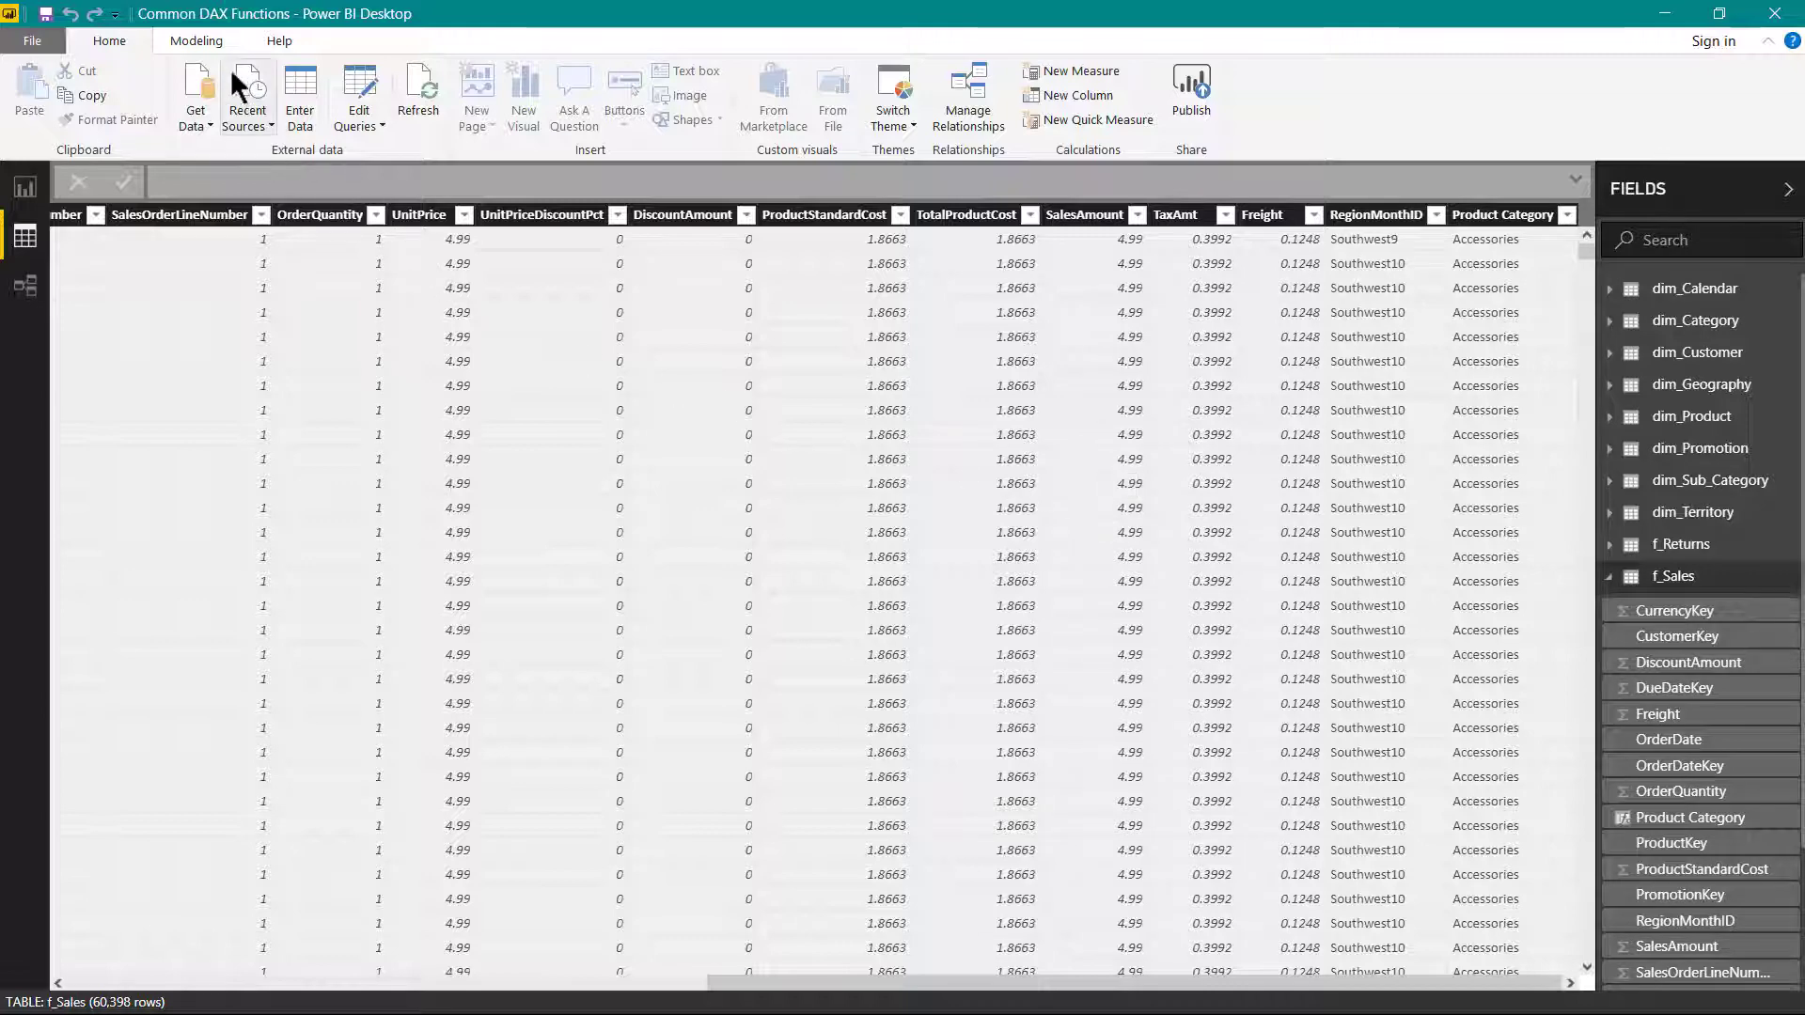
{"action": "left_click", "coordinate": [200, 41]}
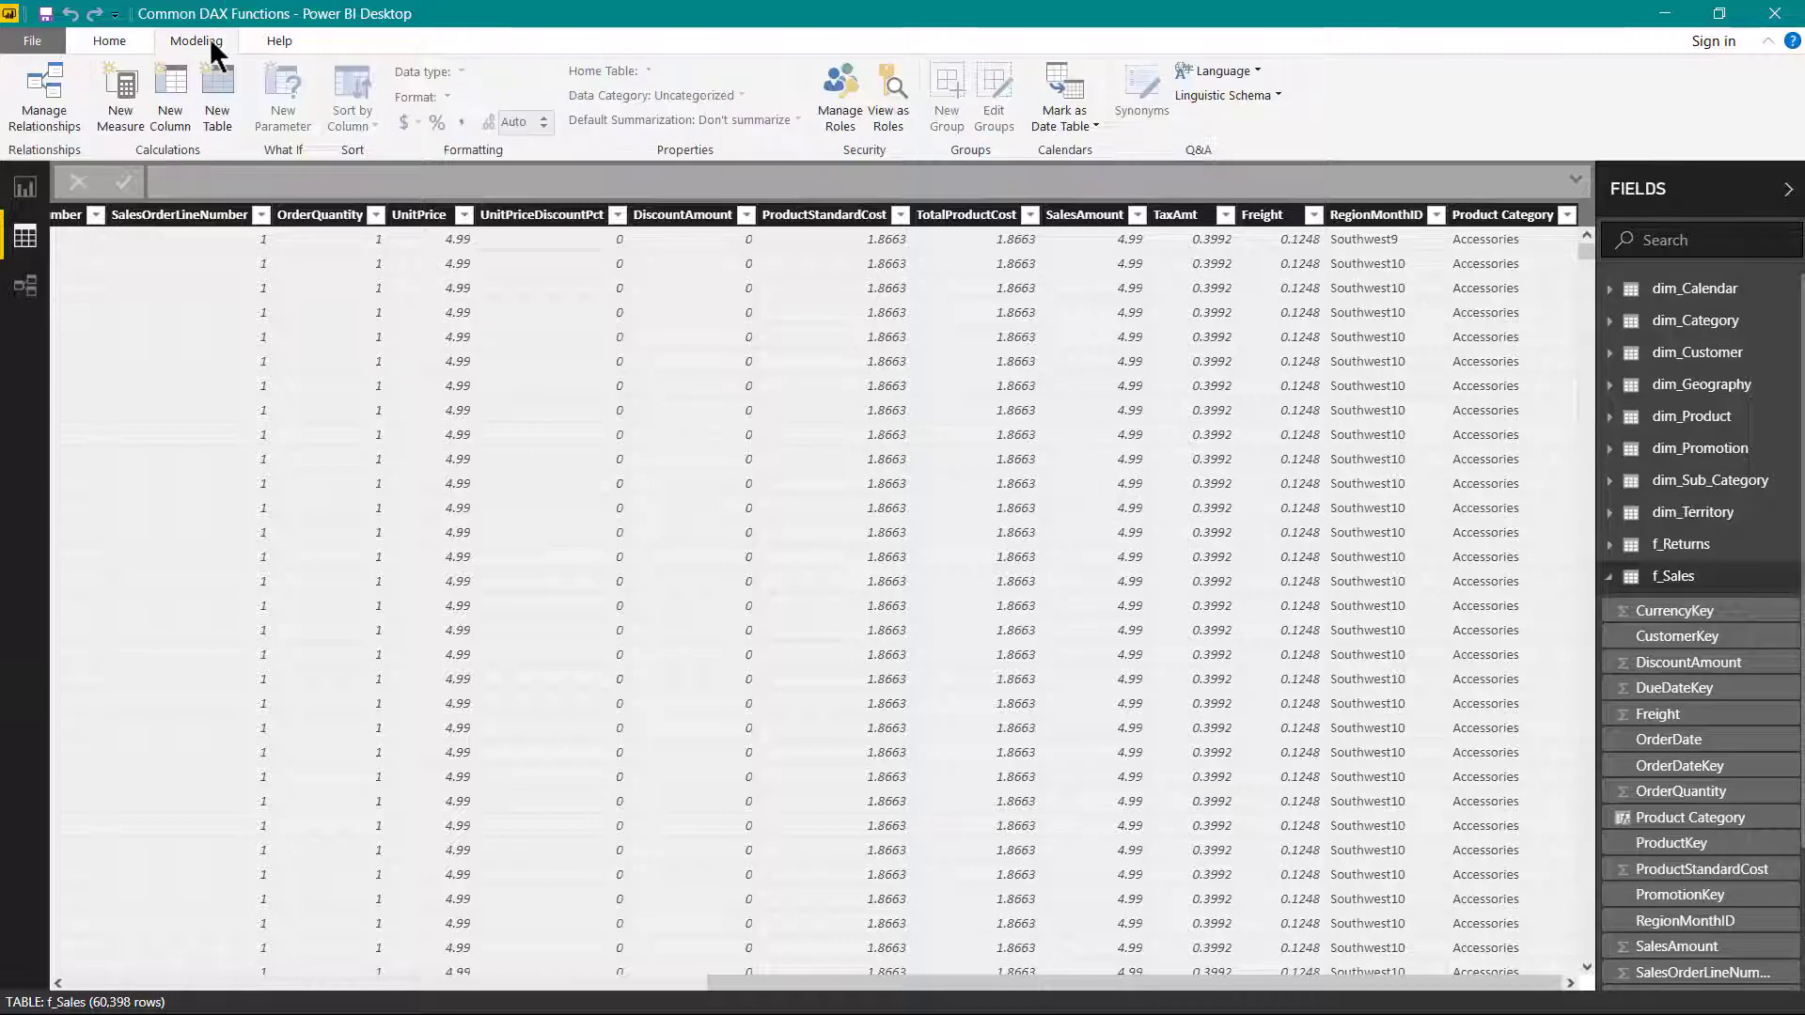
{"action": "left_click", "coordinate": [139, 111]}
{"action": "key", "text": "ctrl+a"}
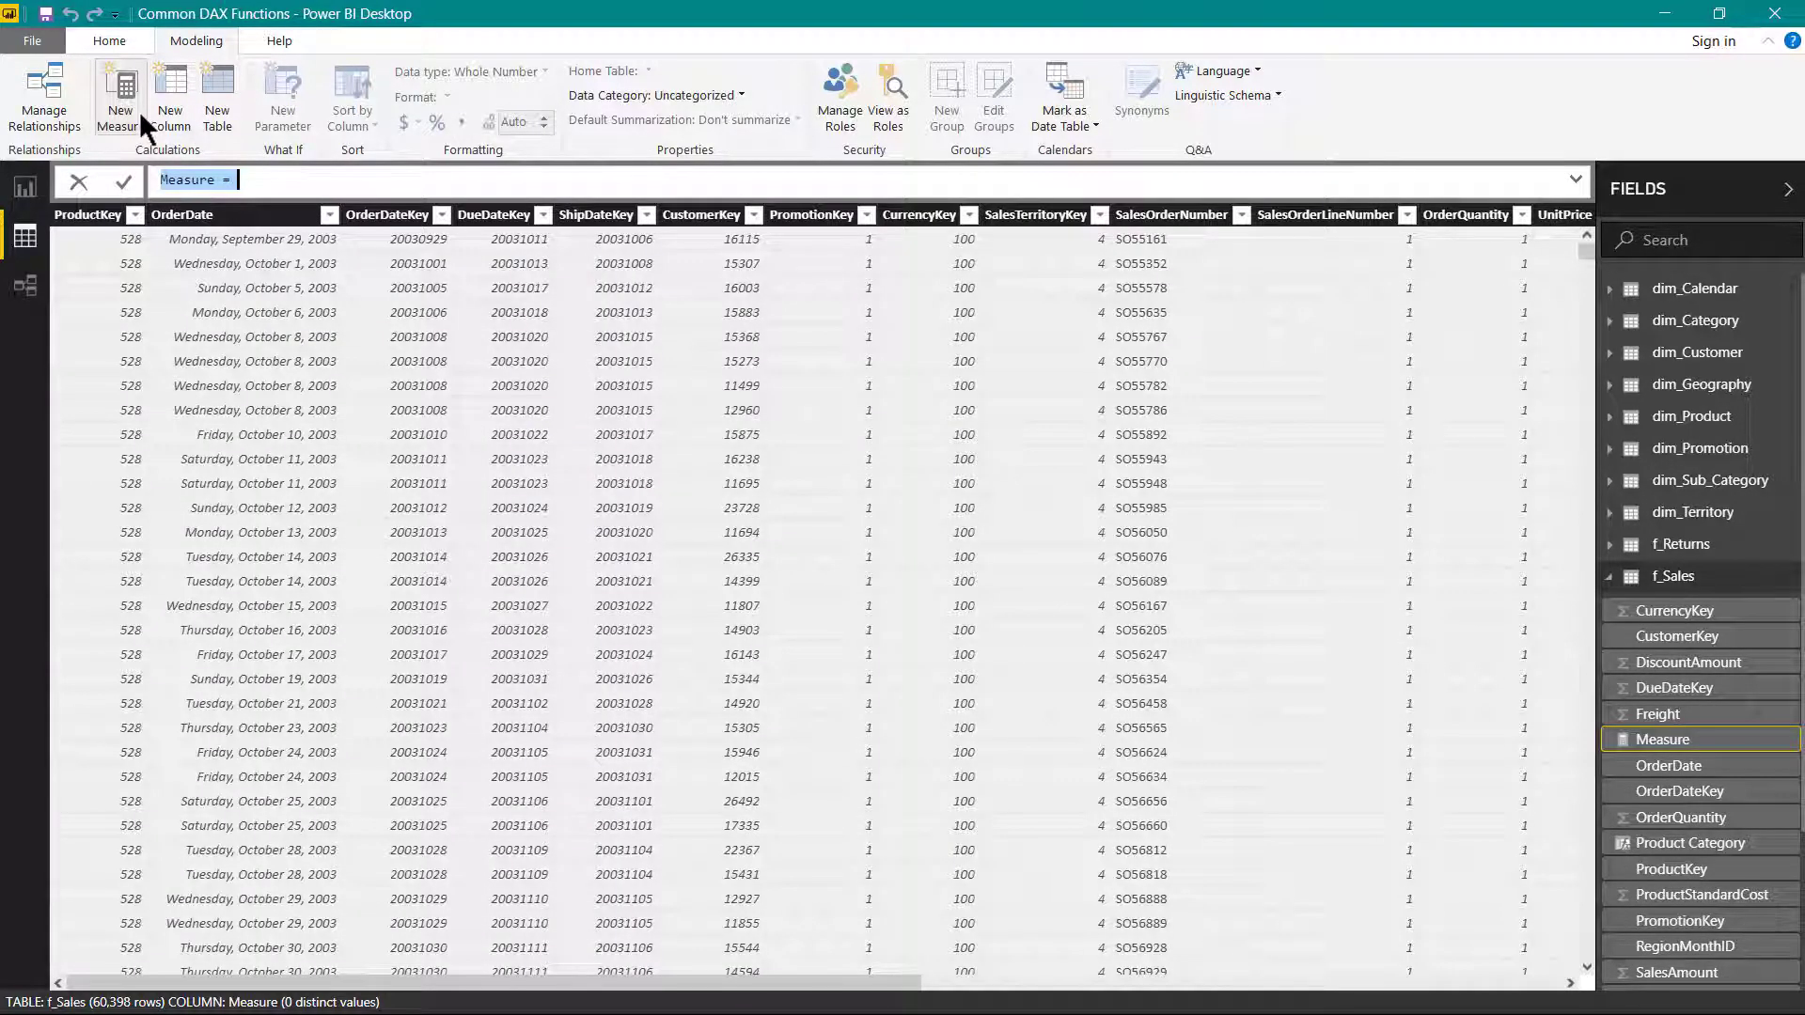
{"action": "type", "text": "Gros"}
{"action": "type", "text": "s T"}
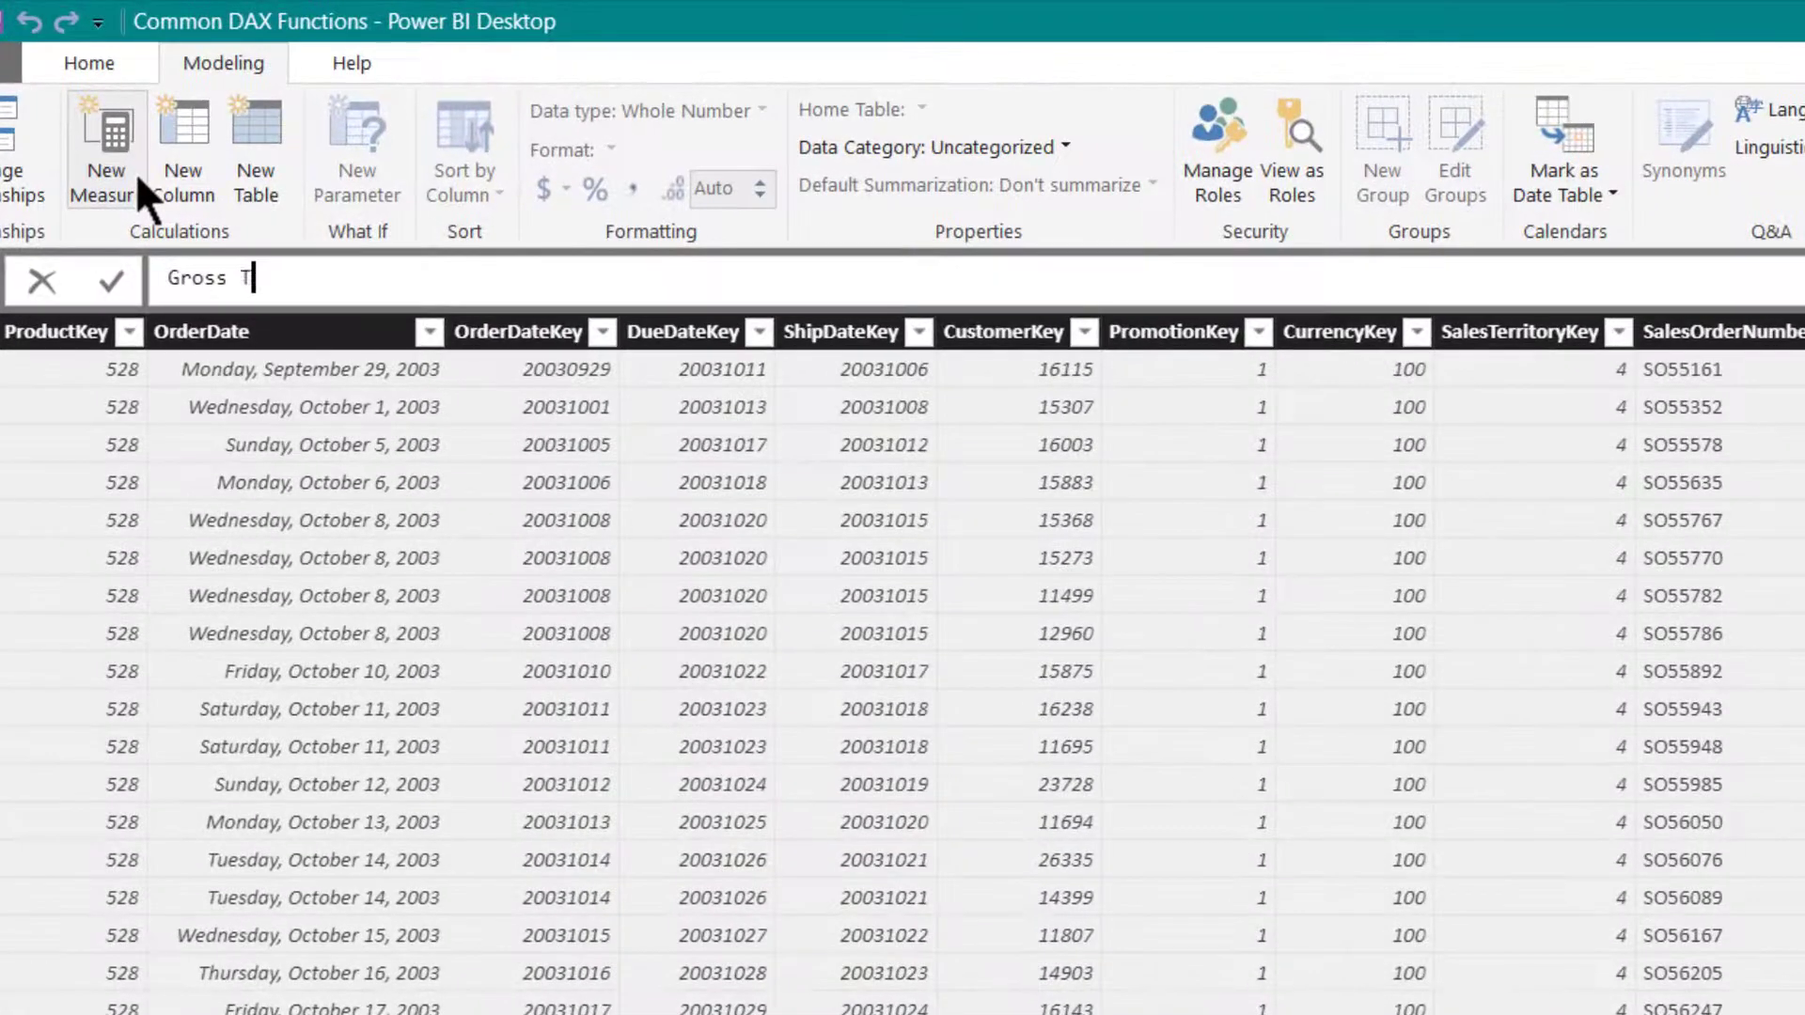
{"action": "type", "text": "otal Sales Value ="}
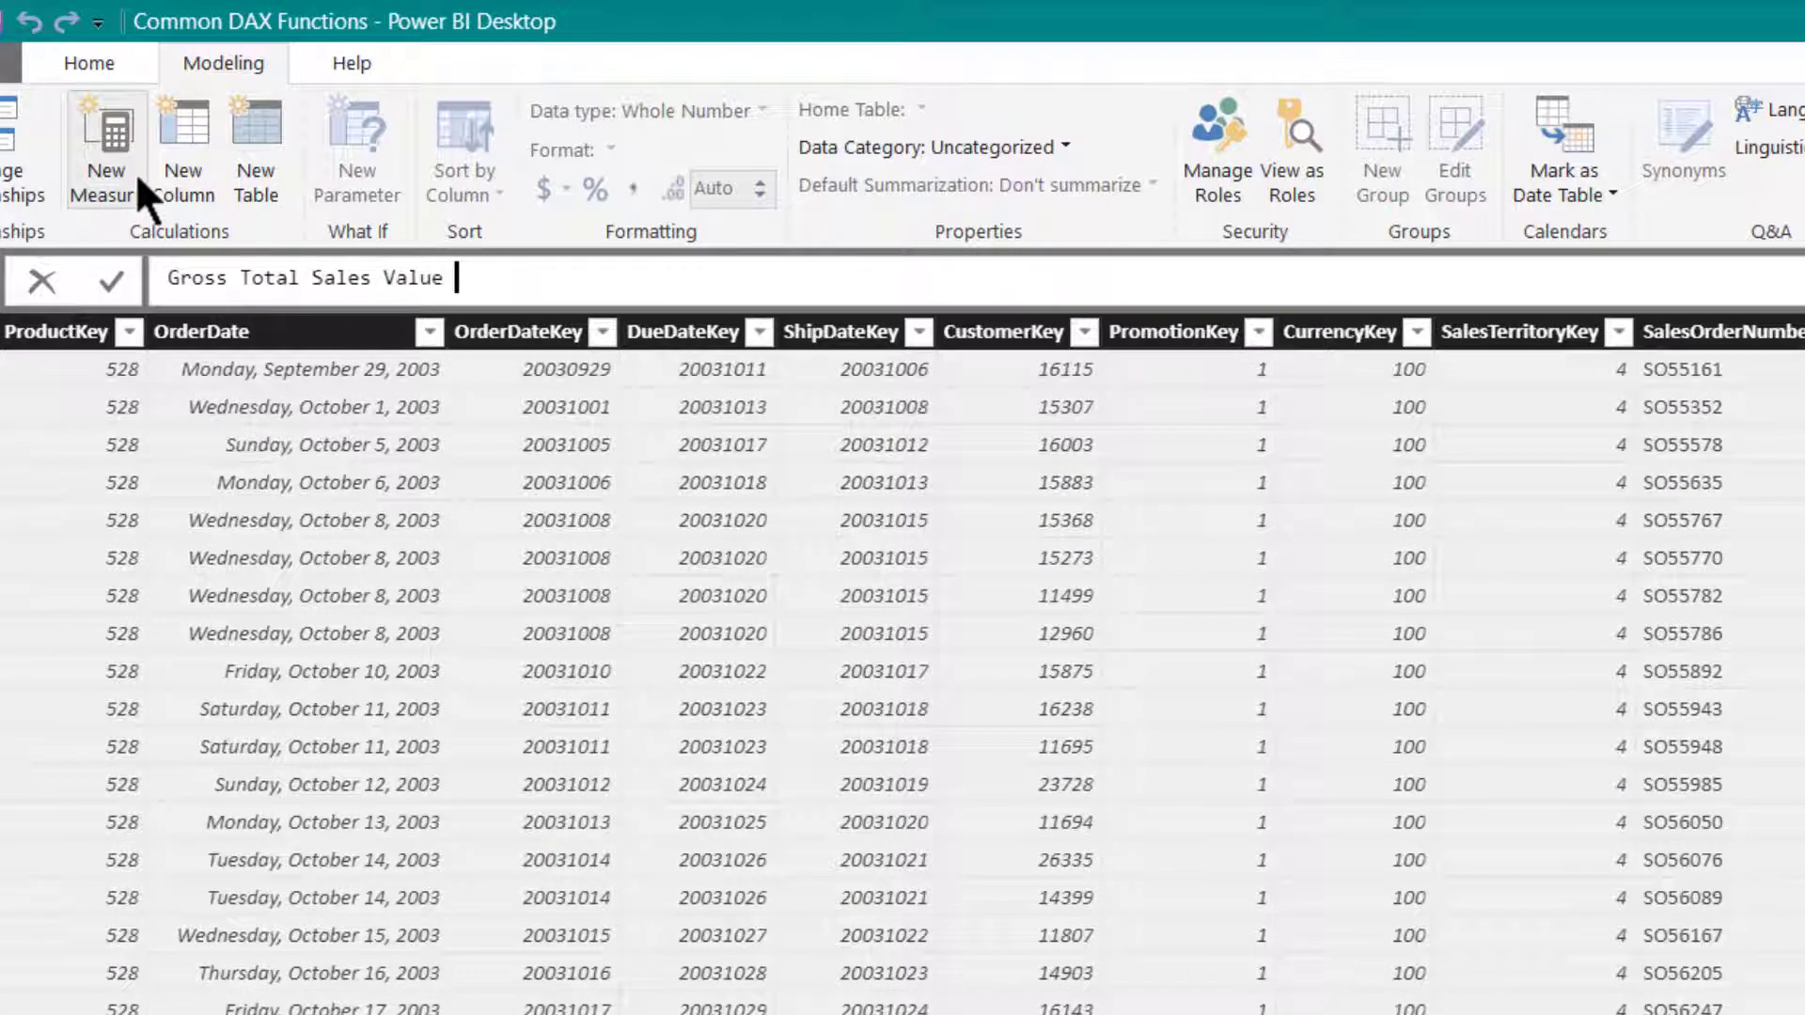
{"action": "type", "text": " SUM("}
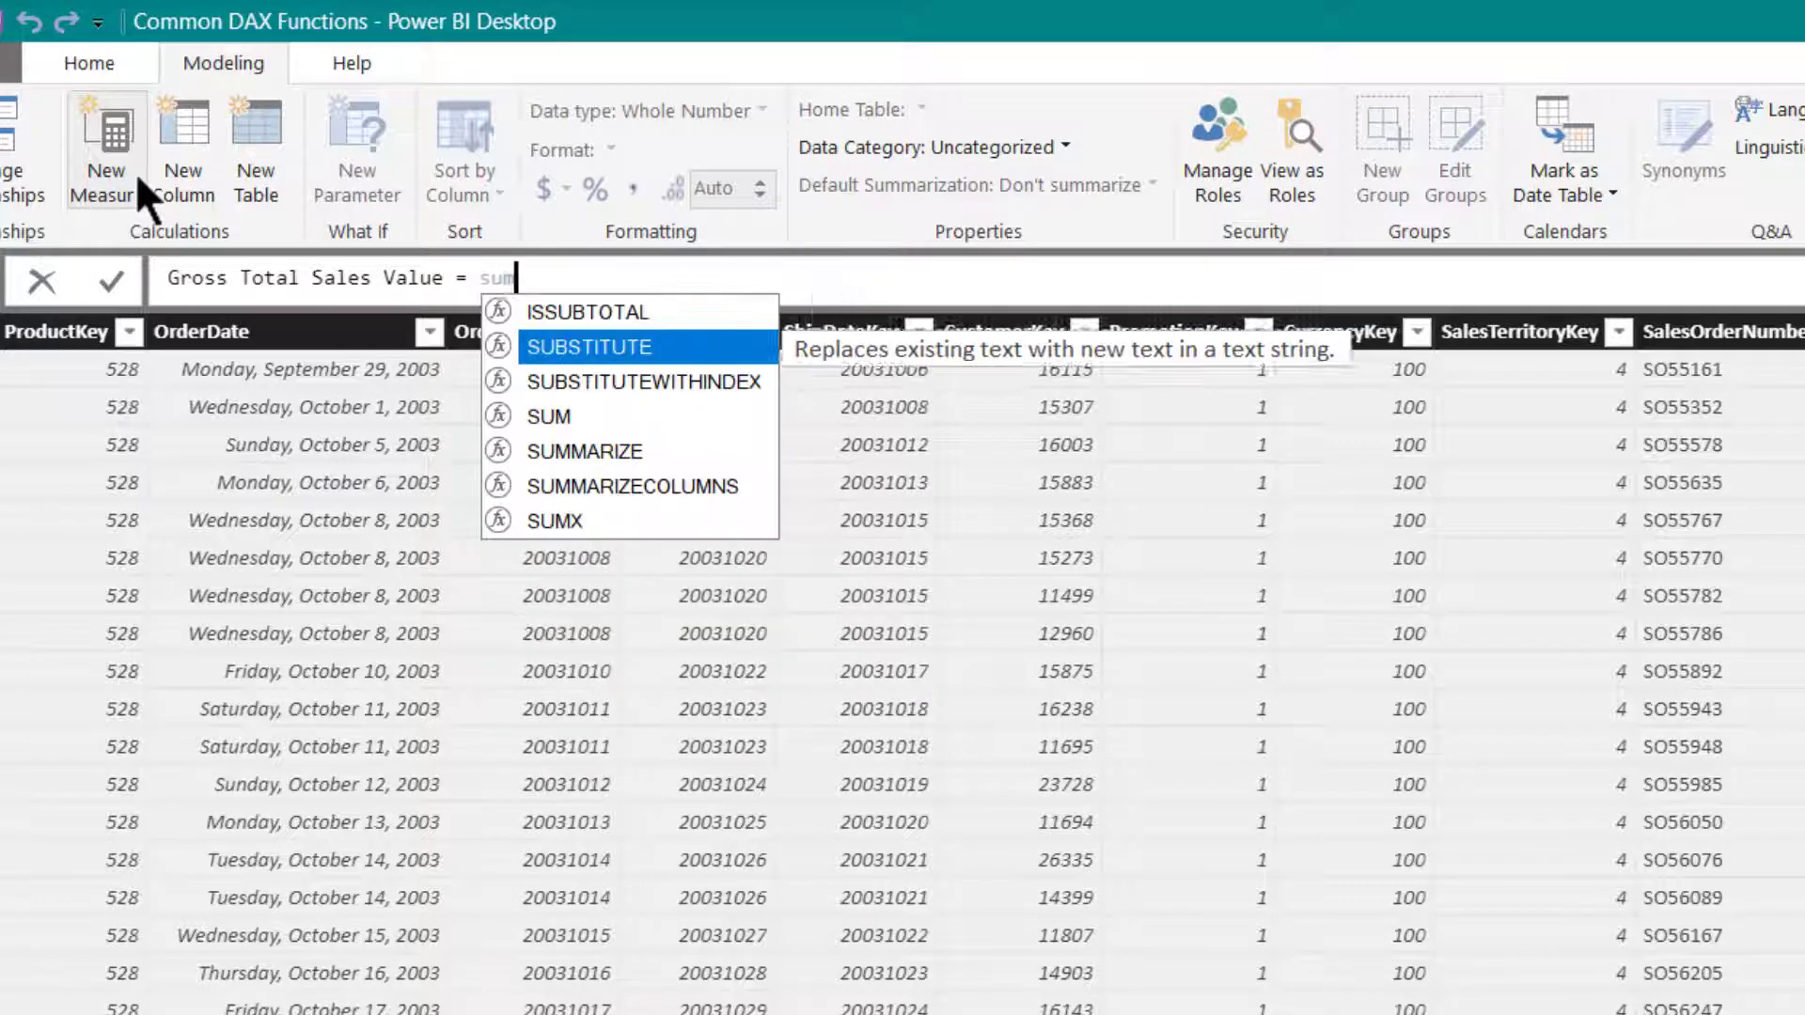
{"action": "type", "text": "sales"}
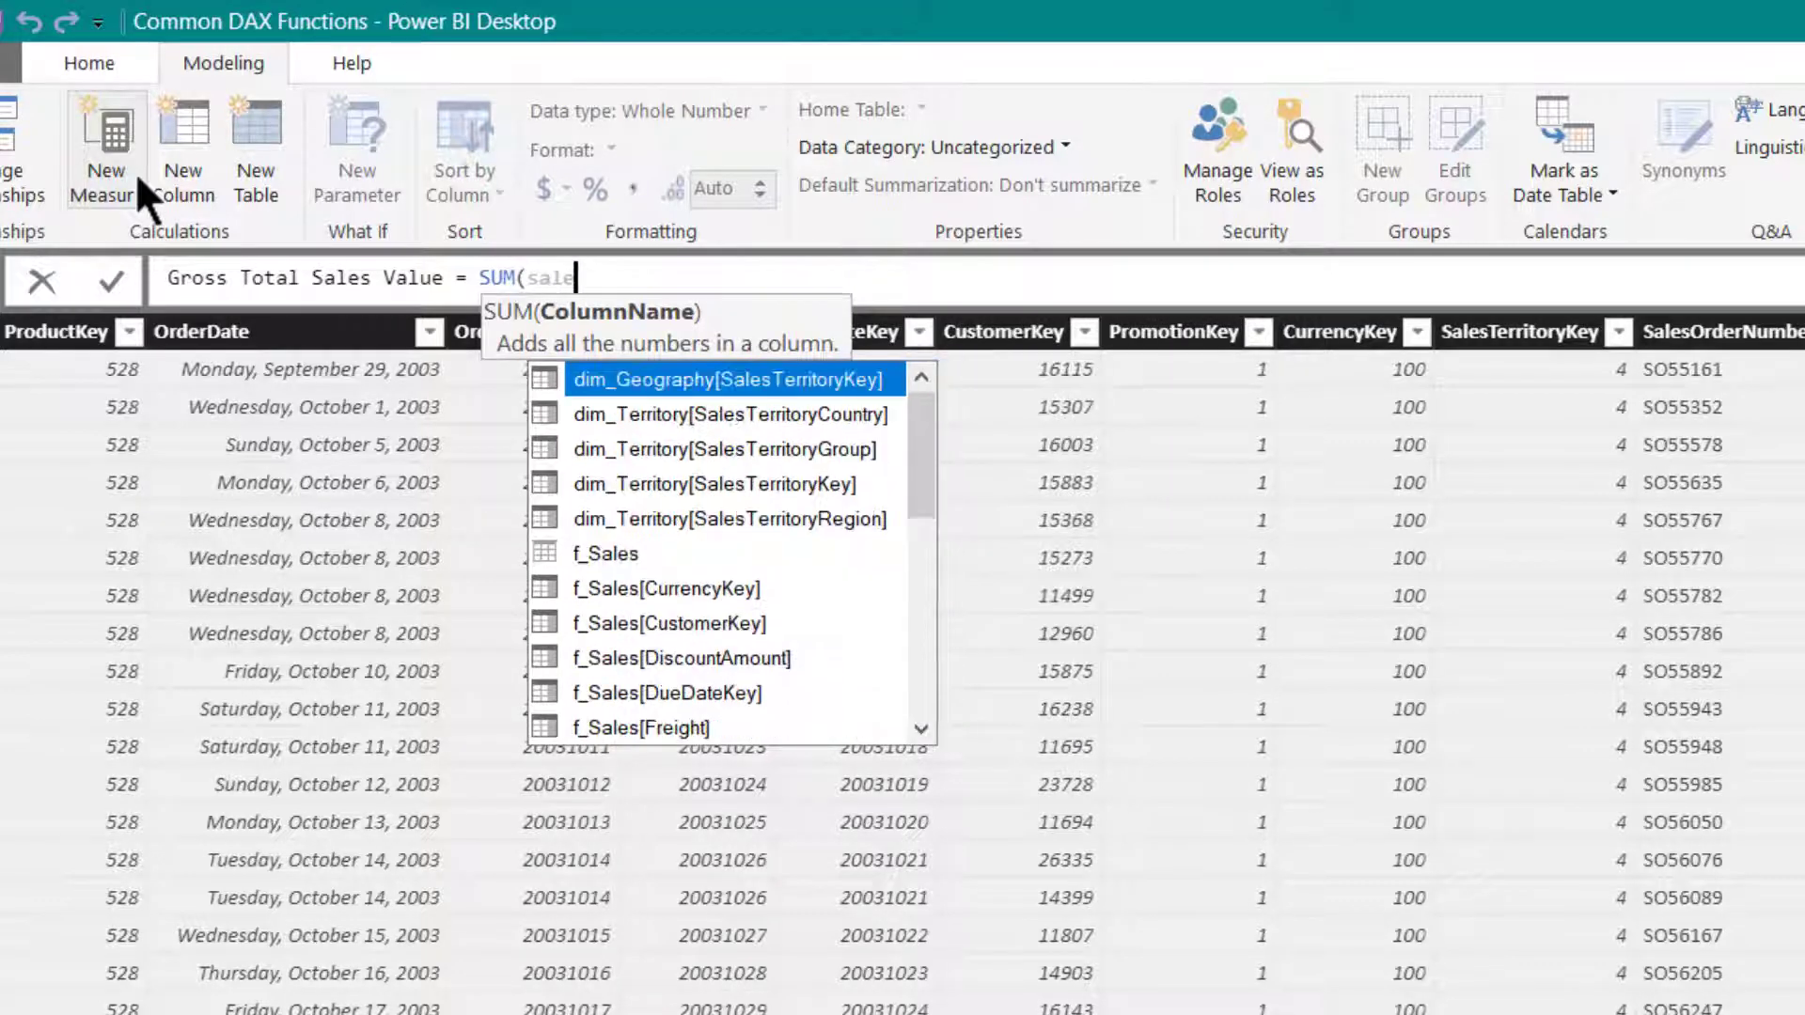
- Define the Gross Total Sales Value measure as SUM(f_Sales[SalesAmount]) and format it with a thousands separator
{"action": "key", "text": "Down"}
{"action": "key", "text": "Down"}
{"action": "key", "text": "Down"}
{"action": "key", "text": "Down"}
{"action": "key", "text": "Down"}
{"action": "key", "text": "Down"}
{"action": "key", "text": "Down"}
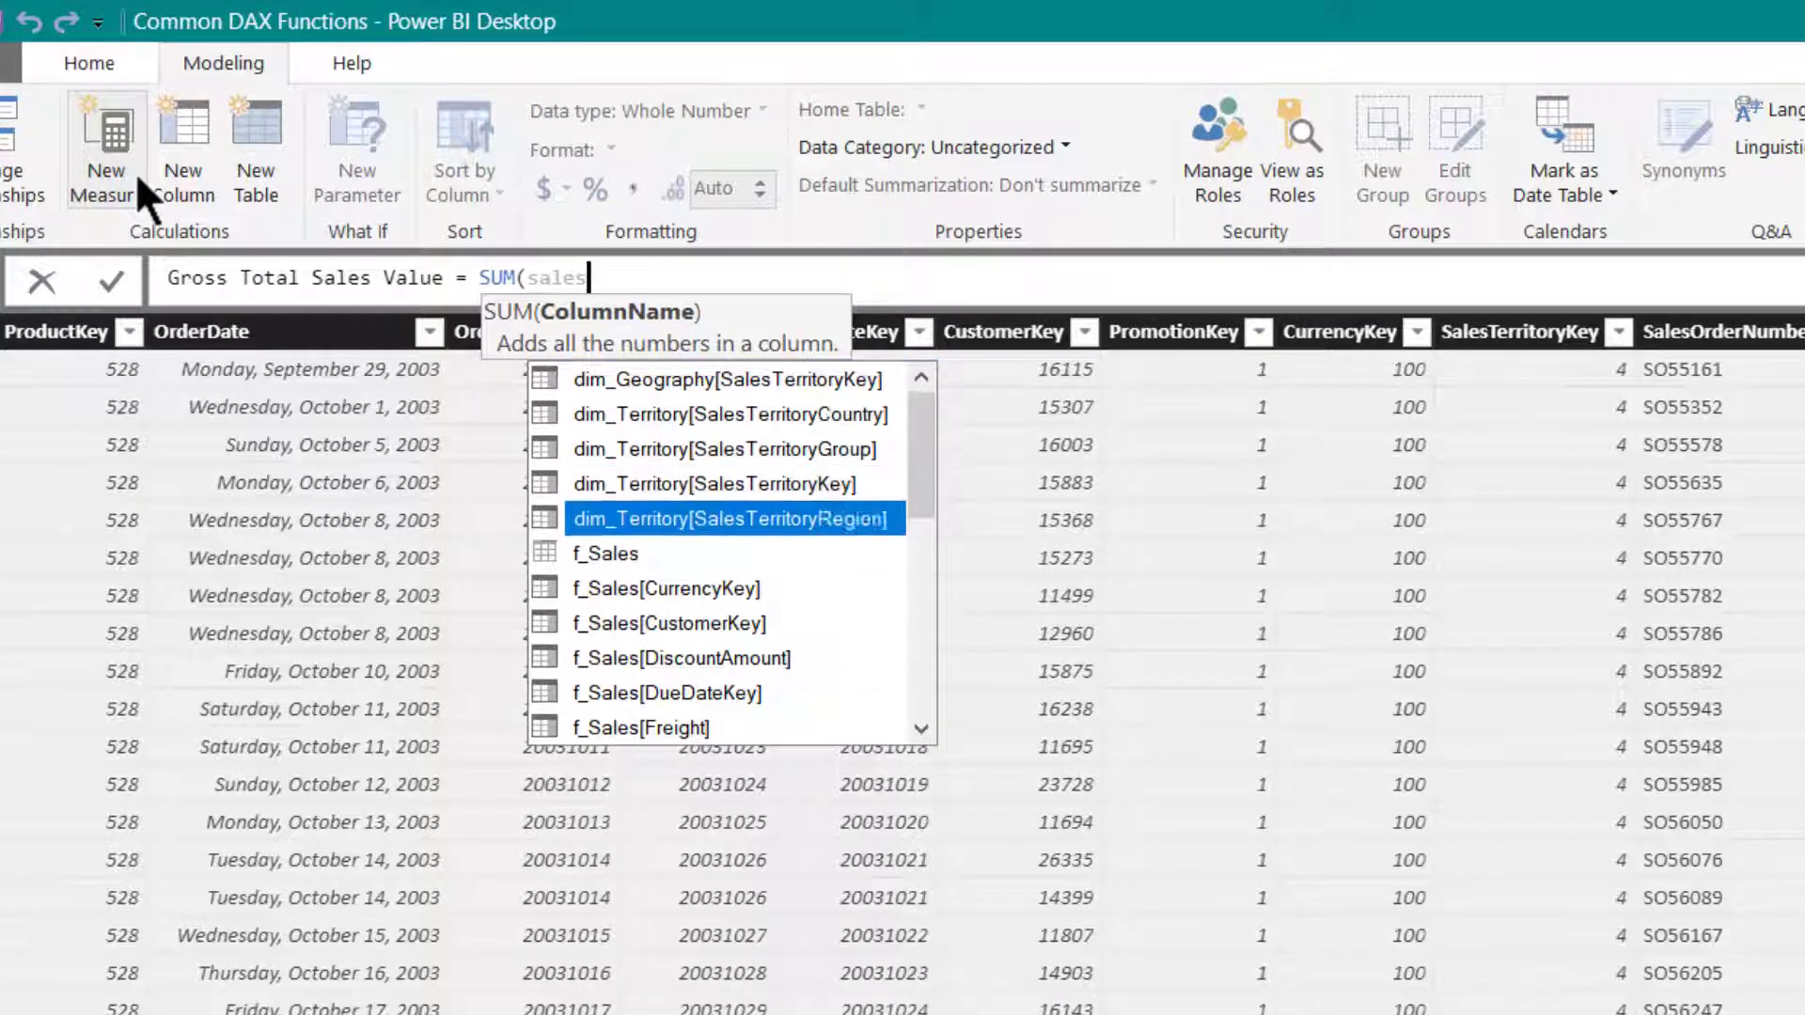
{"action": "key", "text": "Down"}
{"action": "key", "text": "Down"}
{"action": "key", "text": "Down"}
{"action": "key", "text": "Down"}
{"action": "key", "text": "Down"}
{"action": "key", "text": "Down"}
{"action": "key", "text": "Down"}
{"action": "key", "text": "Down"}
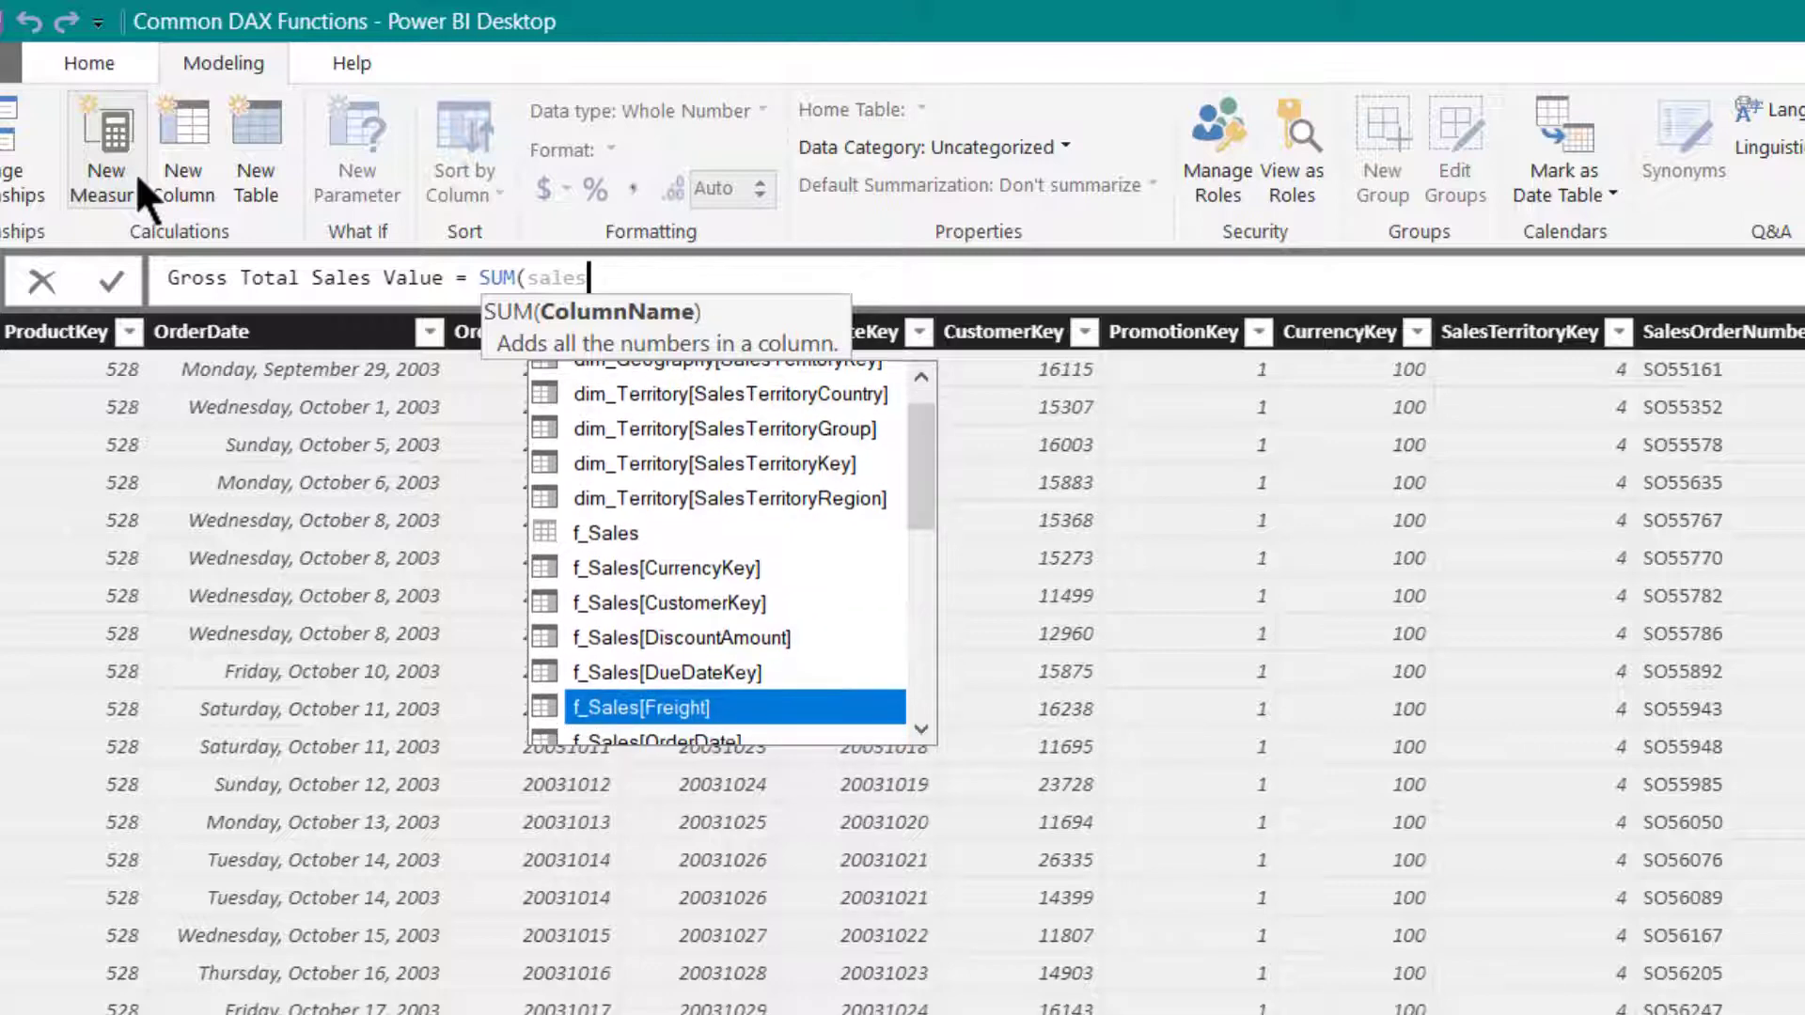
{"action": "type", "text": "amo"}
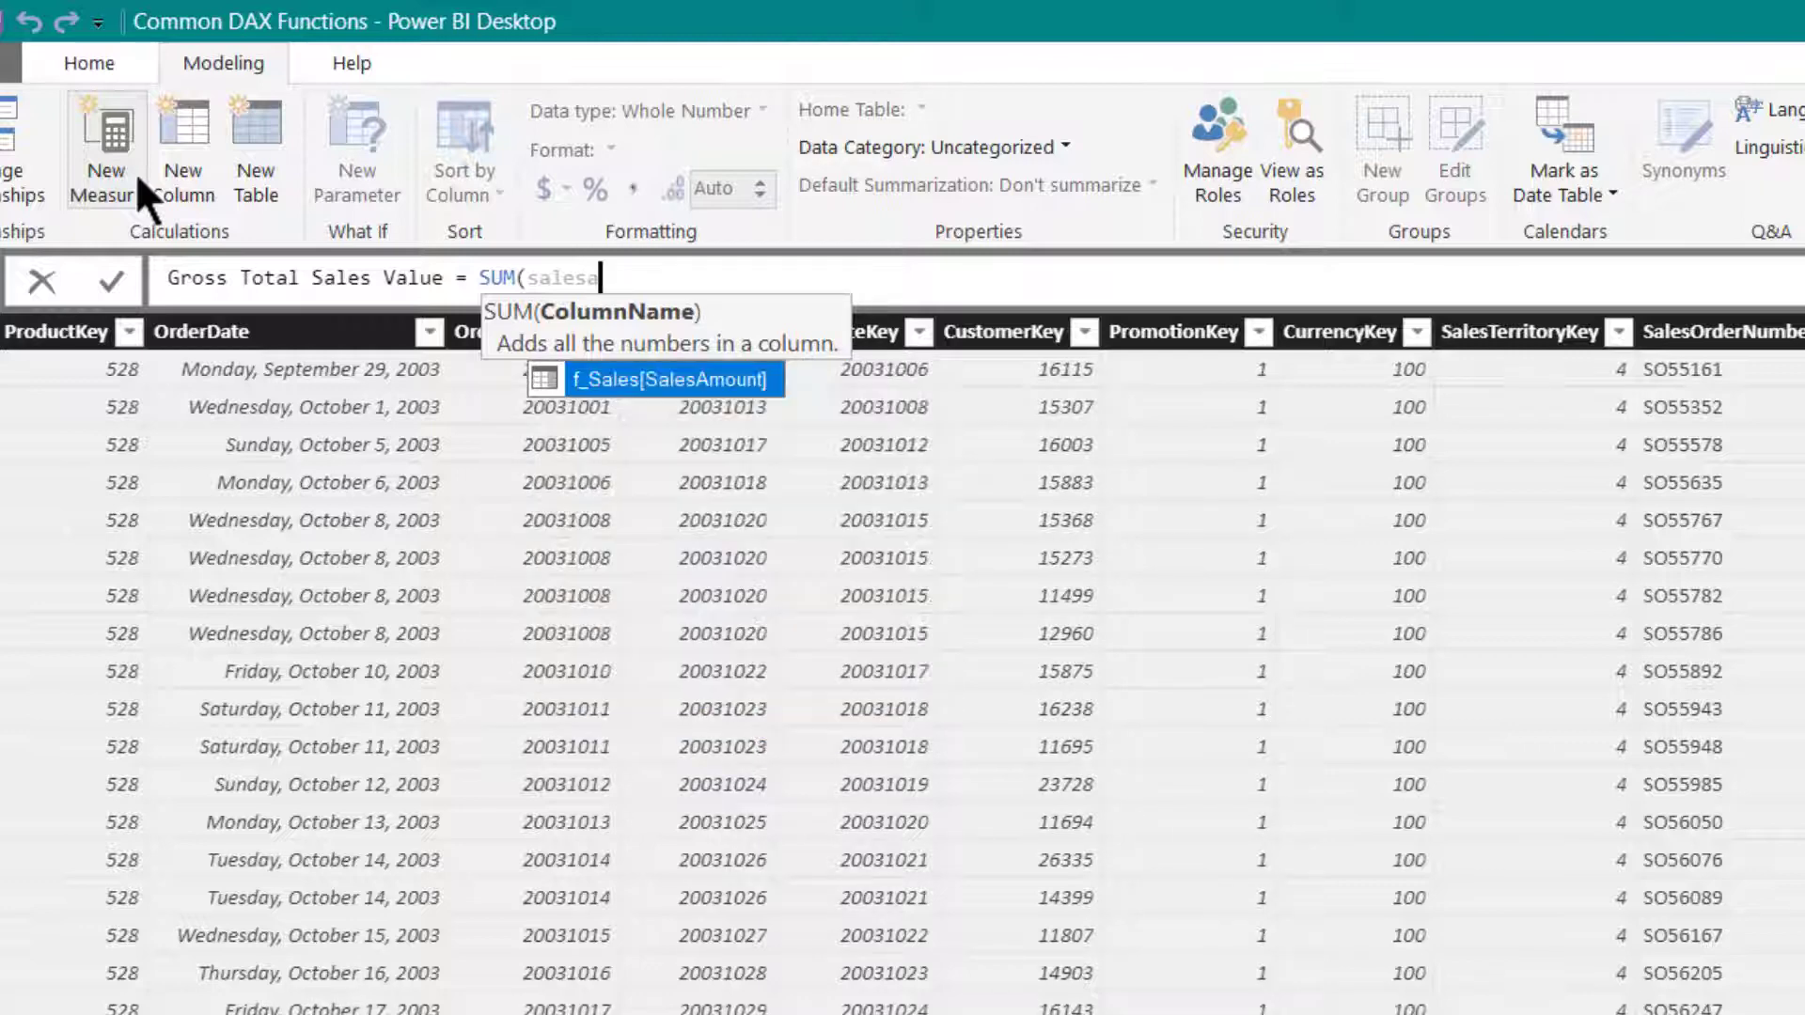
{"action": "key", "text": "Tab"}
{"action": "type", "text": ")"}
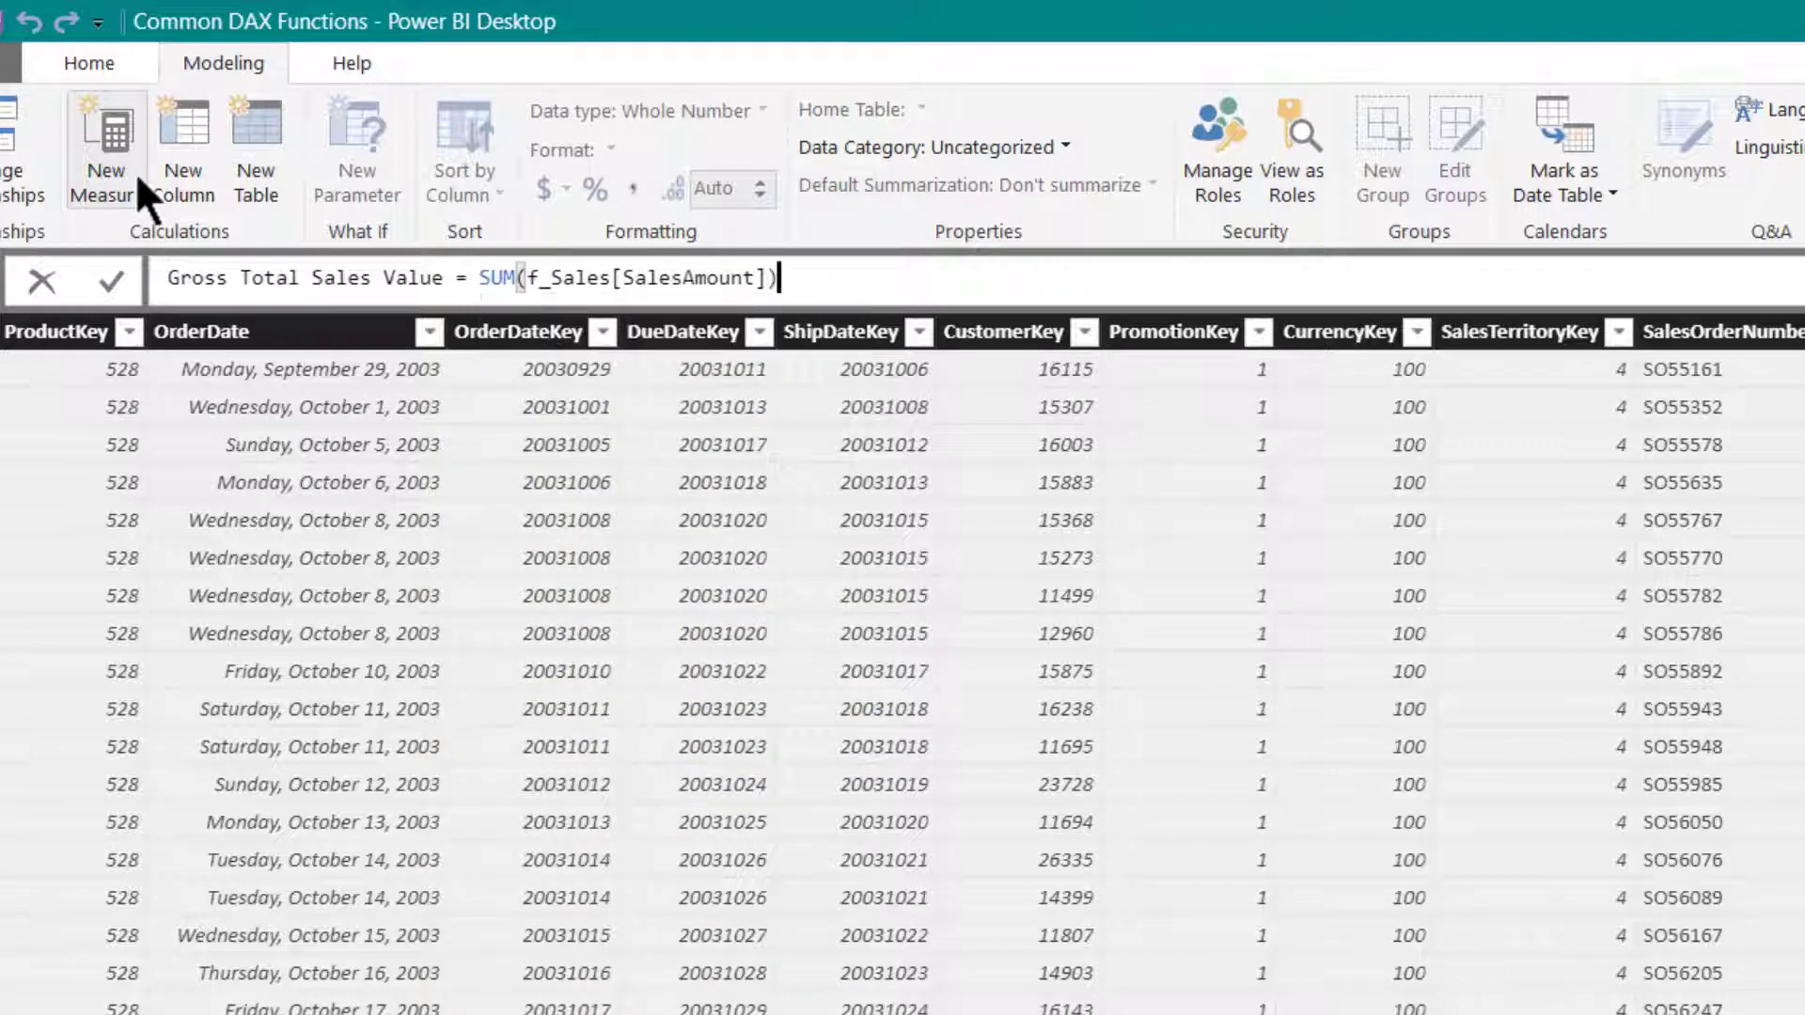
{"action": "key", "text": "Return"}
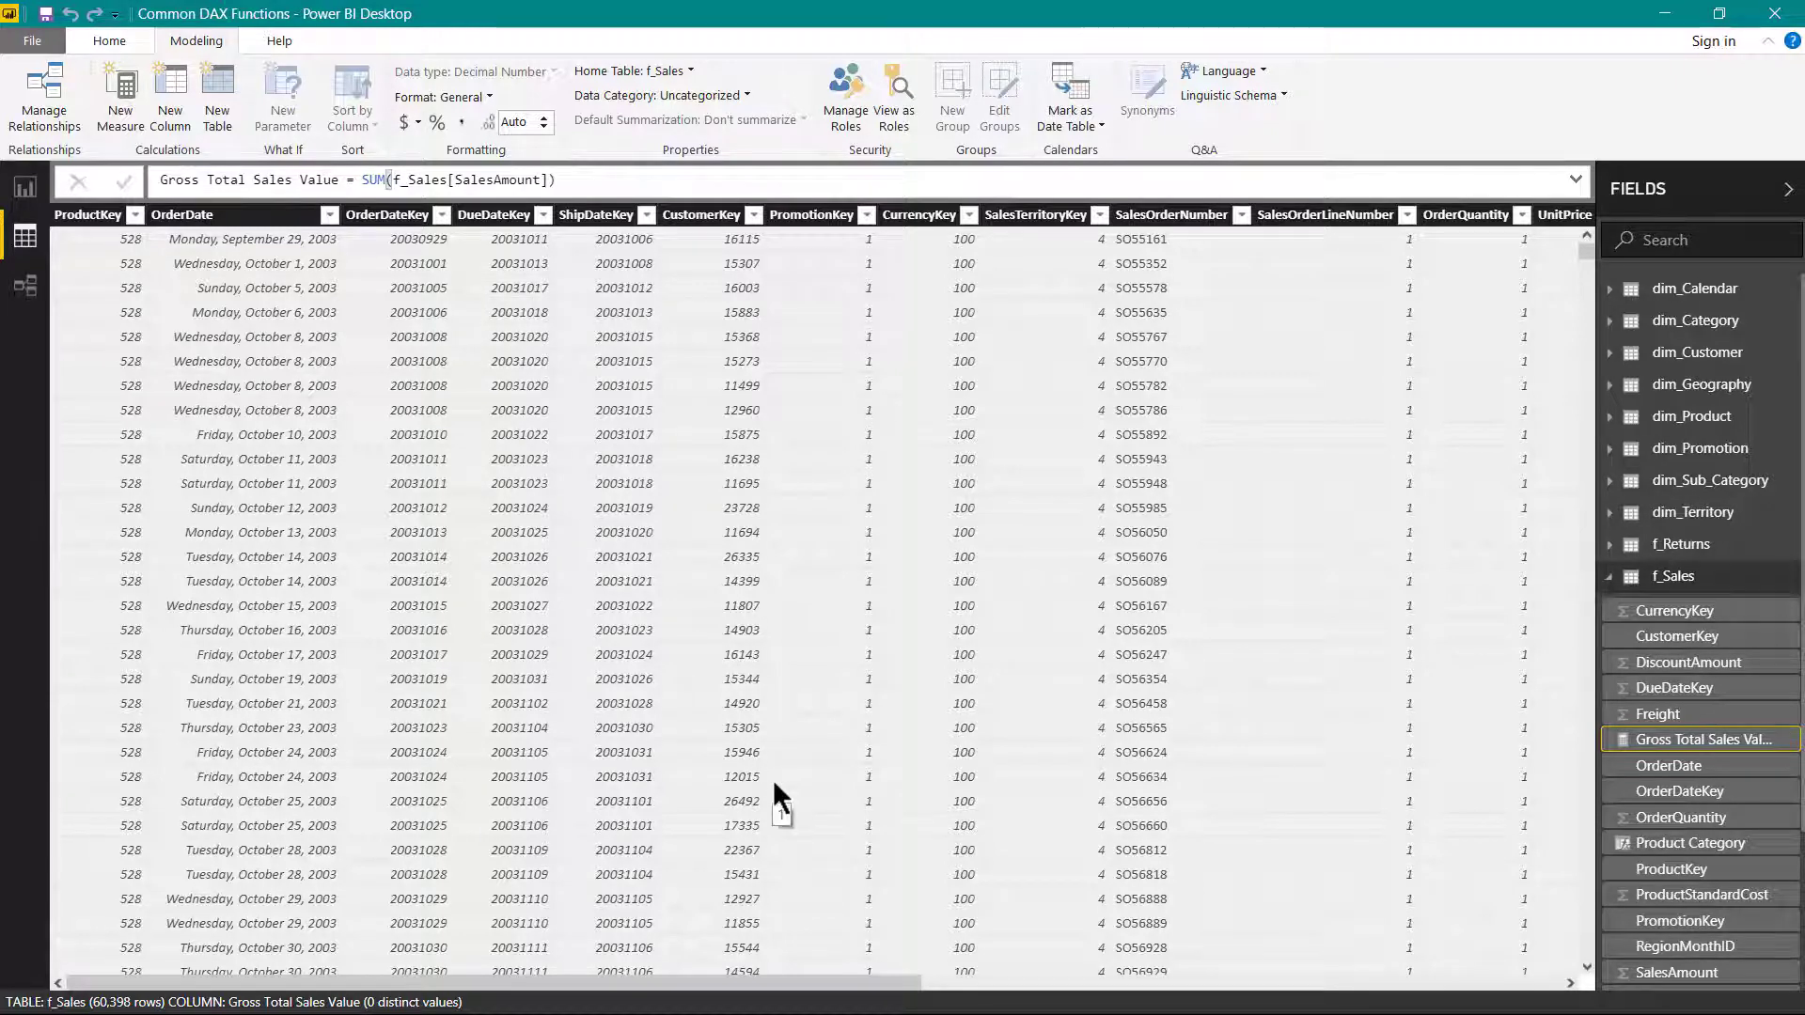
{"action": "left_click", "coordinate": [463, 122]}
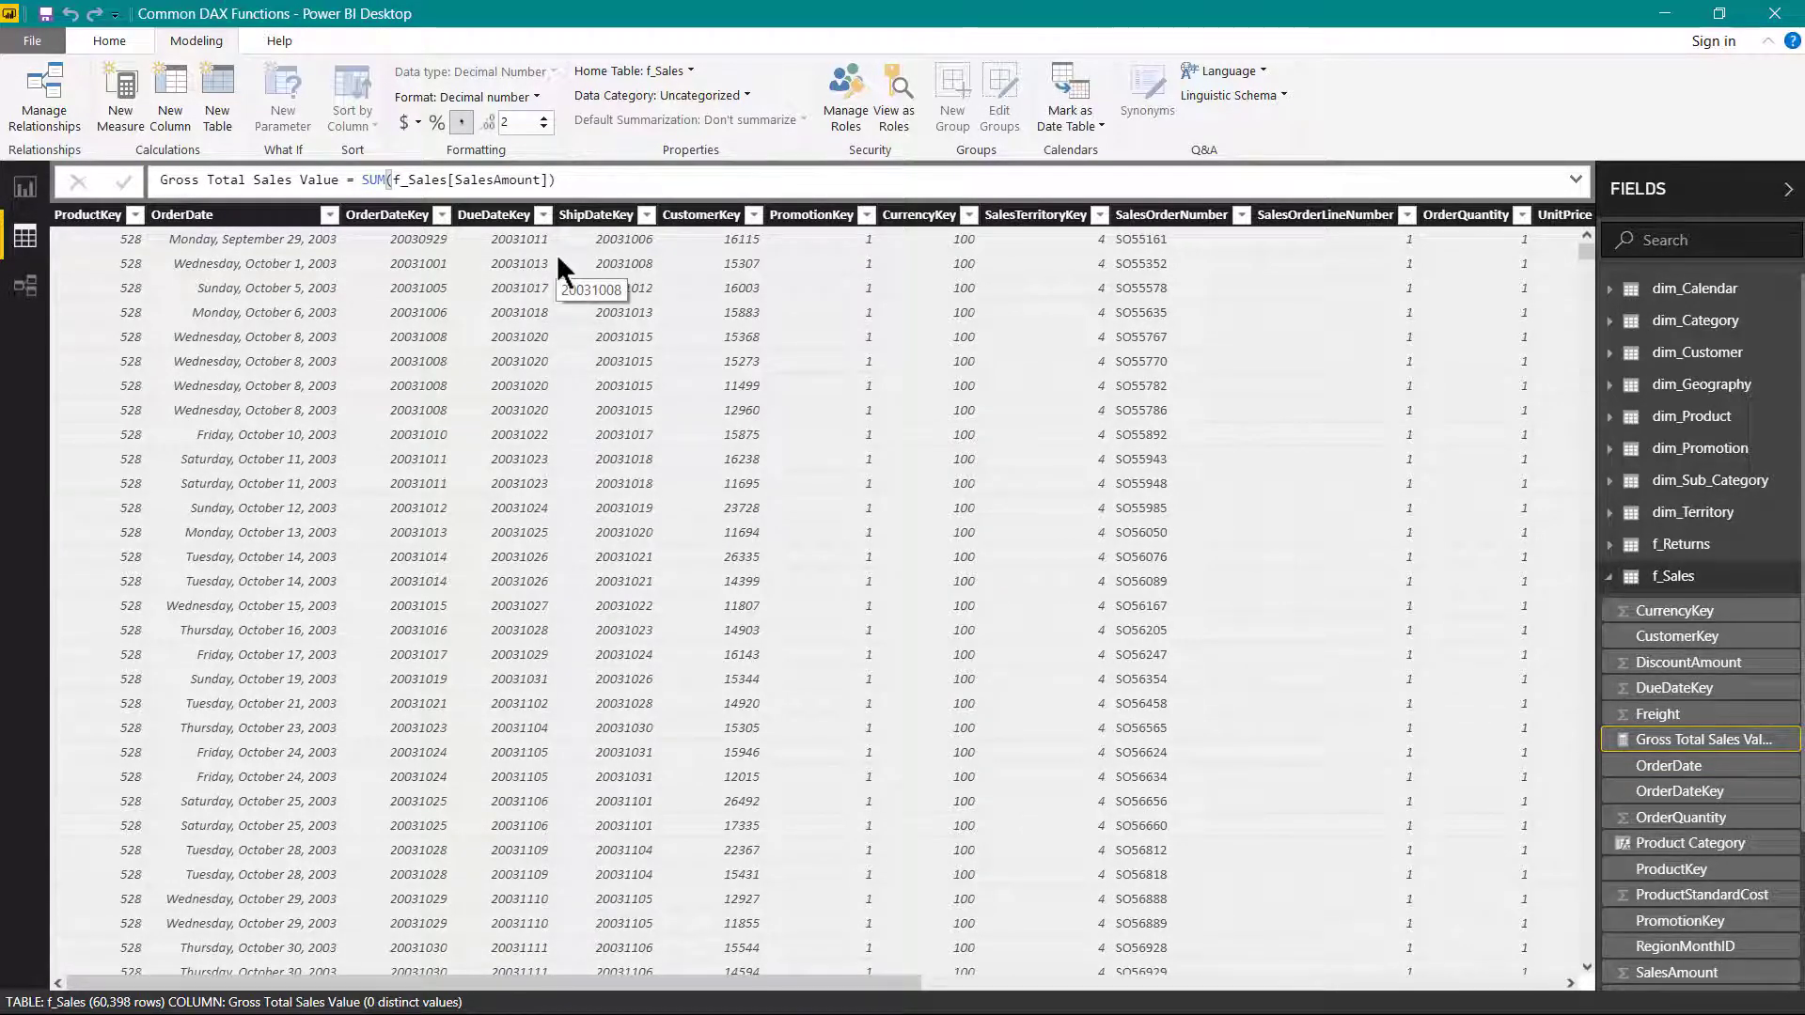
- Examine the columns of the f_Returns and dim_Product tables to see where the product list price is stored
{"action": "left_click", "coordinate": [1681, 545]}
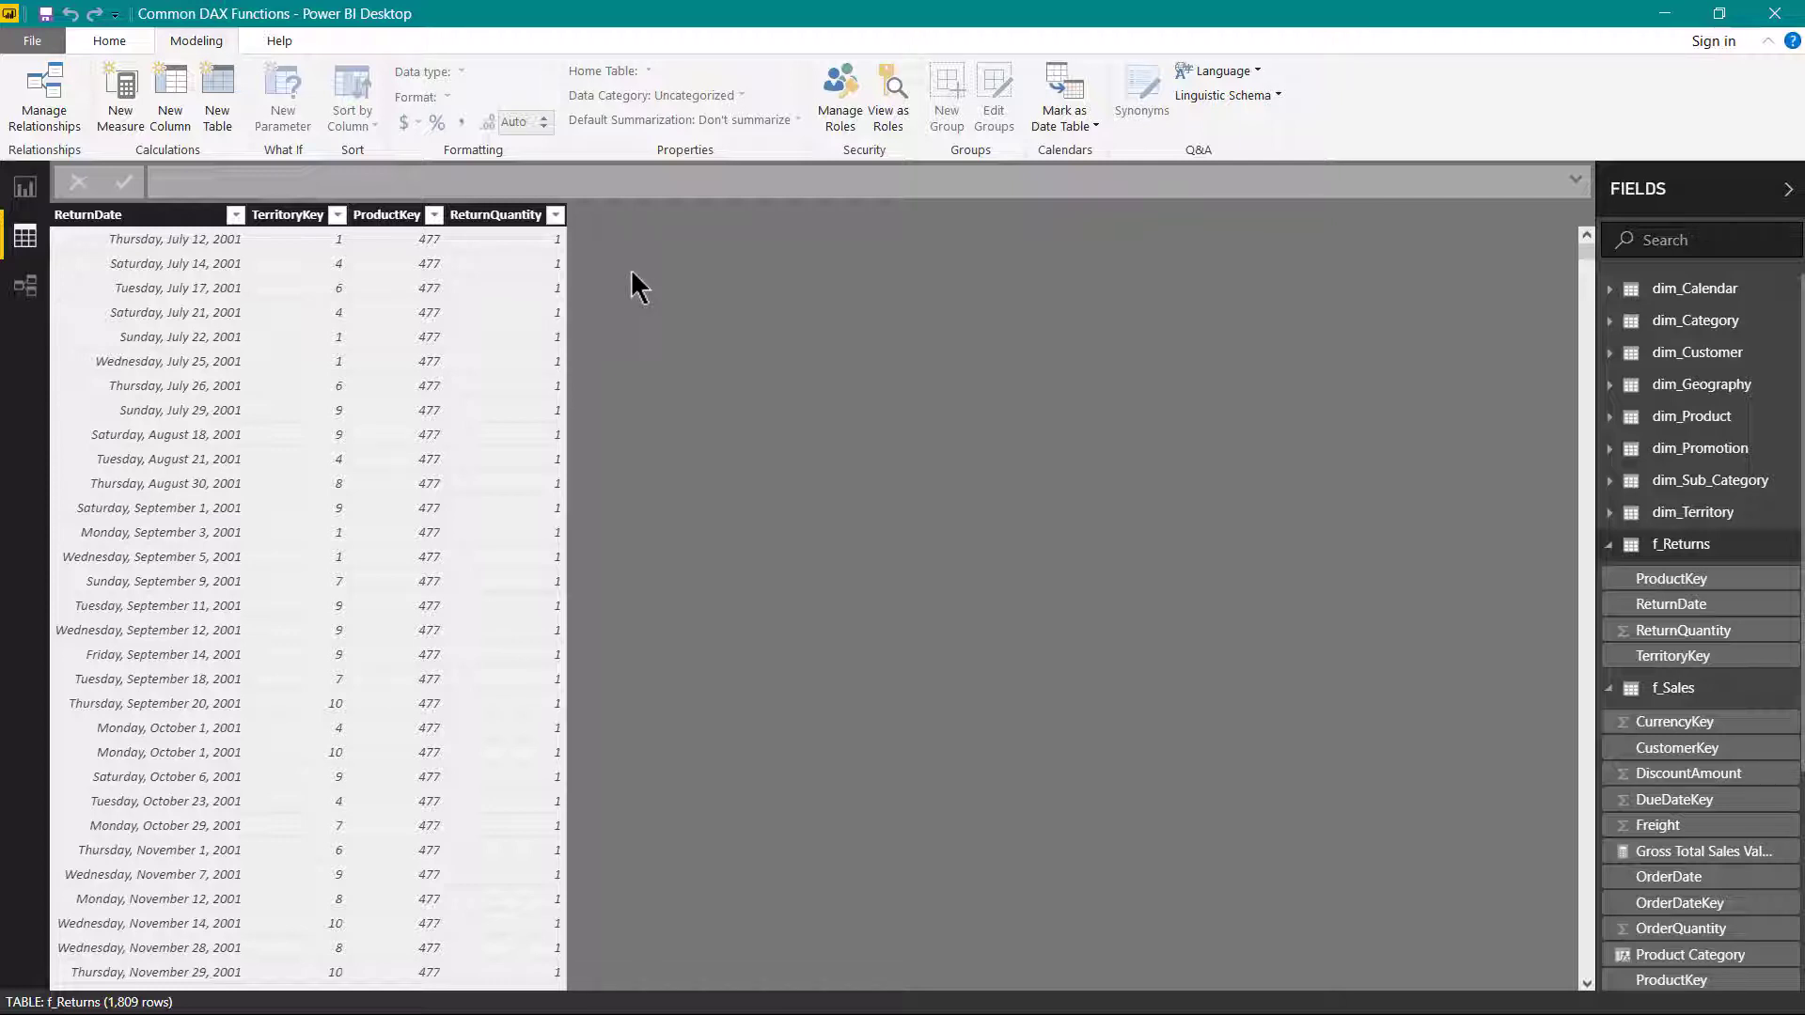
{"action": "left_click", "coordinate": [1668, 423]}
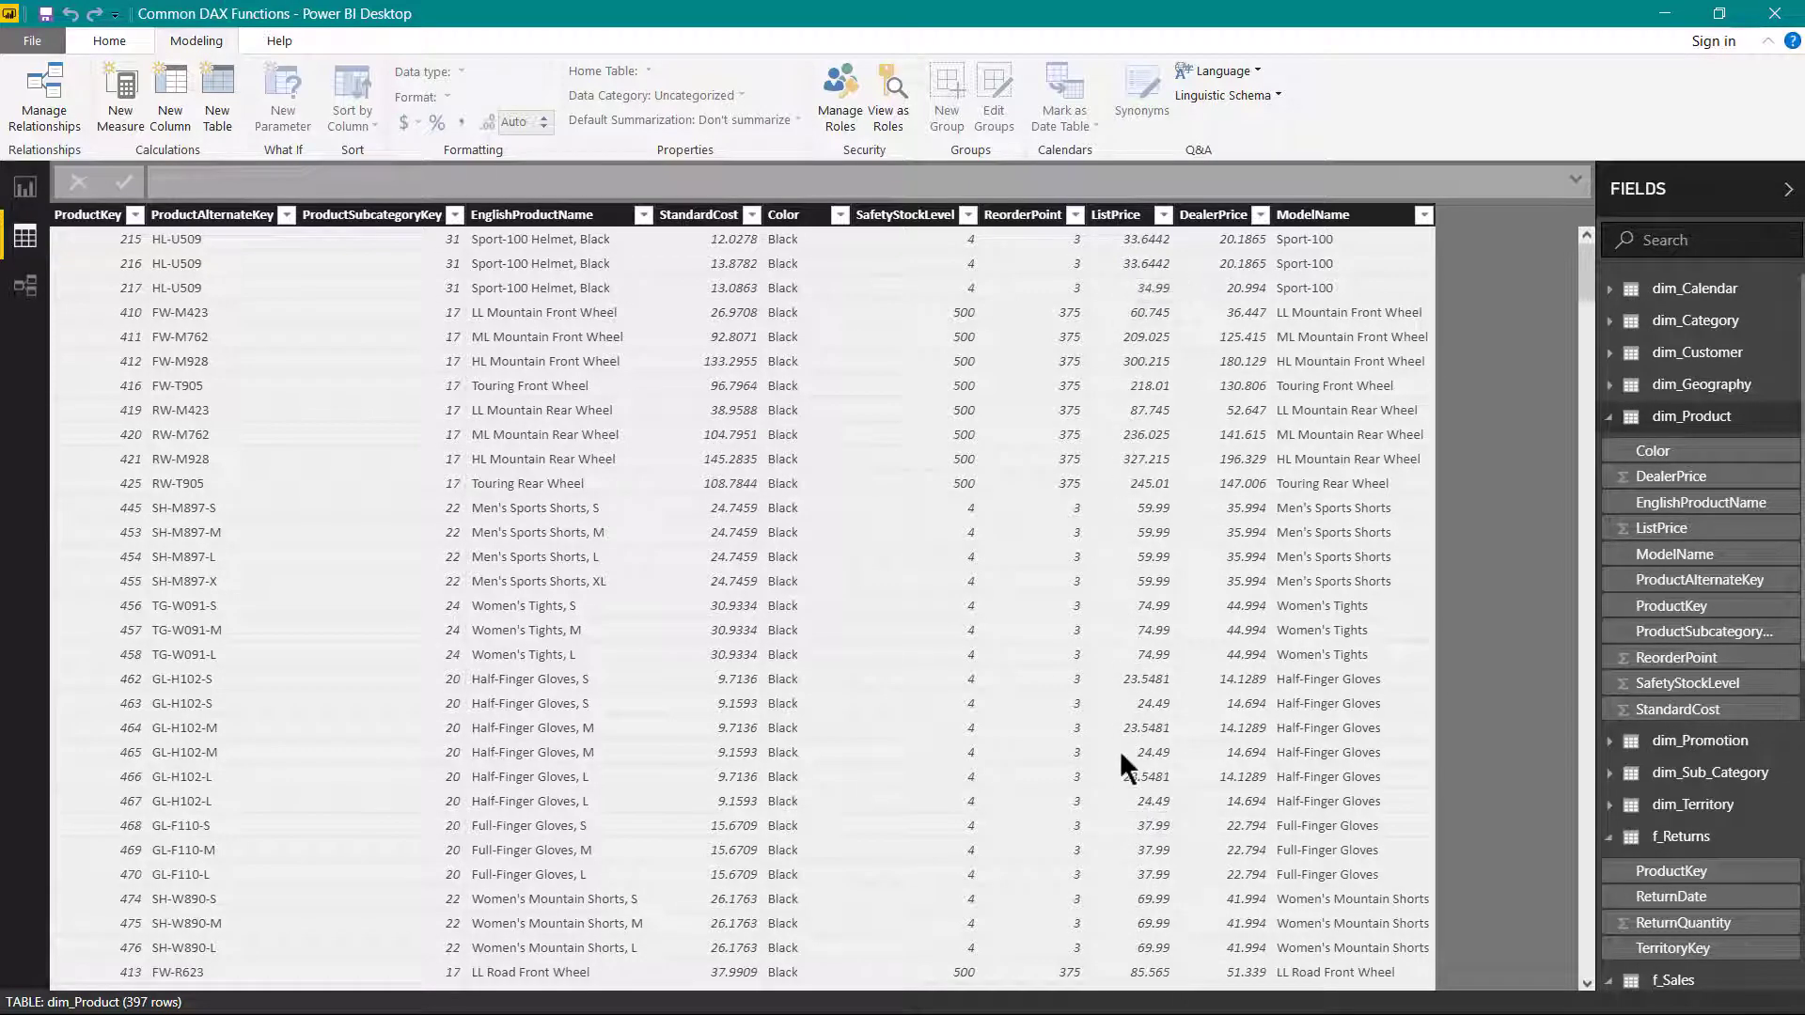
{"action": "left_click", "coordinate": [1669, 839]}
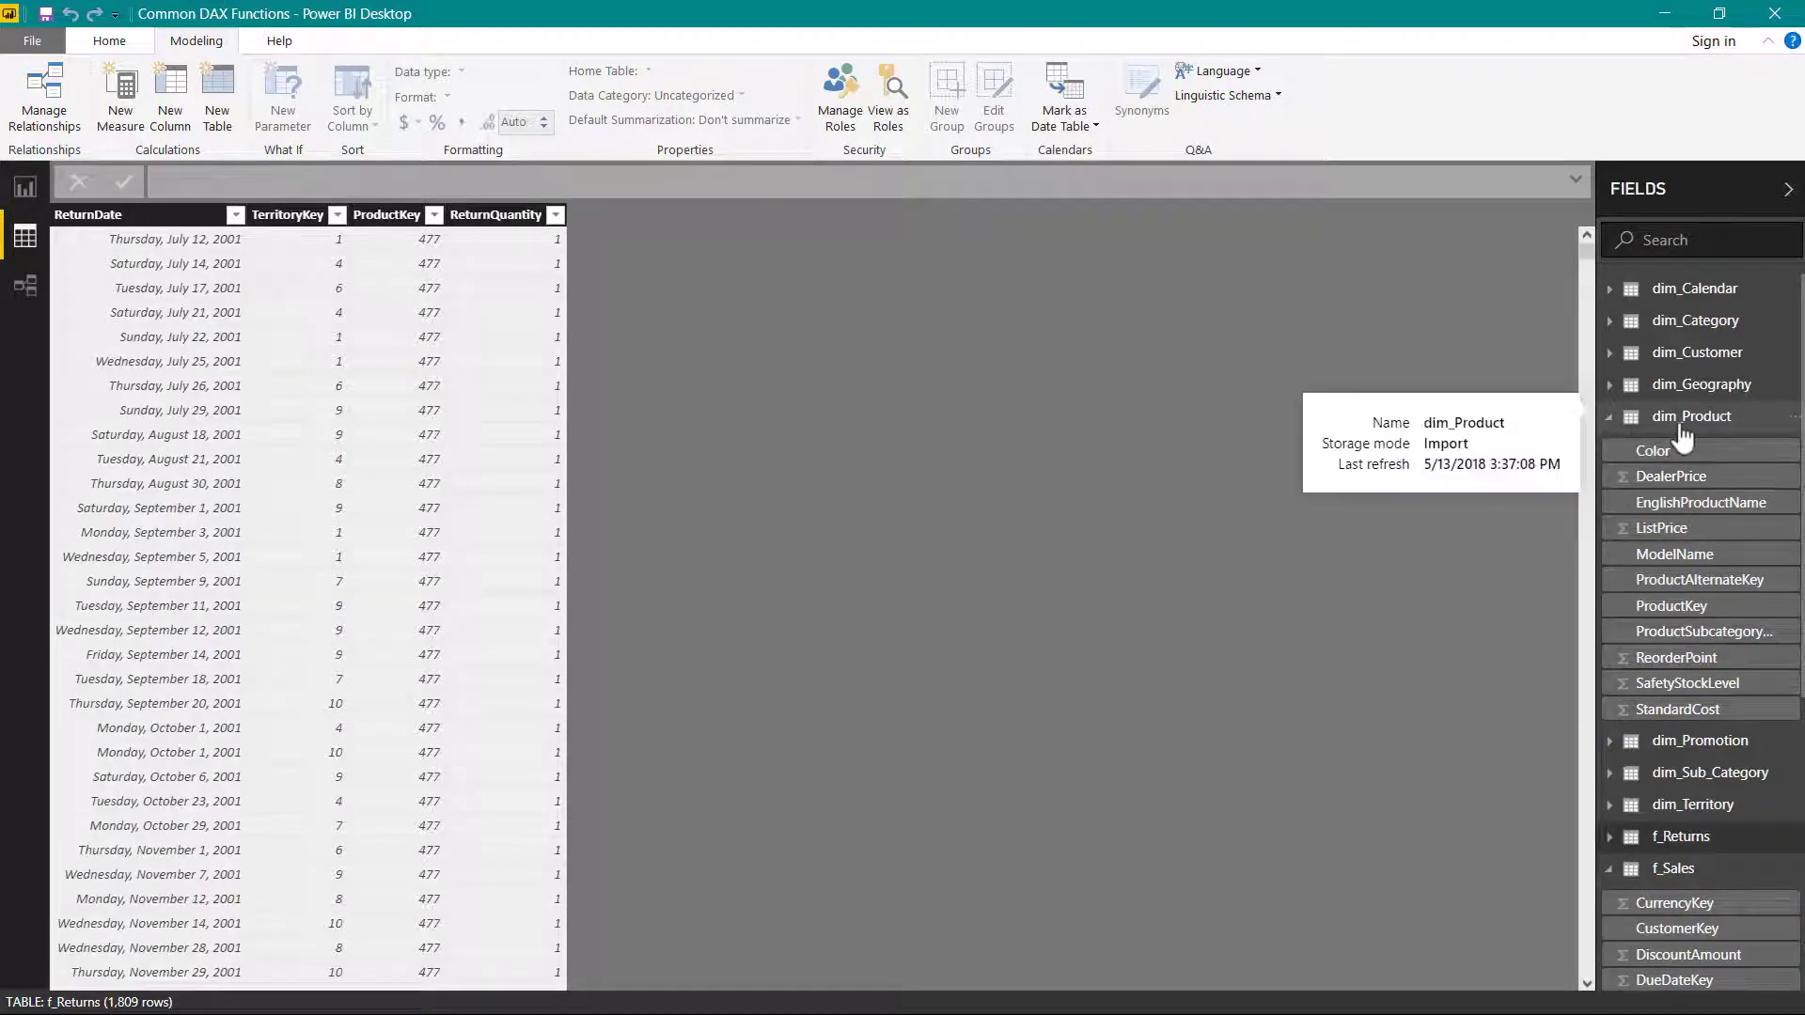
{"action": "left_click", "coordinate": [1608, 421]}
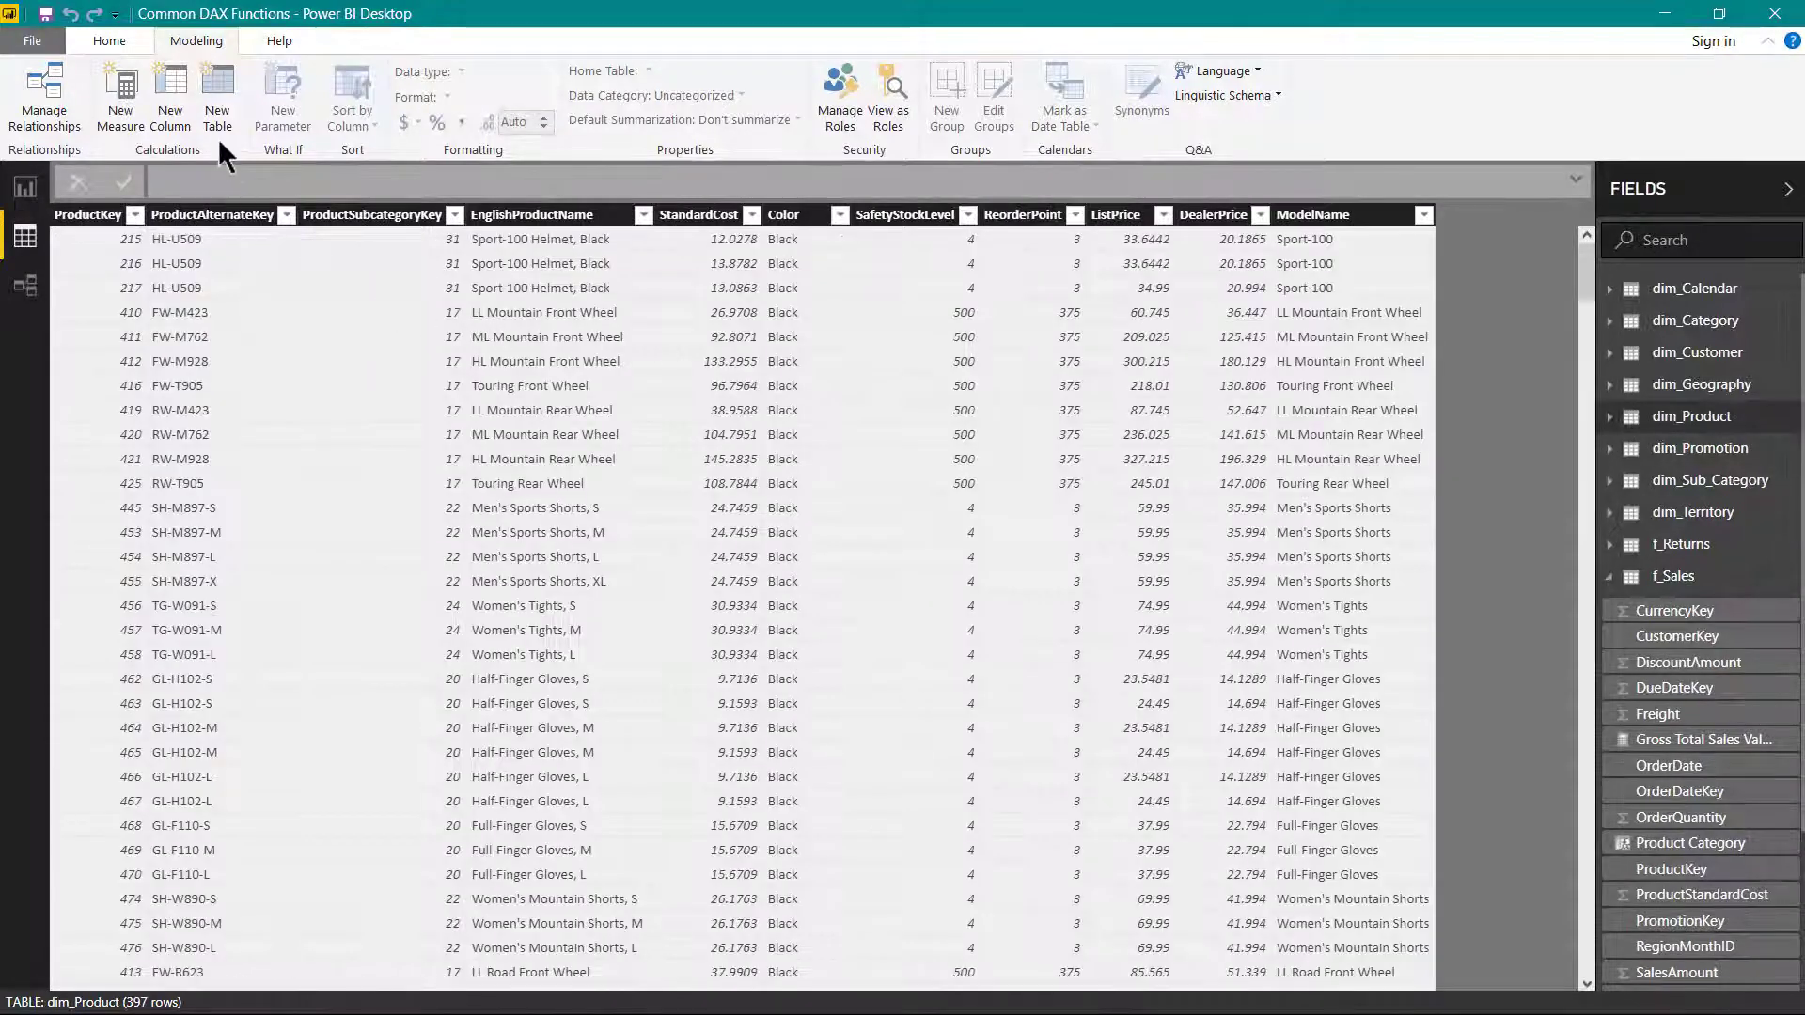
- Add a calculated column named List Price to f_Returns, defined as RELATED(dim_Product[ListPrice])
{"action": "left_click", "coordinate": [1608, 545]}
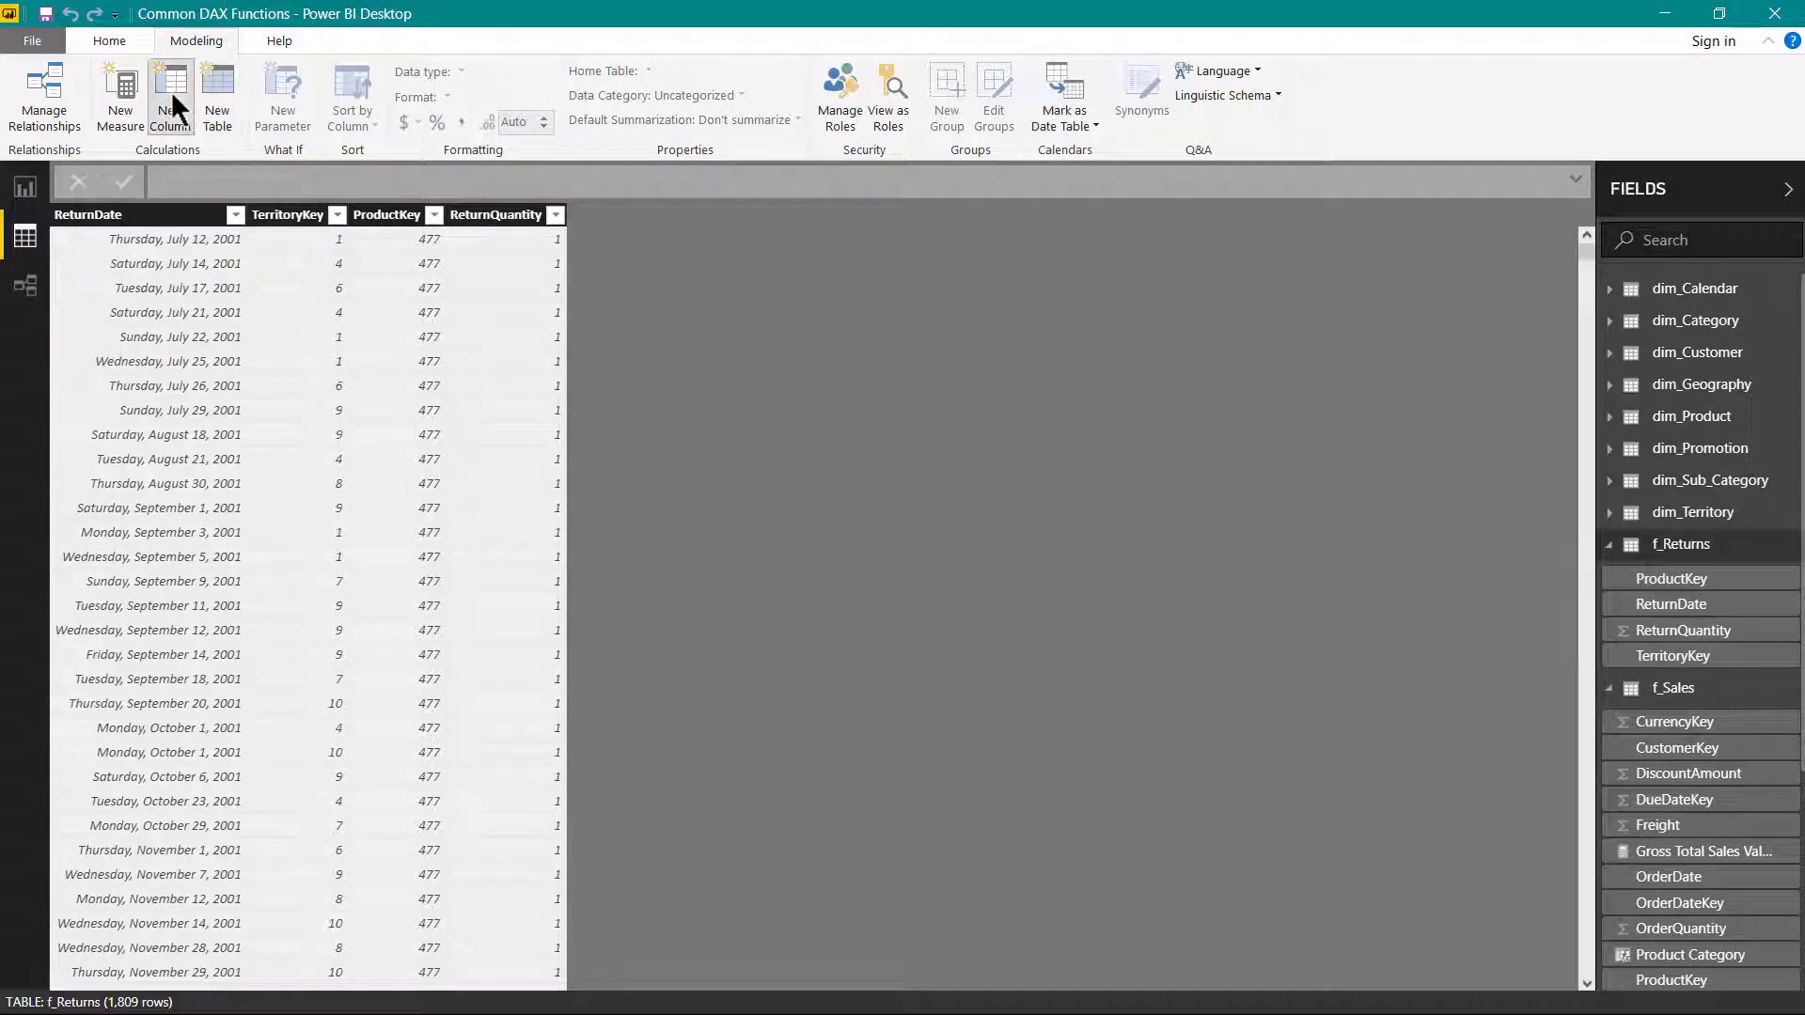
{"action": "left_click", "coordinate": [171, 92]}
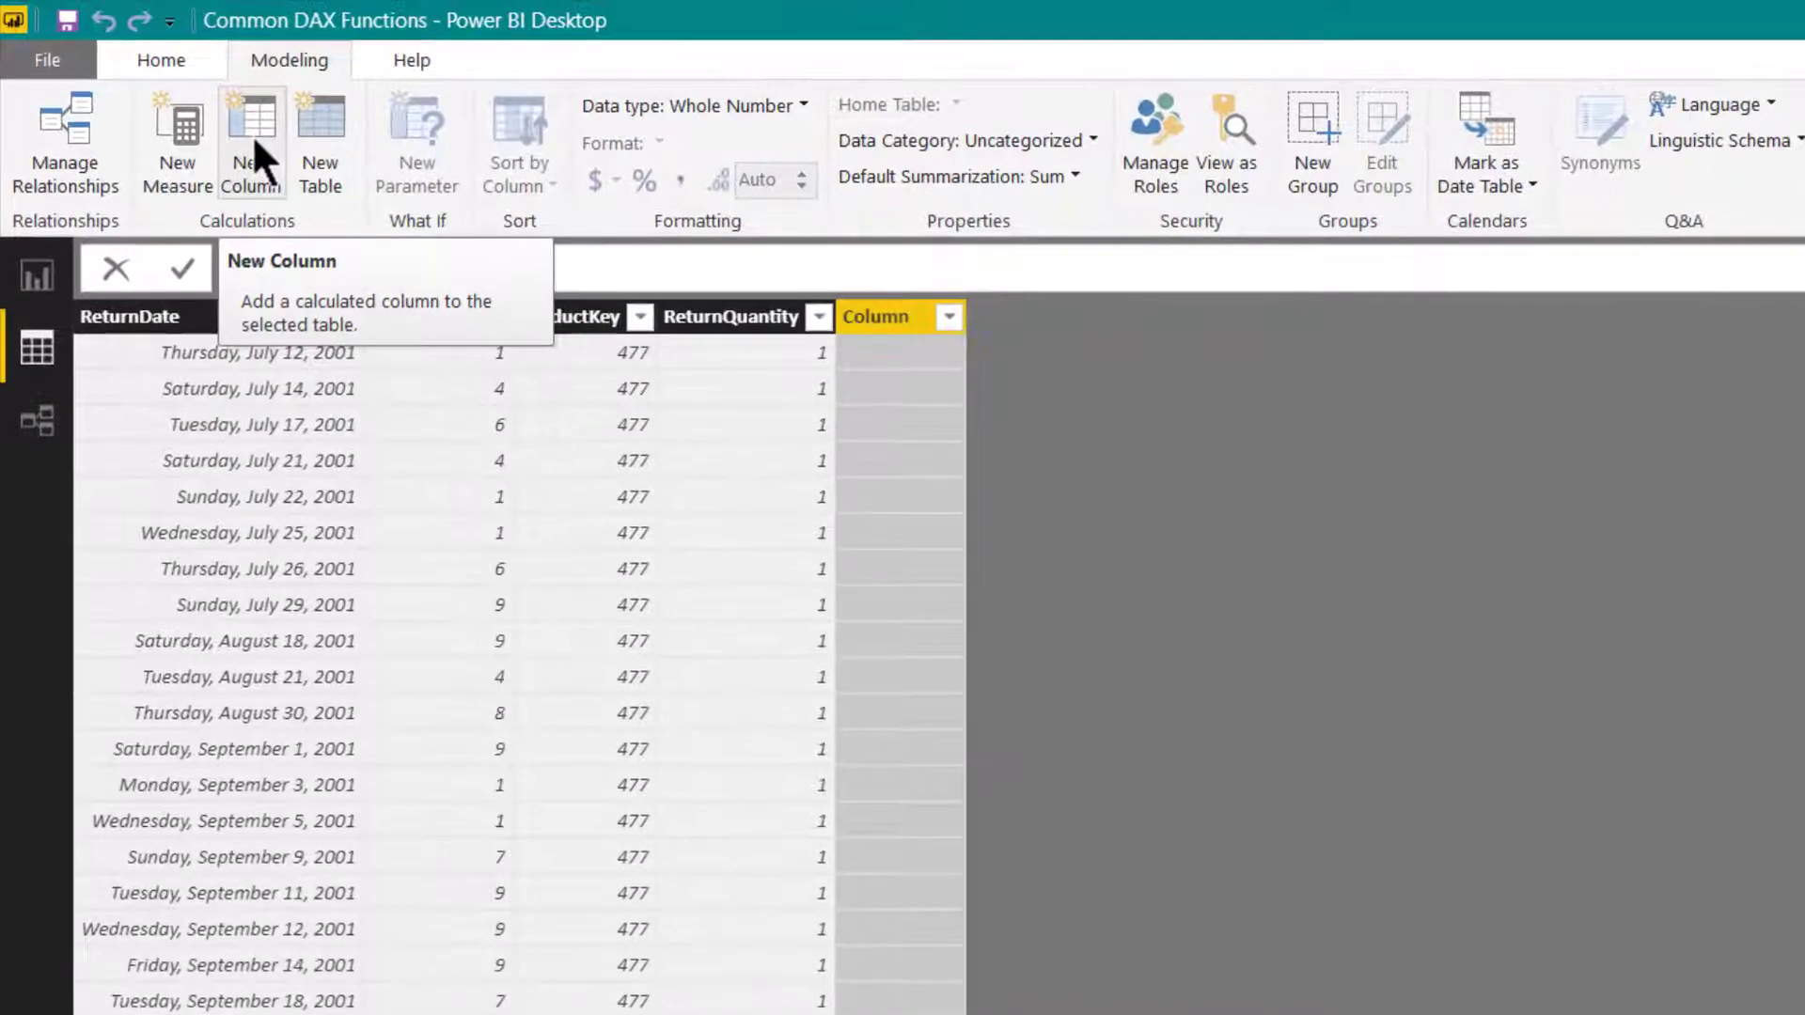
{"action": "type", "text": "List Price = r"}
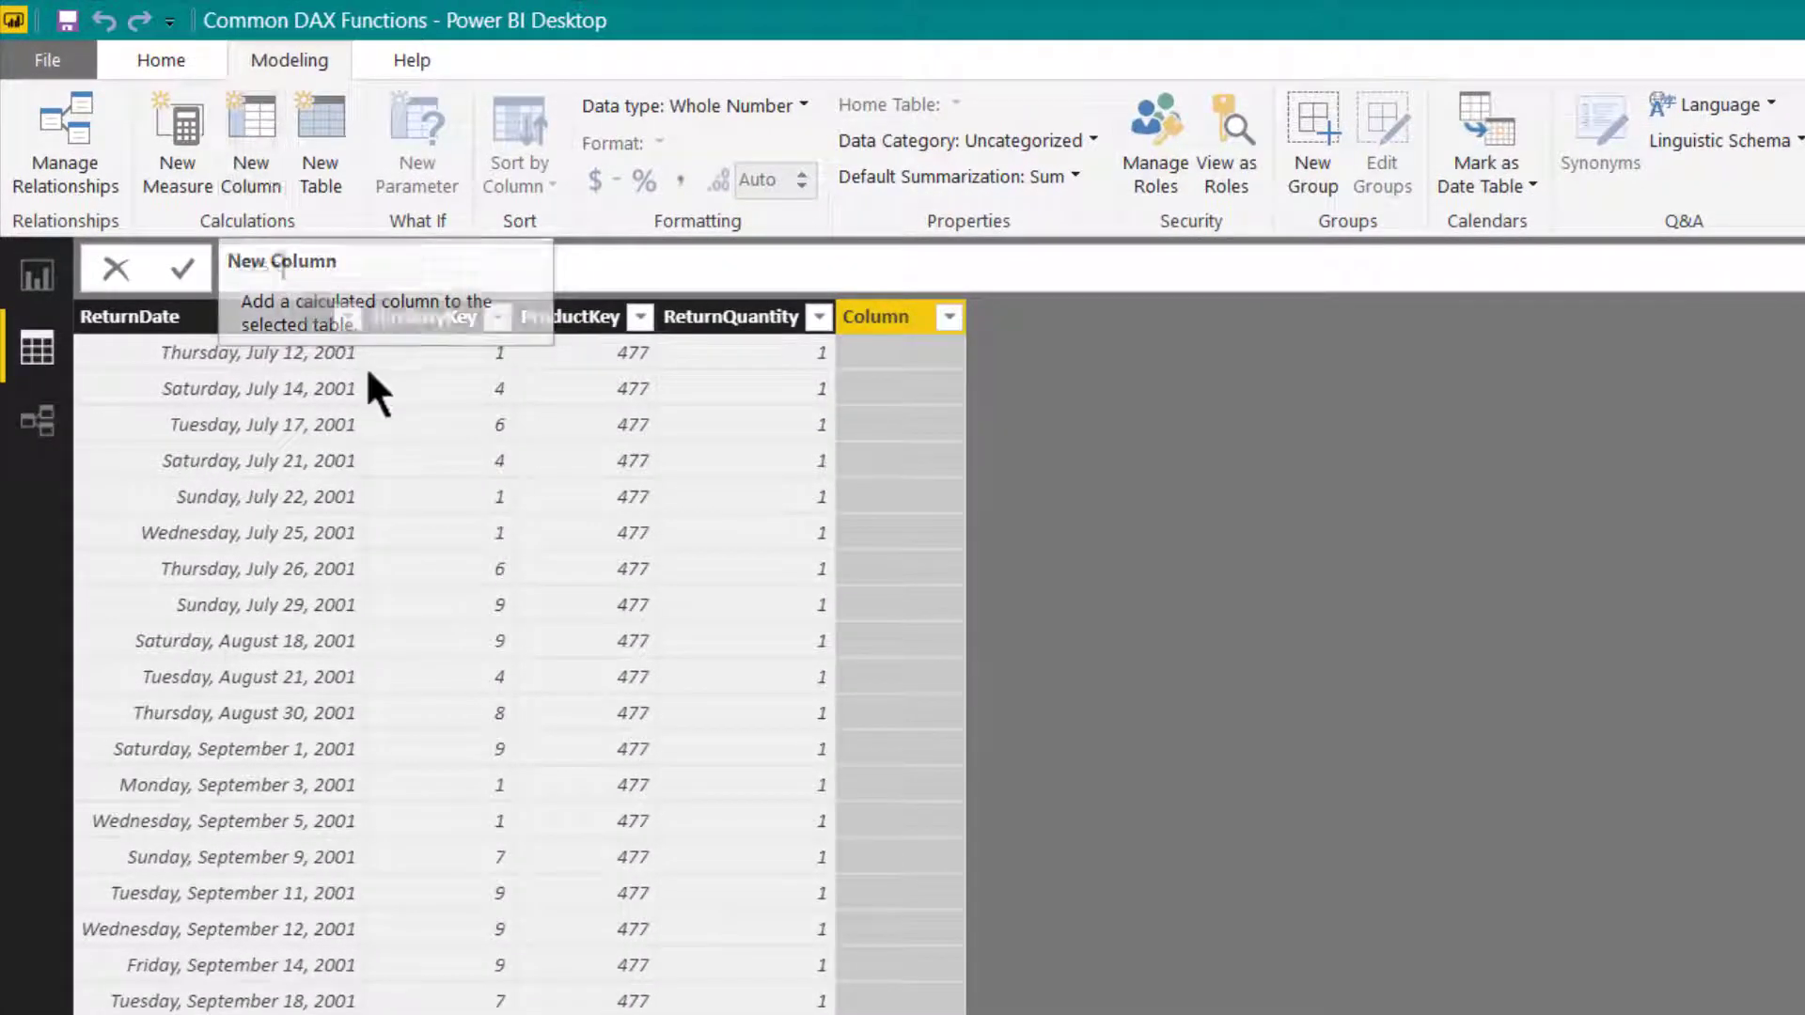
{"action": "type", "text": "el"}
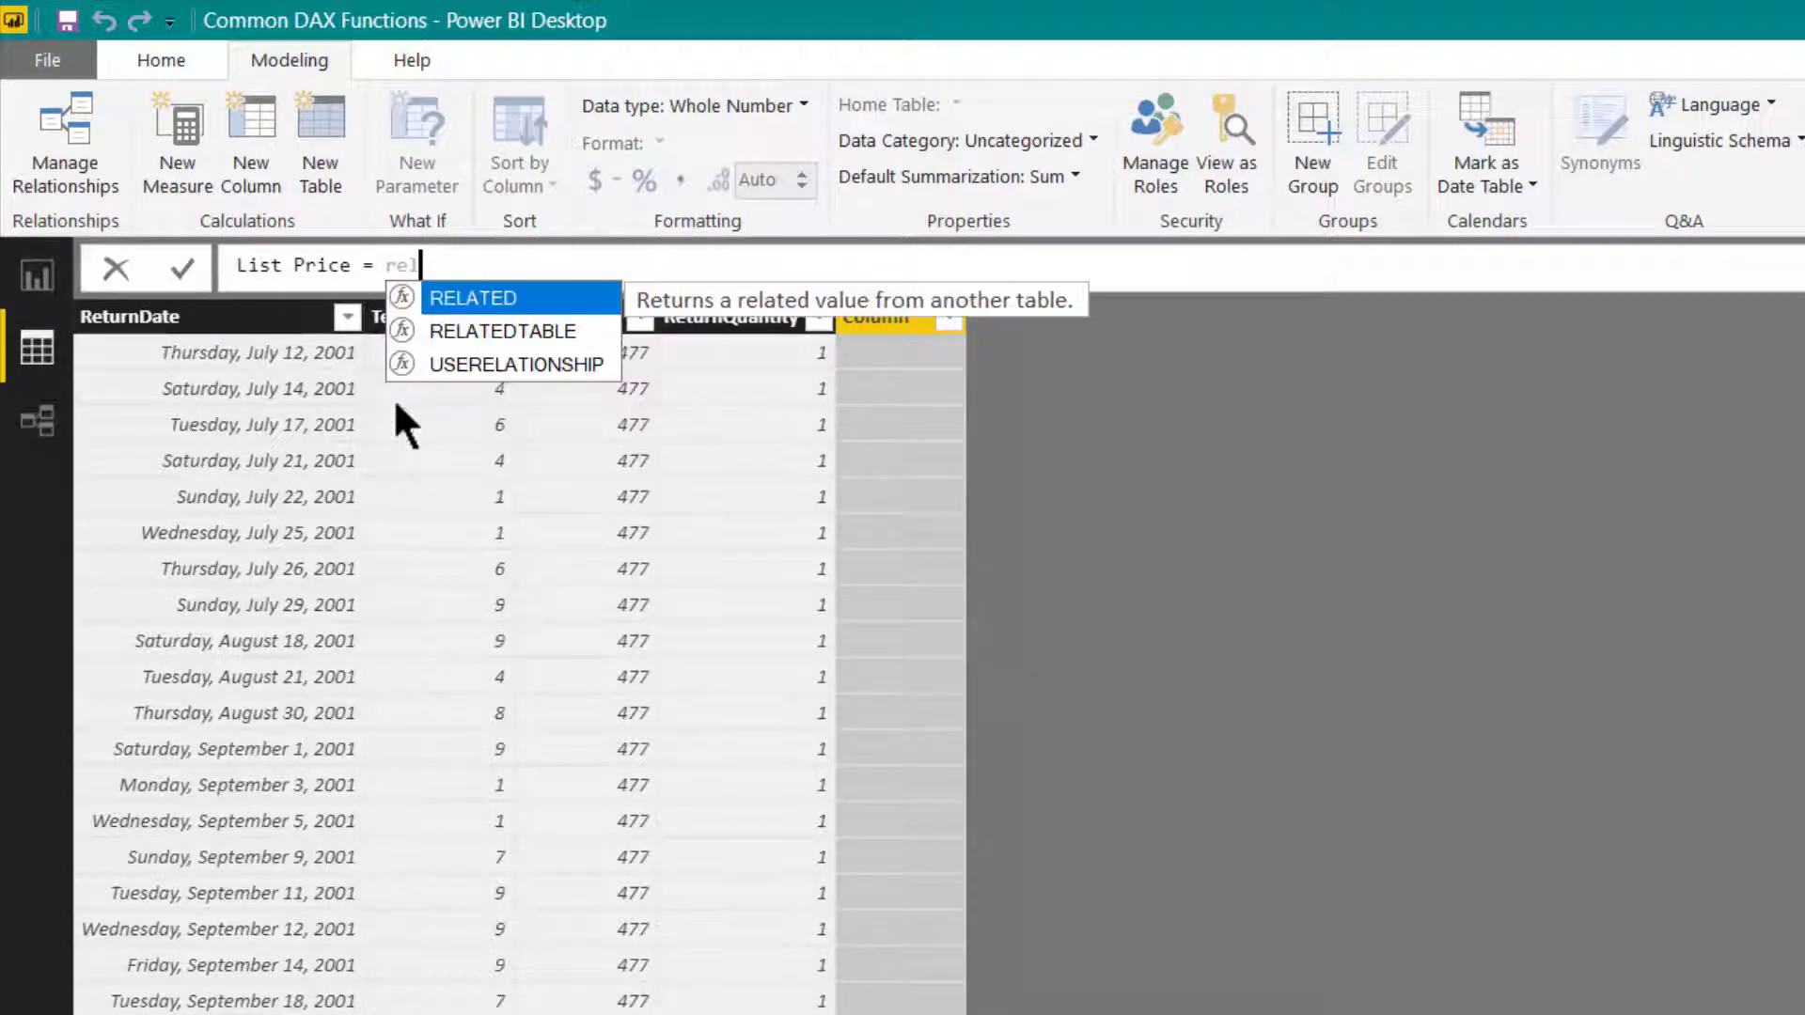
{"action": "type", "text": "ated"}
{"action": "key", "text": "Tab"}
{"action": "type", "text": "List"}
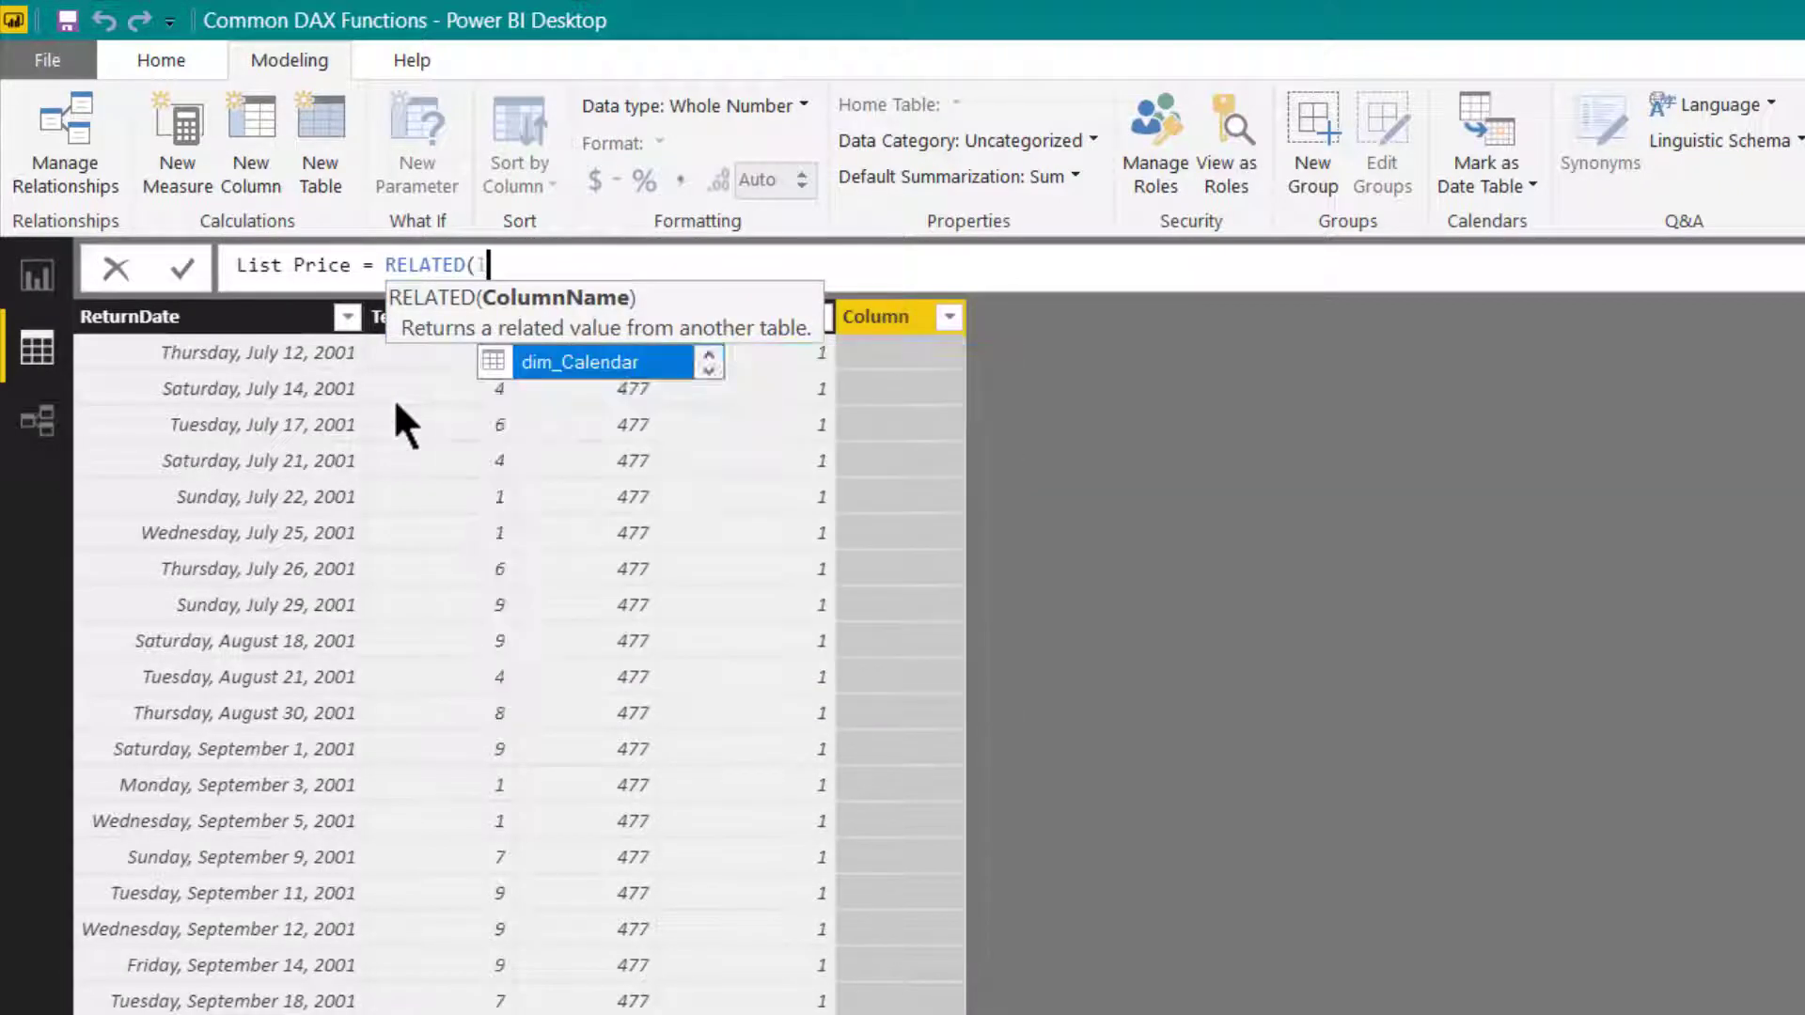
{"action": "key", "text": "Tab"}
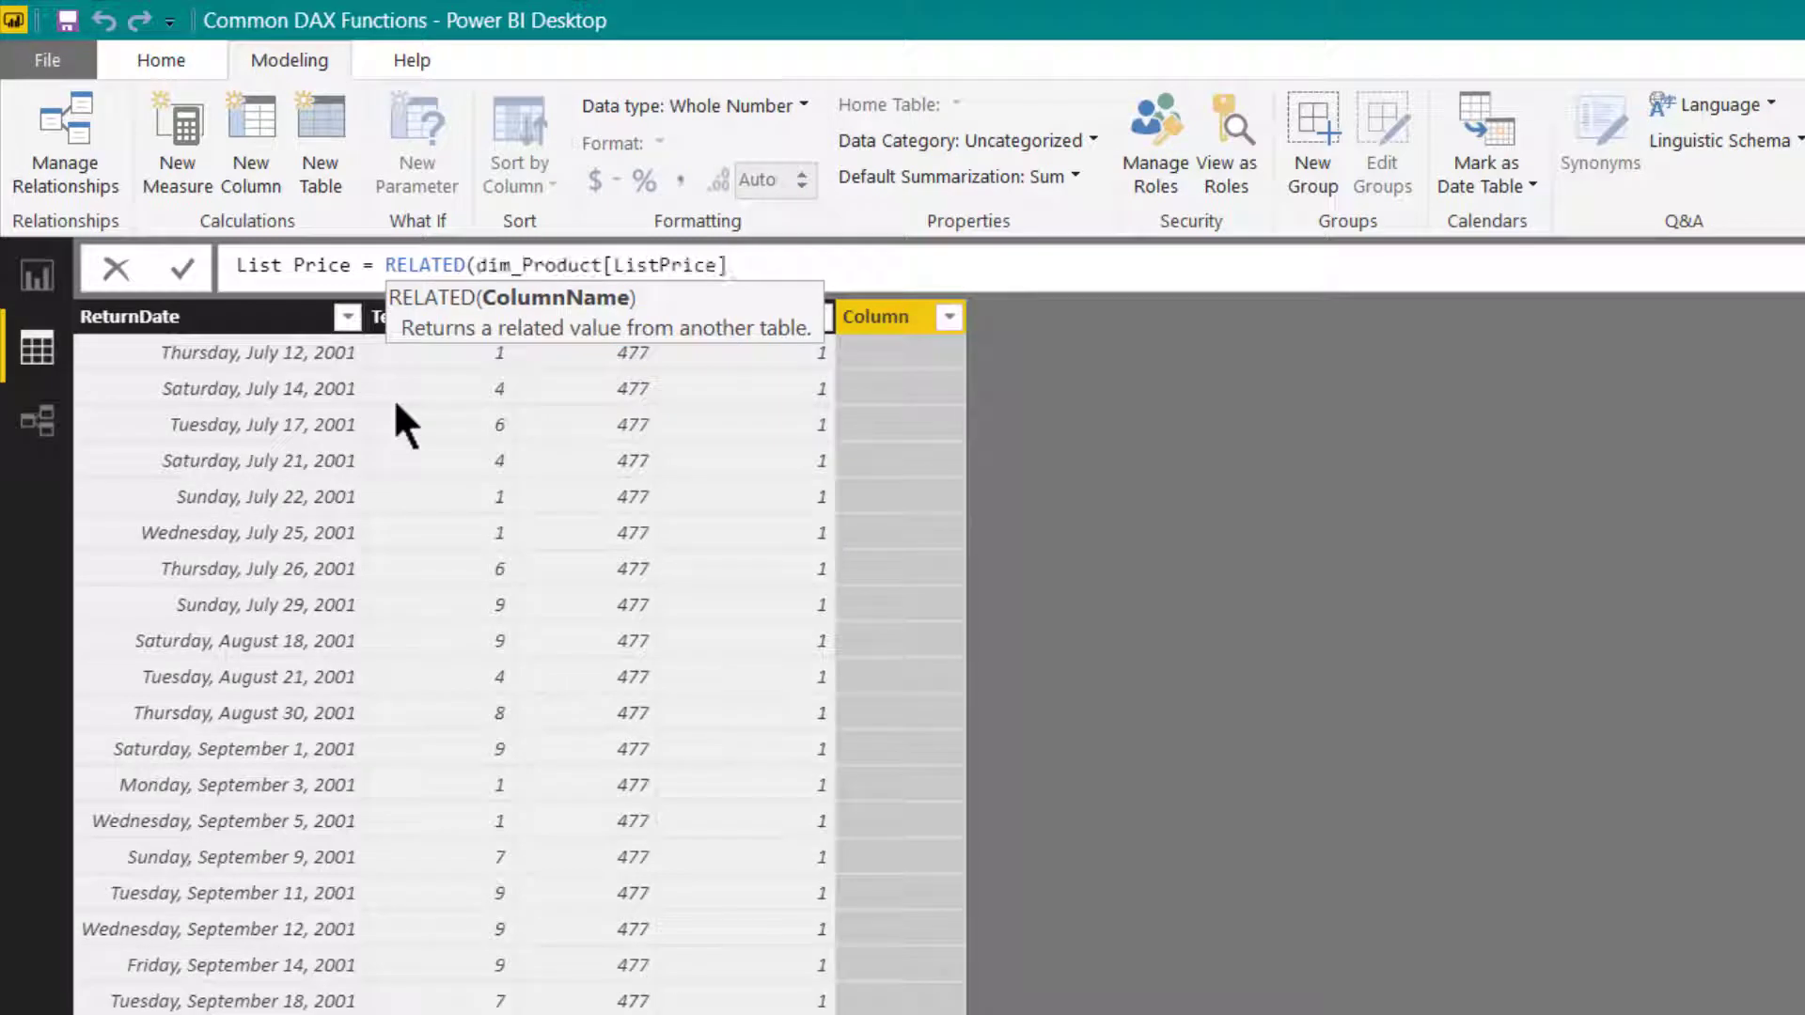
{"action": "type", "text": ")"}
{"action": "key", "text": "Return"}
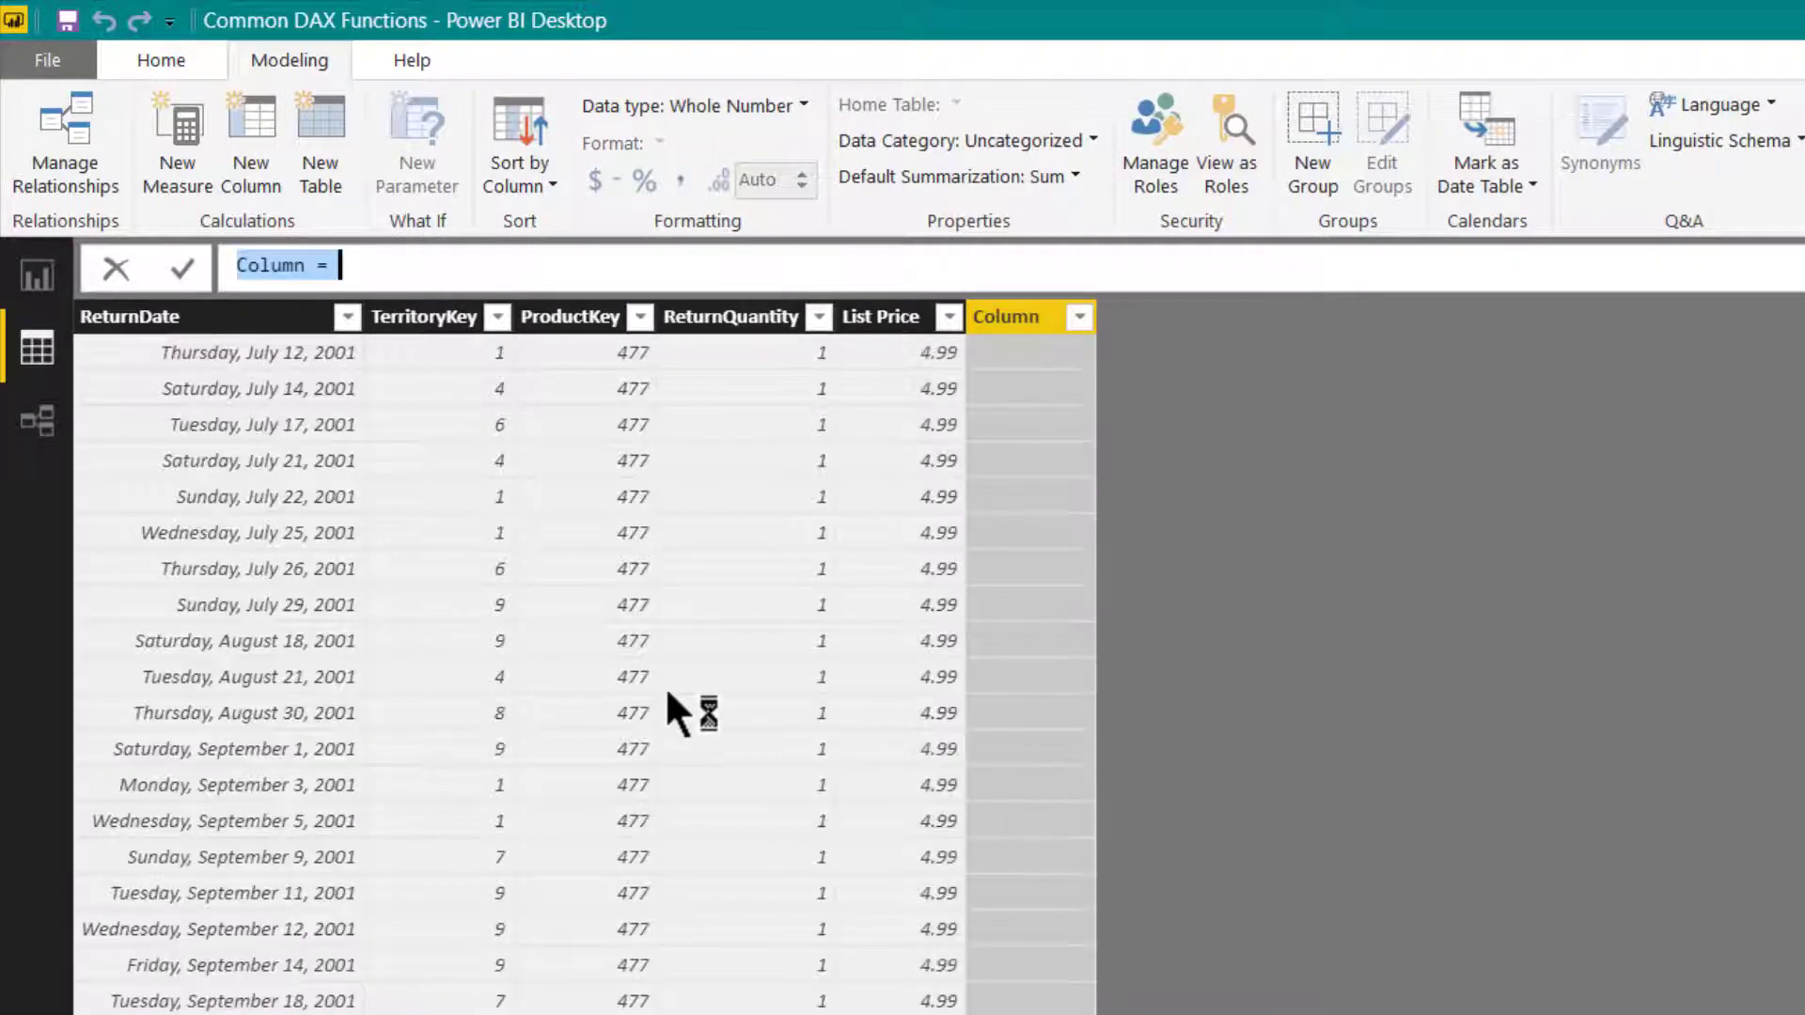
- Add a calculated column named Return Value to f_Returns, defined as f_Returns[ReturnQuantity] * f_Returns[List Price]
{"action": "type", "text": "Return Value = "}
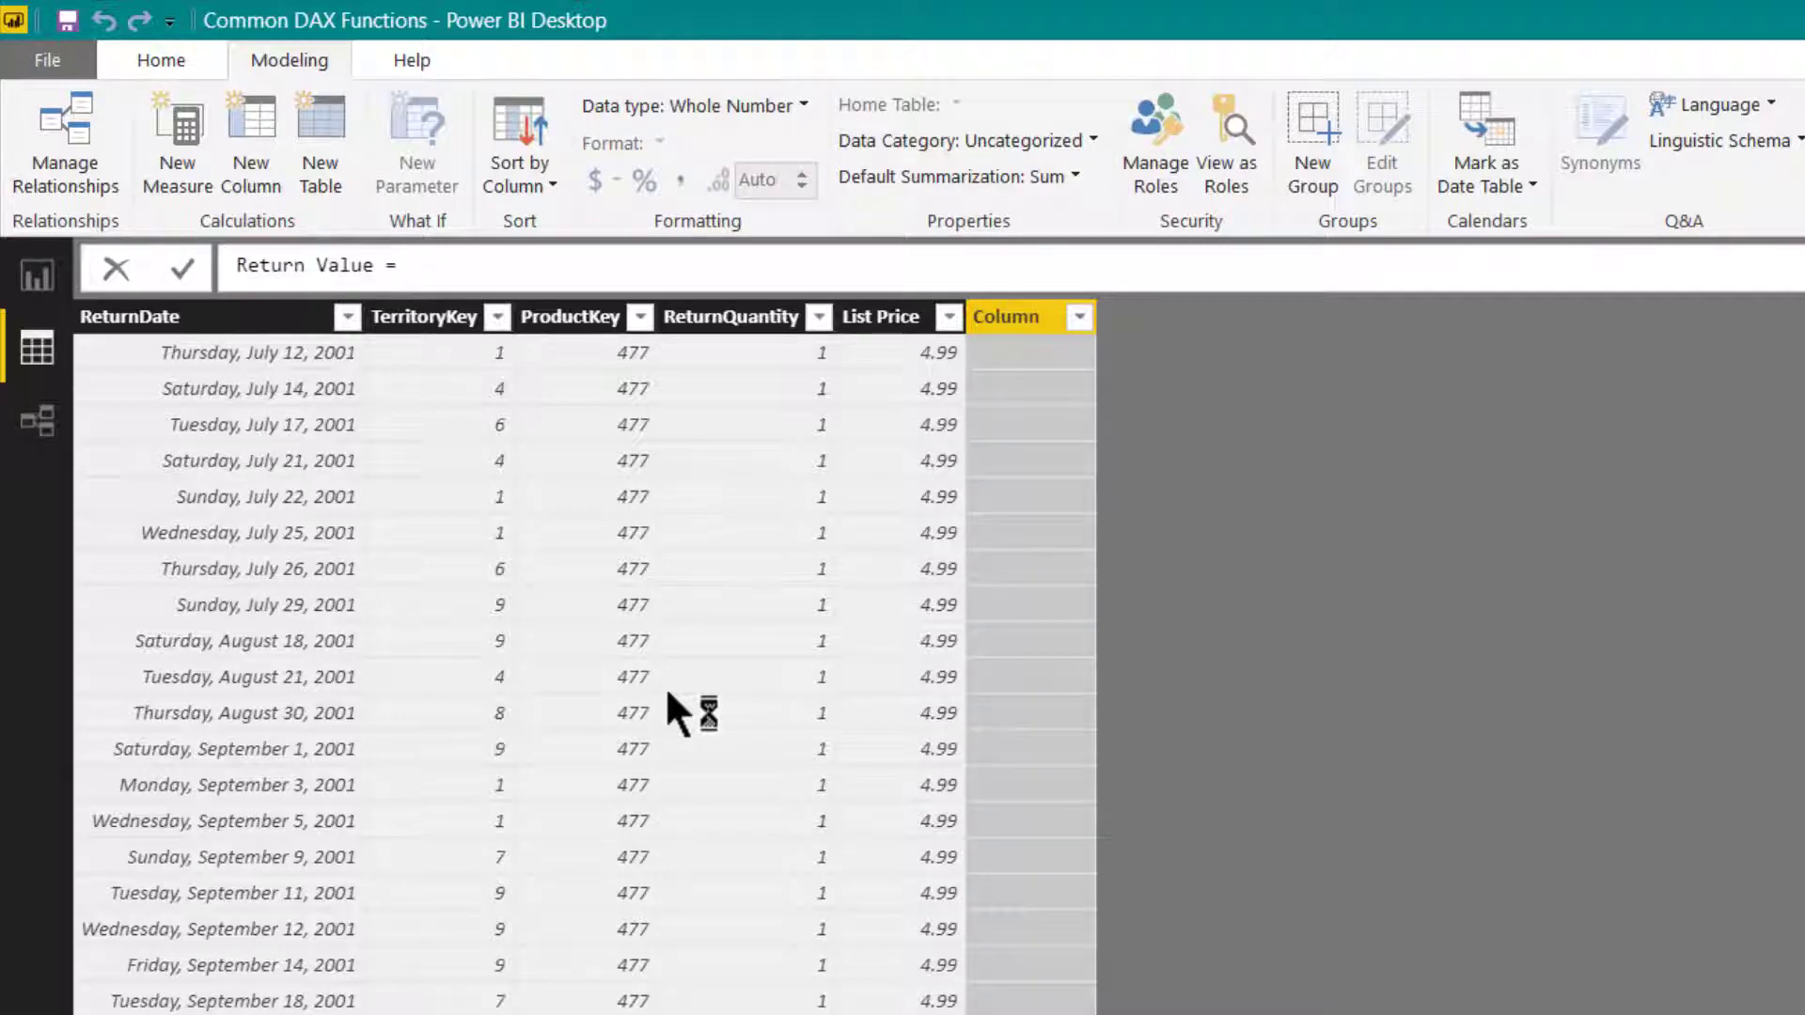
{"action": "type", "text": "f_Returns[Ret"}
{"action": "key", "text": "Down"}
{"action": "key", "text": "Tab"}
{"action": "type", "text": "* list"}
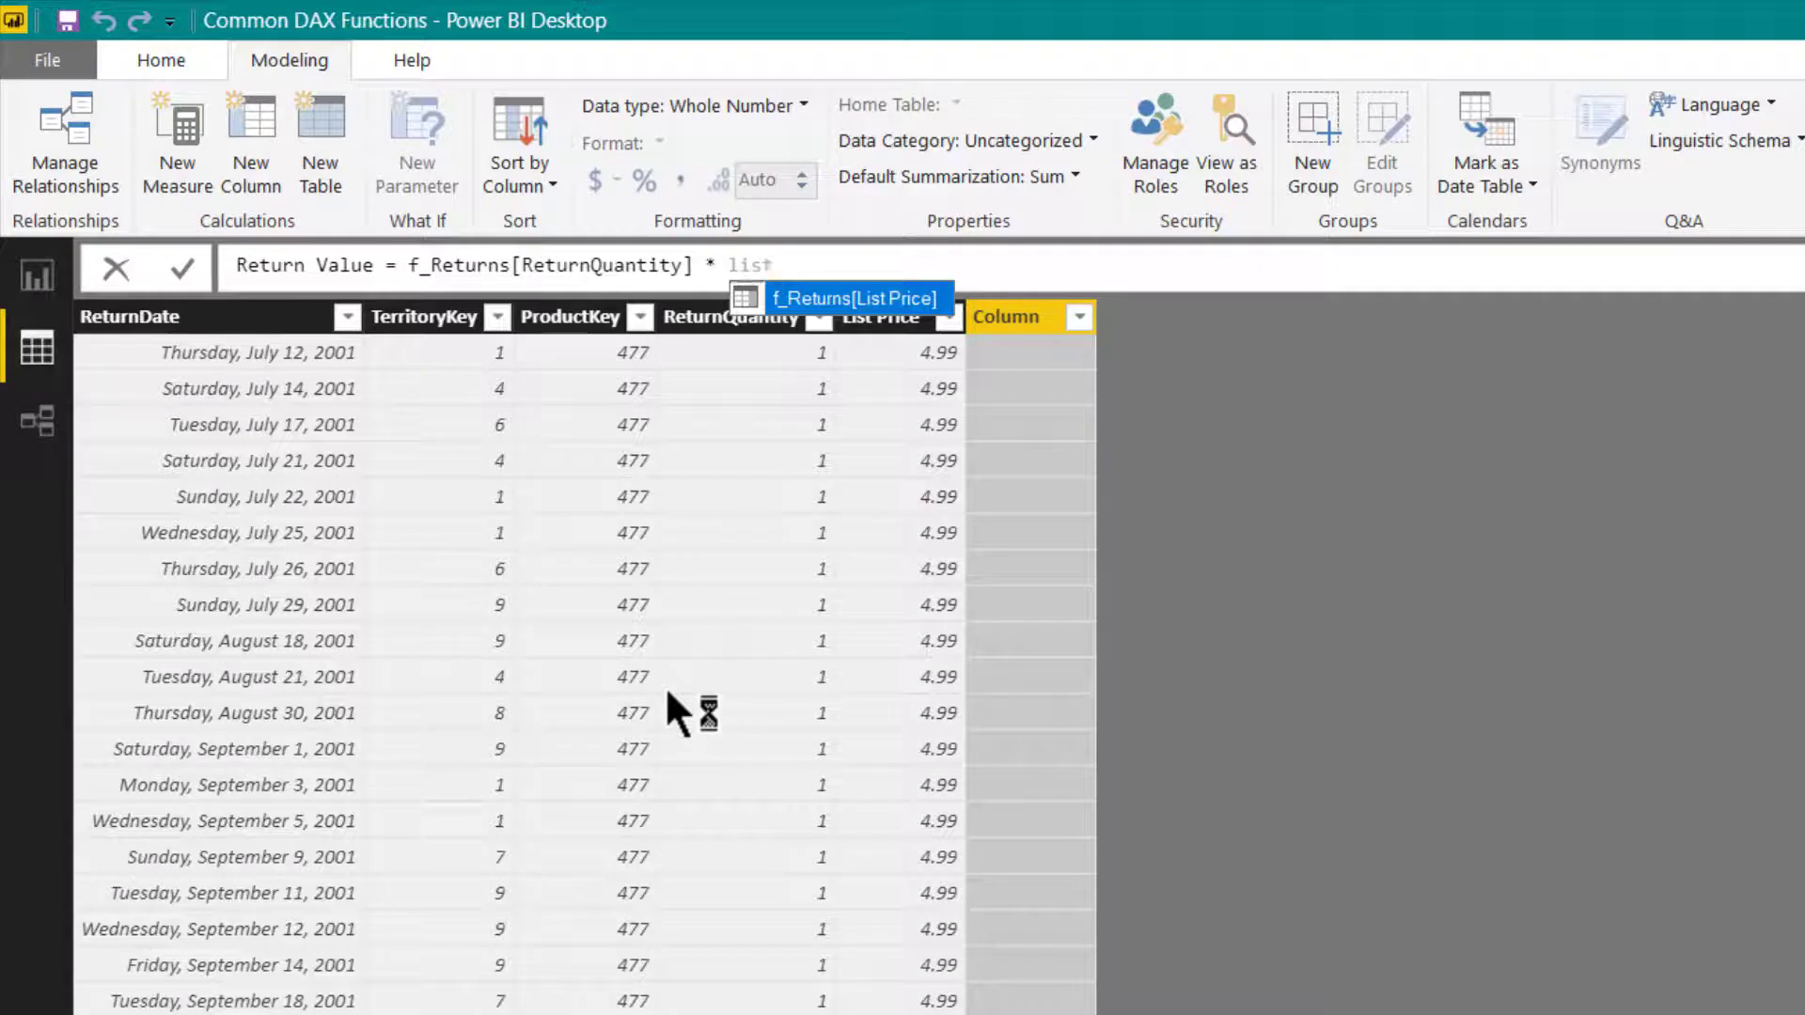
{"action": "key", "text": "Tab"}
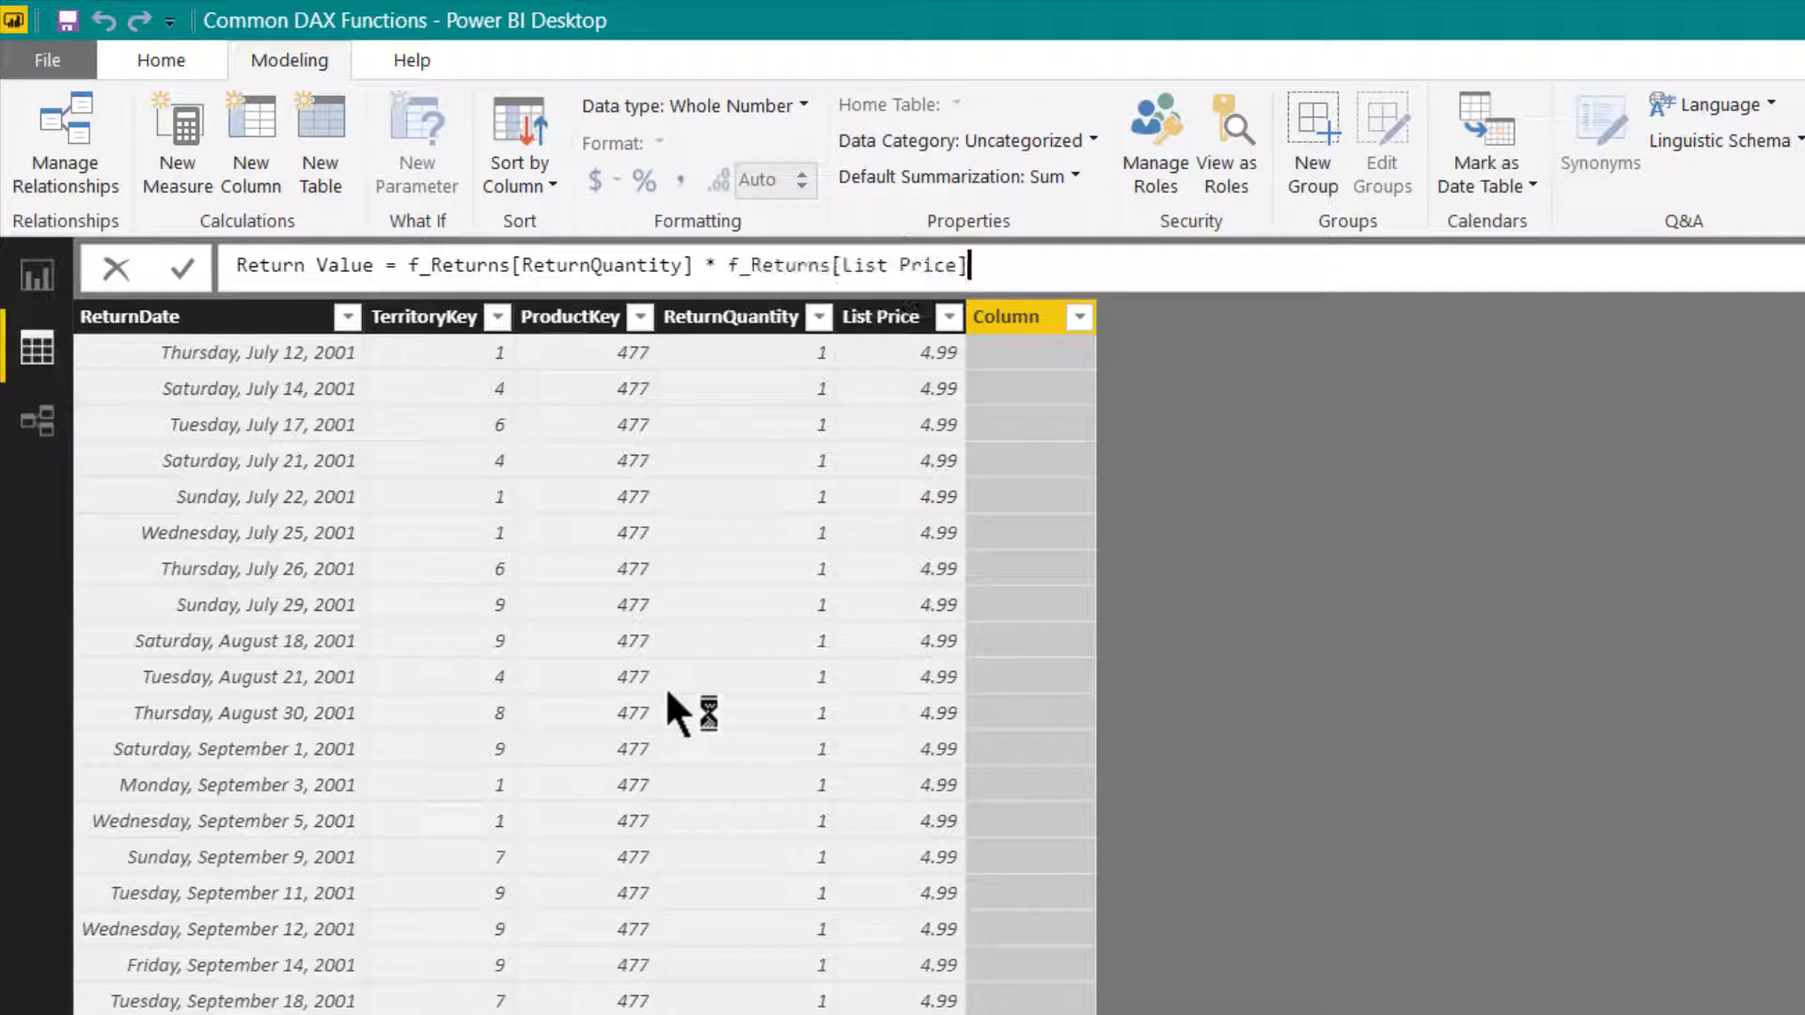
{"action": "key", "text": "Return"}
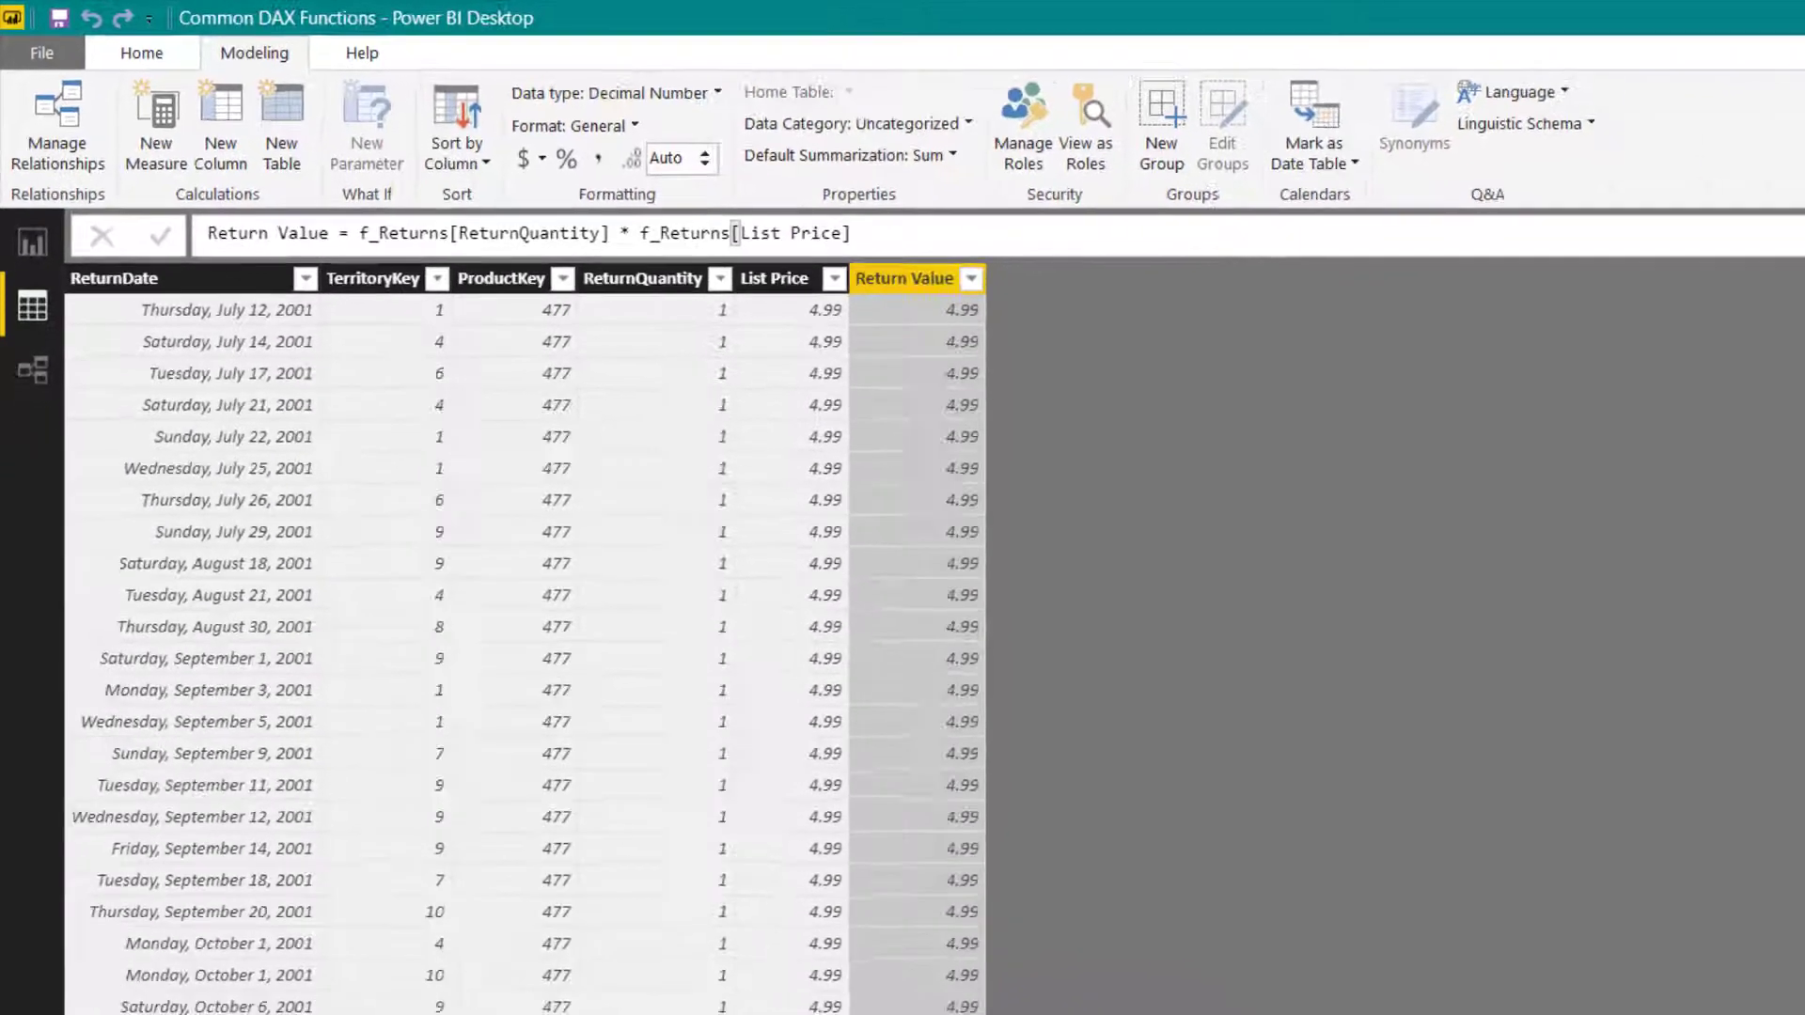
- Create a measure named Total Return Value in f_Returns, defined as Sum(f_Returns[Return Value])
{"action": "right_click", "coordinate": [1688, 541]}
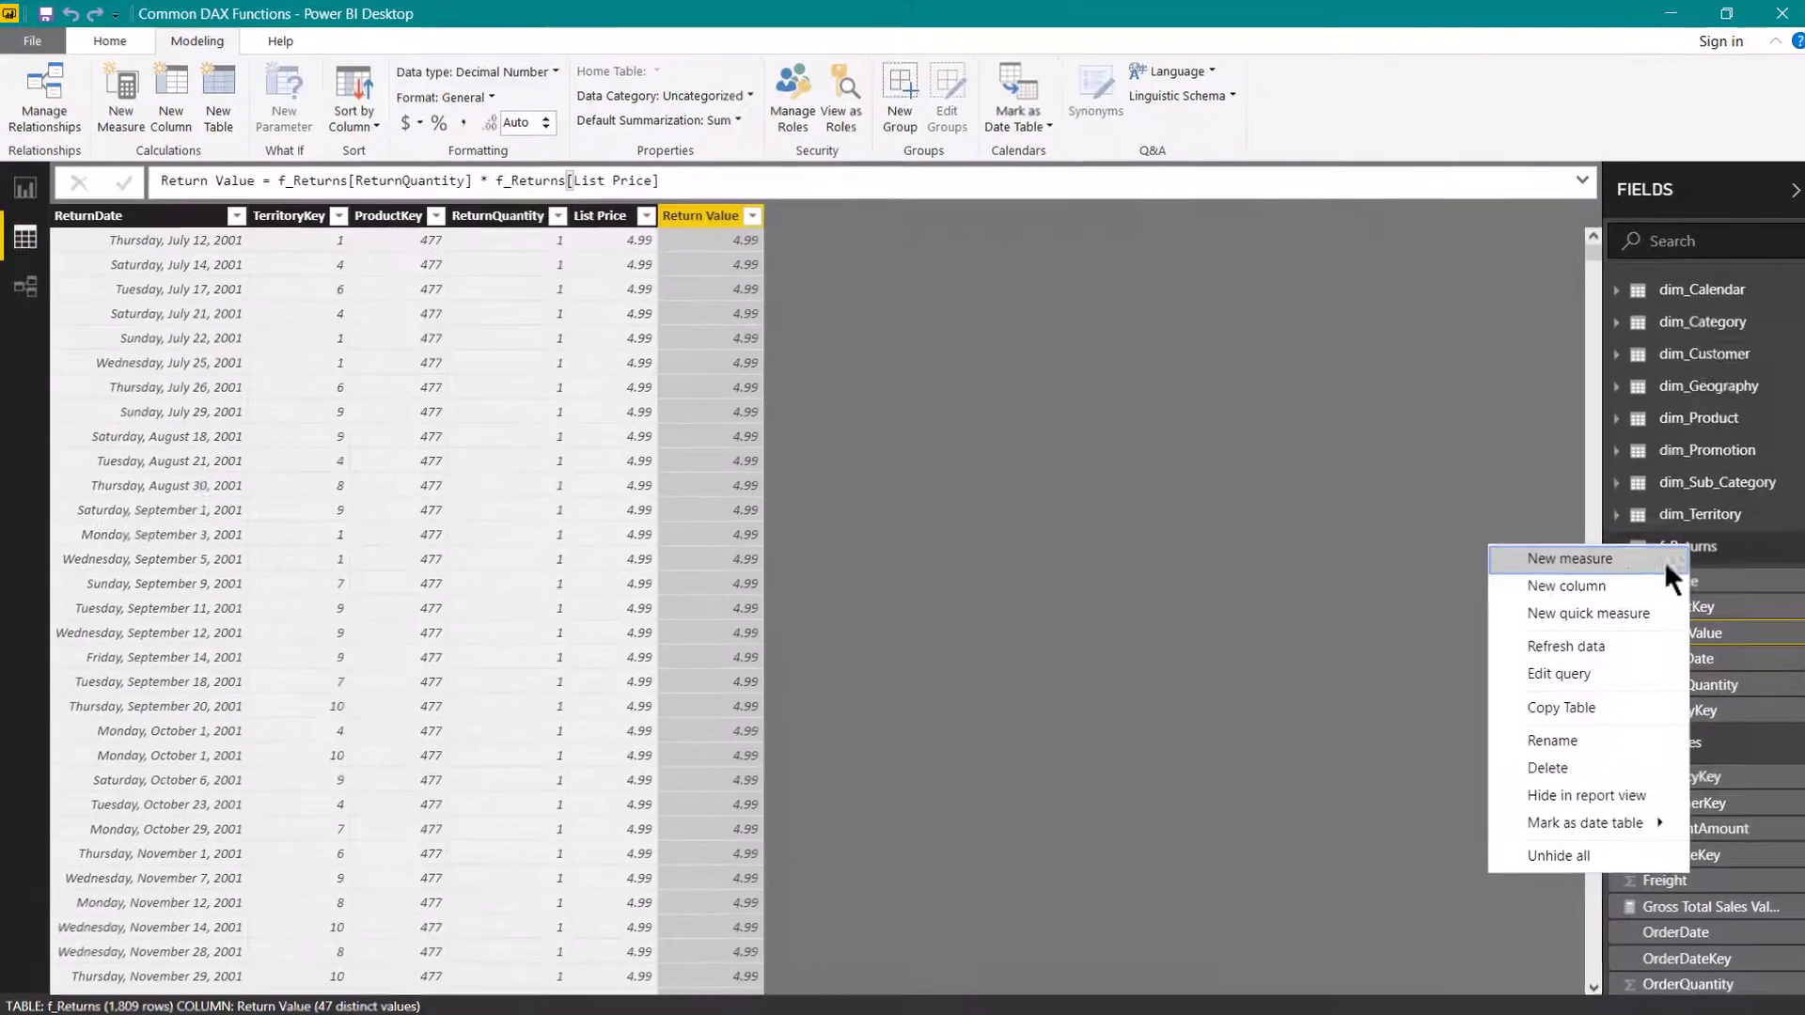
{"action": "left_click", "coordinate": [1611, 556]}
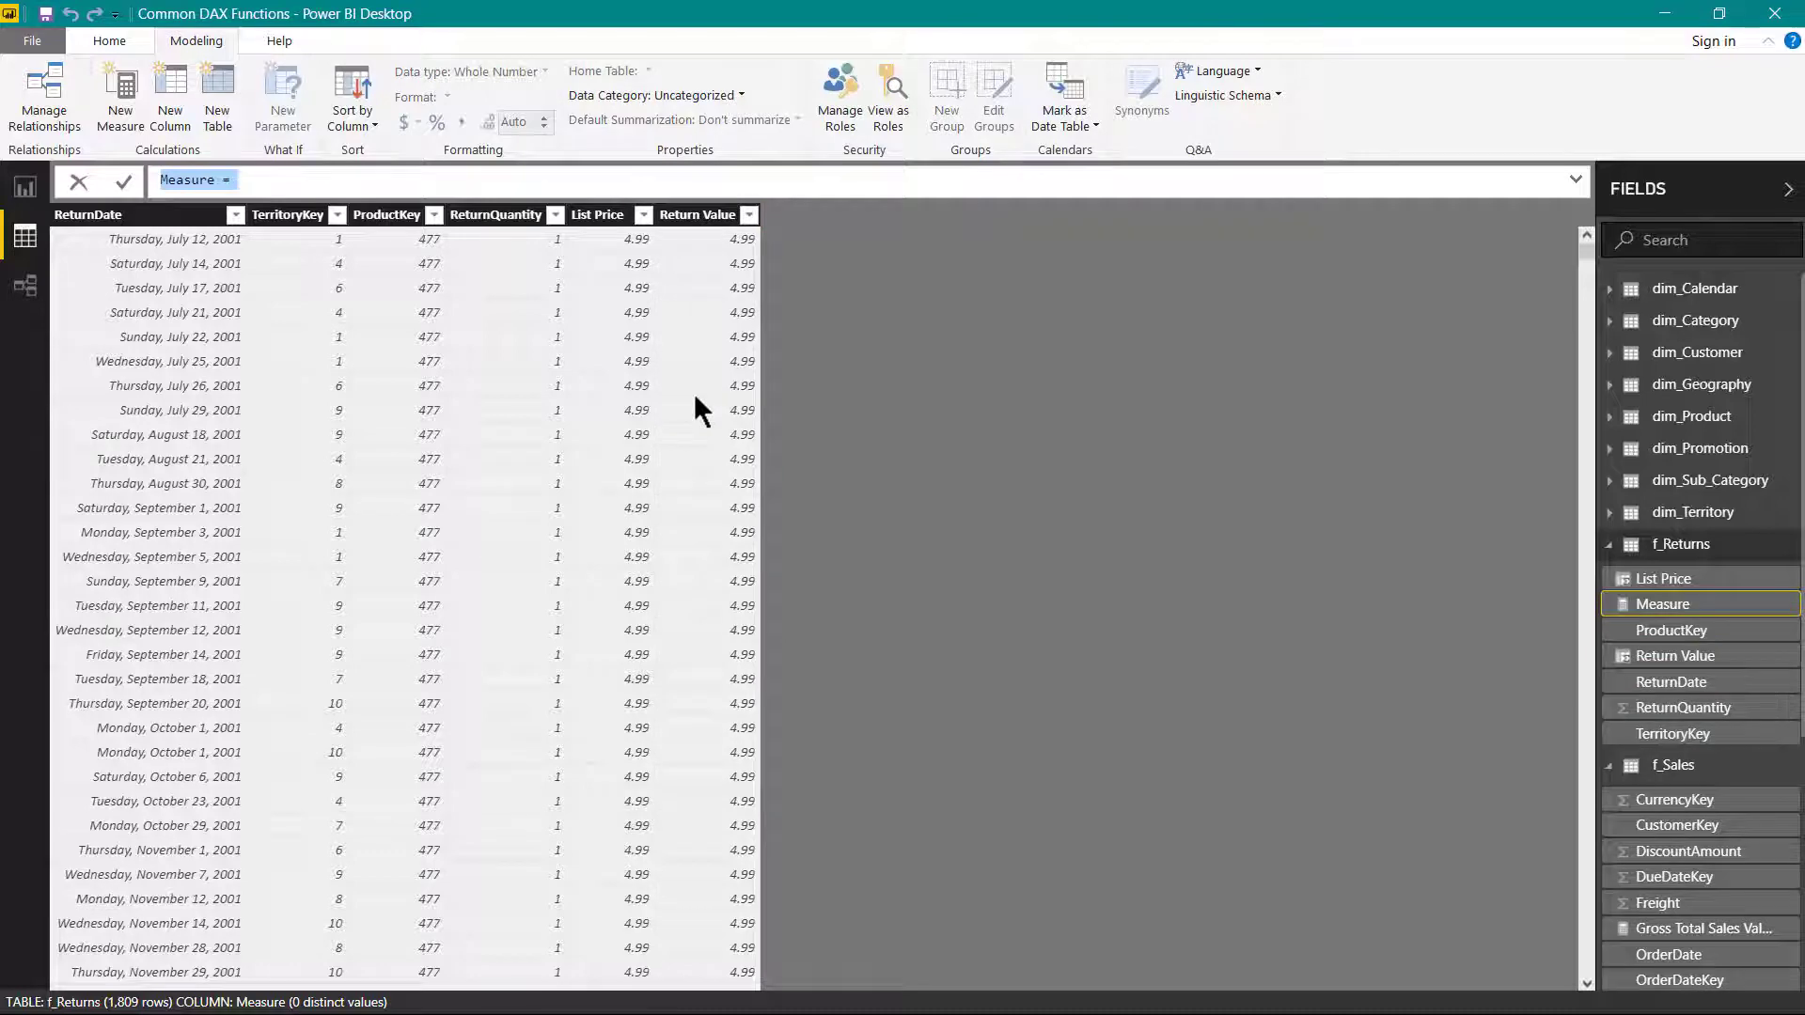
{"action": "type", "text": "Total Retu"}
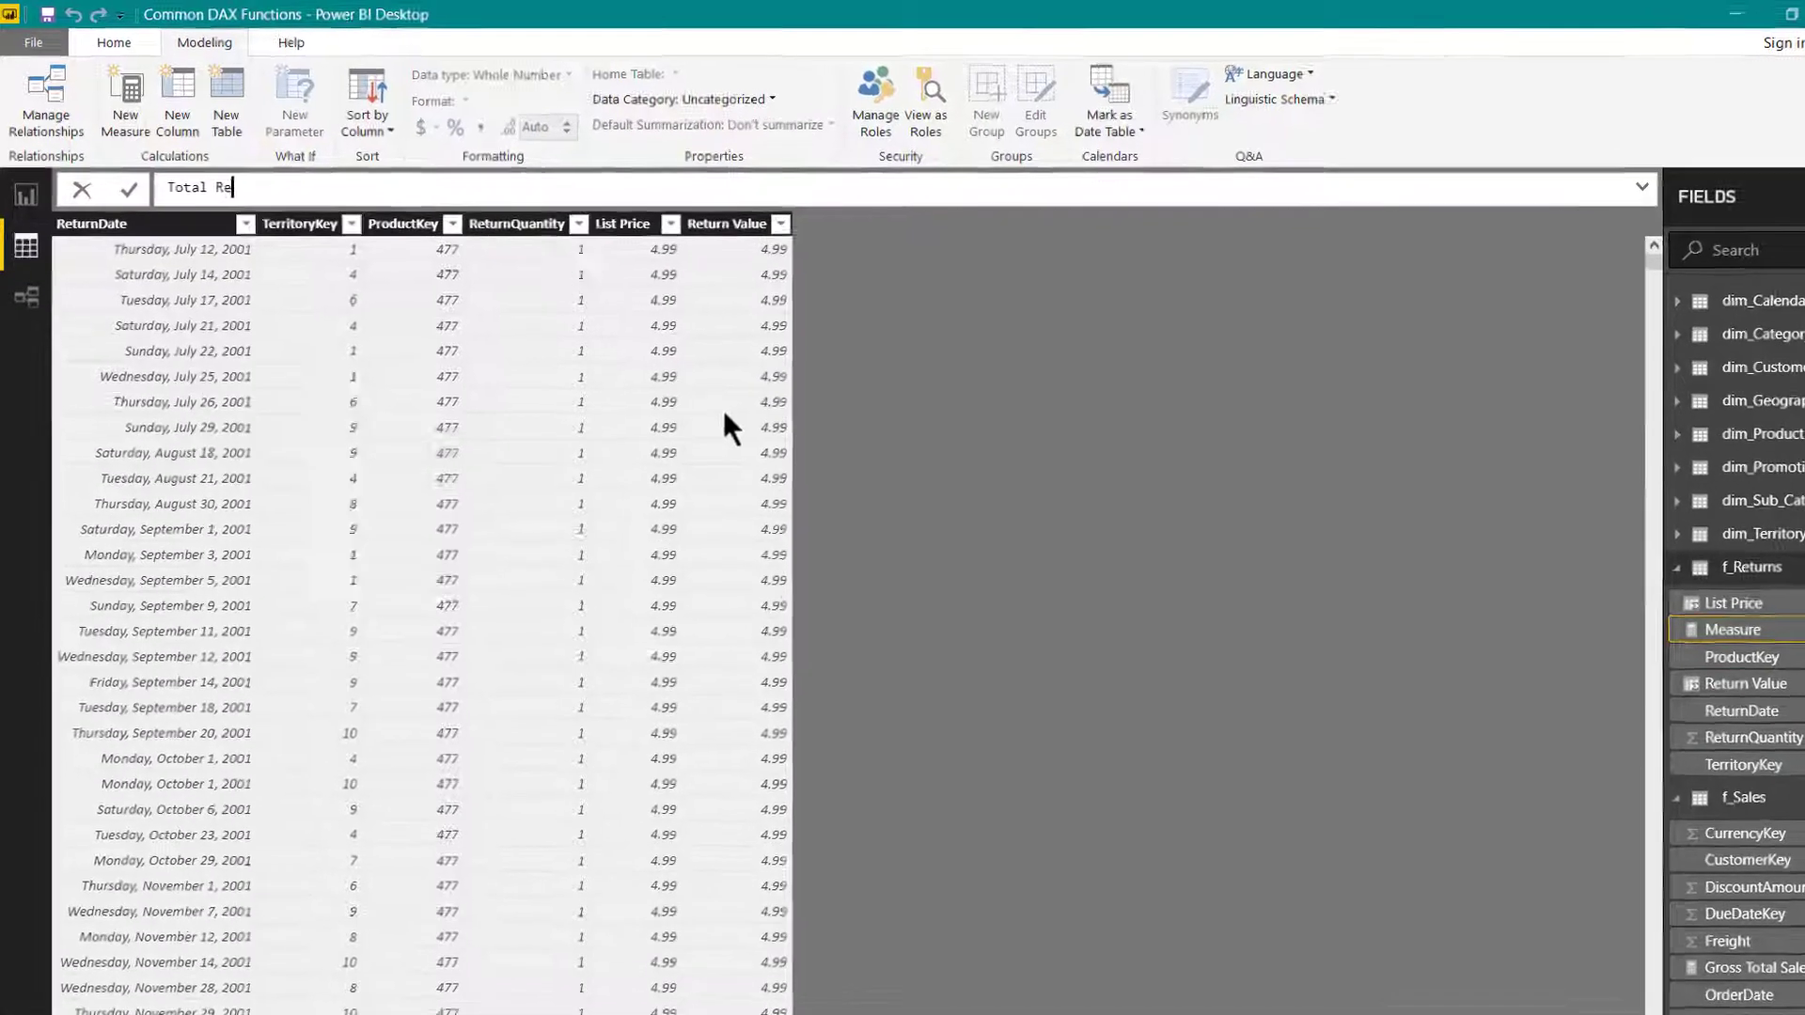
{"action": "type", "text": "rn Valu"}
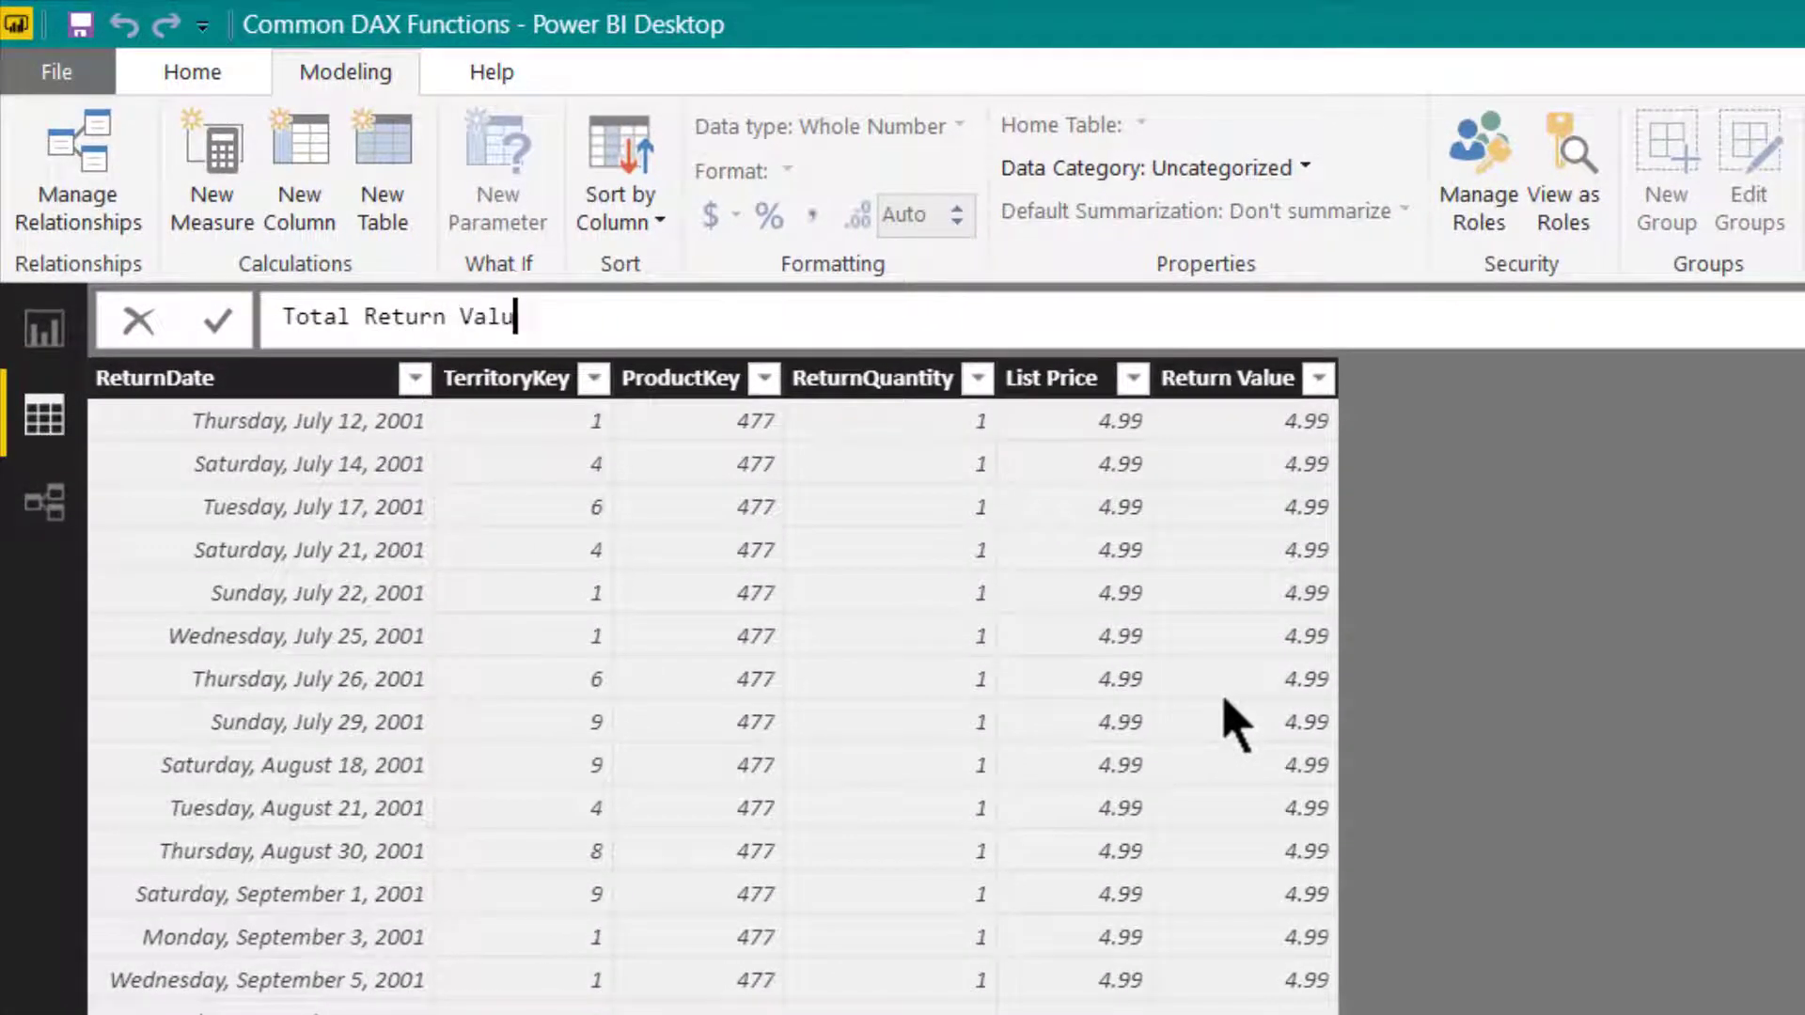
{"action": "type", "text": "e = Sum"}
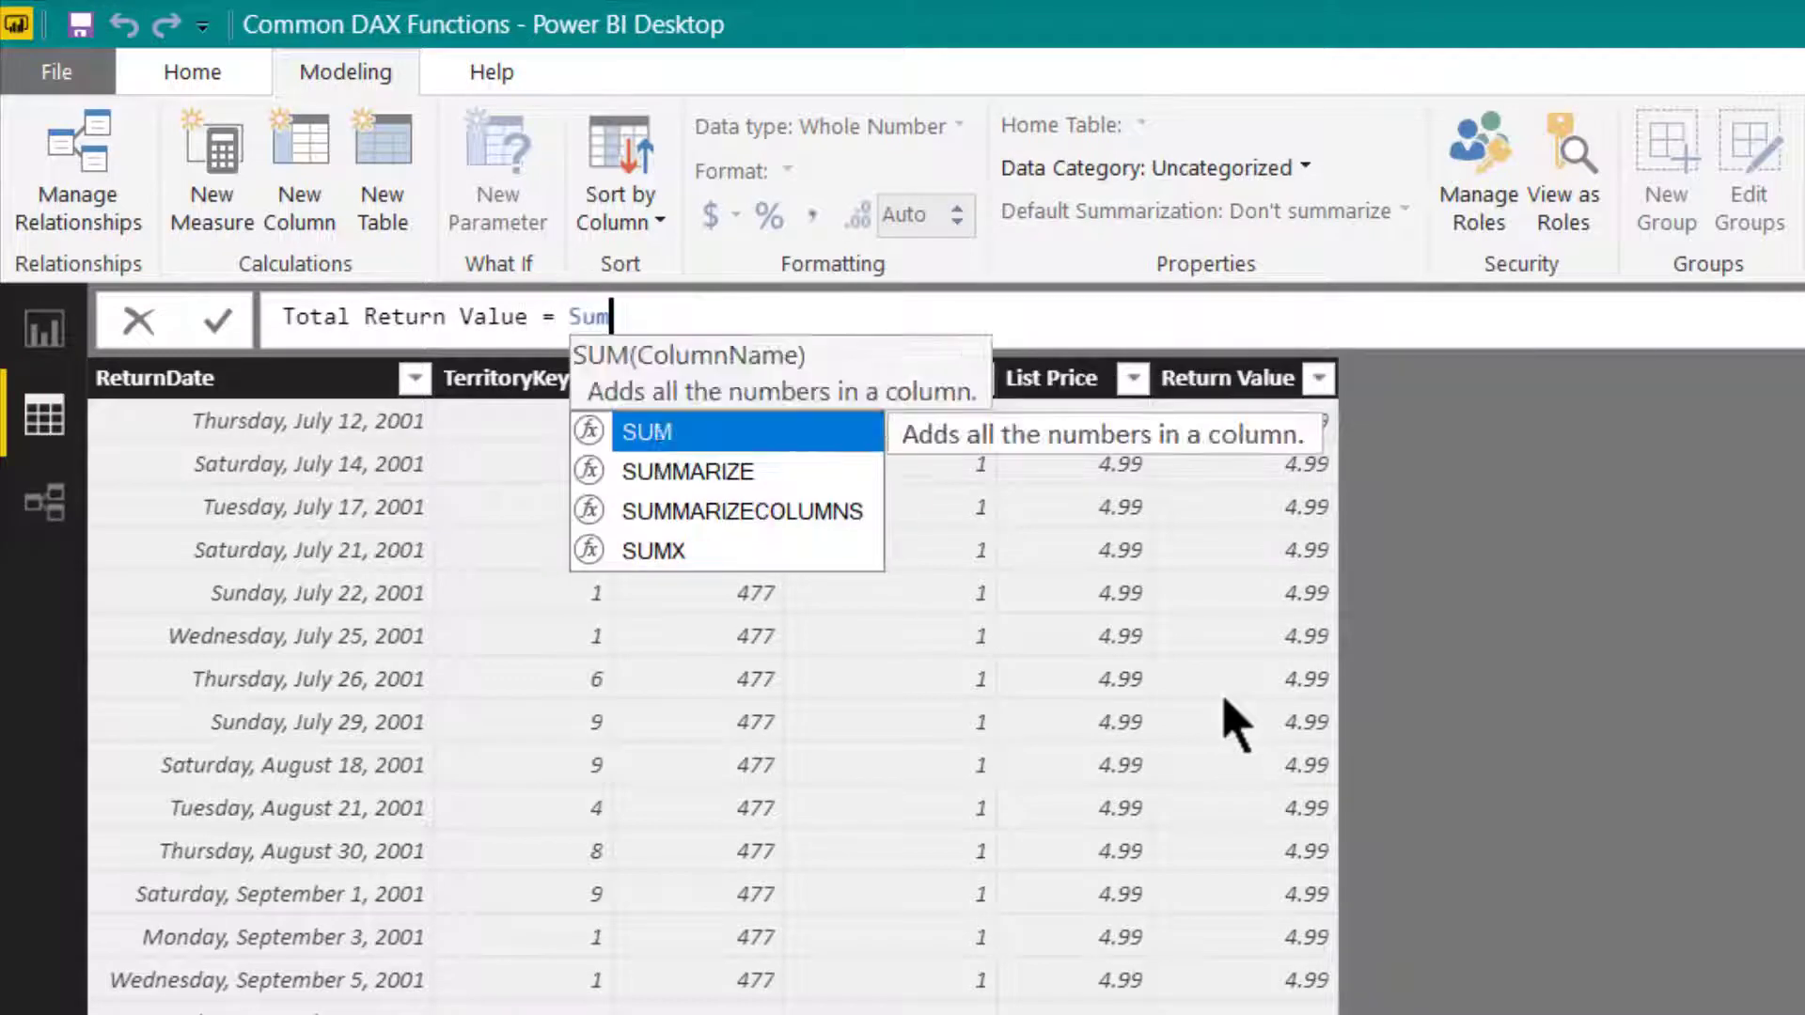
{"action": "type", "text": "(retu"}
{"action": "key", "text": "Tab"}
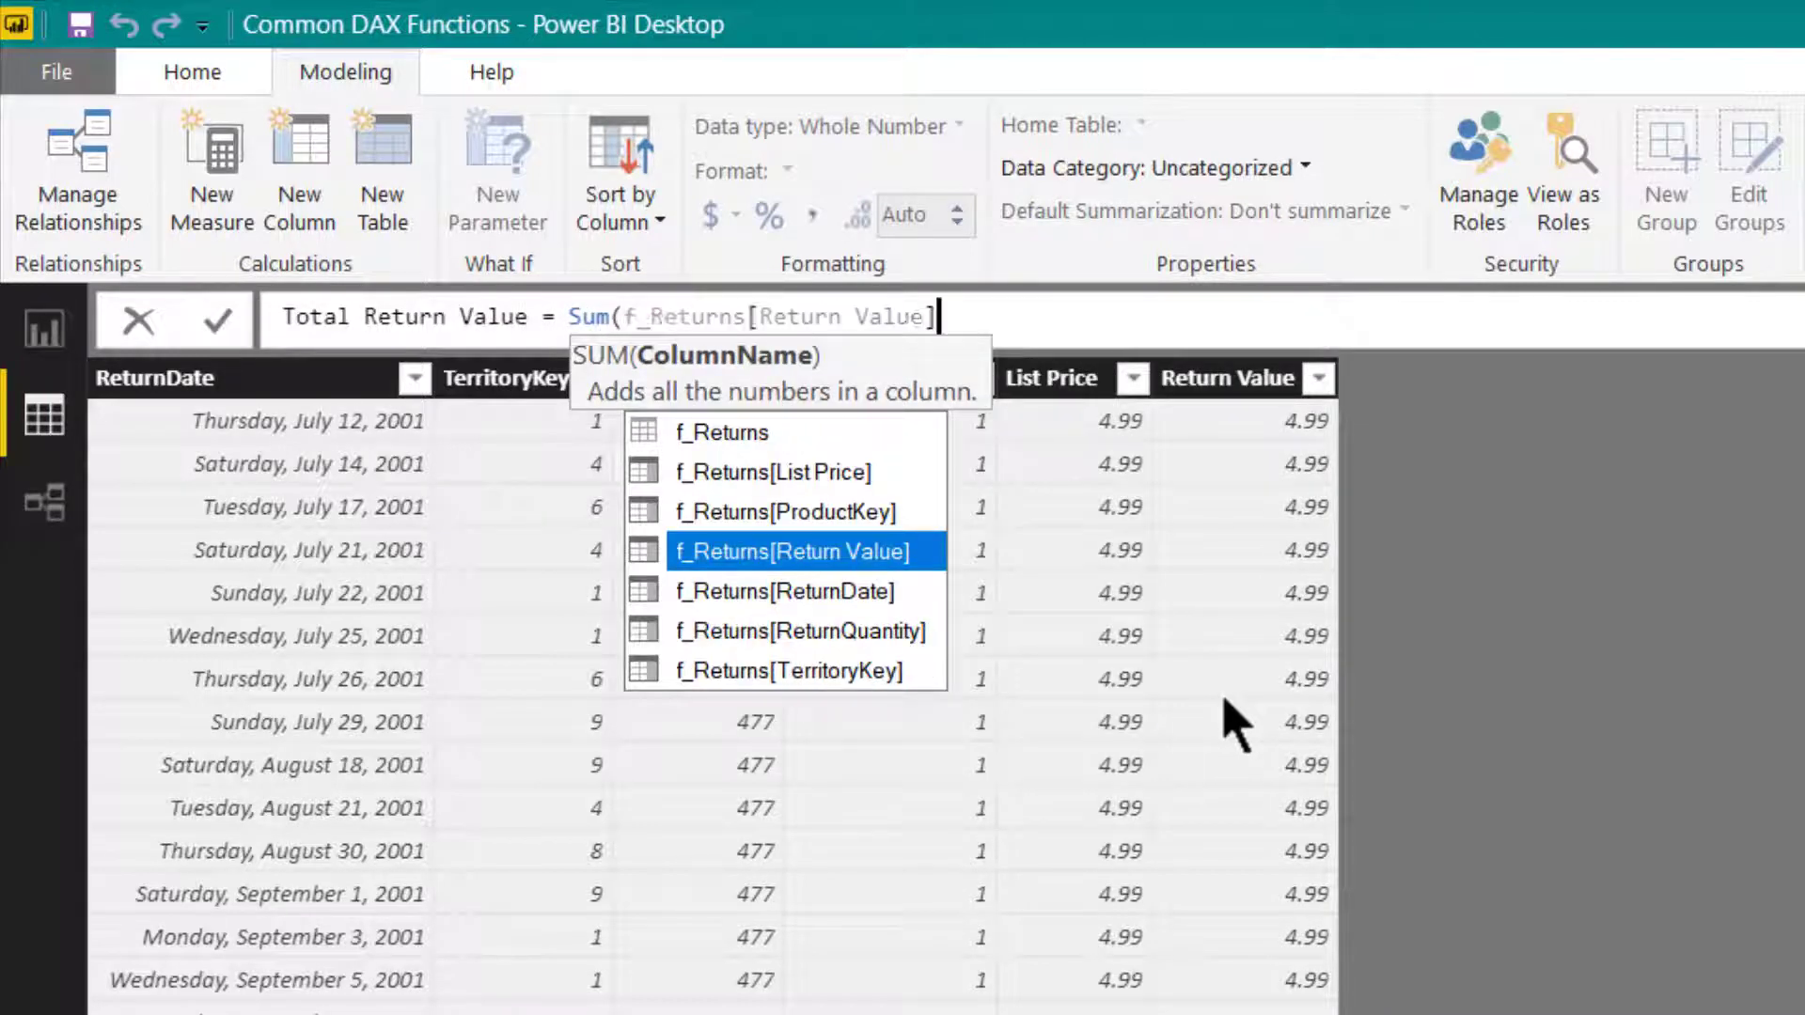
{"action": "type", "text": ")"}
{"action": "key", "text": "Return"}
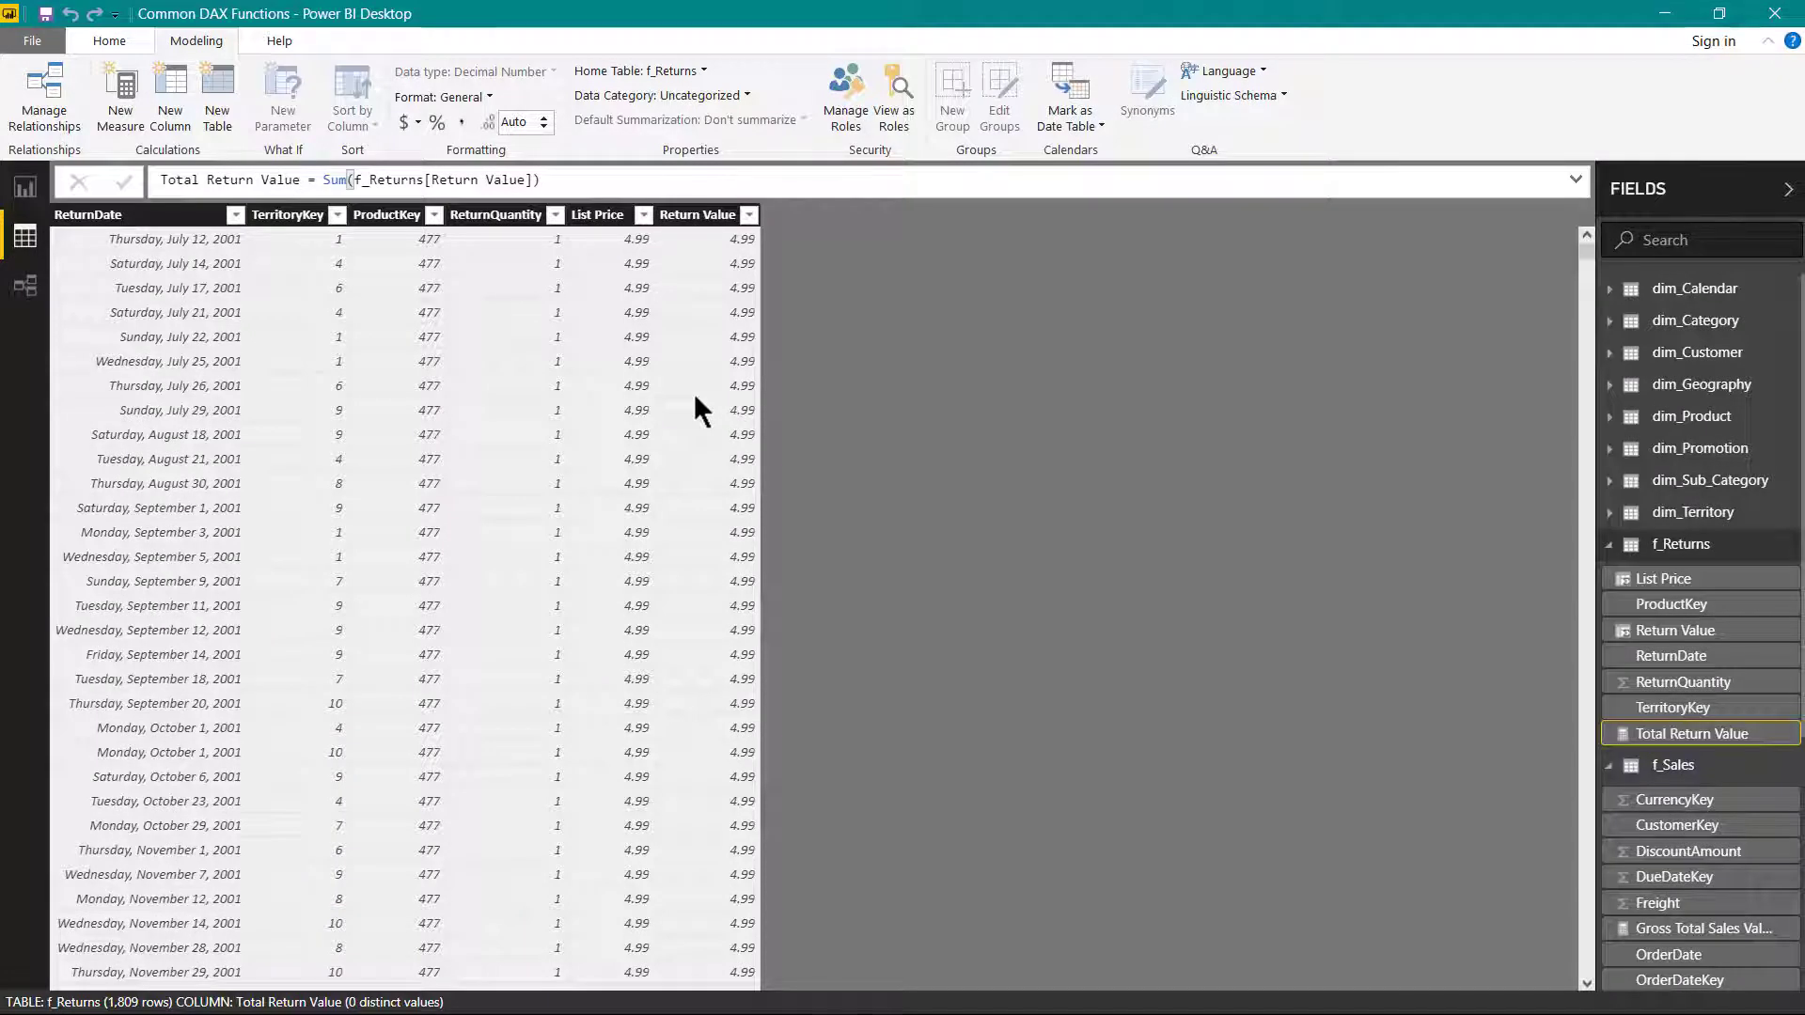
- Start a new measure named Sales Value Net of Returns in the f_Sales table
{"action": "left_click", "coordinate": [1682, 766]}
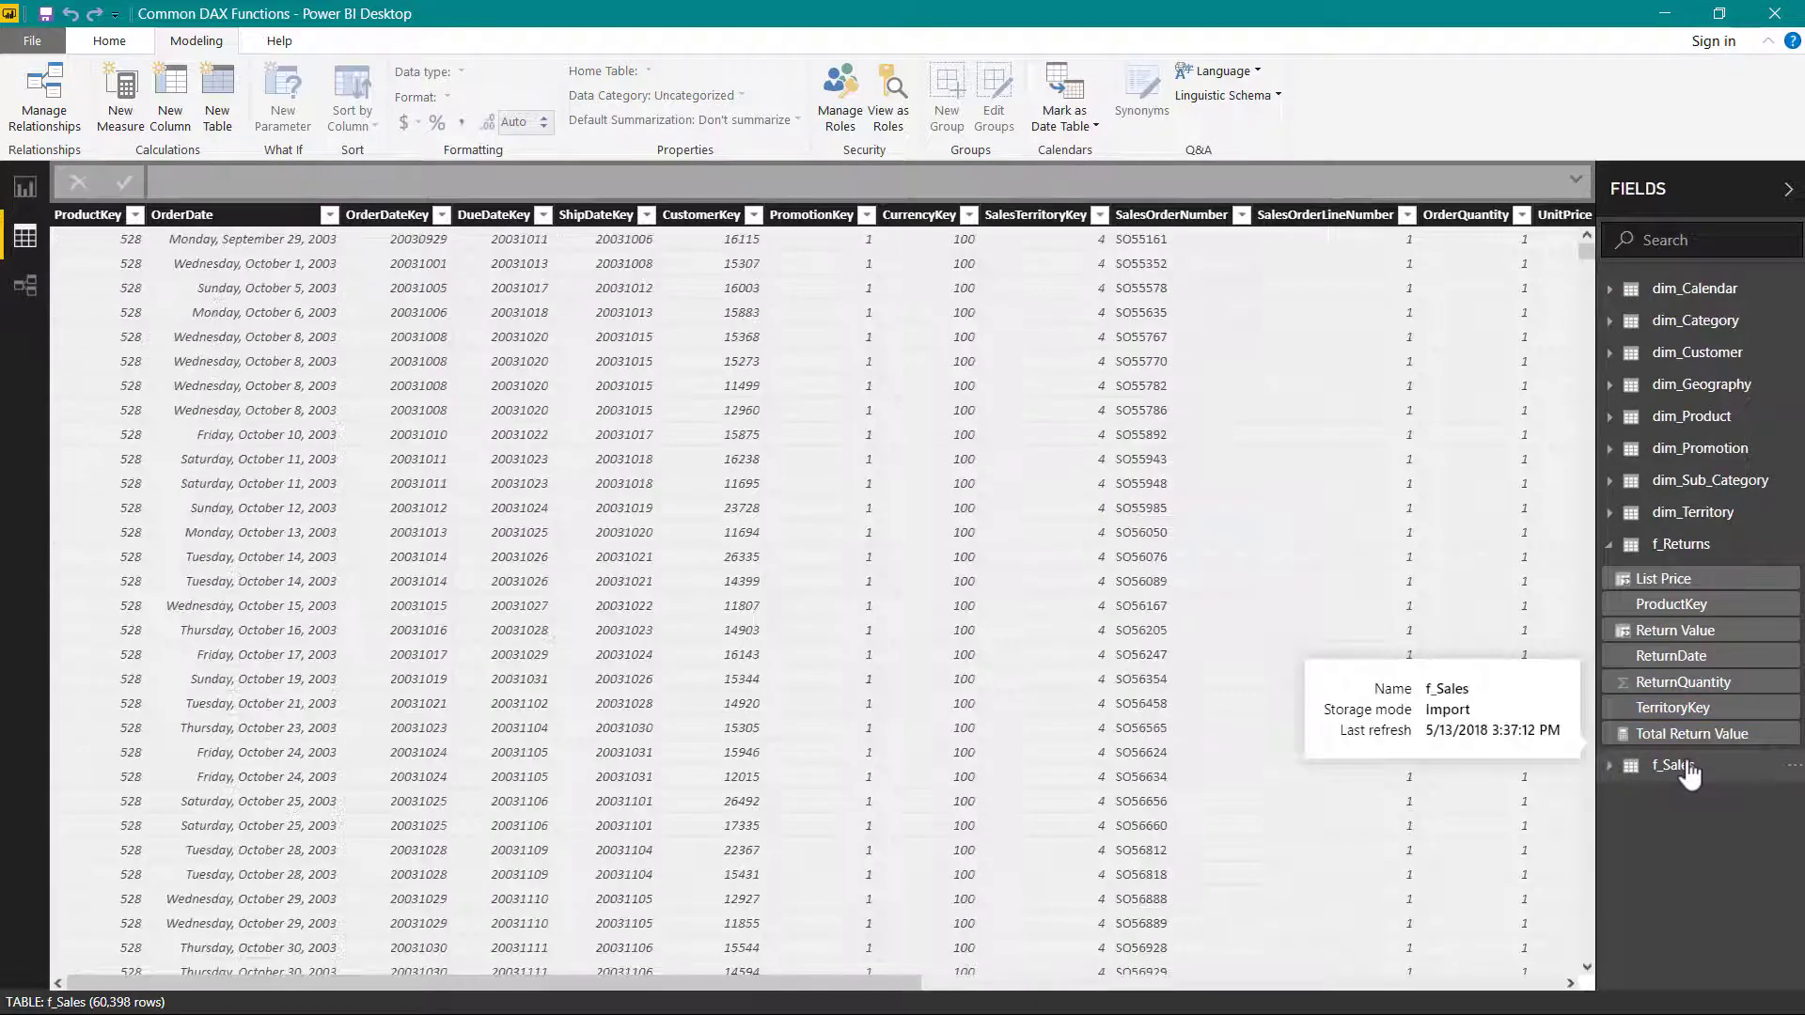
{"action": "left_click", "coordinate": [1611, 766]}
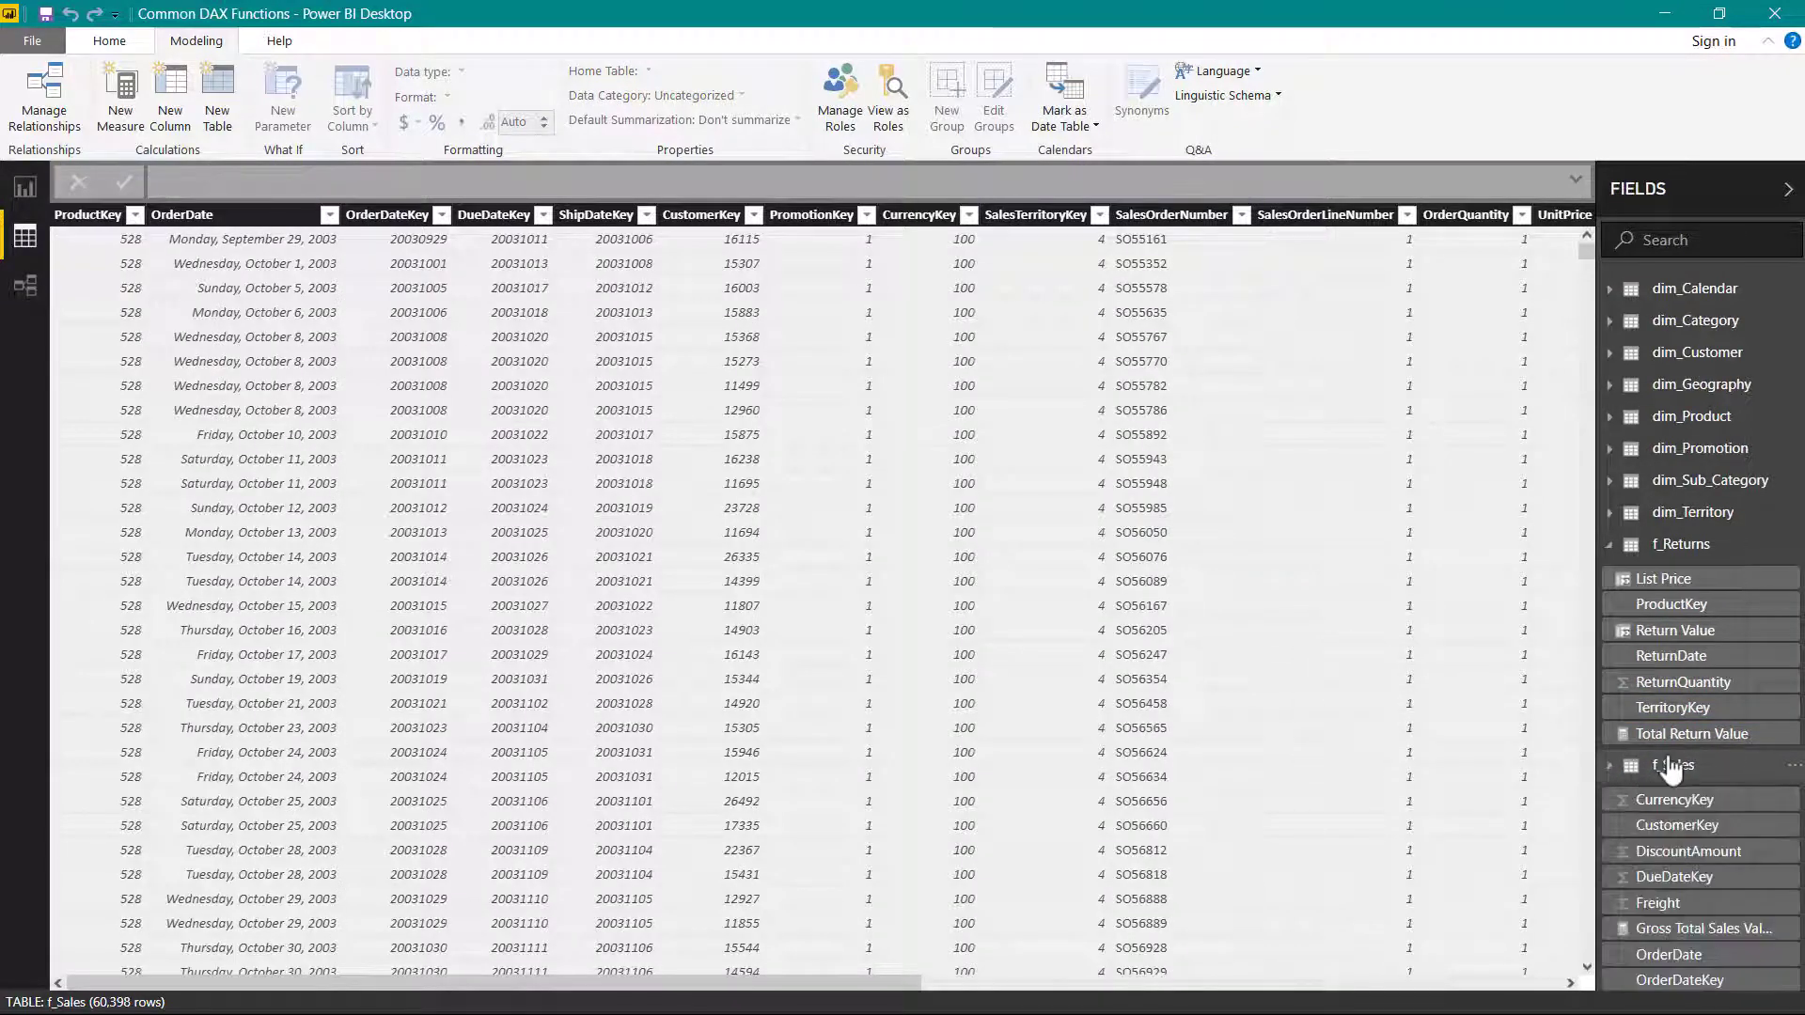
{"action": "scroll", "coordinate": [1673, 769], "scroll_direction": "down", "scroll_amount": 4}
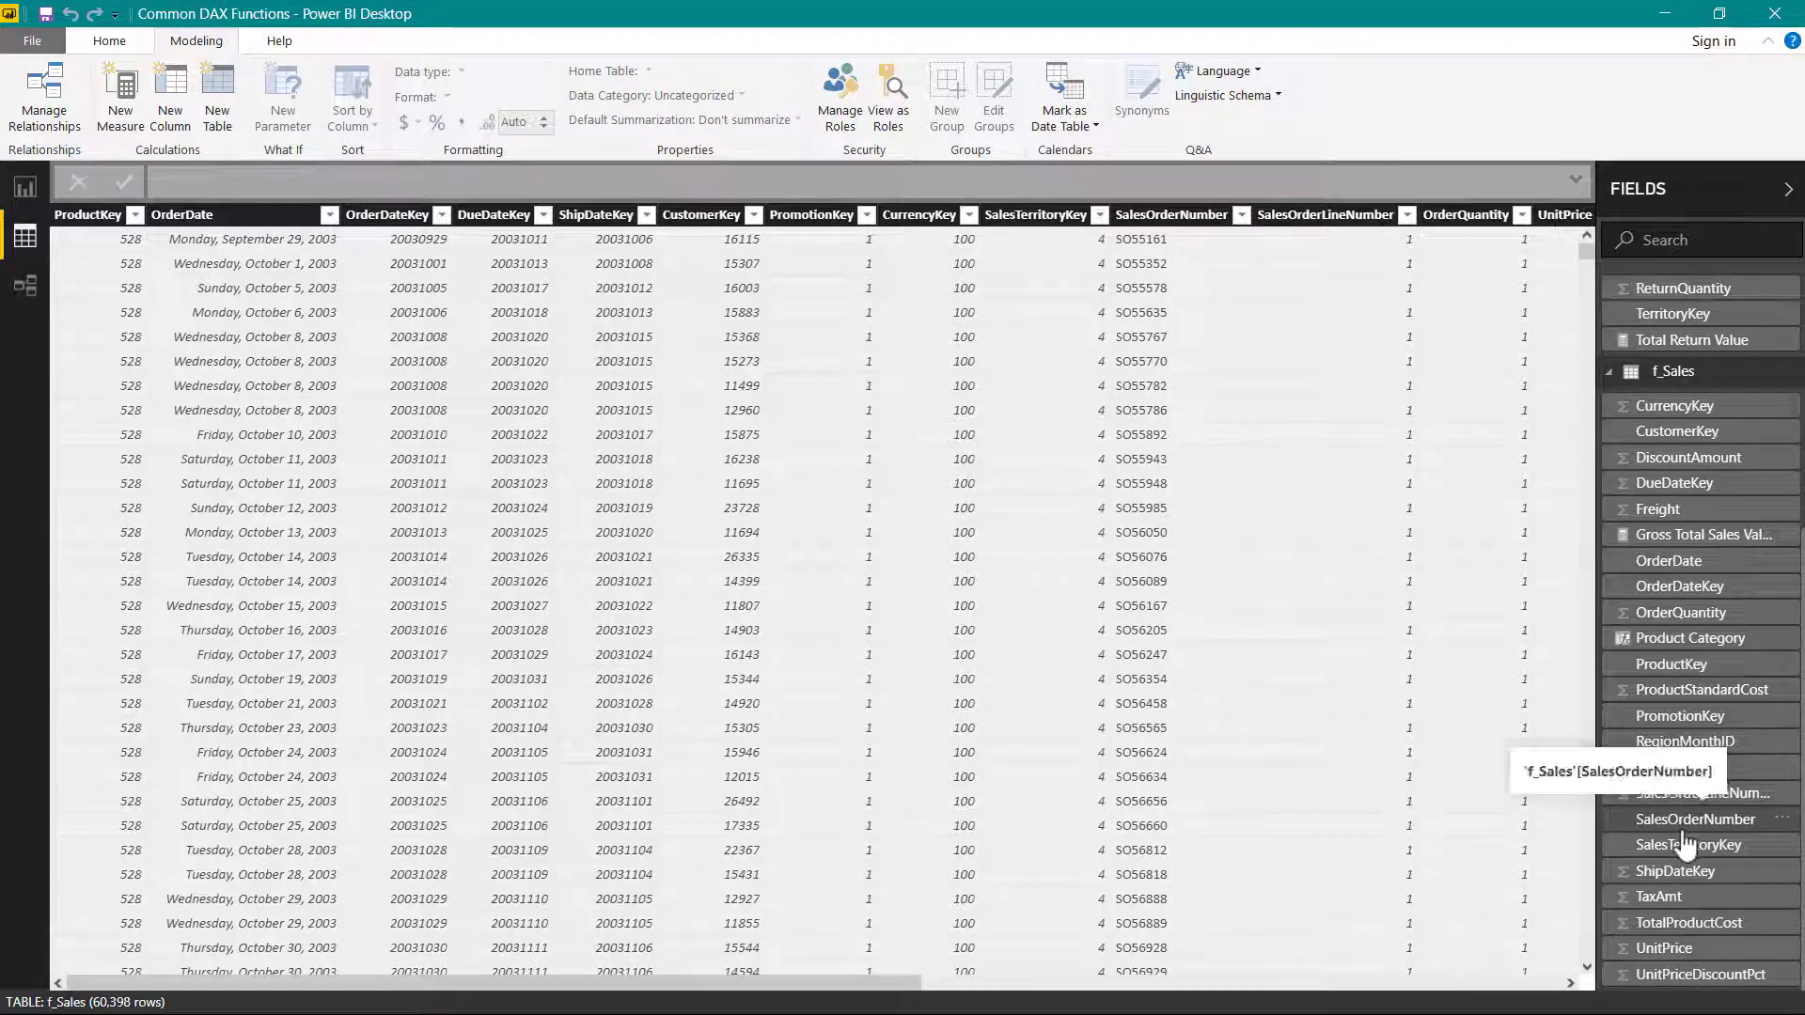
{"action": "left_click", "coordinate": [1706, 536]}
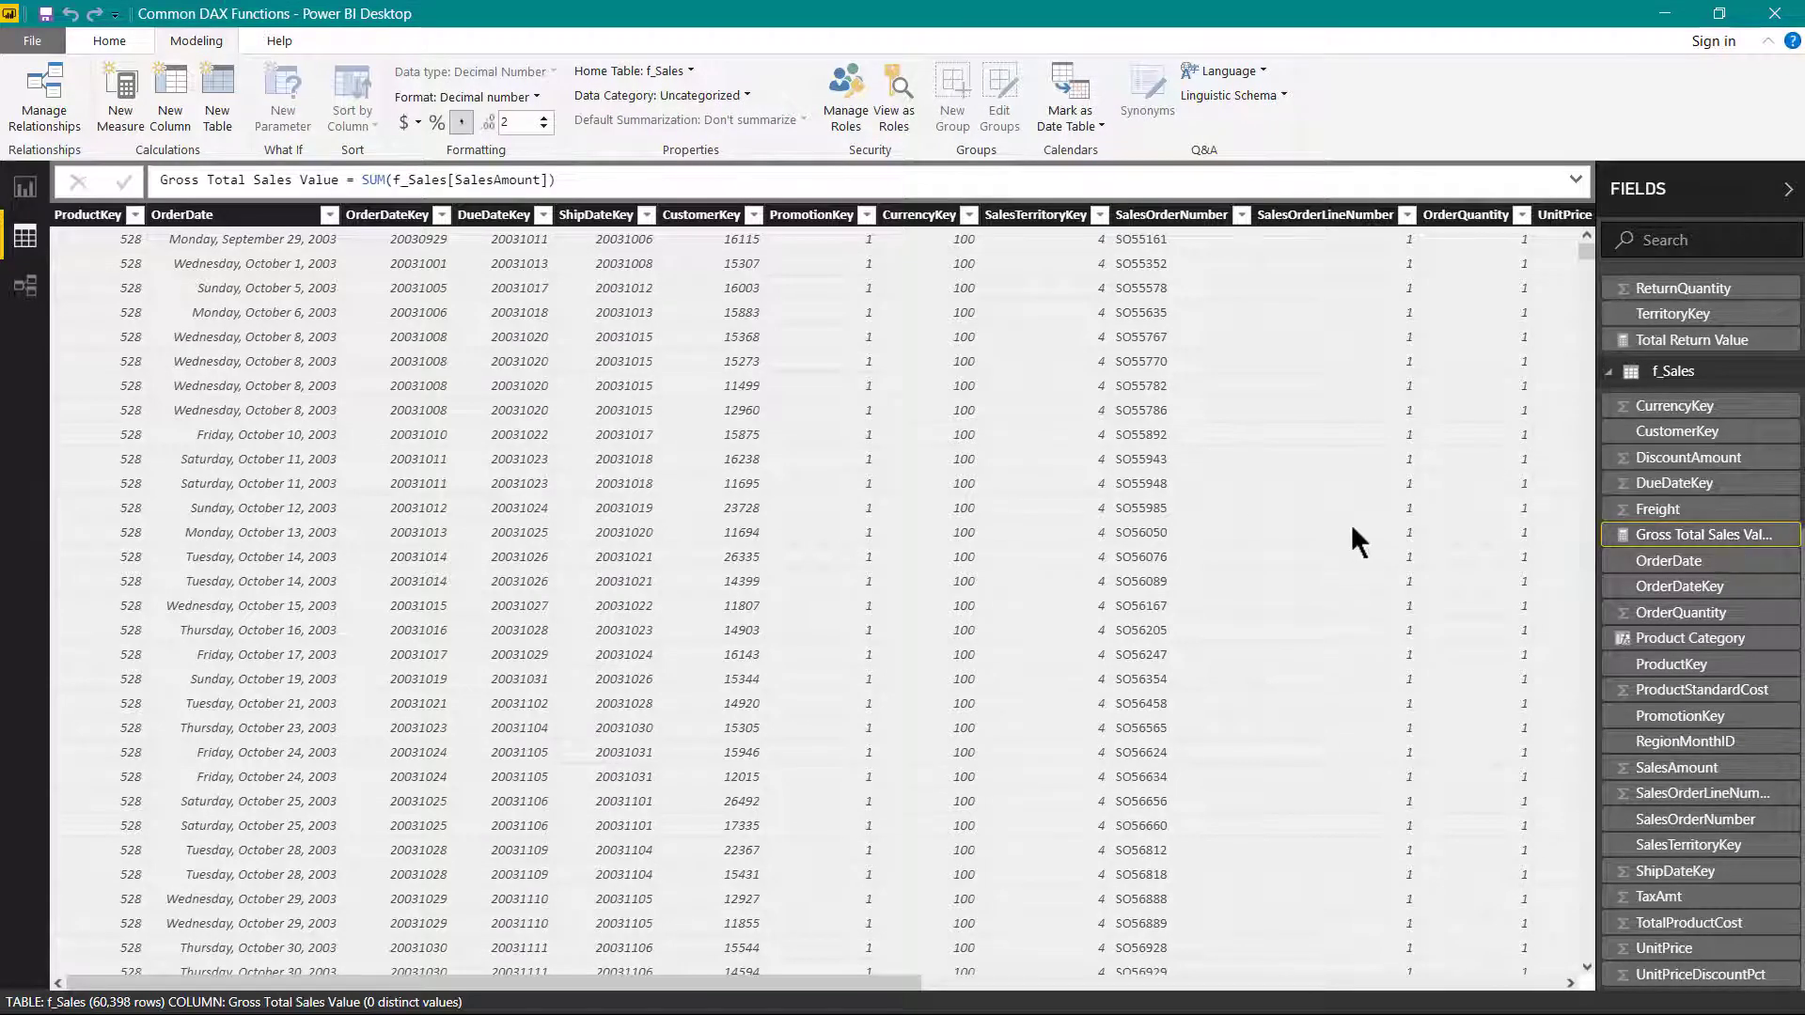
{"action": "right_click", "coordinate": [1662, 381]}
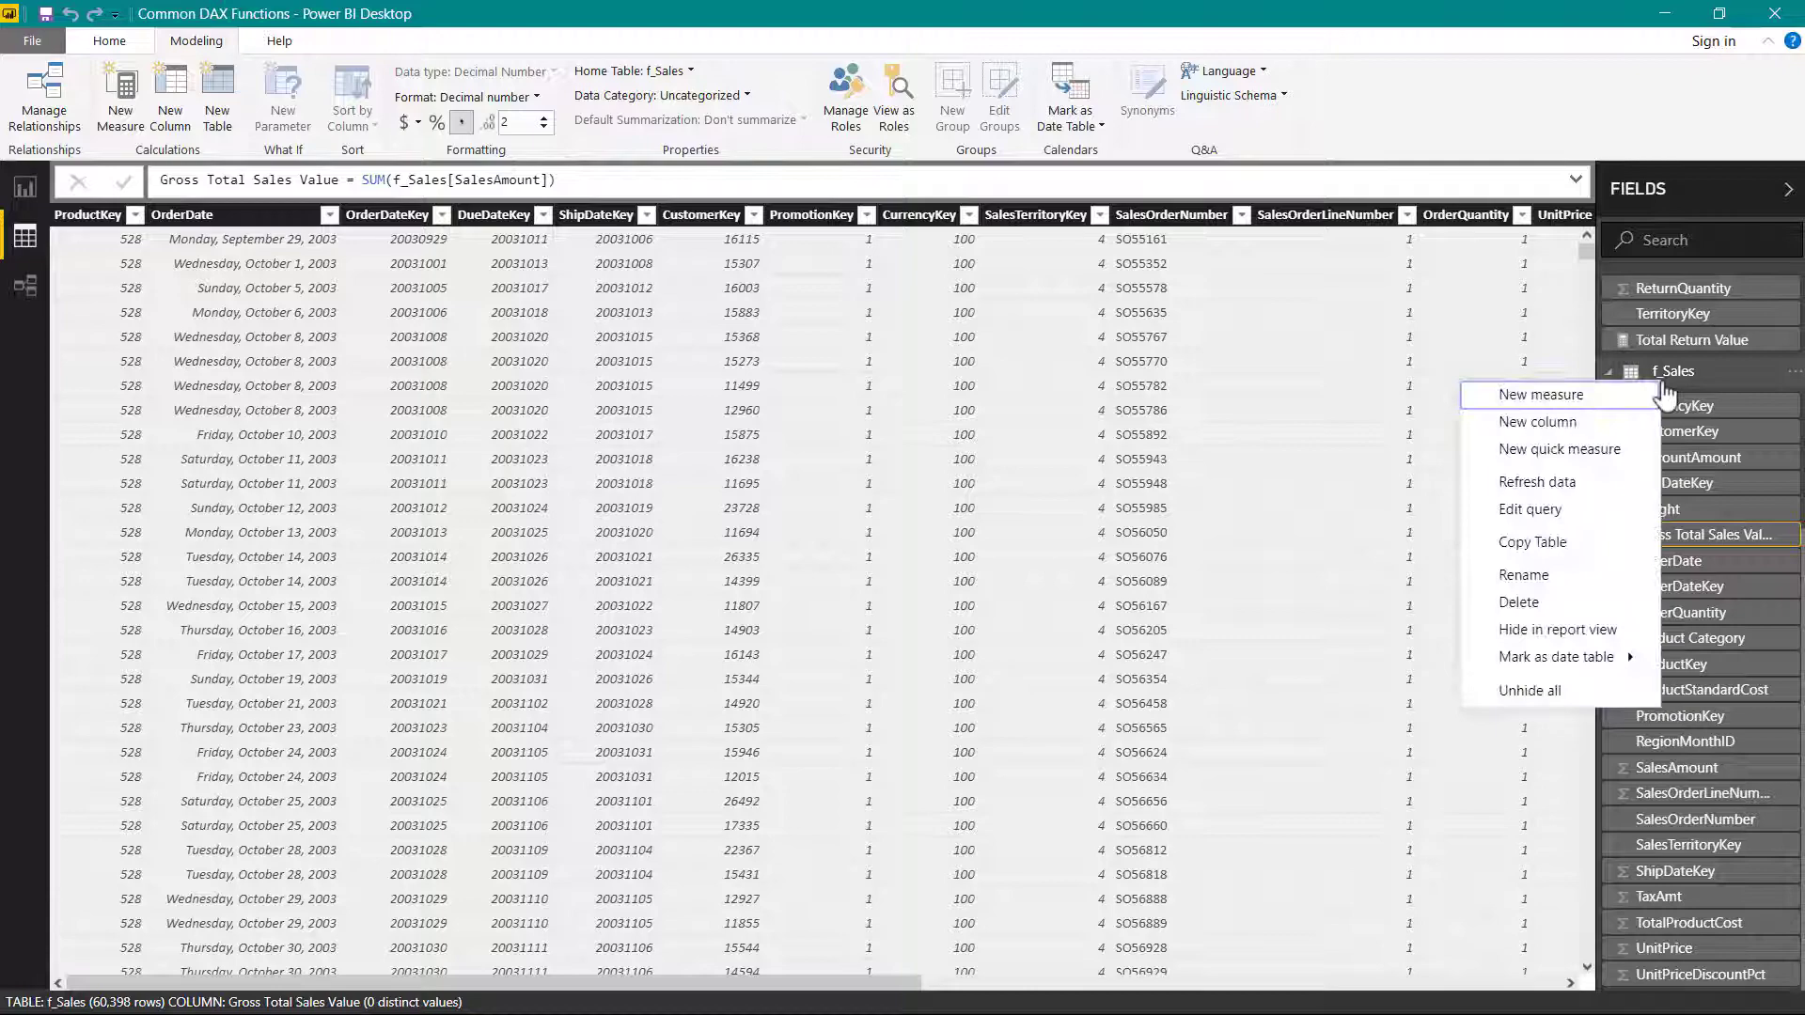
{"action": "left_click", "coordinate": [1610, 393]}
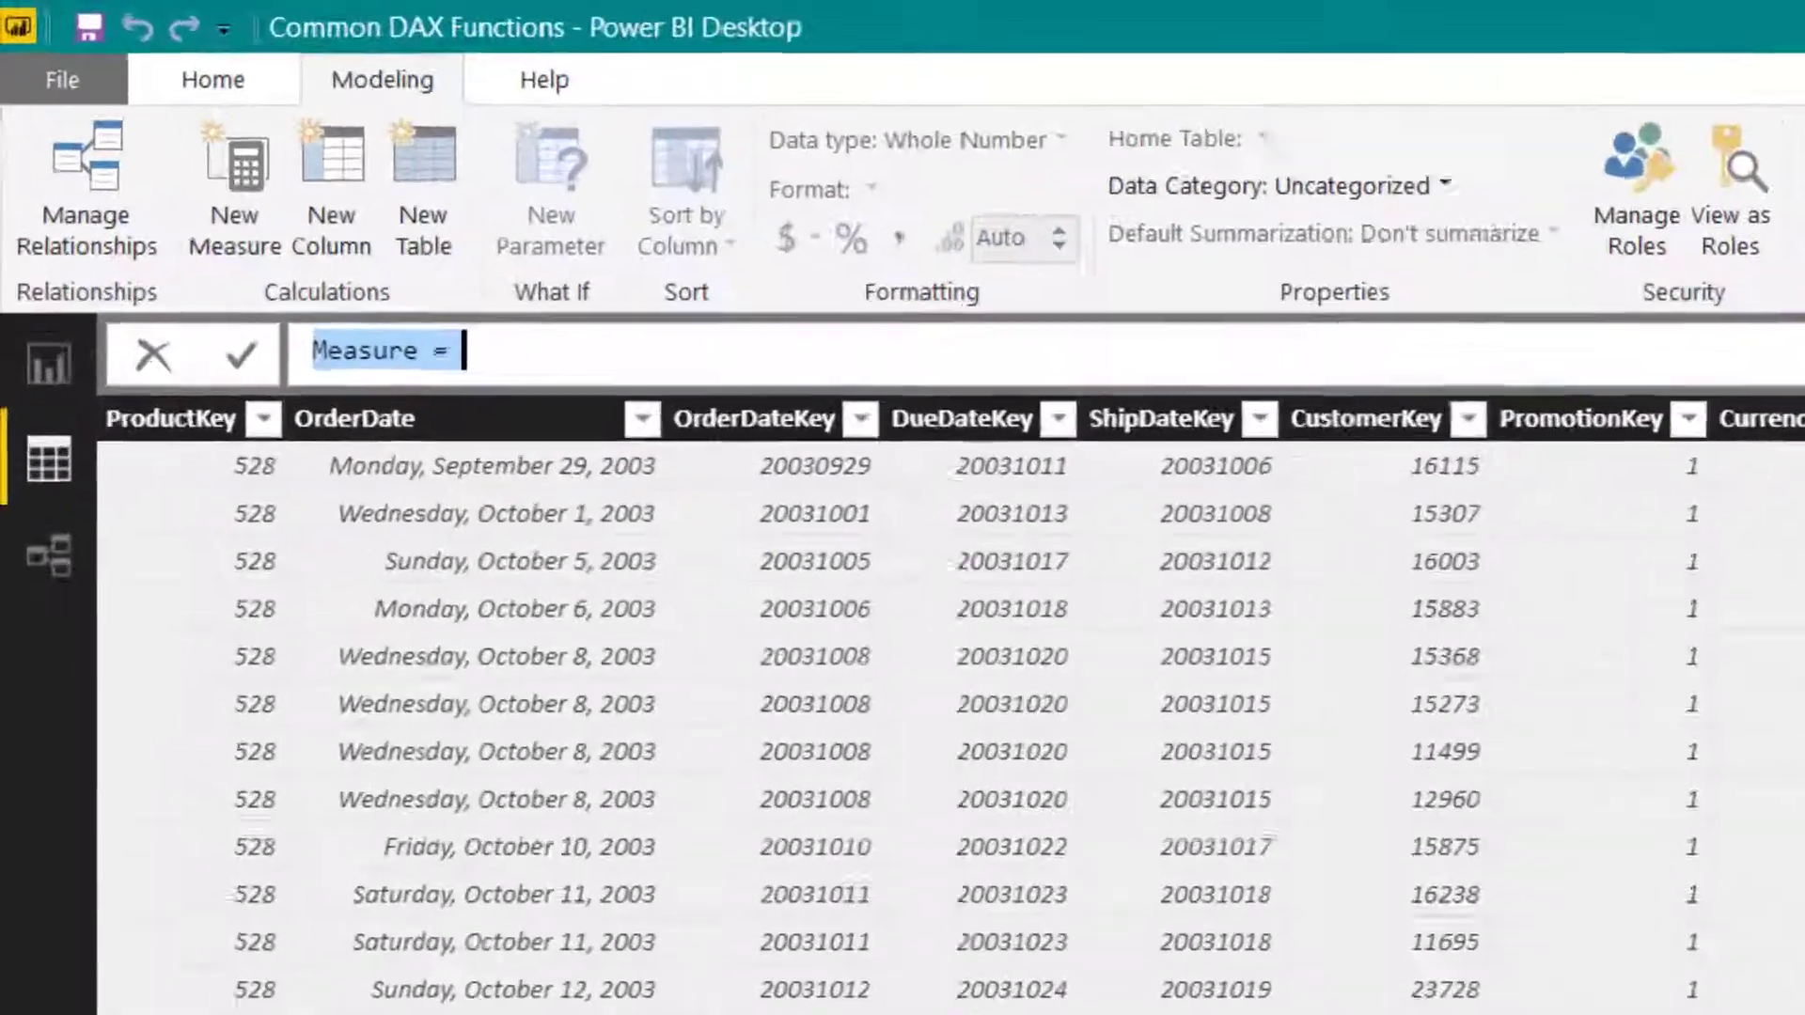
{"action": "type", "text": "Sales Val"}
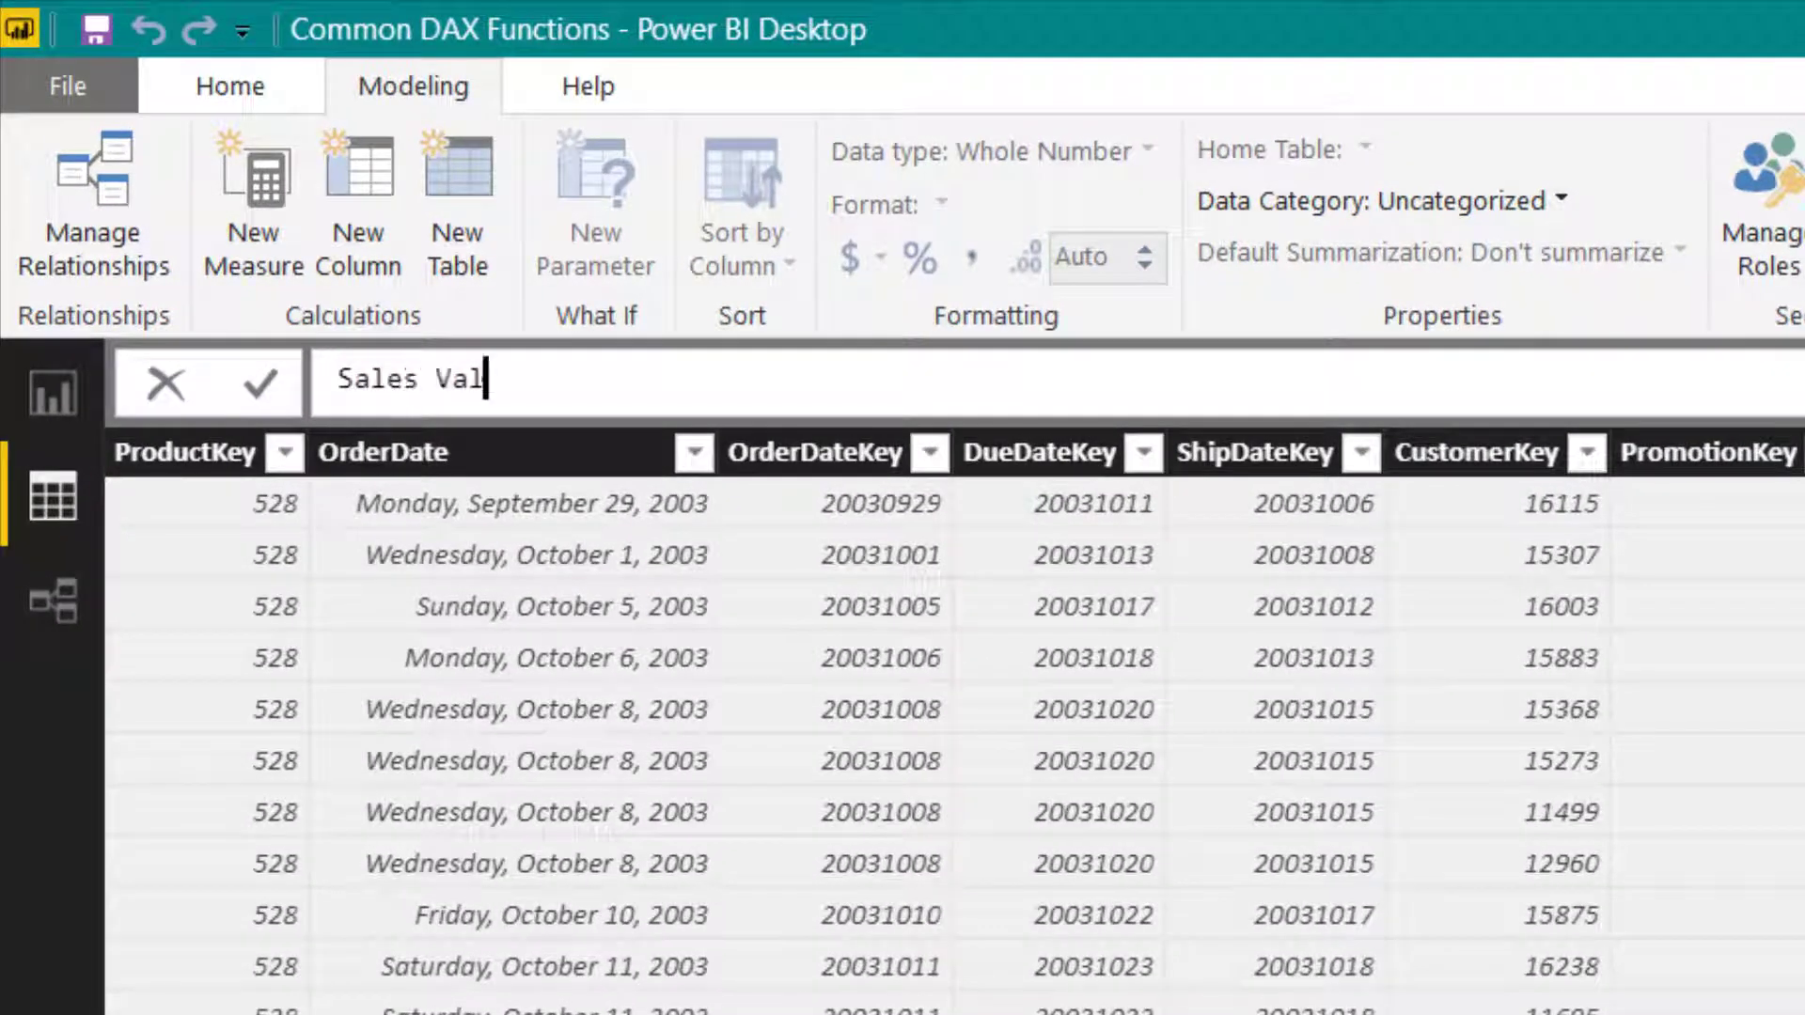
{"action": "type", "text": "ue Net of Returns = "}
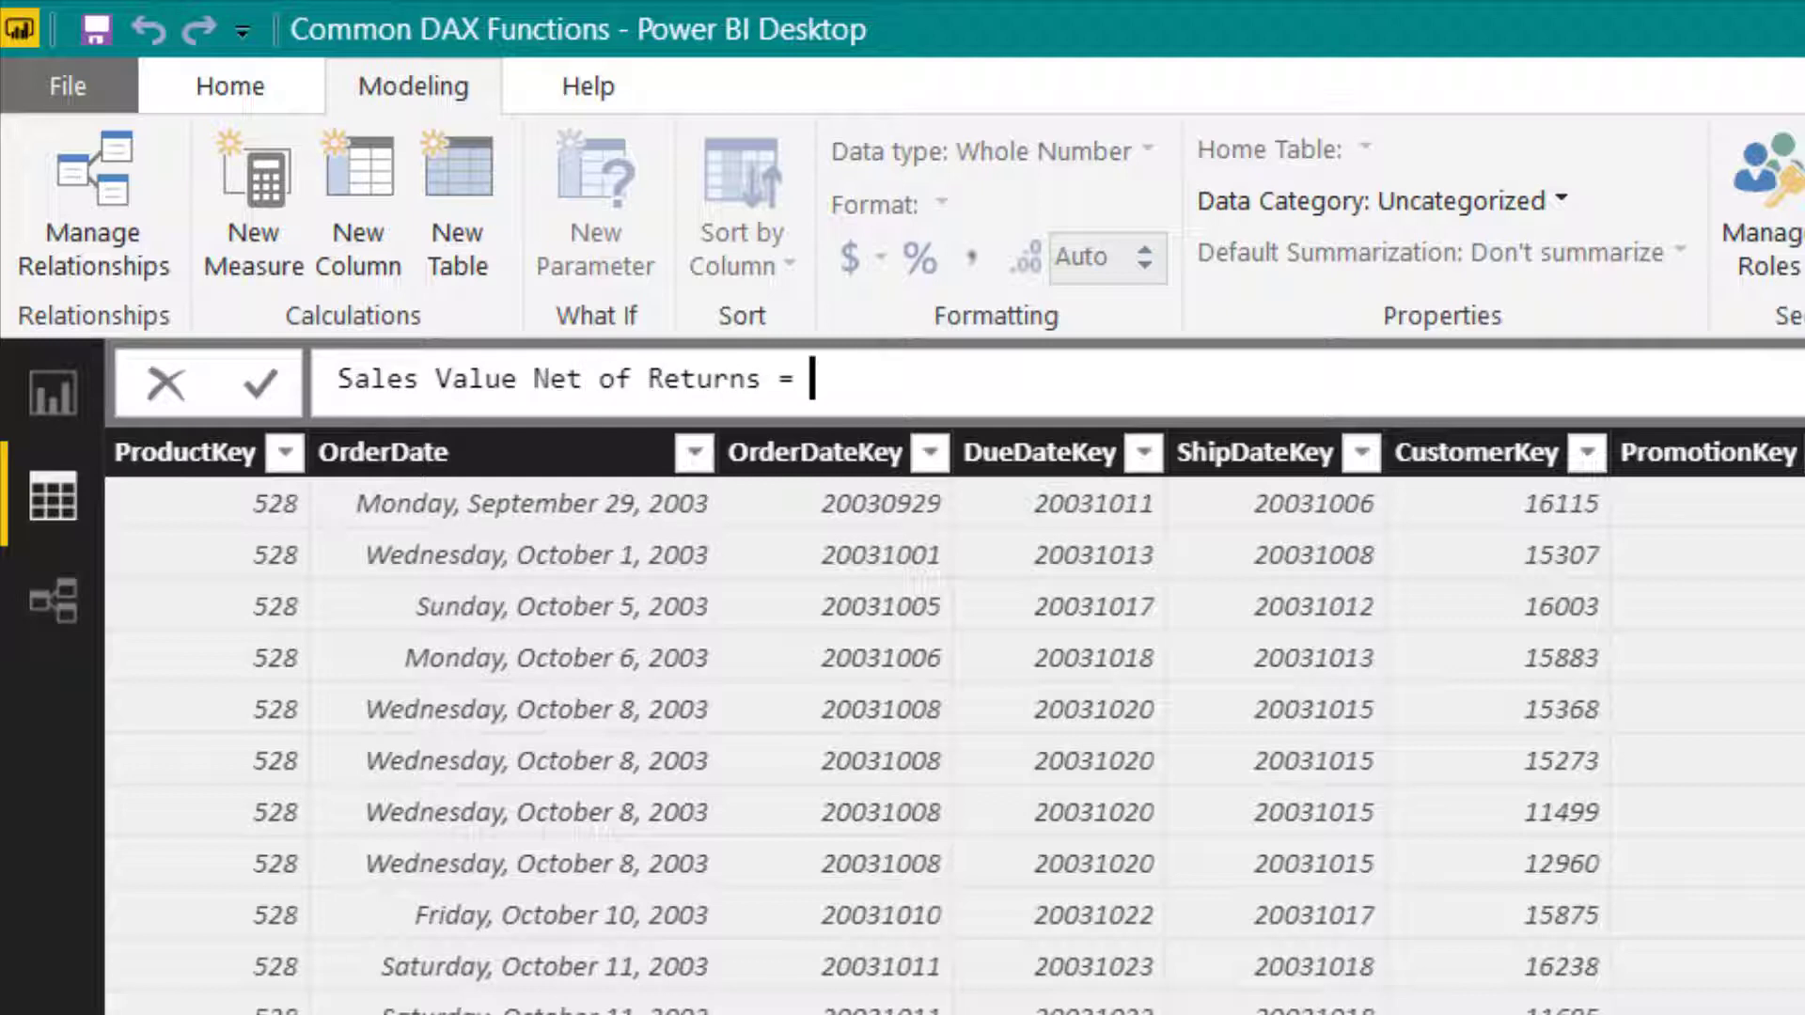
{"action": "type", "text": "gr"}
- Define Sales Value Net of Returns as [Gross Total Sales Value] - [Total Return Value] and format it with a thousands separator
{"action": "key", "text": "Tab"}
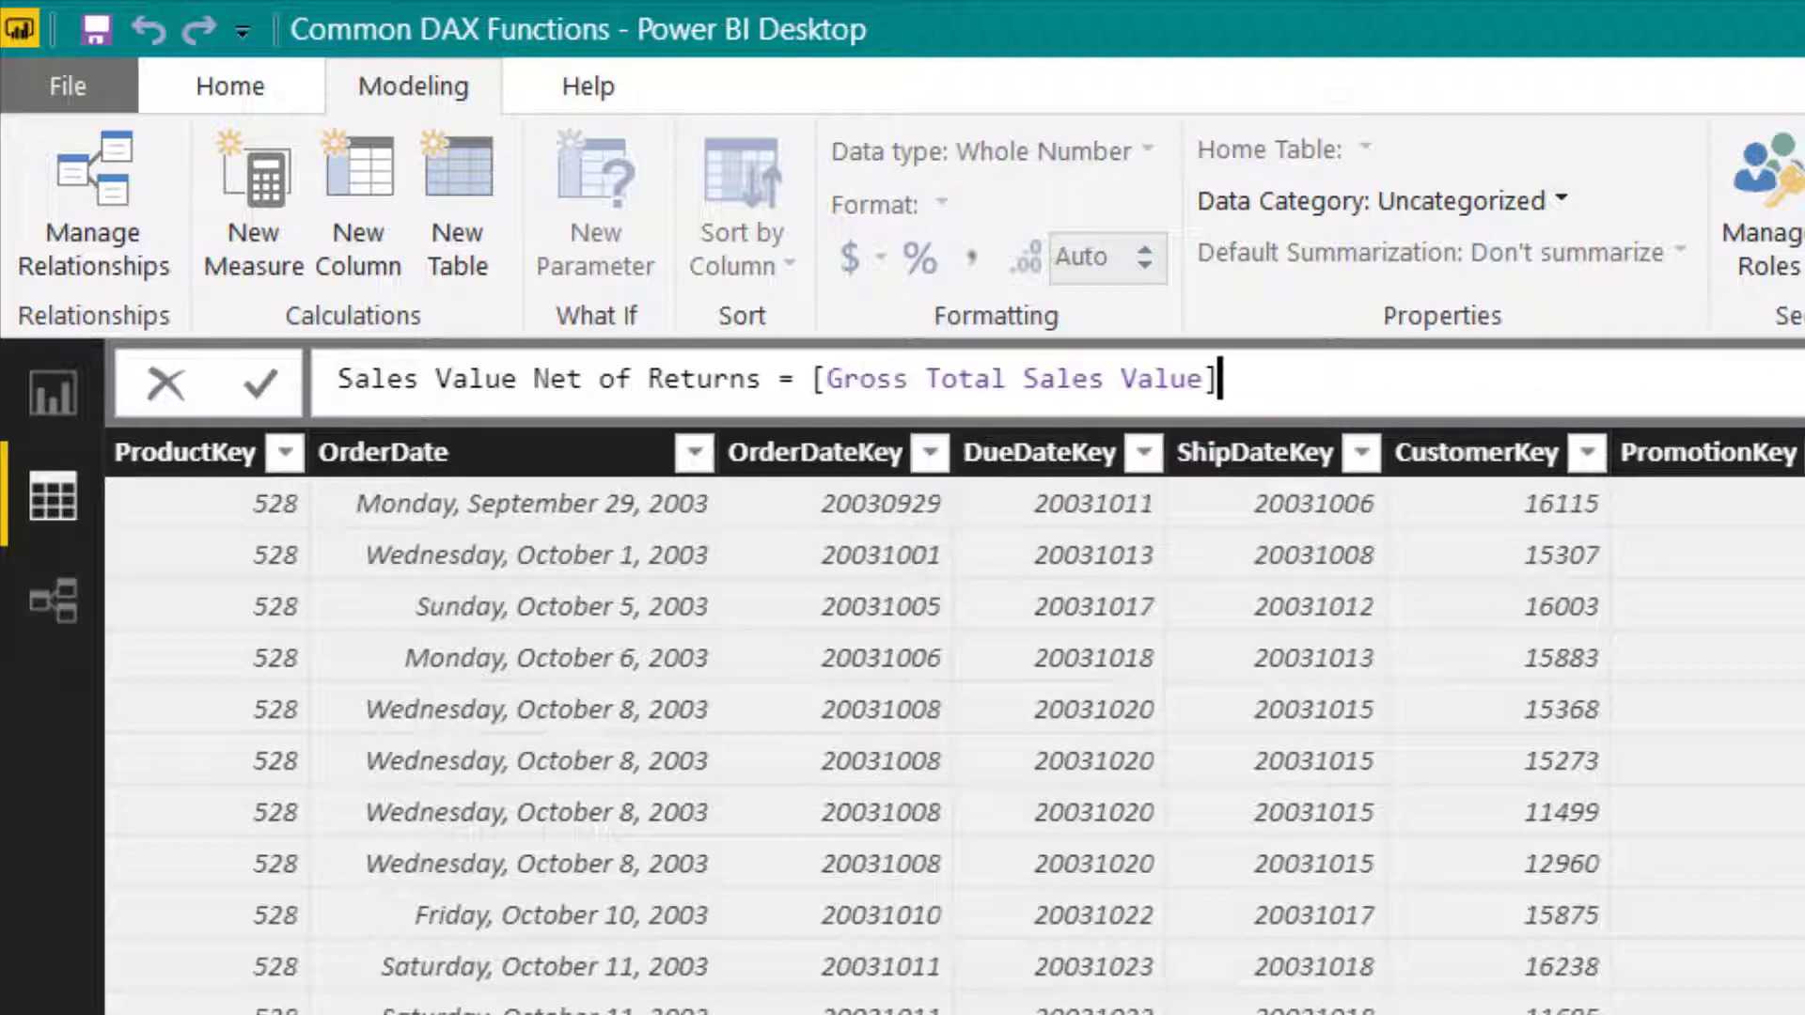
{"action": "type", "text": "- tot"}
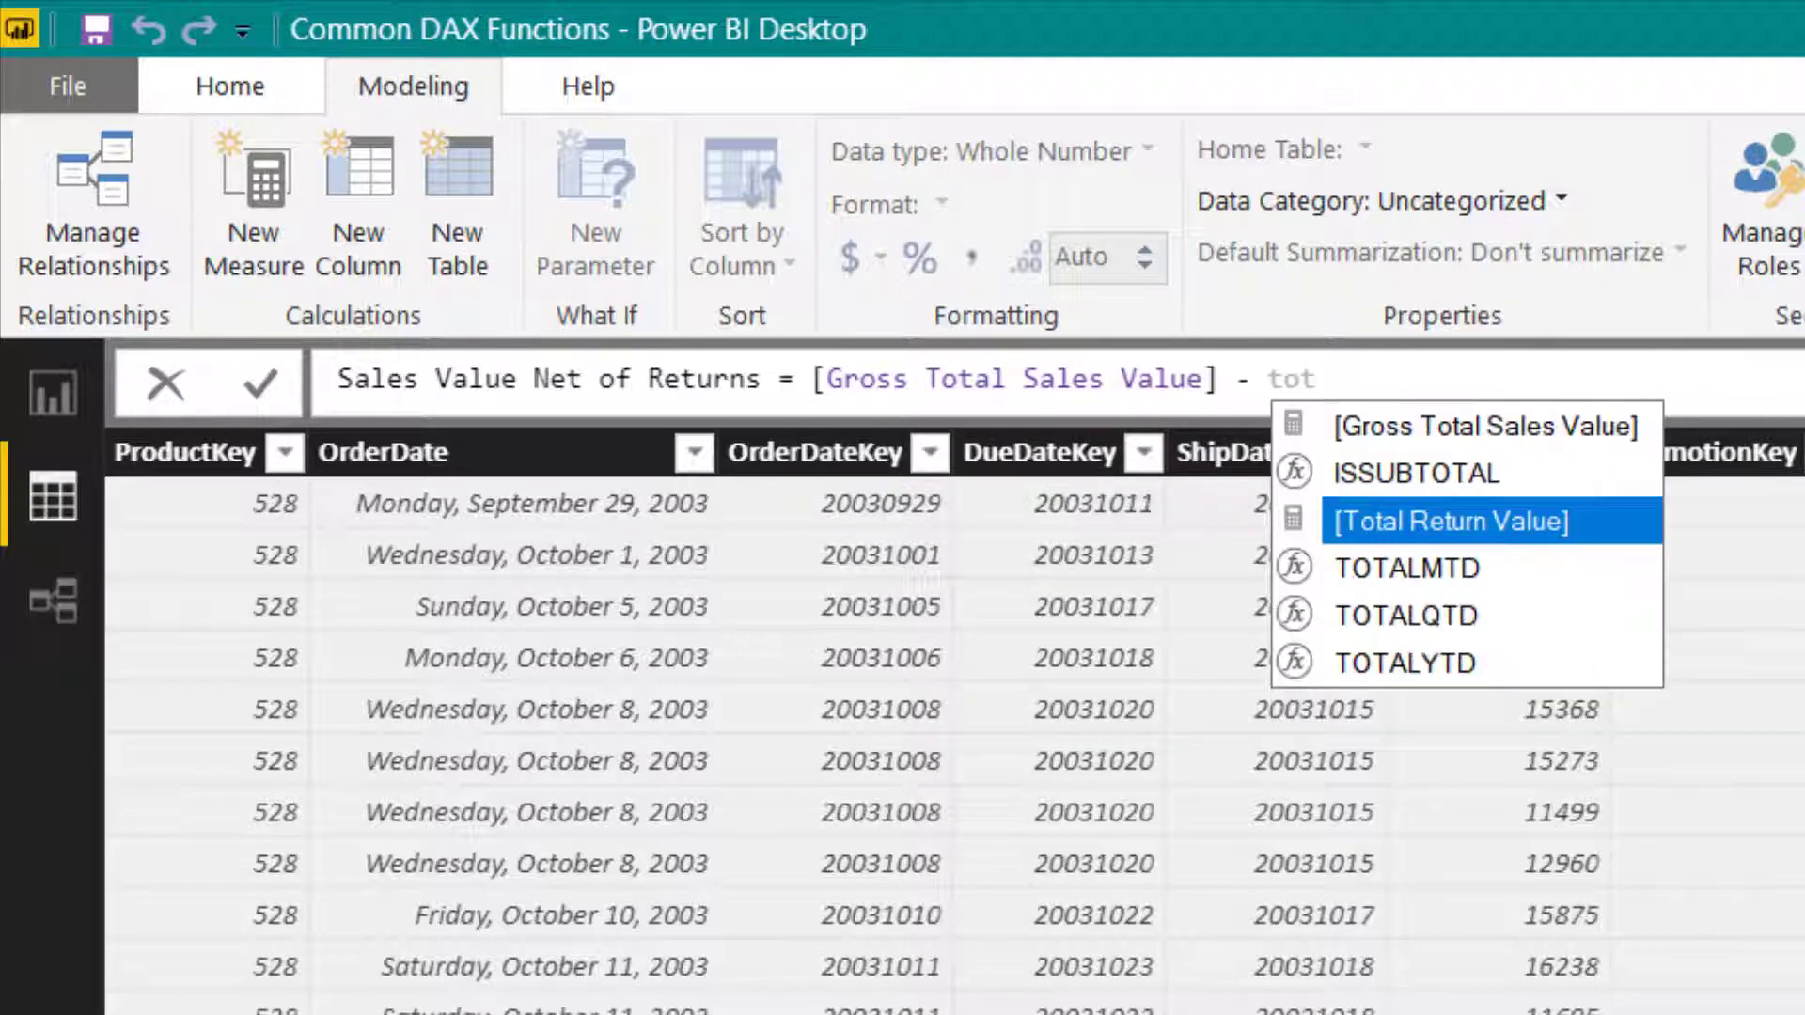
{"action": "key", "text": "Tab"}
{"action": "key", "text": "Return"}
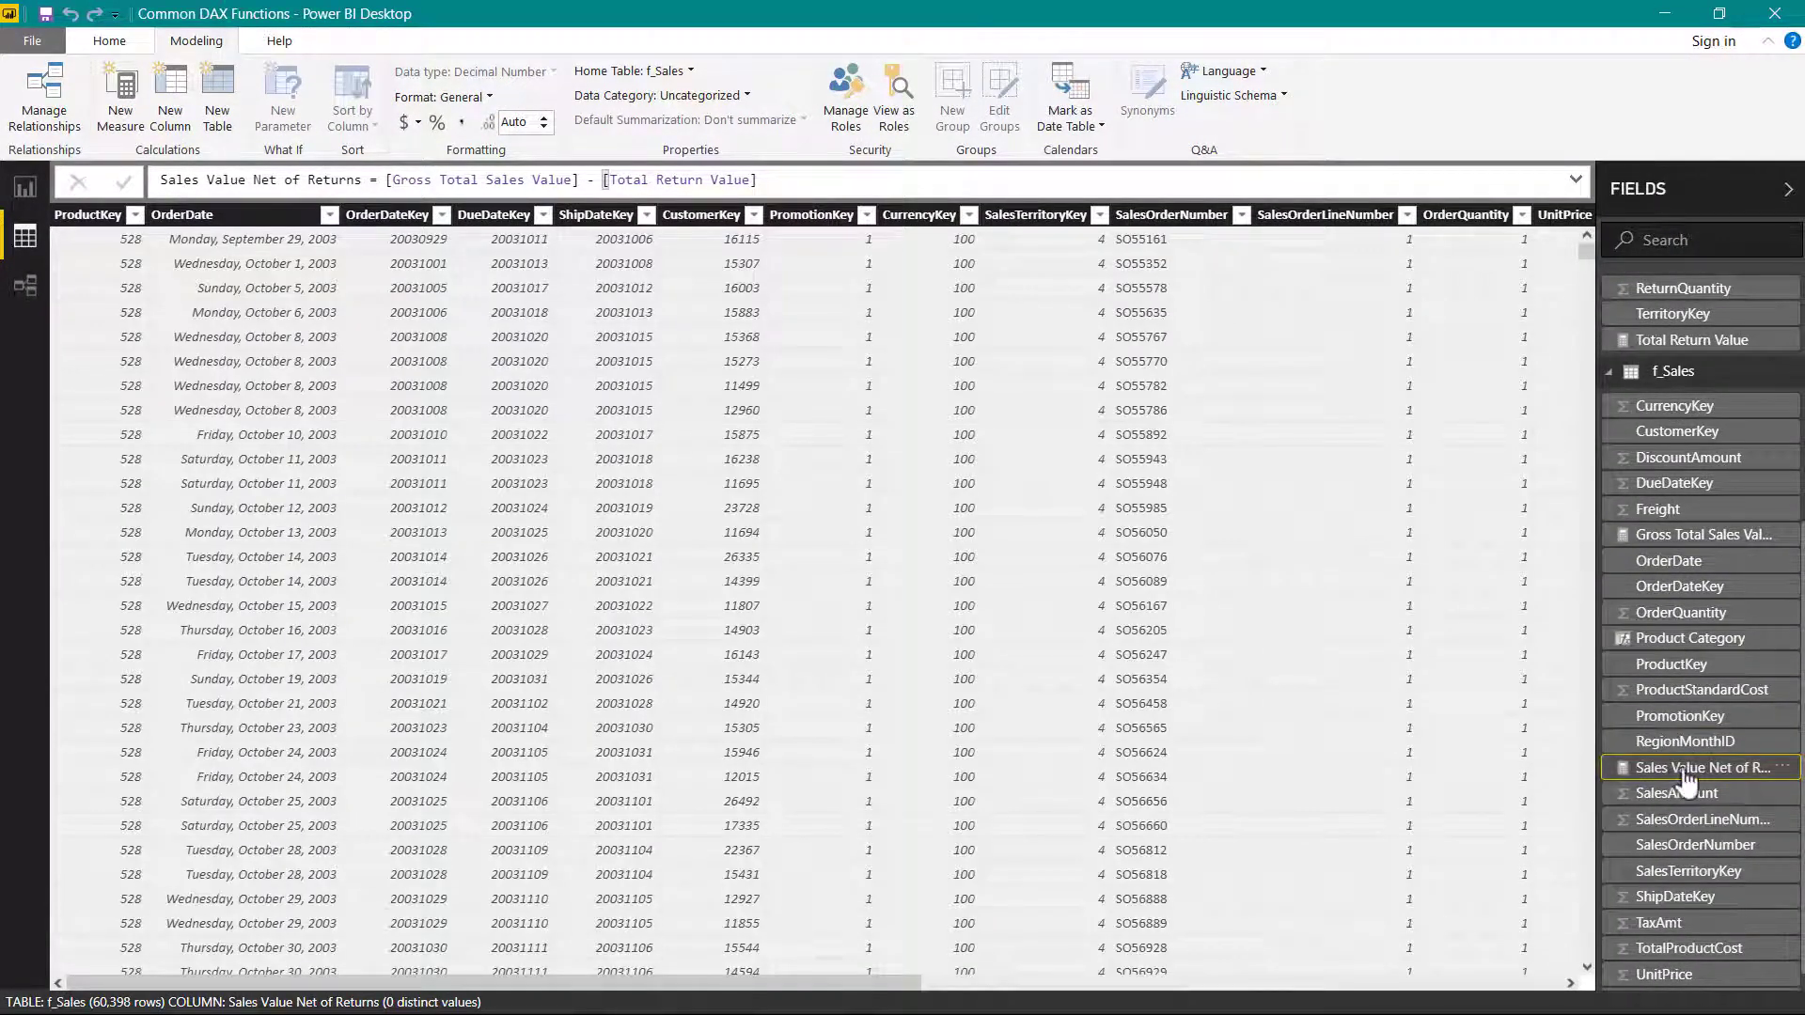
{"action": "left_click", "coordinate": [460, 124]}
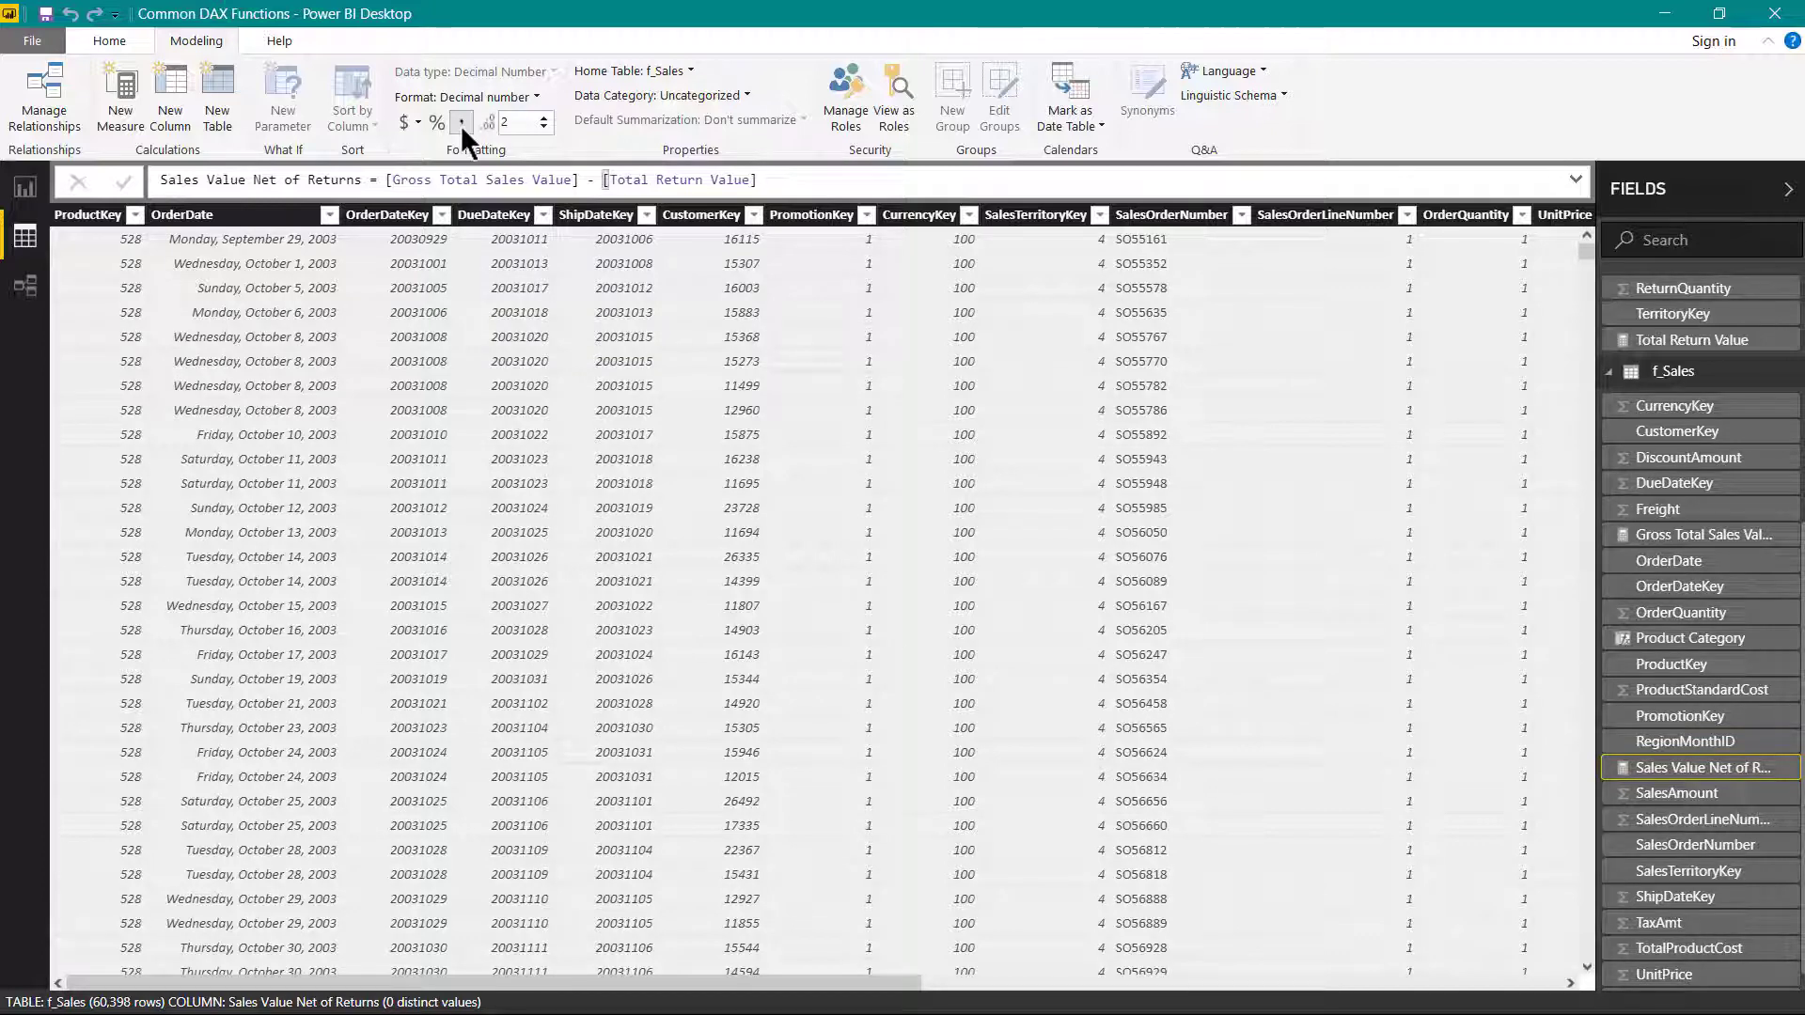
- Start a new measure named Return % in the f_Sales table using the DIVIDE function
{"action": "right_click", "coordinate": [1693, 378]}
{"action": "left_click", "coordinate": [1649, 387]}
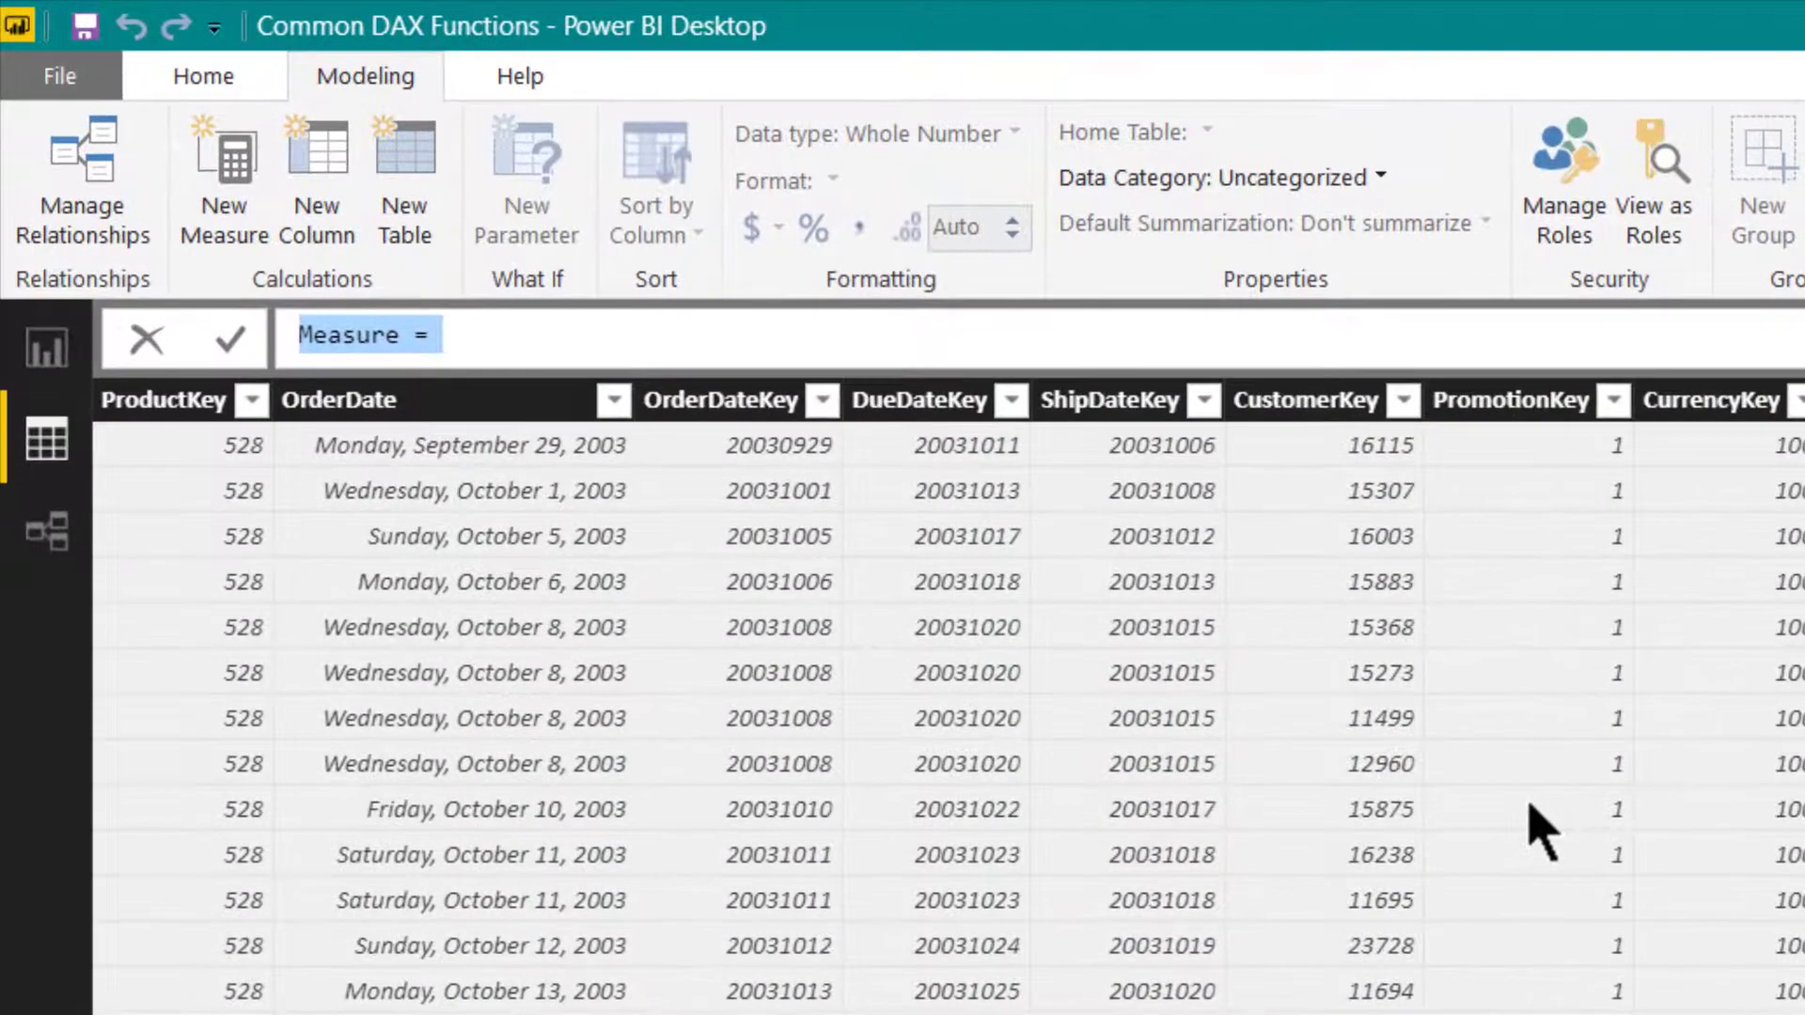
{"action": "type", "text": "Retur"}
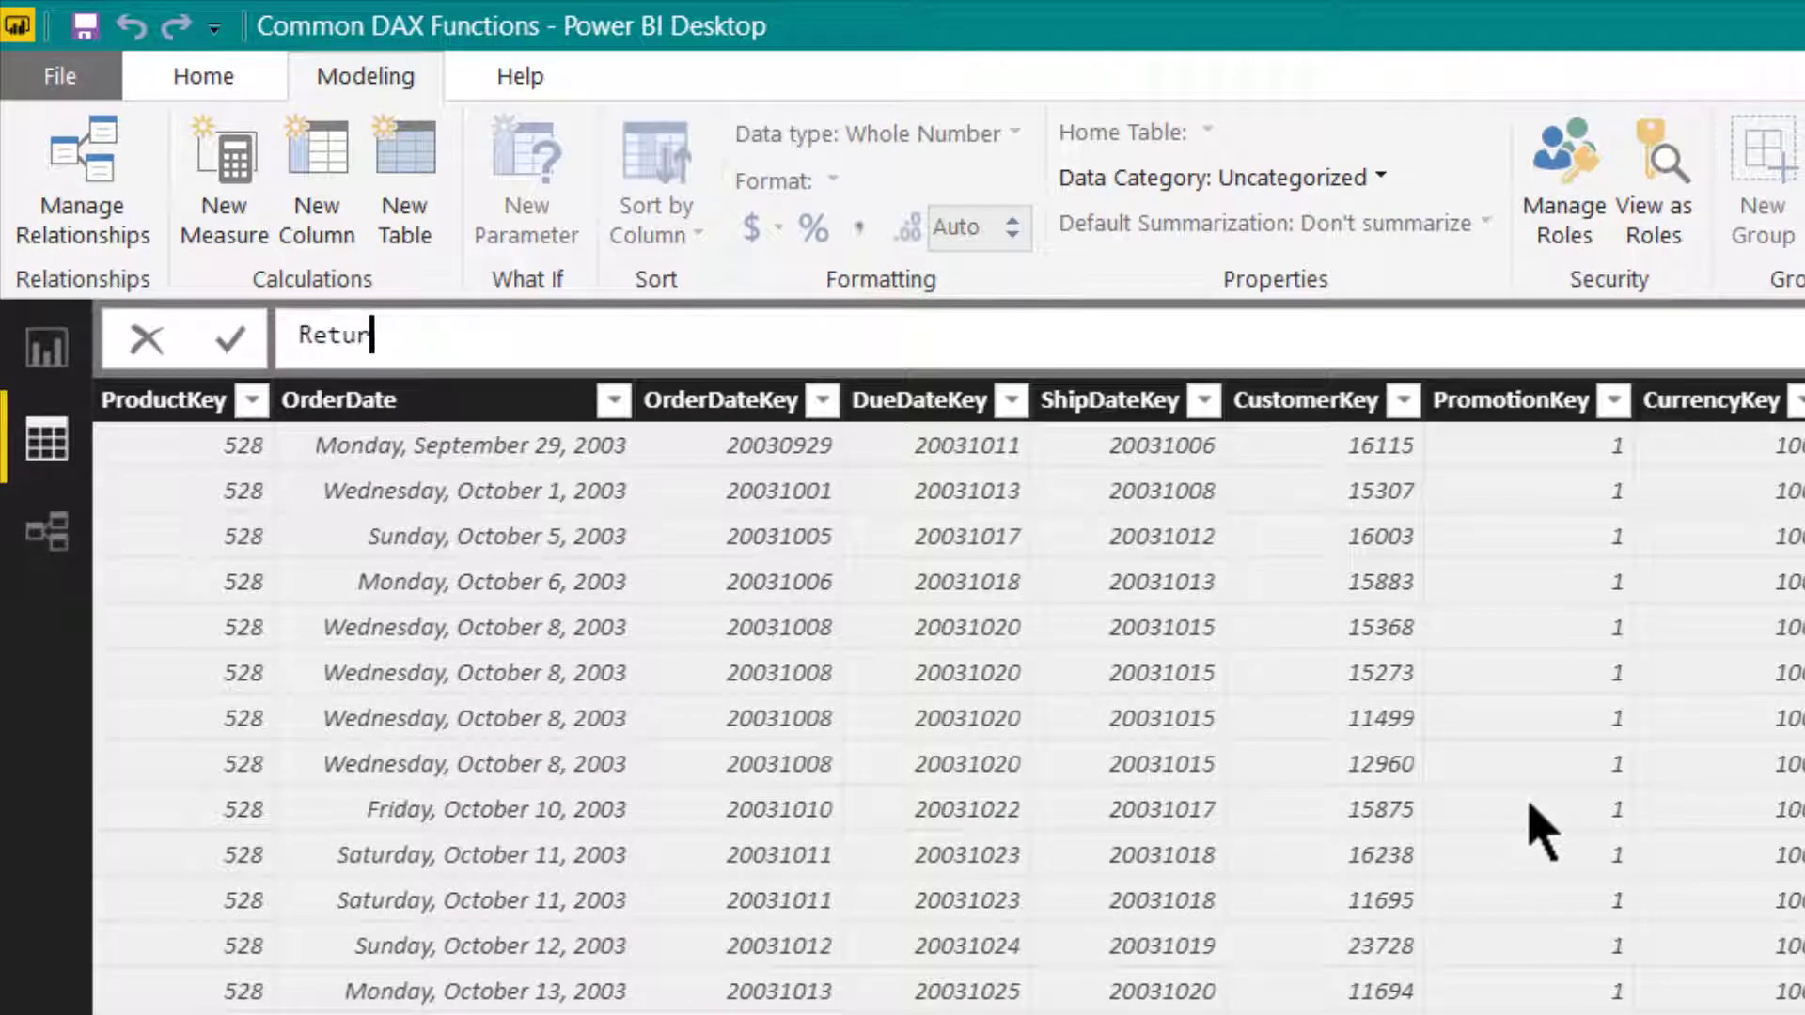
{"action": "type", "text": "n % ="}
{"action": "type", "text": "div"}
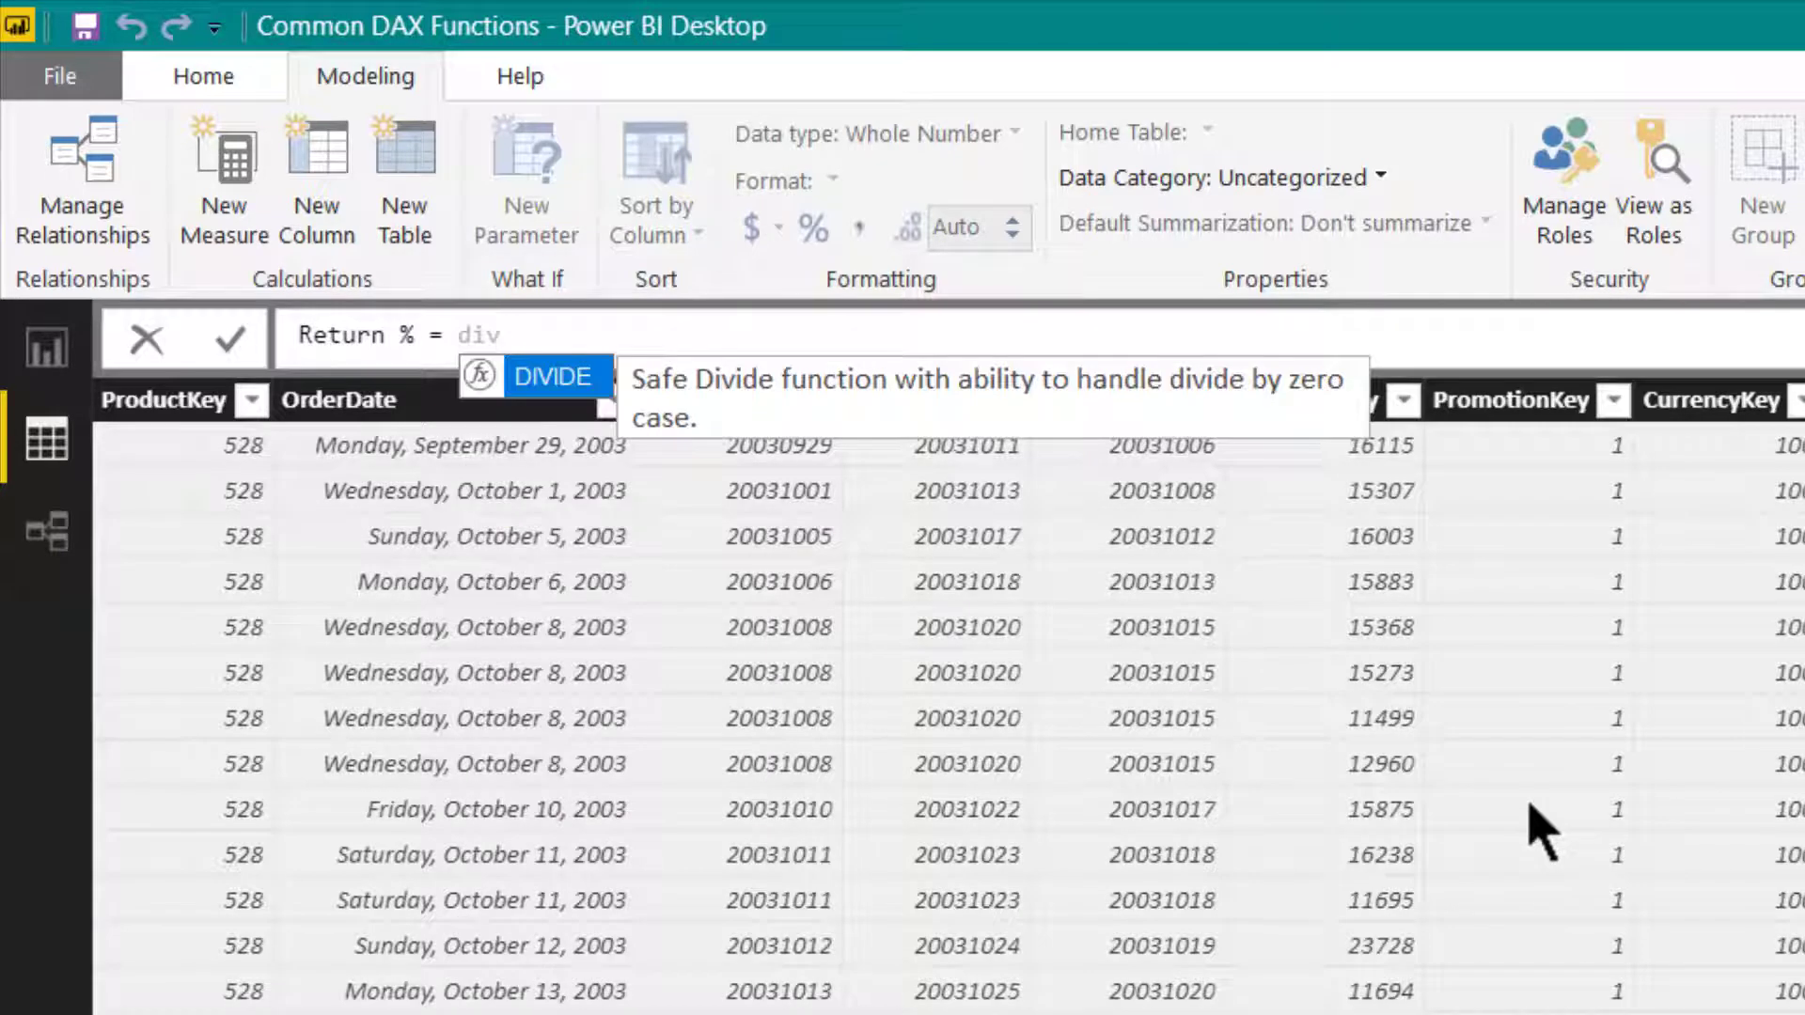
{"action": "key", "text": "Tab"}
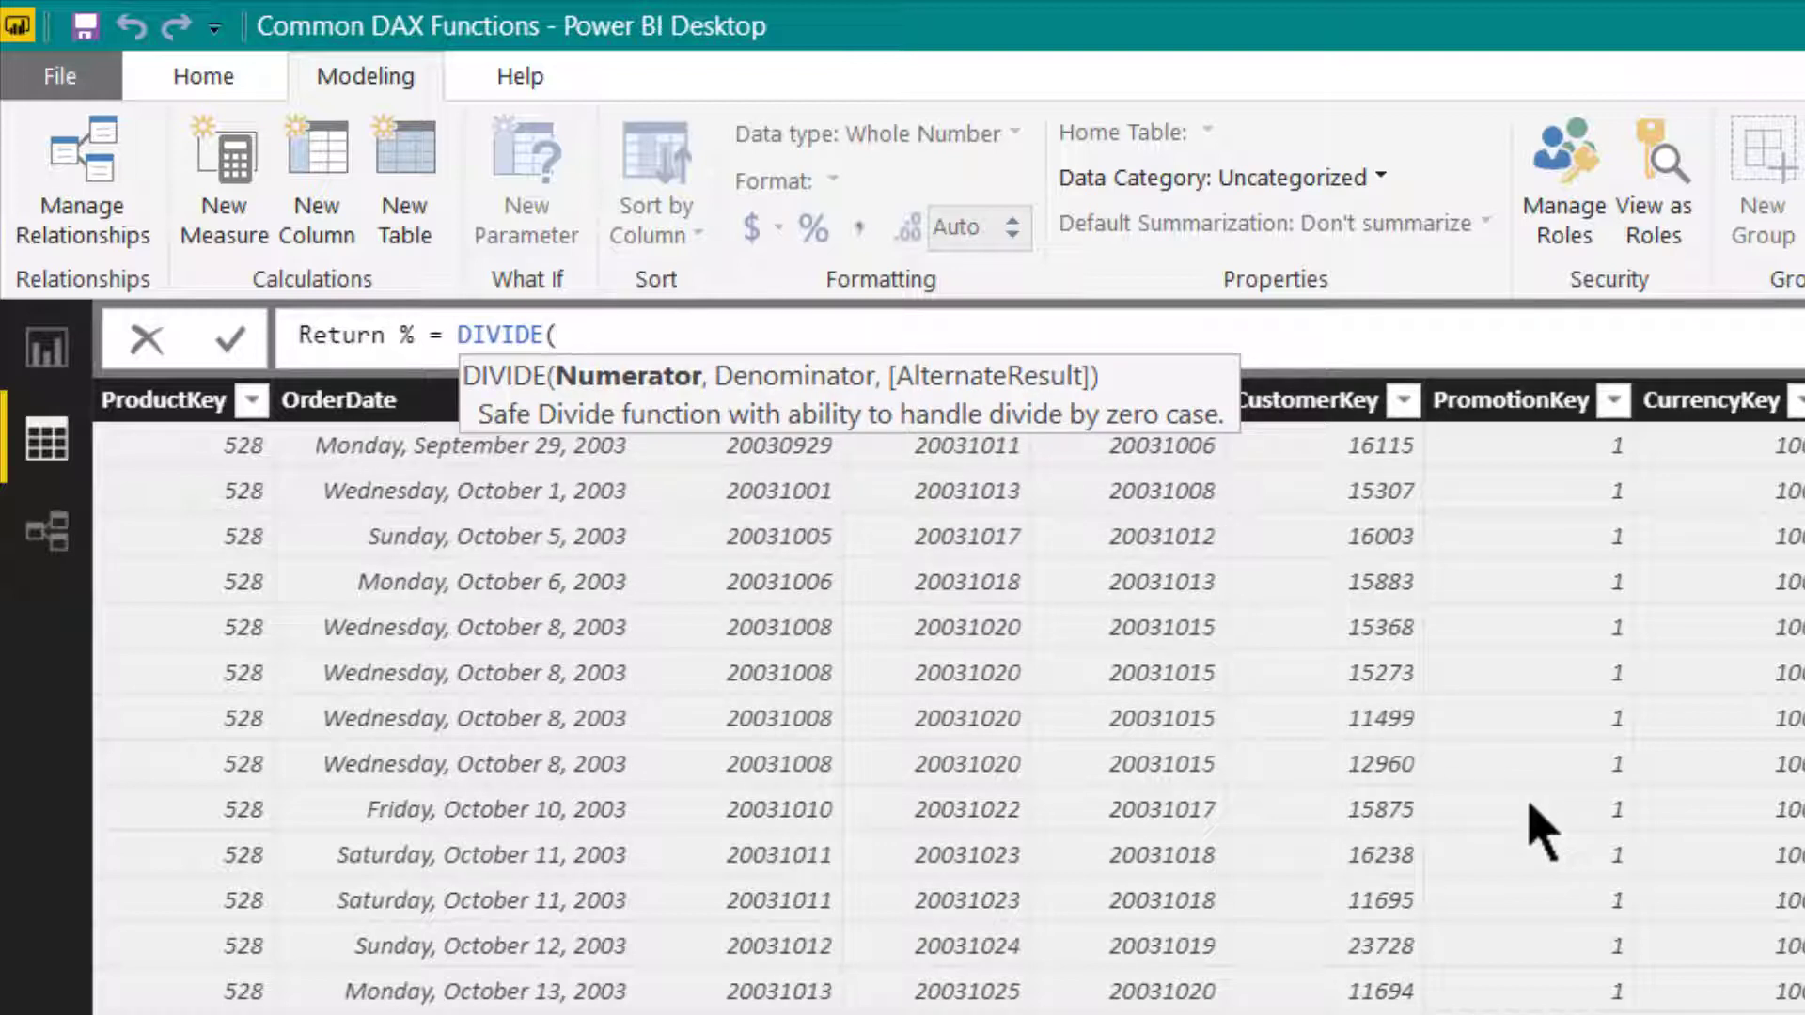
- Complete Return % as DIVIDE([Total Return Value], [Gross Total Sales Value]) and format it as a percentage
{"action": "type", "text": "[tot"}
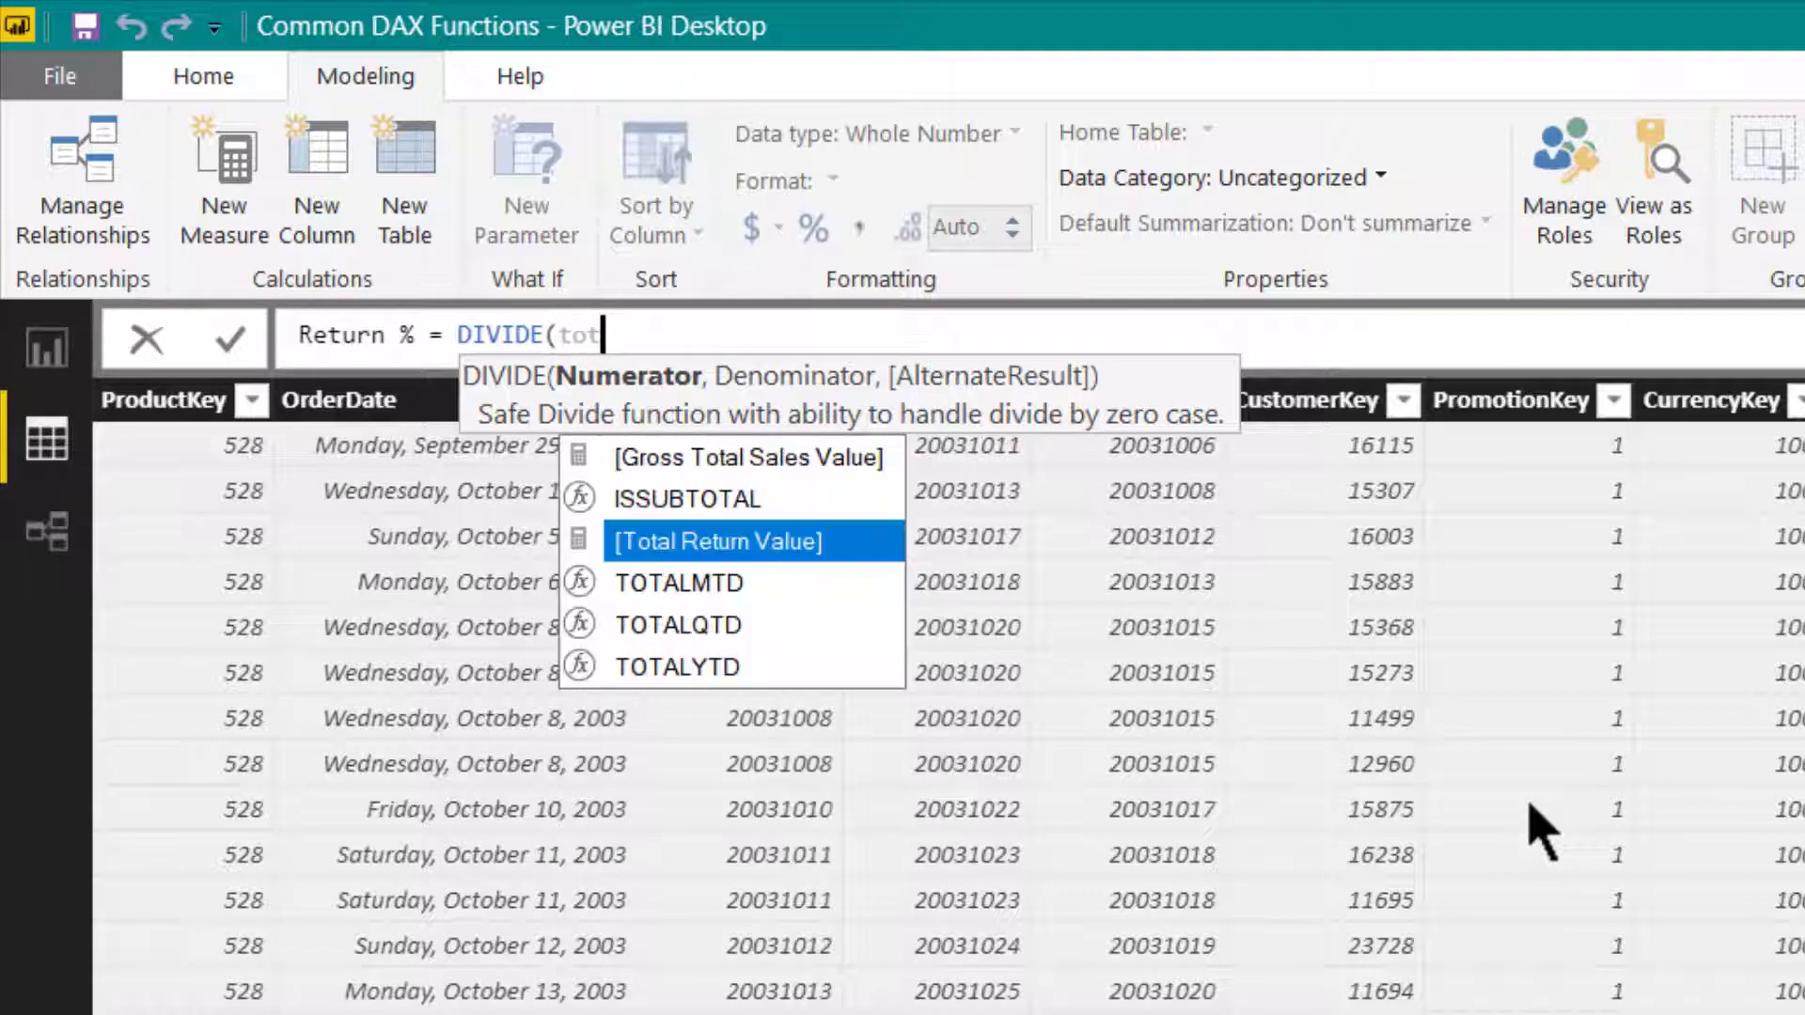
{"action": "key", "text": "Tab"}
{"action": "type", "text": ", [gr"}
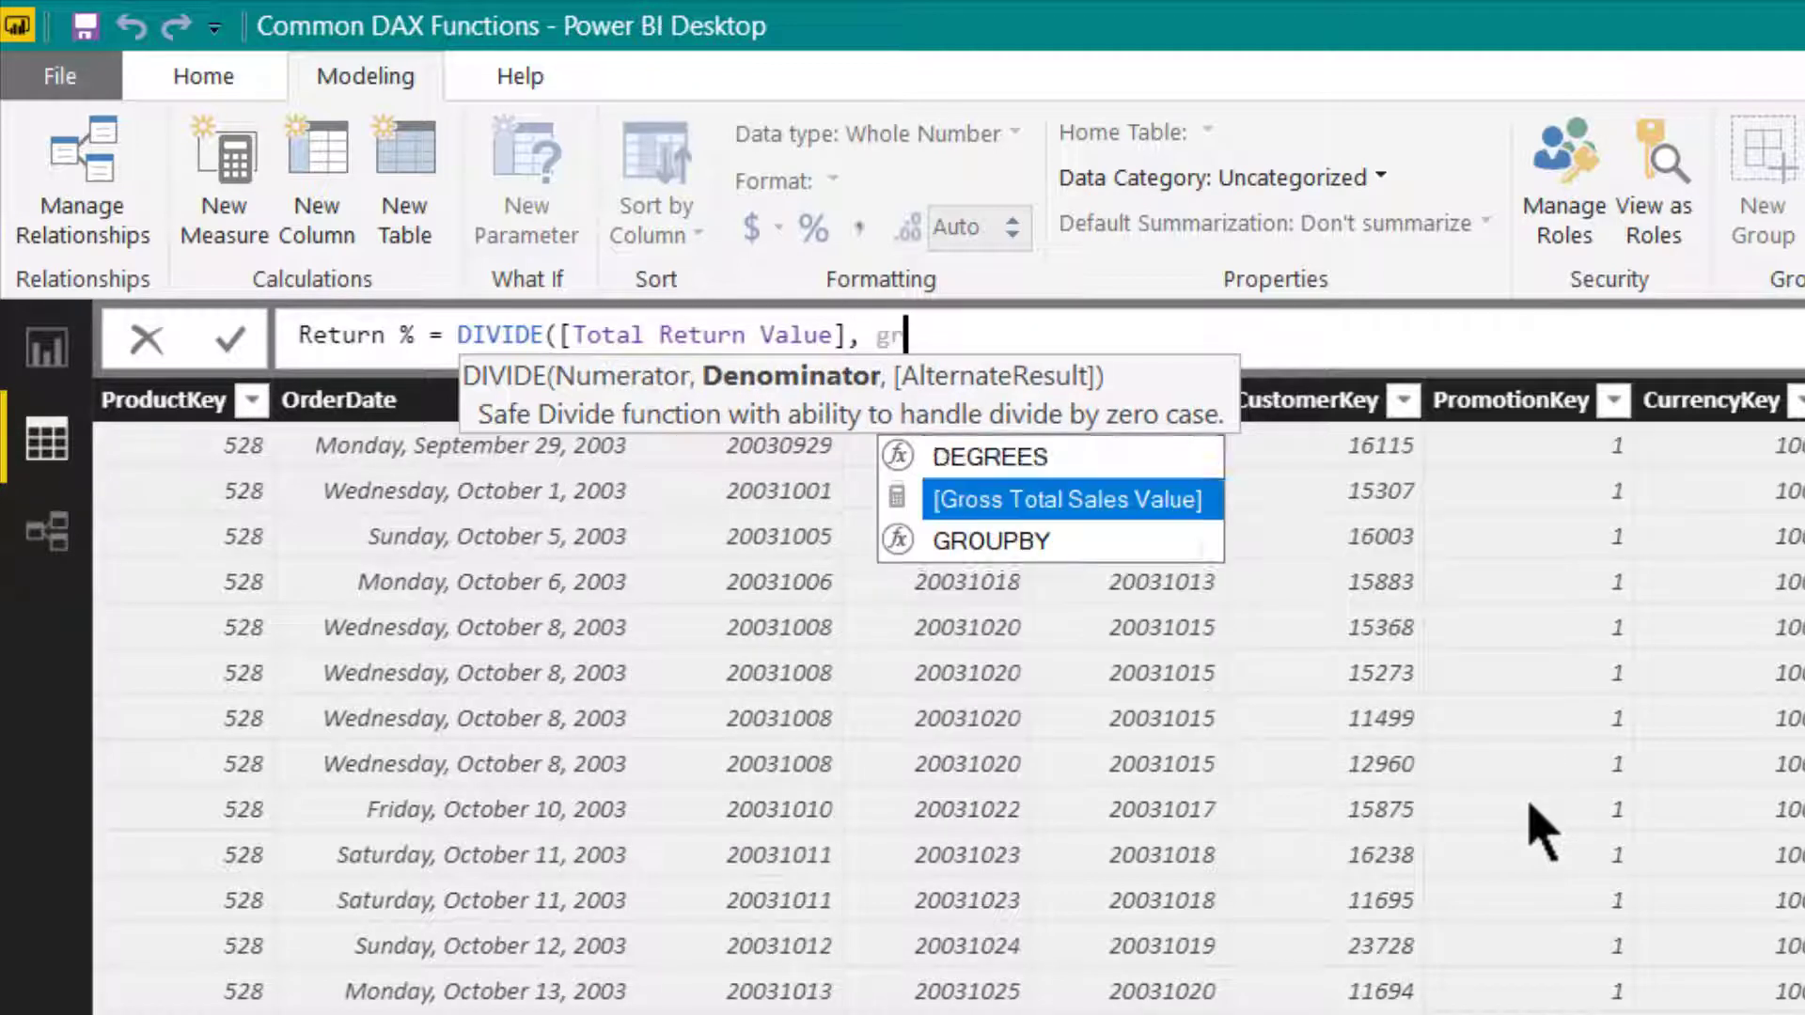
{"action": "key", "text": "Tab"}
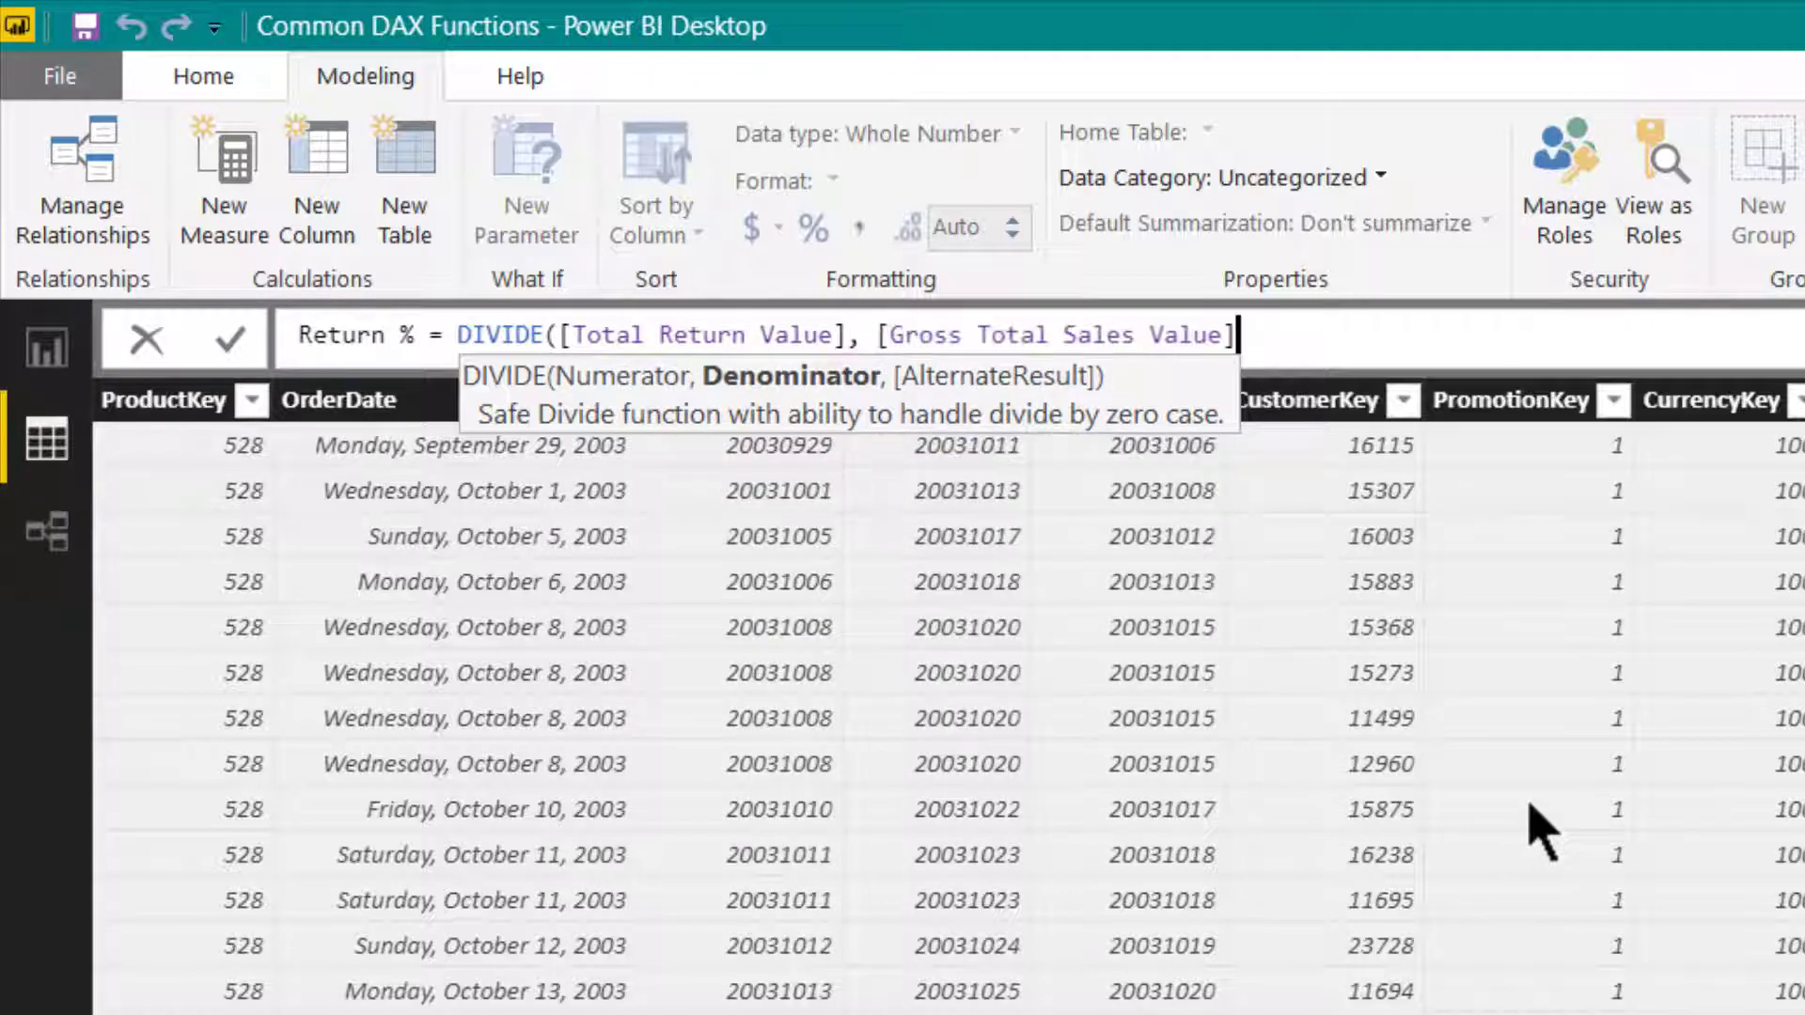
{"action": "type", "text": ")"}
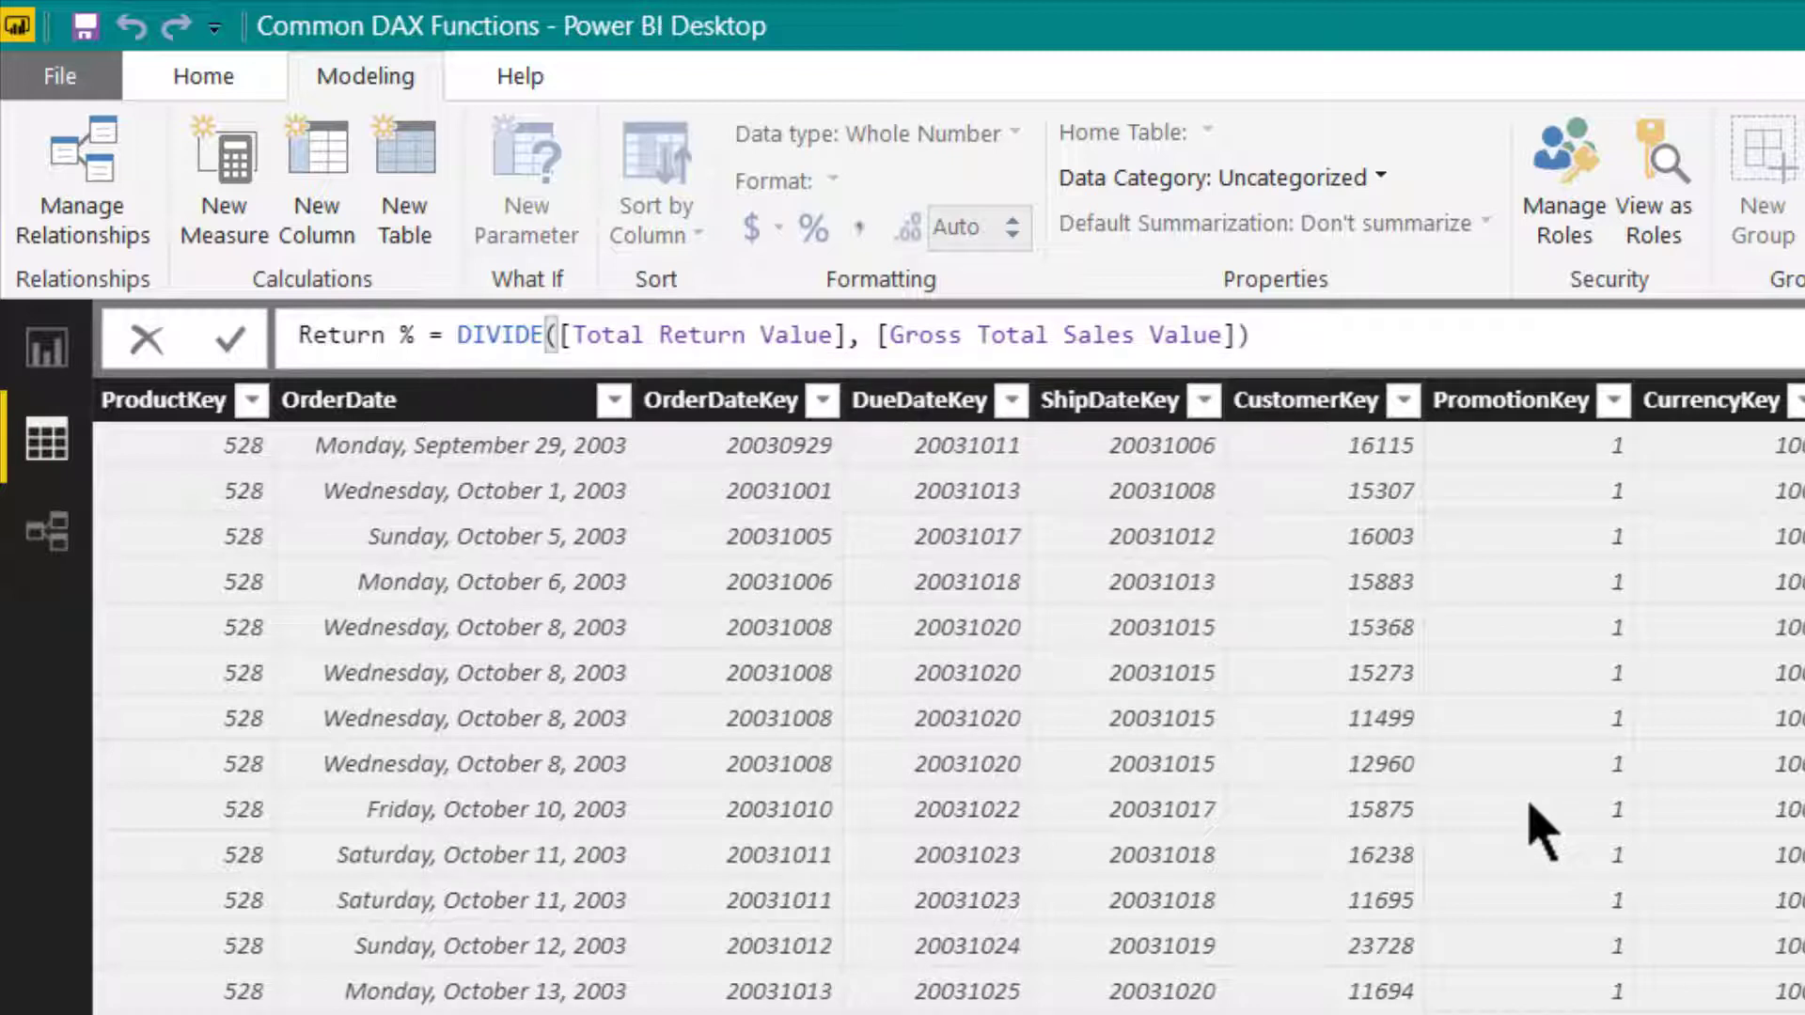
{"action": "key", "text": "Return"}
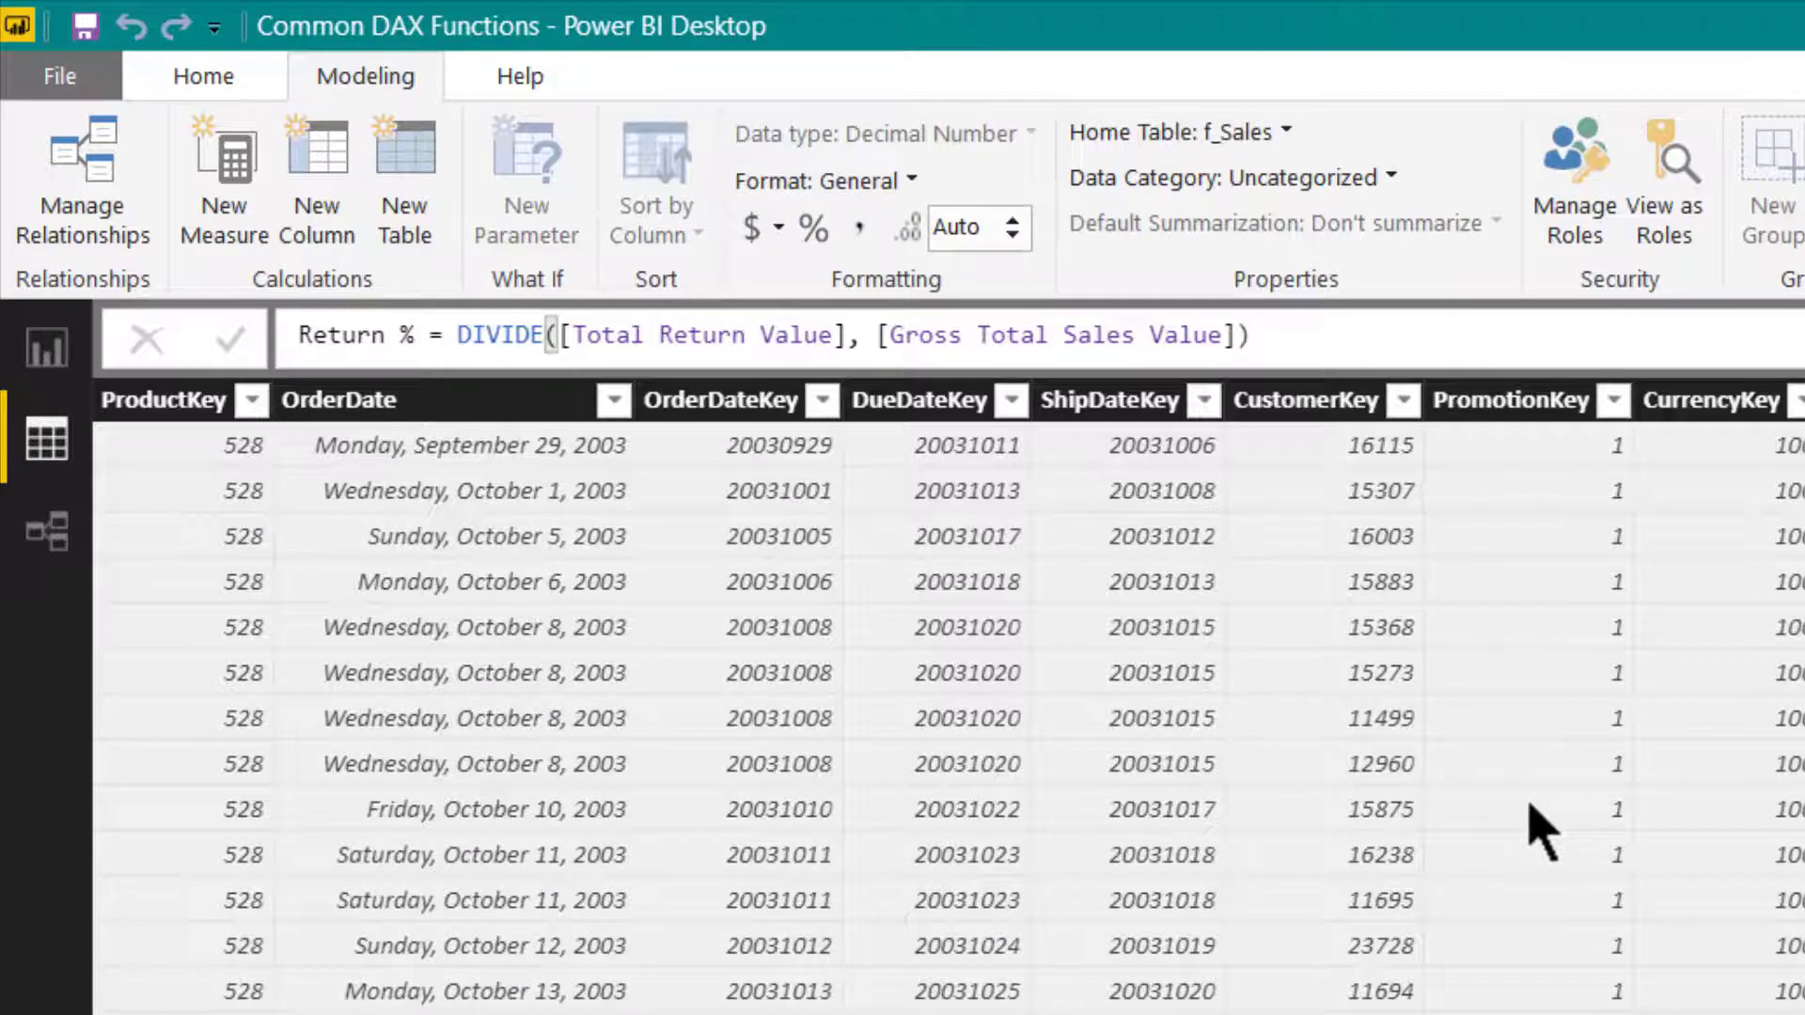
{"action": "left_click", "coordinate": [814, 228]}
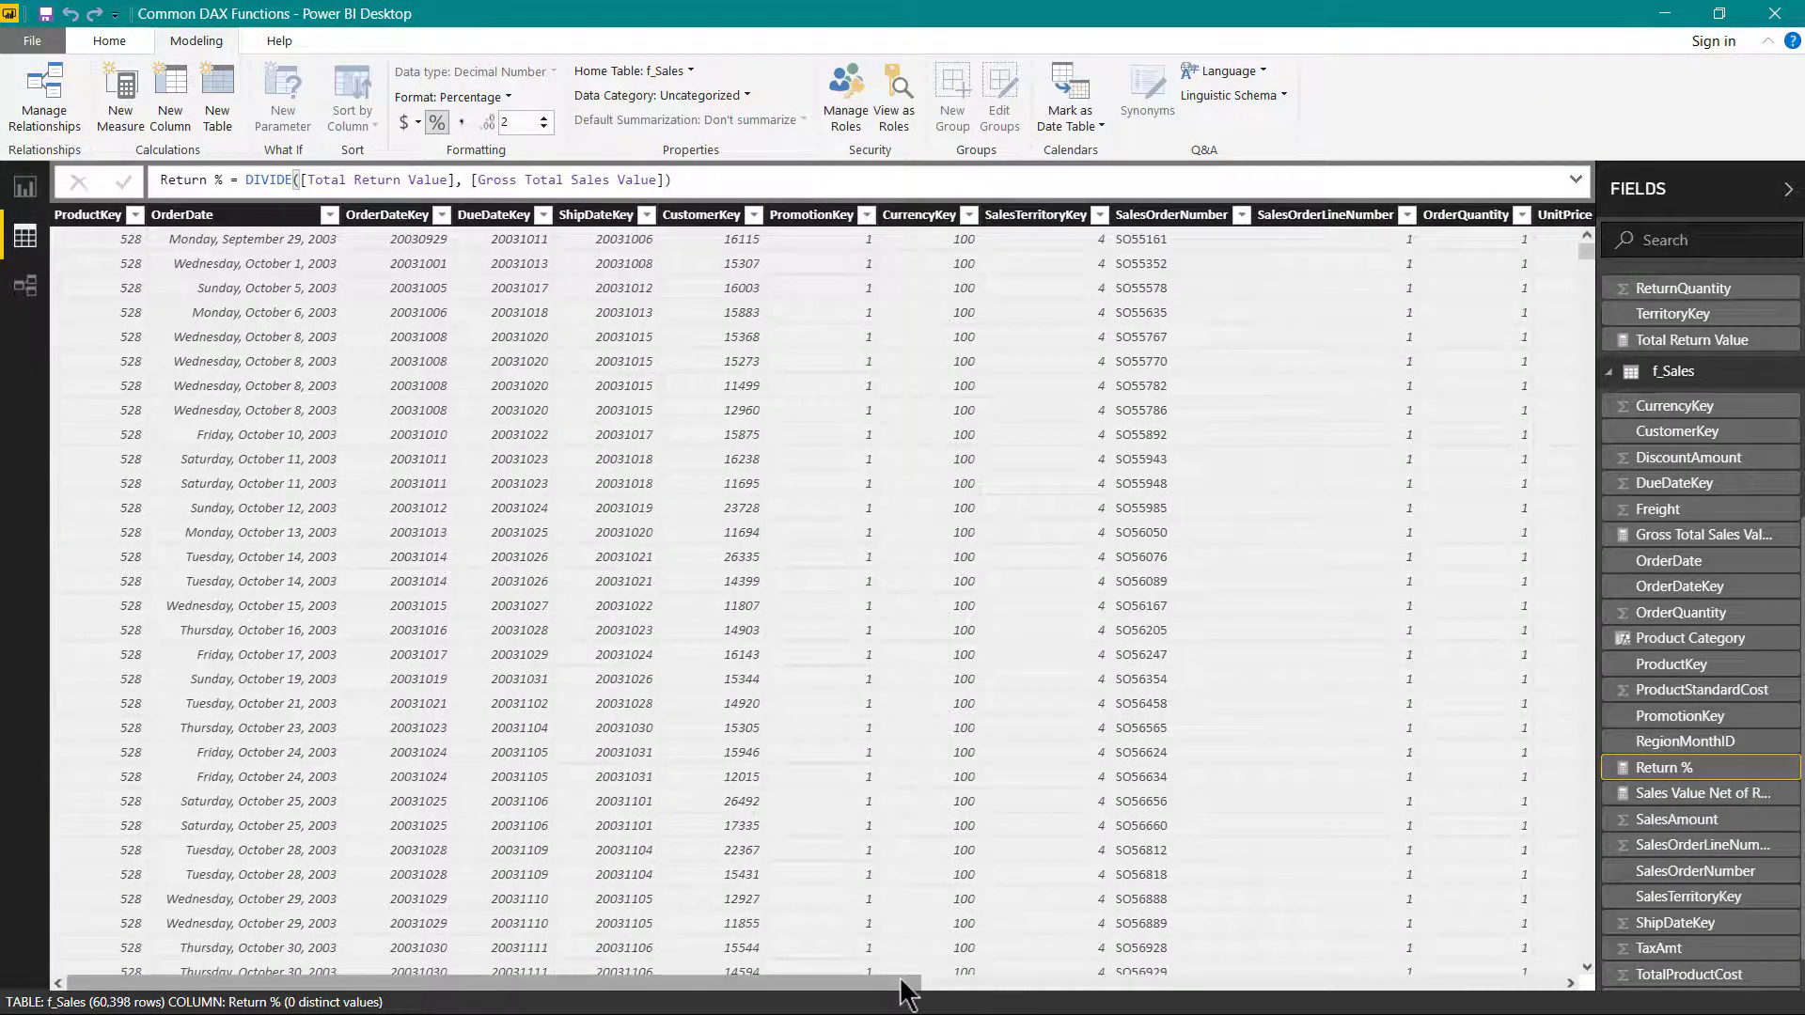
- Switch to the report page and place an empty matrix visual in the upper part of the canvas
{"action": "left_click_drag", "start_coordinate": [901, 992], "coordinate": [828, 987]}
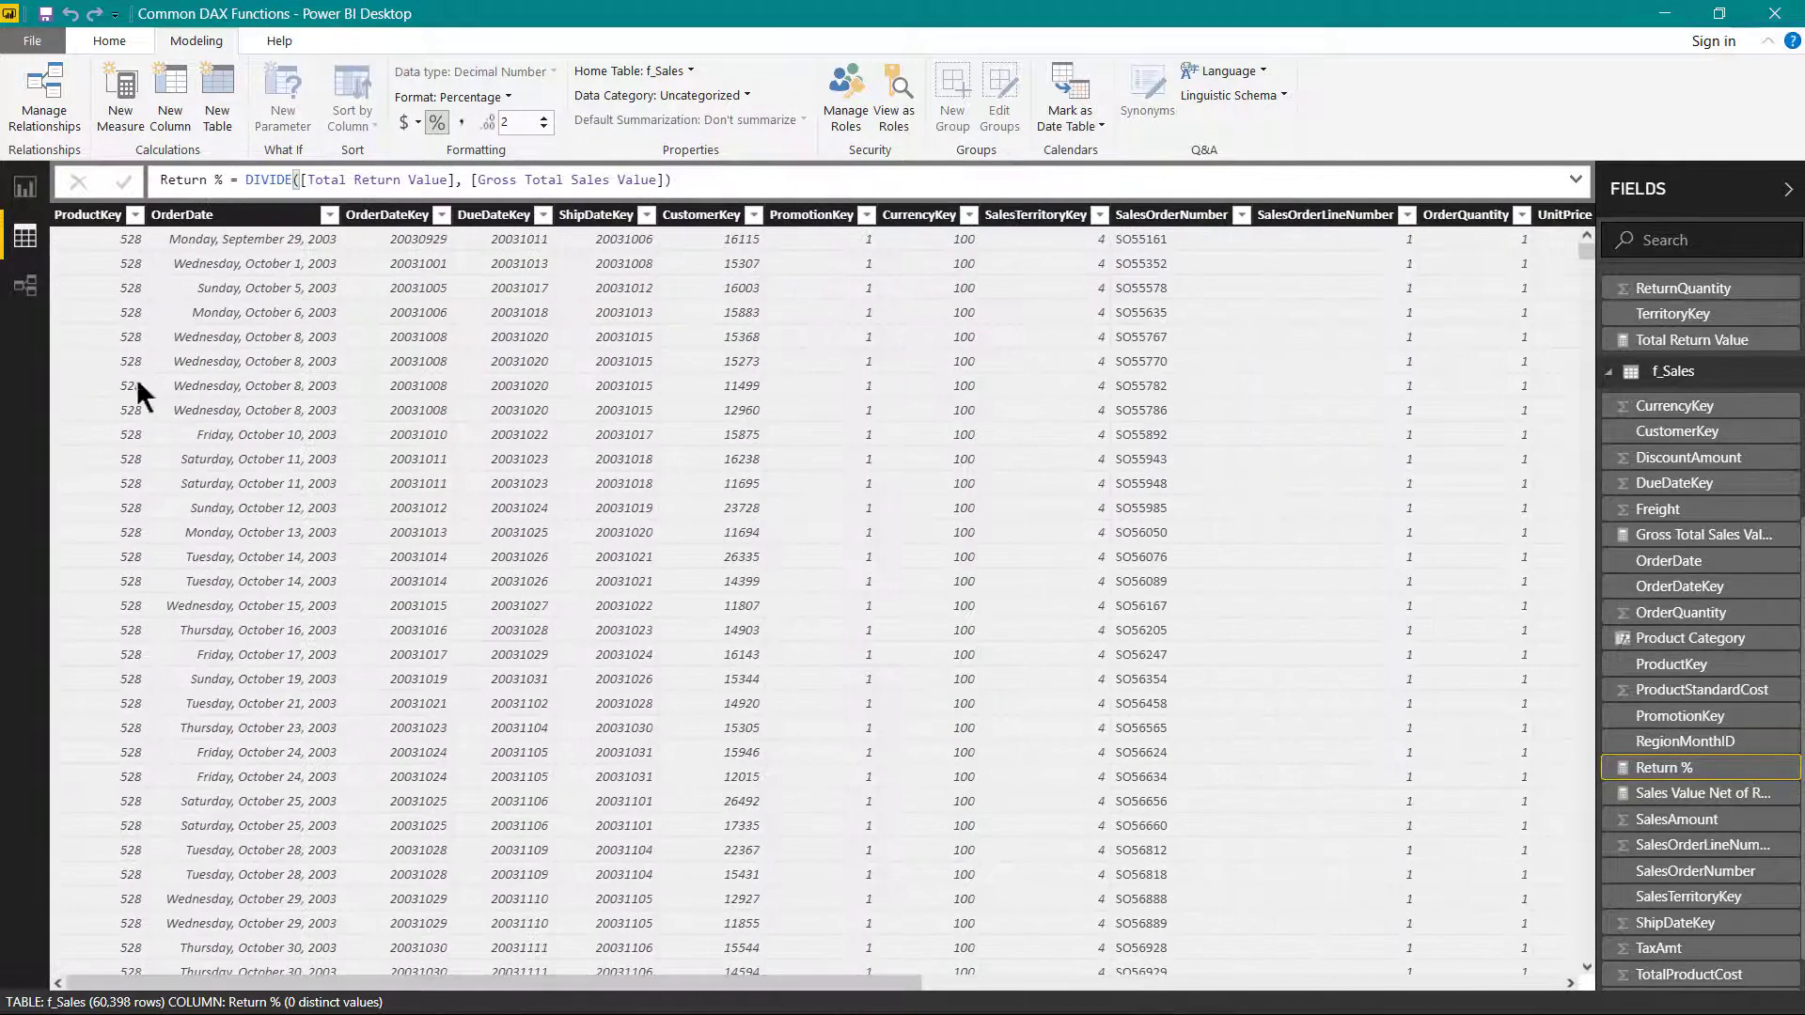
{"action": "left_click", "coordinate": [25, 188]}
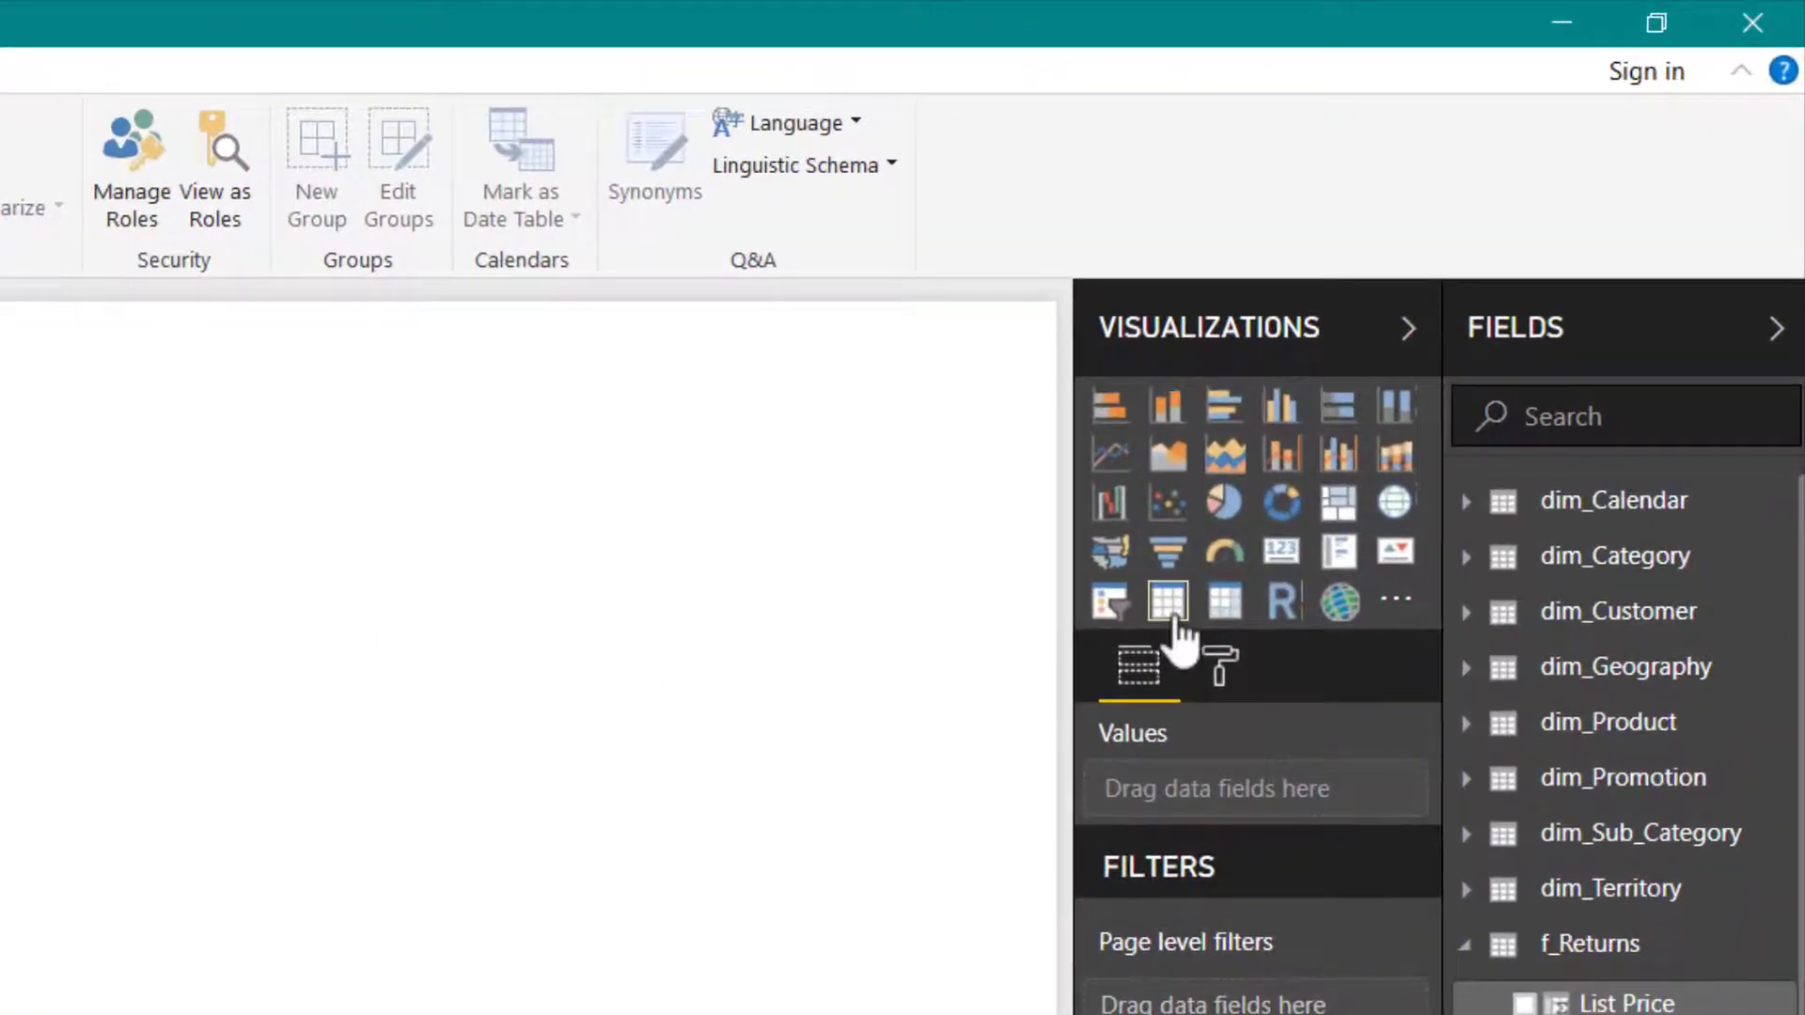
{"action": "left_click", "coordinate": [1232, 615]}
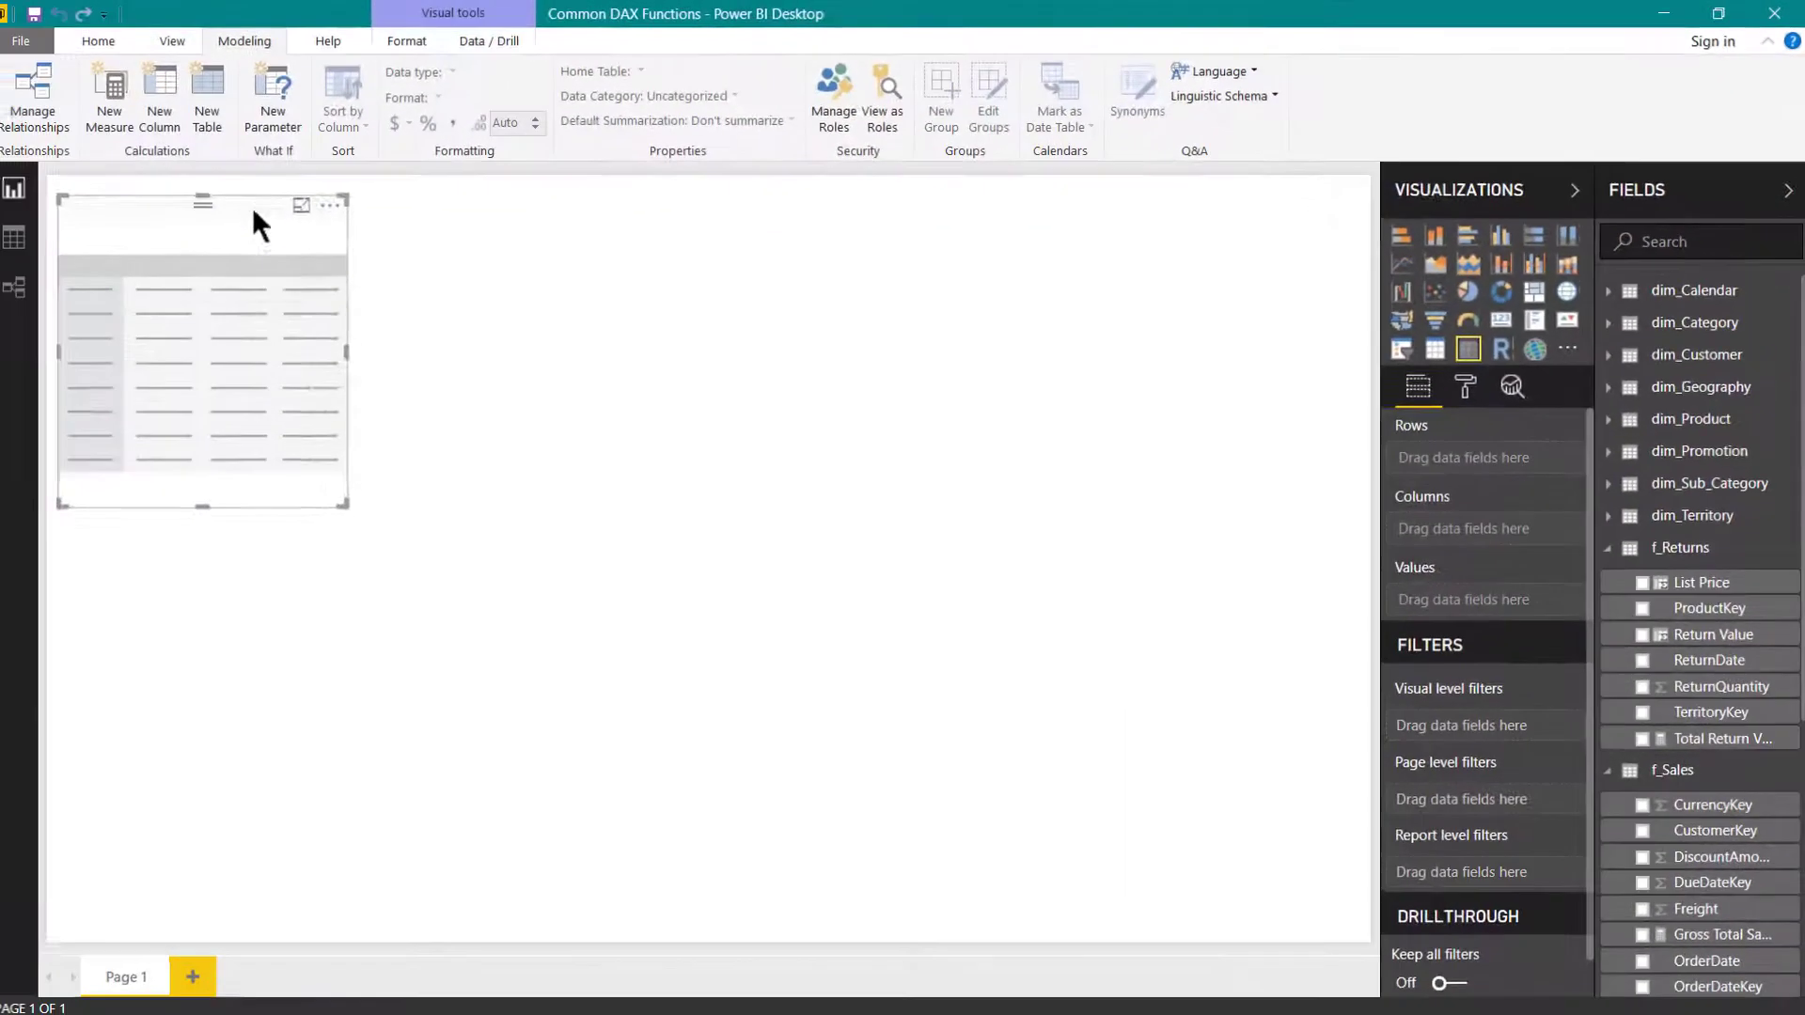
{"action": "left_click_drag", "start_coordinate": [251, 209], "coordinate": [607, 263]}
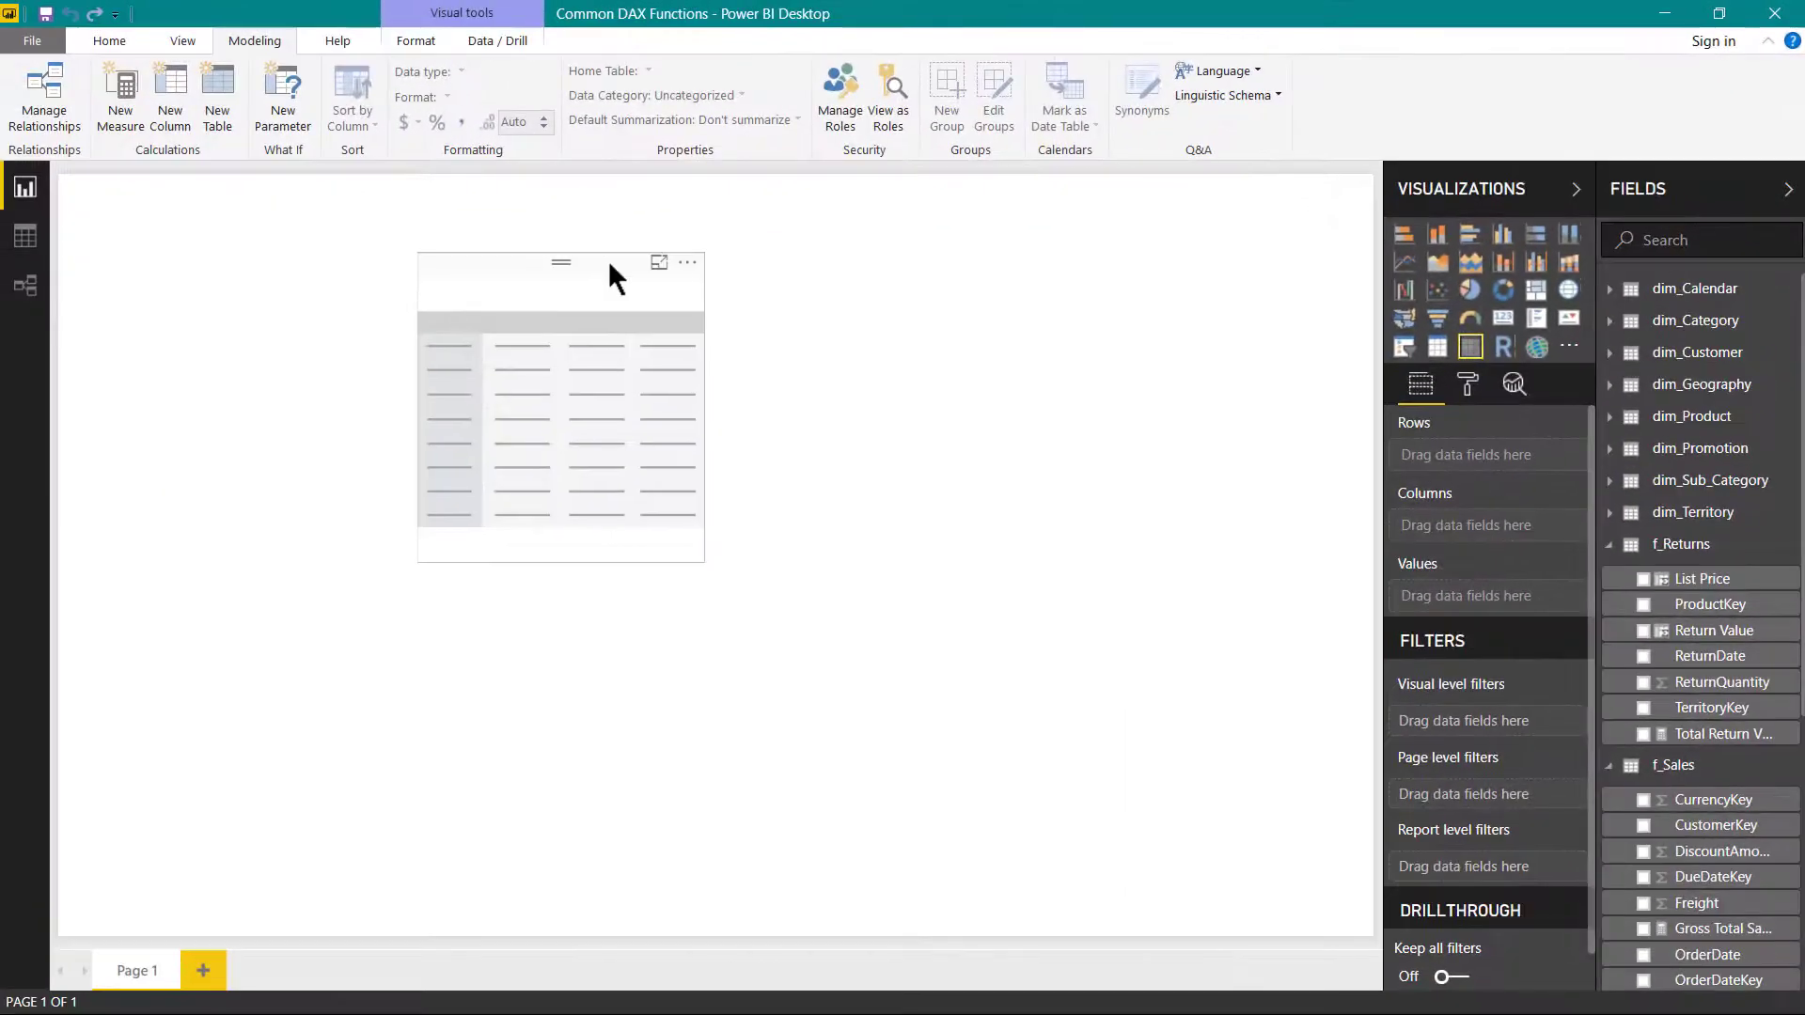
- Add ModelName from dim_Product to the matrix rows and enlarge the visual
{"action": "left_click", "coordinate": [1609, 545]}
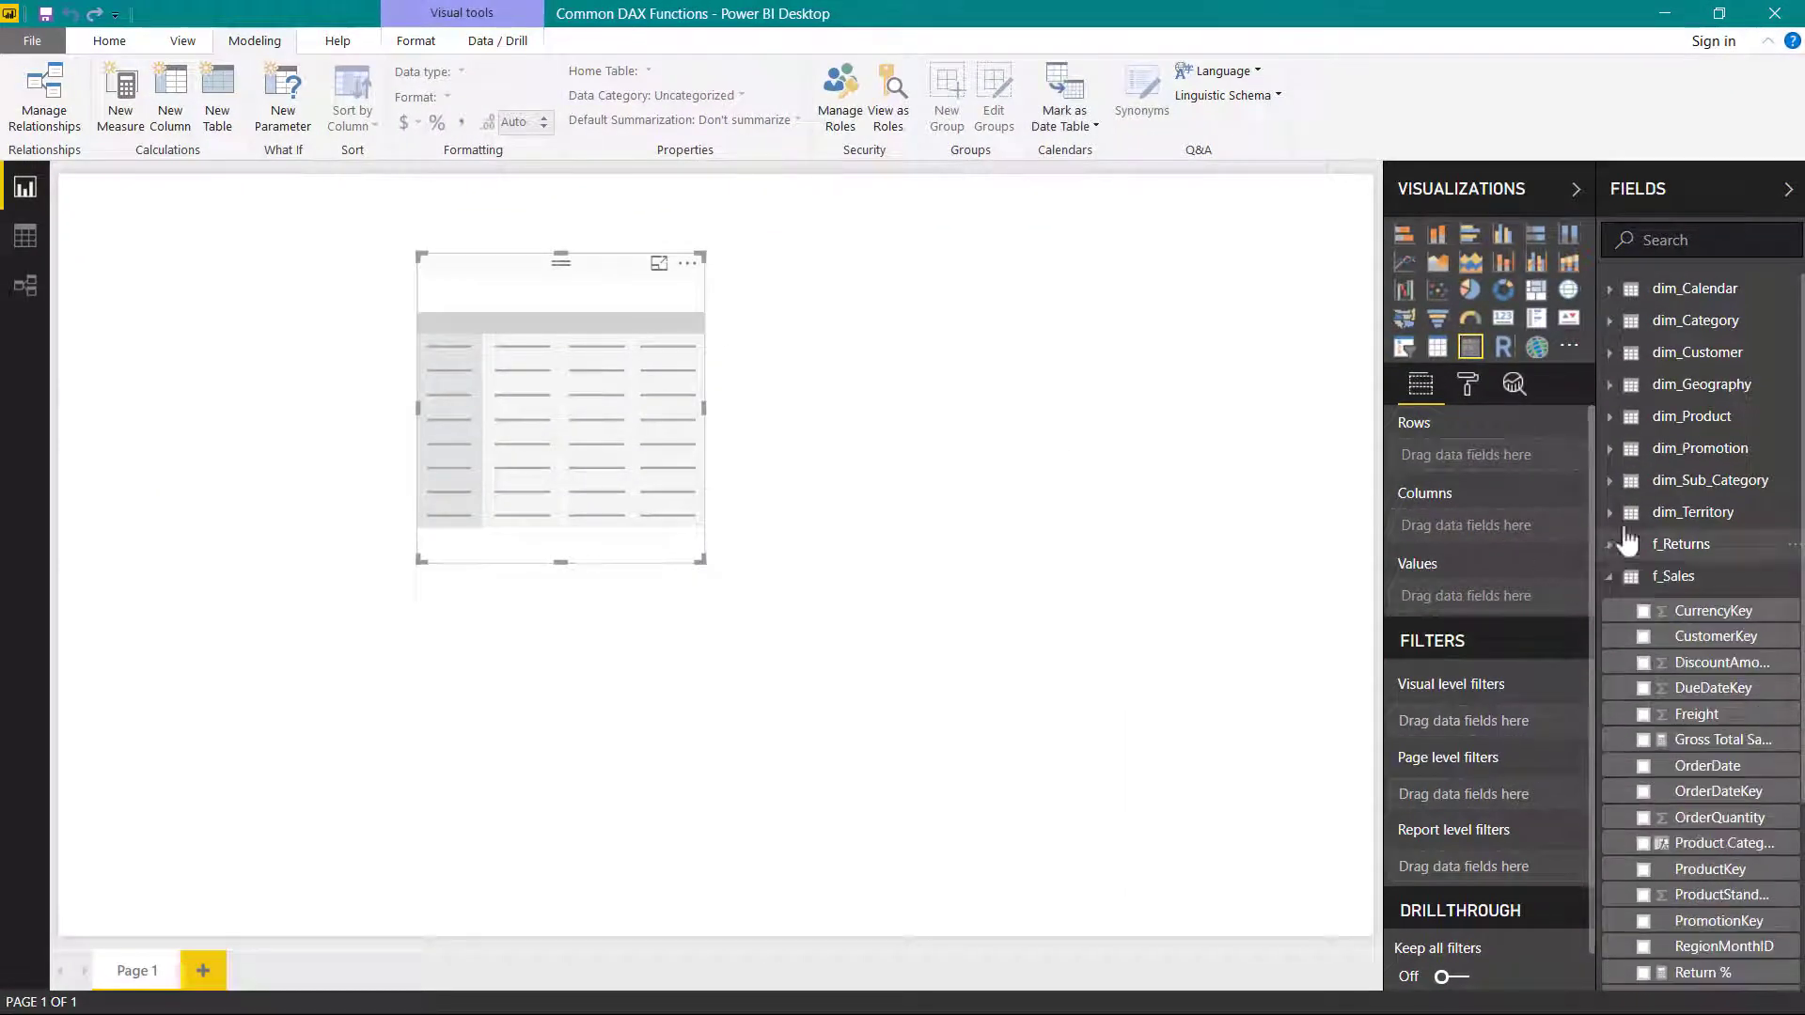
{"action": "left_click", "coordinate": [1608, 417]}
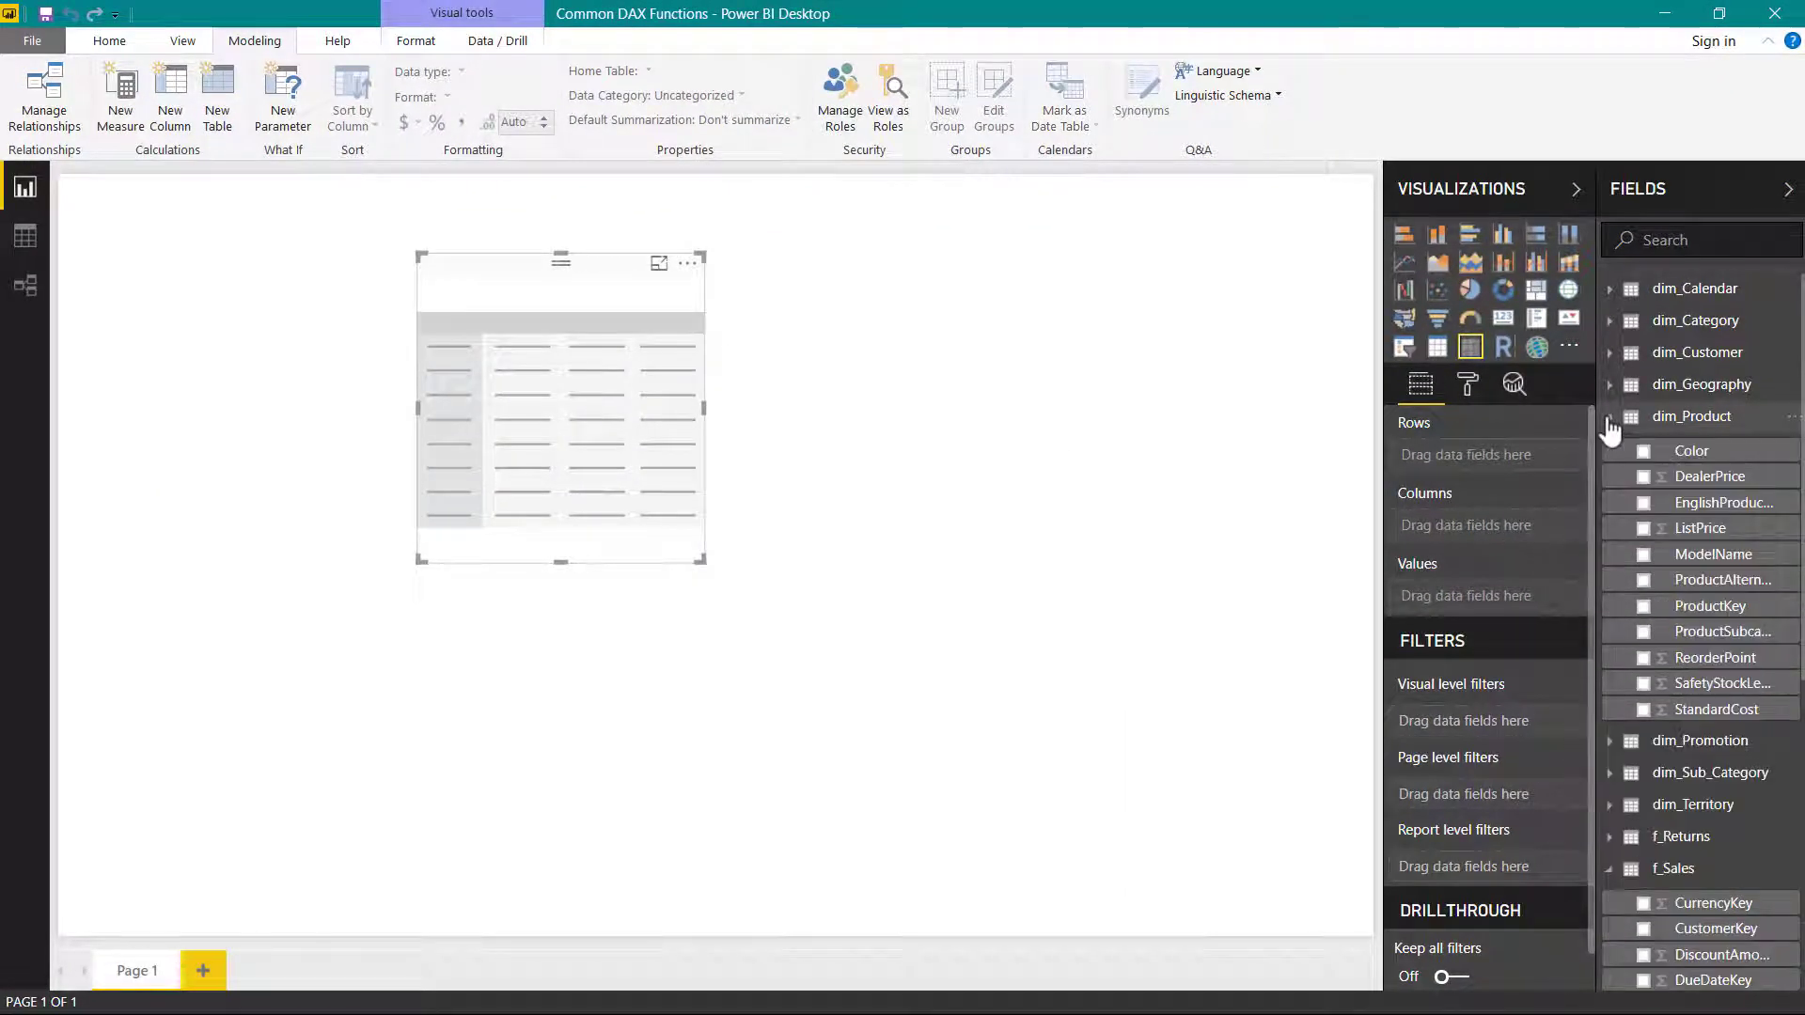
{"action": "mouse_move", "coordinate": [1713, 553]}
{"action": "left_mouse_down"}
{"action": "mouse_move", "coordinate": [1540, 540]}
{"action": "mouse_move", "coordinate": [1462, 470]}
{"action": "left_mouse_up"}
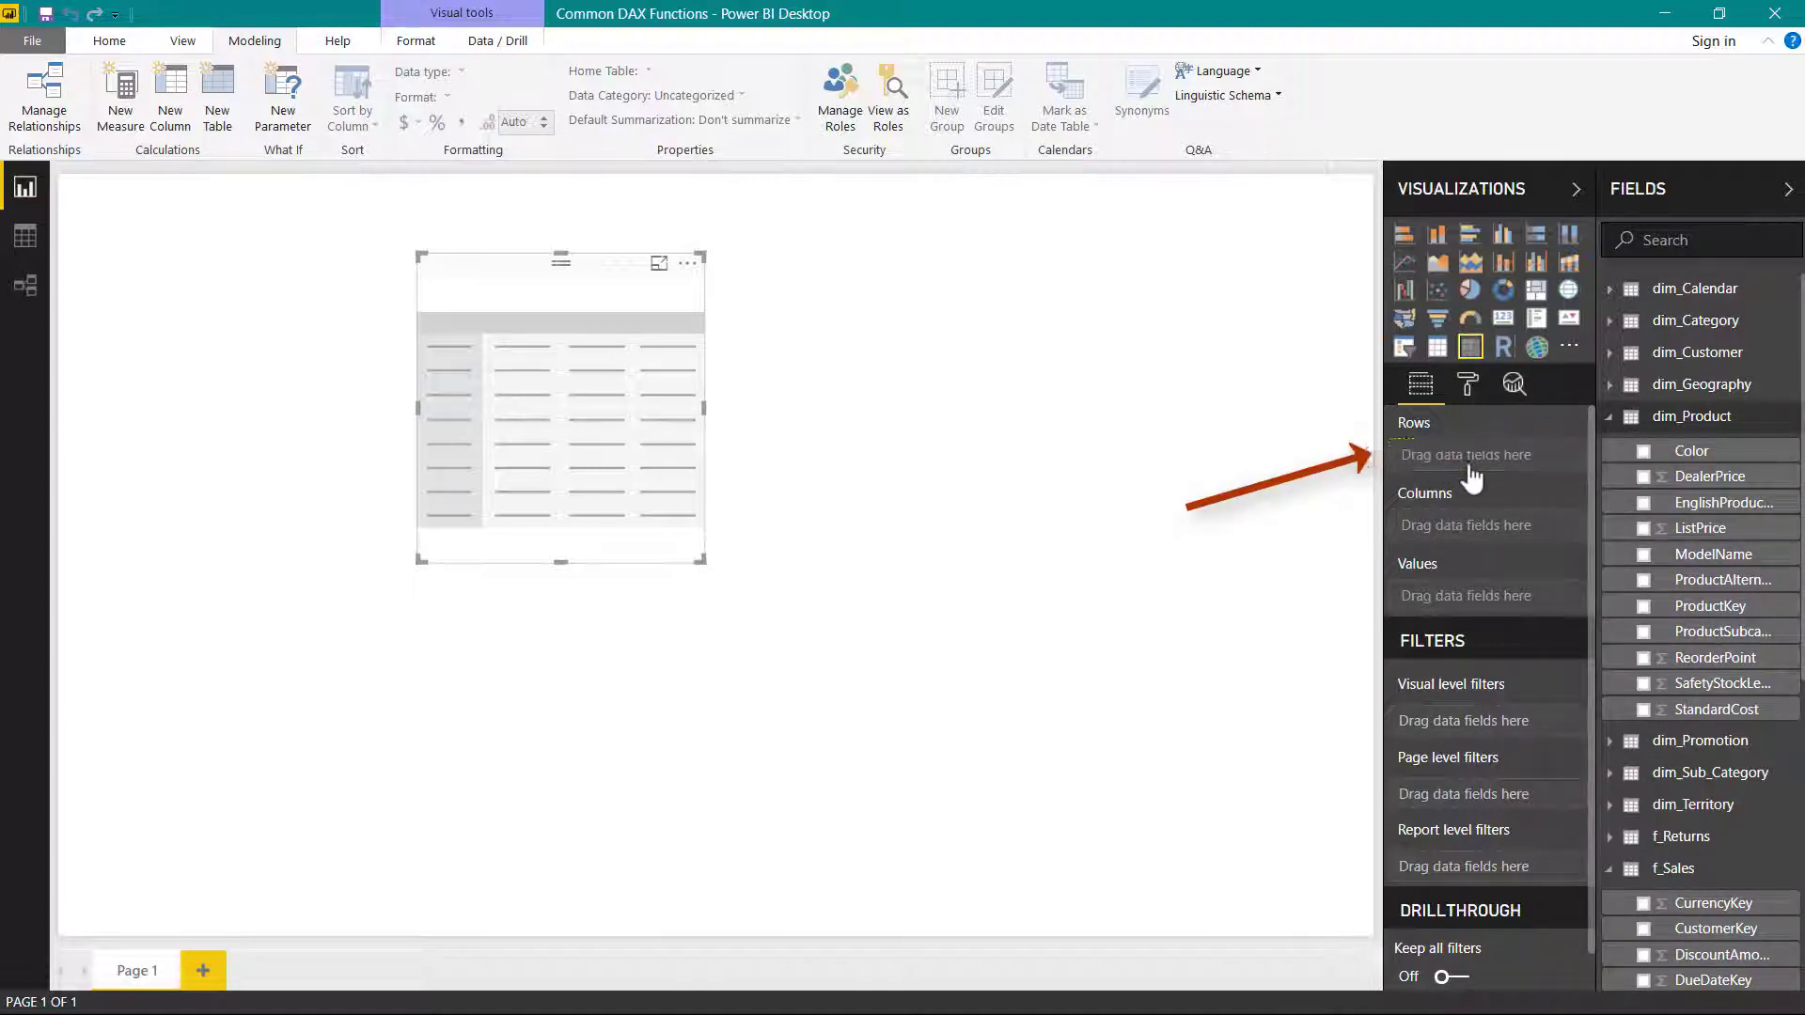
{"action": "left_click_drag", "start_coordinate": [703, 559], "coordinate": [887, 747]}
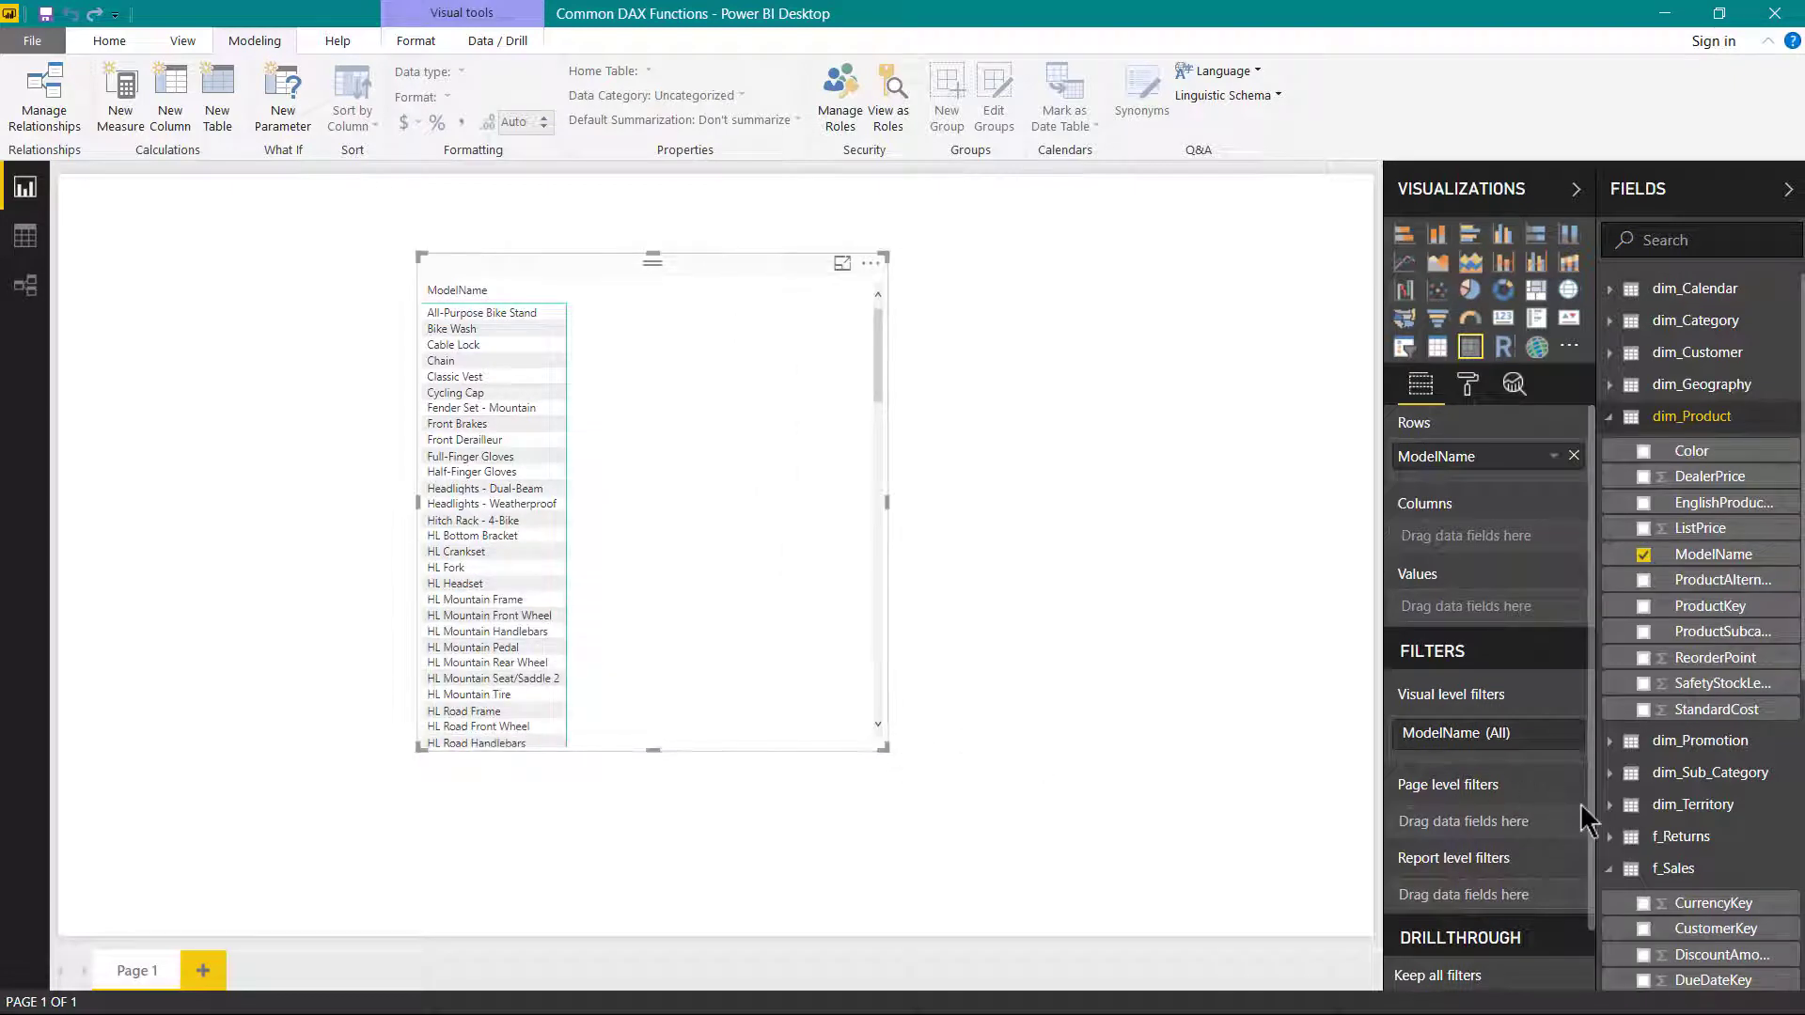
- Find the Gross Total Sales Value measure in f_Sales and add it to the matrix values
{"action": "left_click", "coordinate": [1610, 417]}
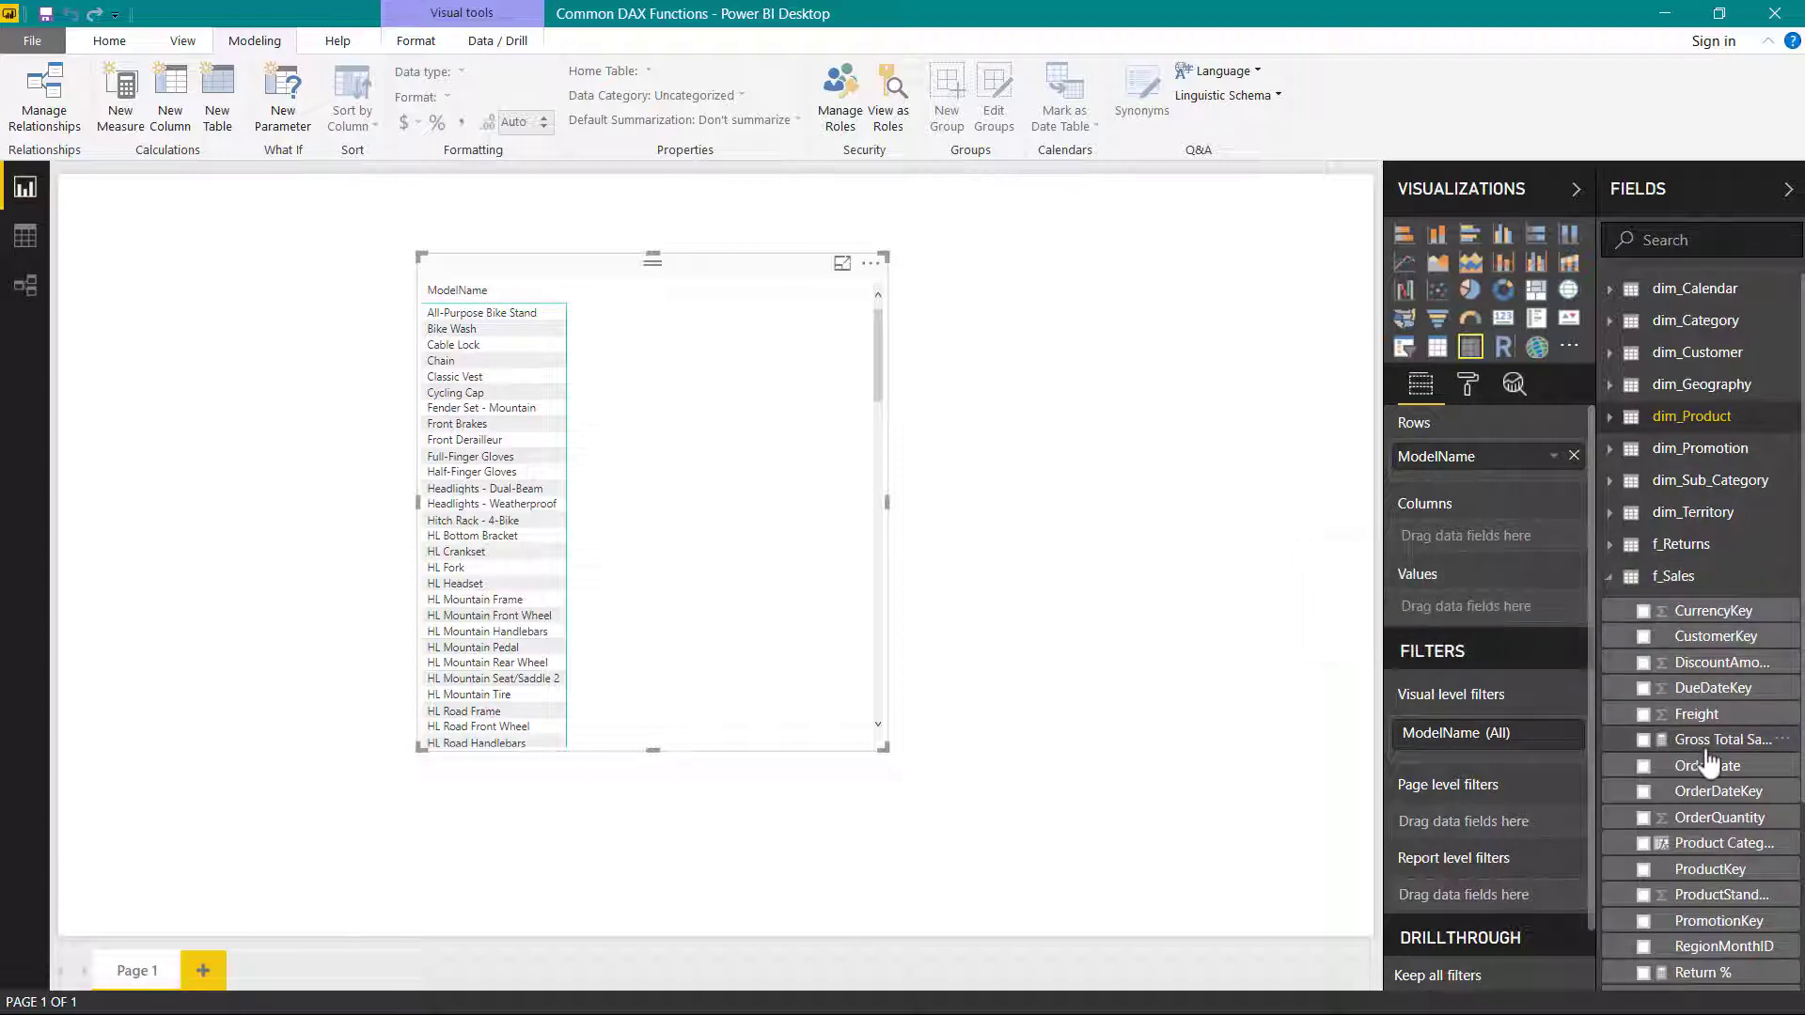
{"action": "scroll", "coordinate": [1709, 761], "scroll_direction": "down", "scroll_amount": 3}
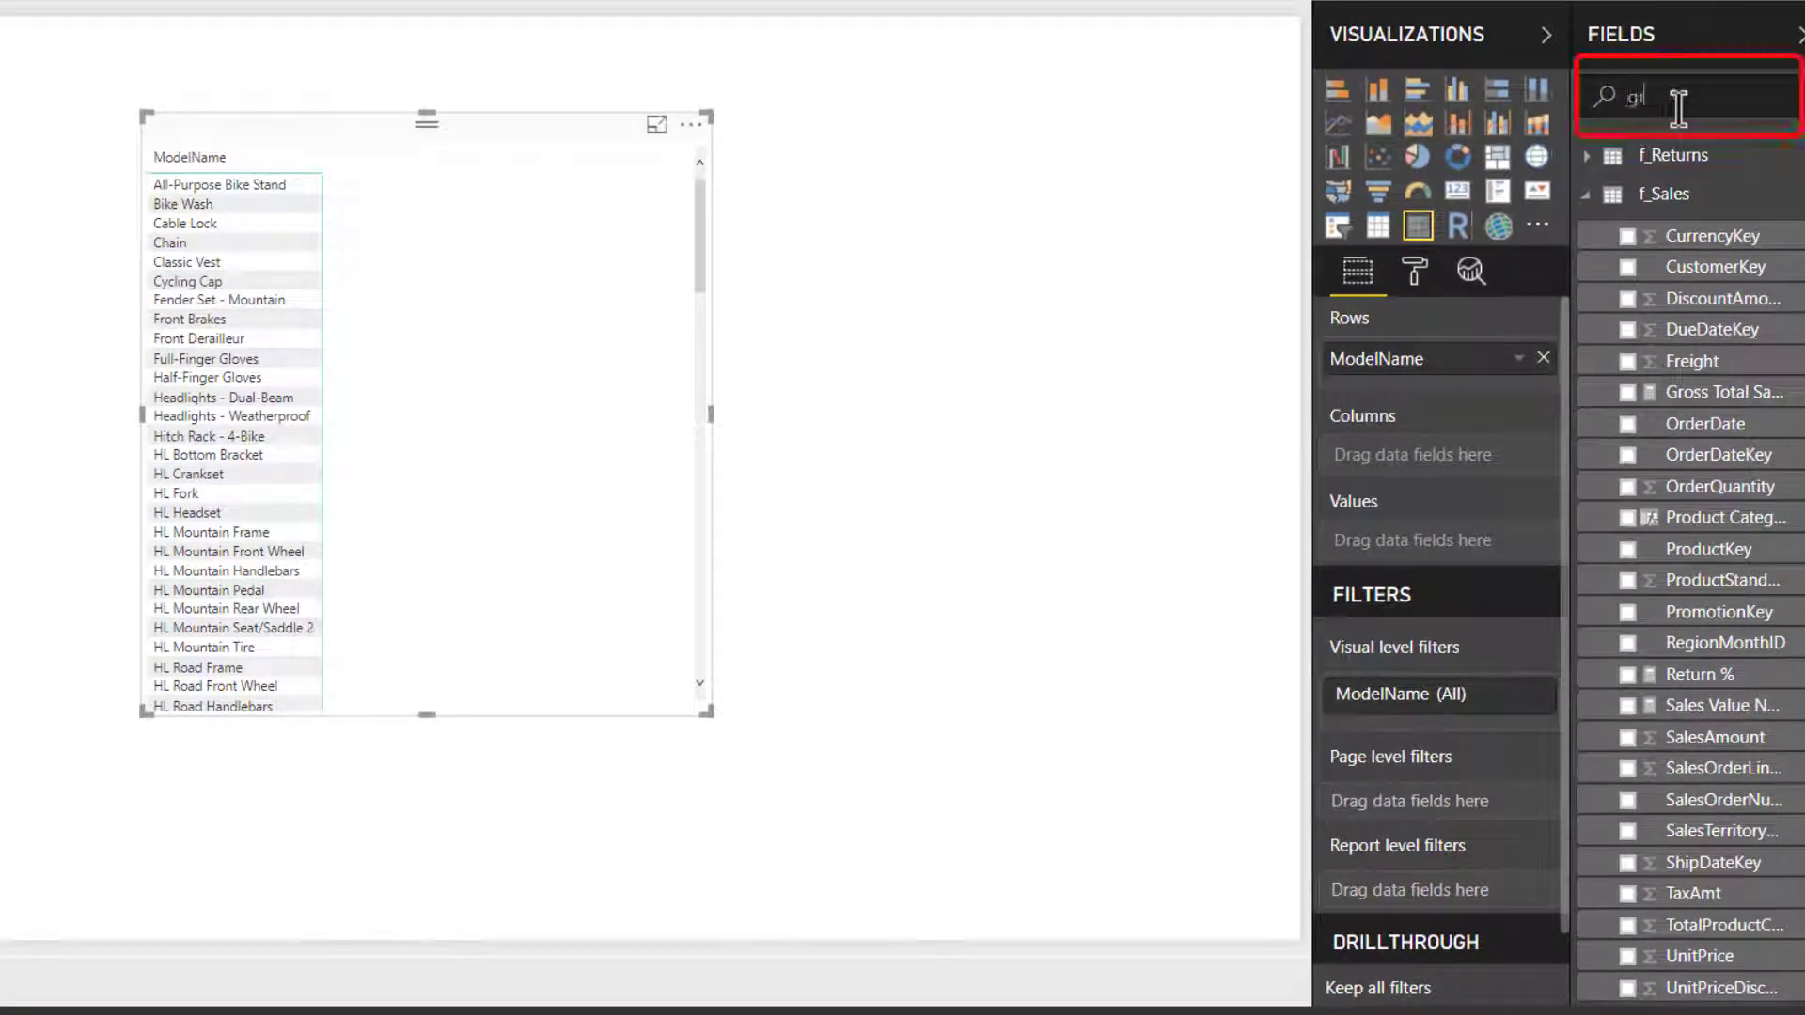
{"action": "type", "text": "o"}
{"action": "left_click_drag", "start_coordinate": [1655, 276], "coordinate": [1451, 564]}
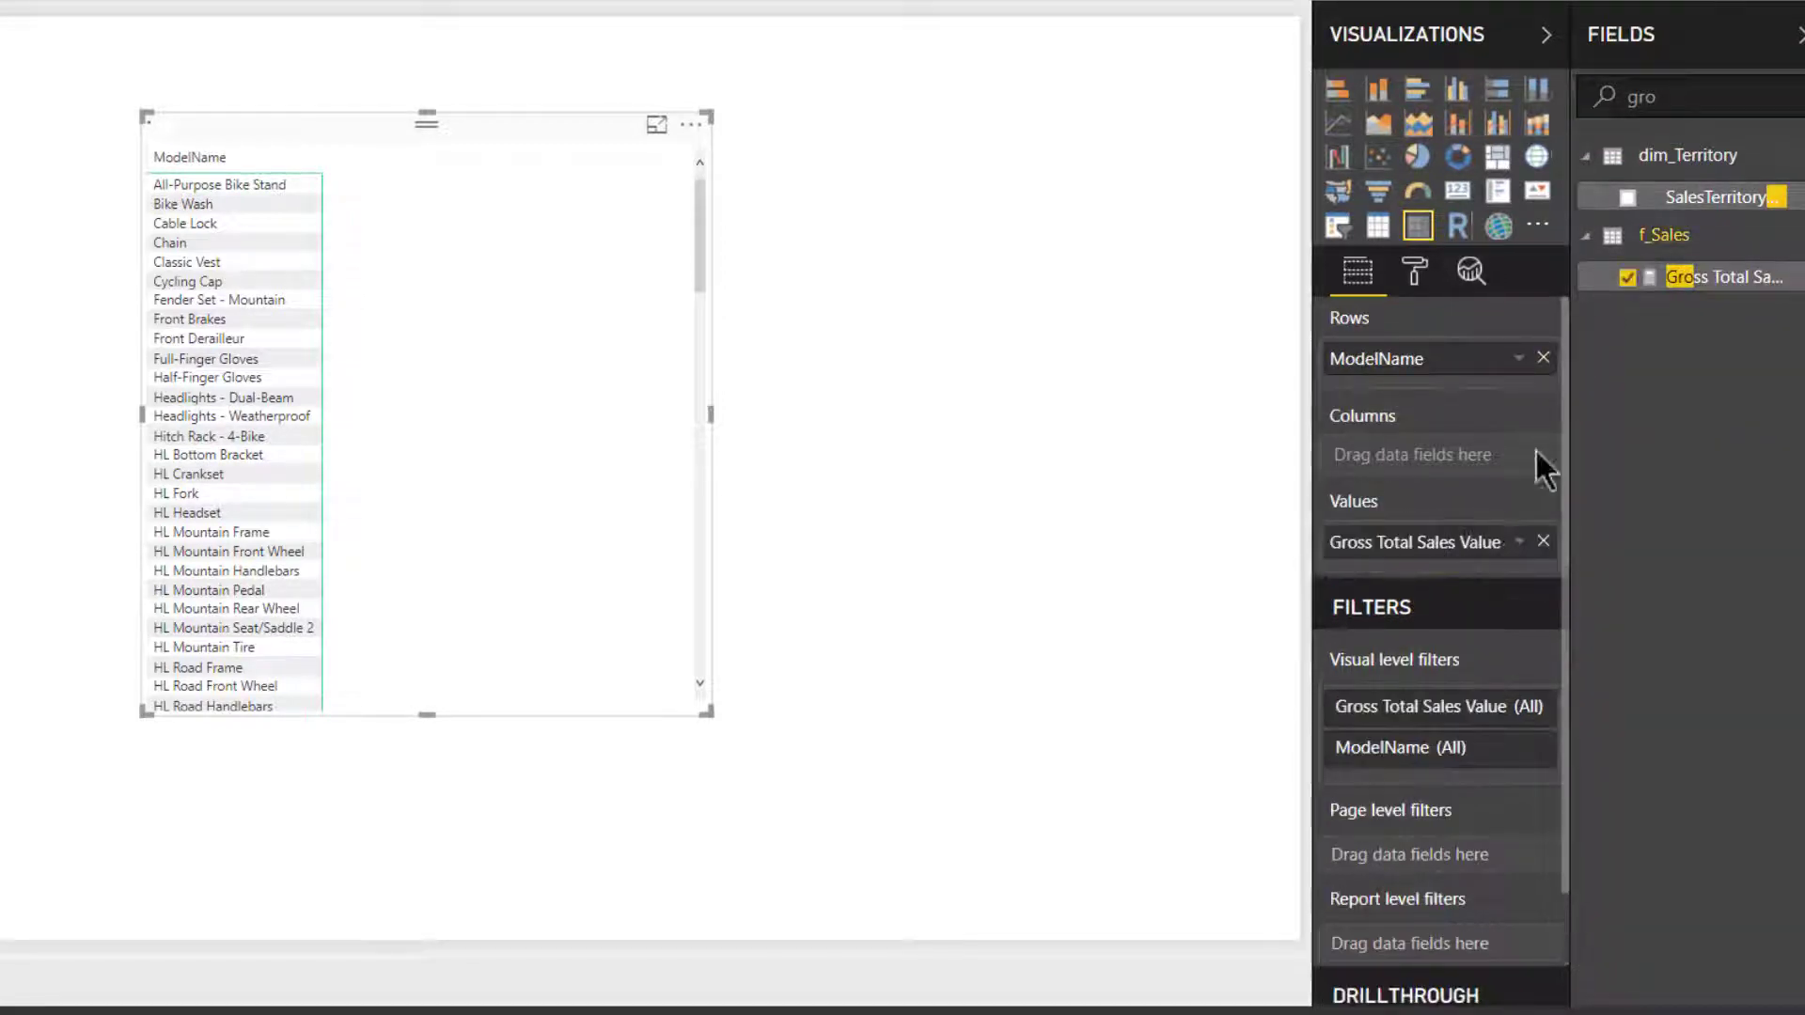
- Search the fields for "total re" and add Total Return Value to the matrix values
{"action": "left_click_drag", "start_coordinate": [1679, 93], "coordinate": [1560, 94]}
{"action": "type", "text": "l"}
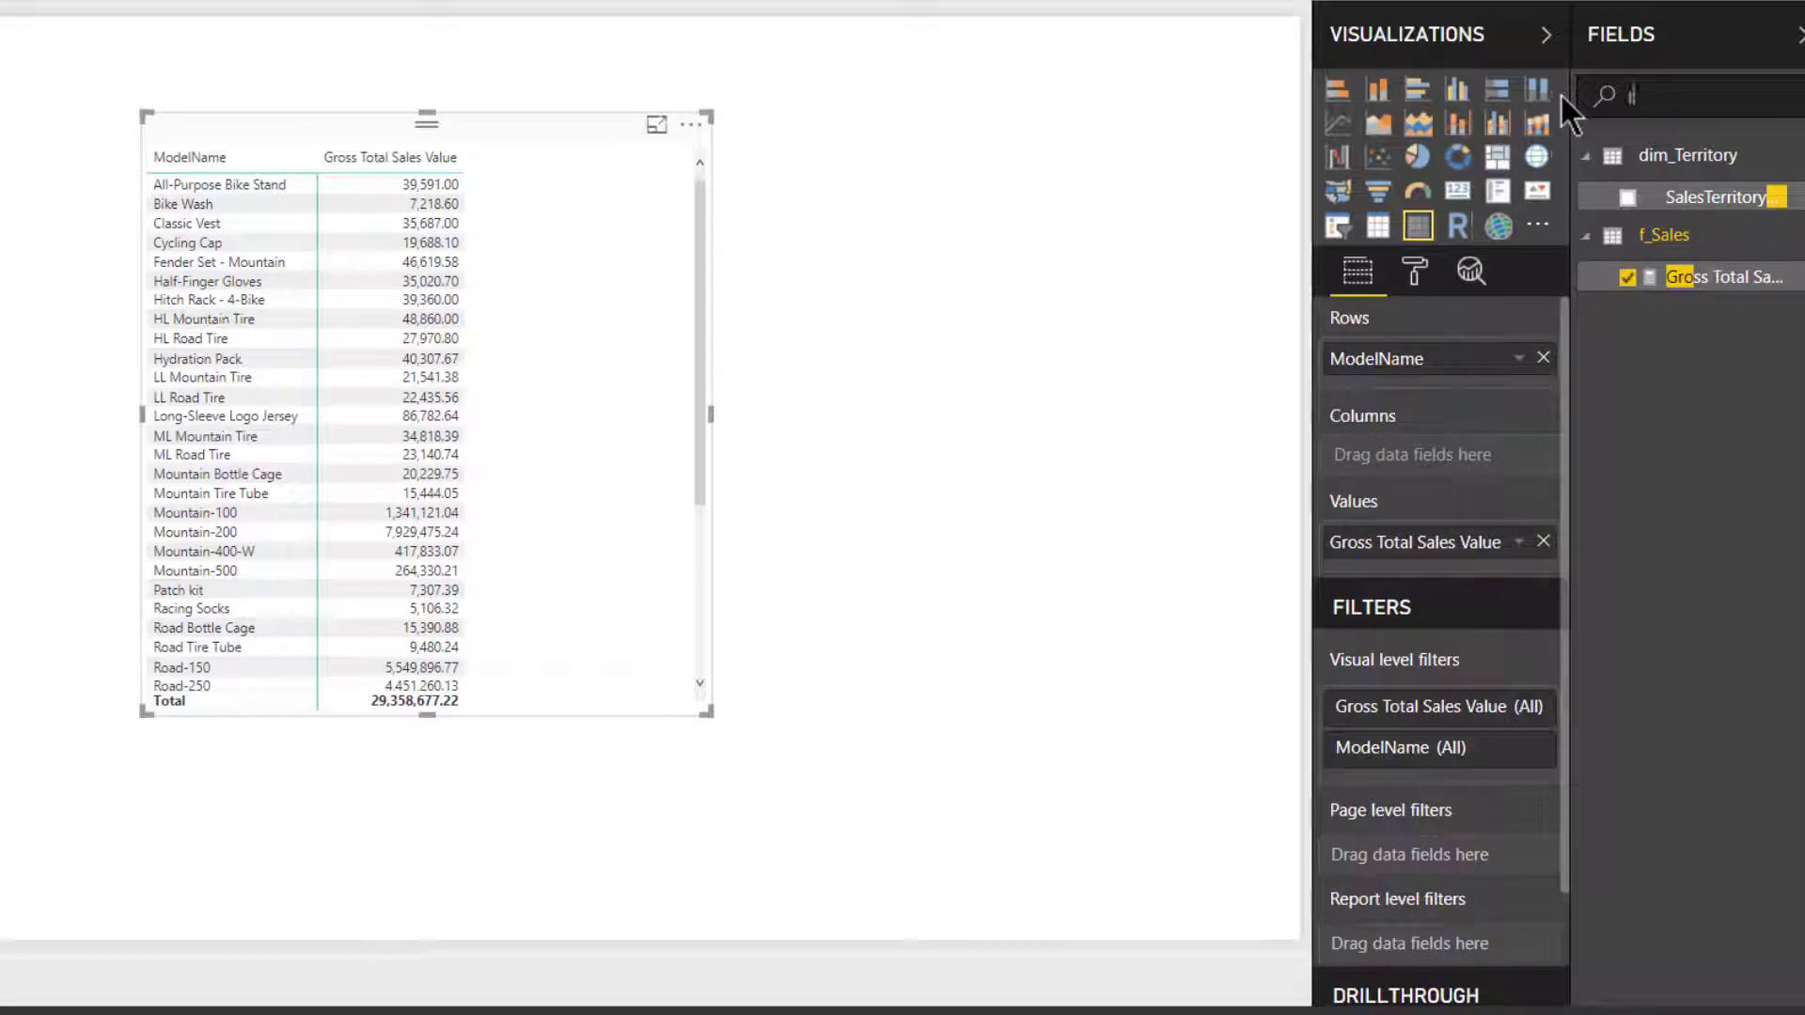
{"action": "type", "text": "otal re"}
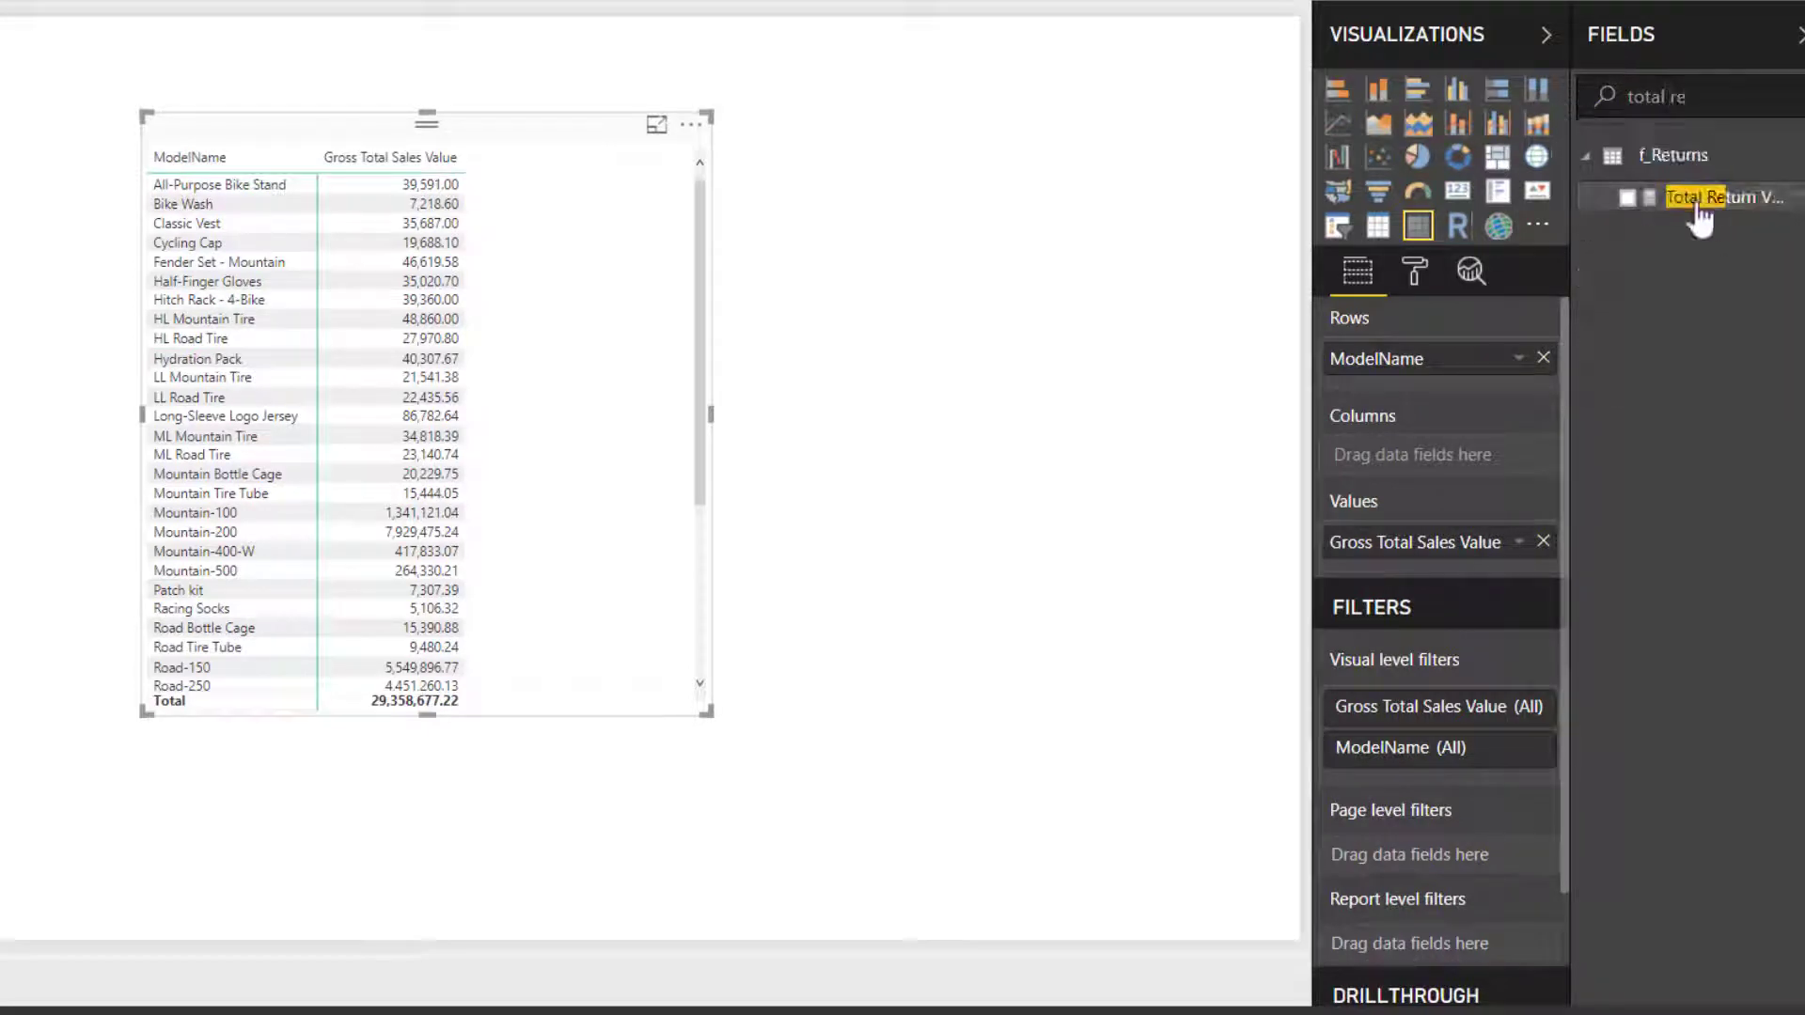
{"action": "left_click_drag", "start_coordinate": [1699, 216], "coordinate": [1478, 576]}
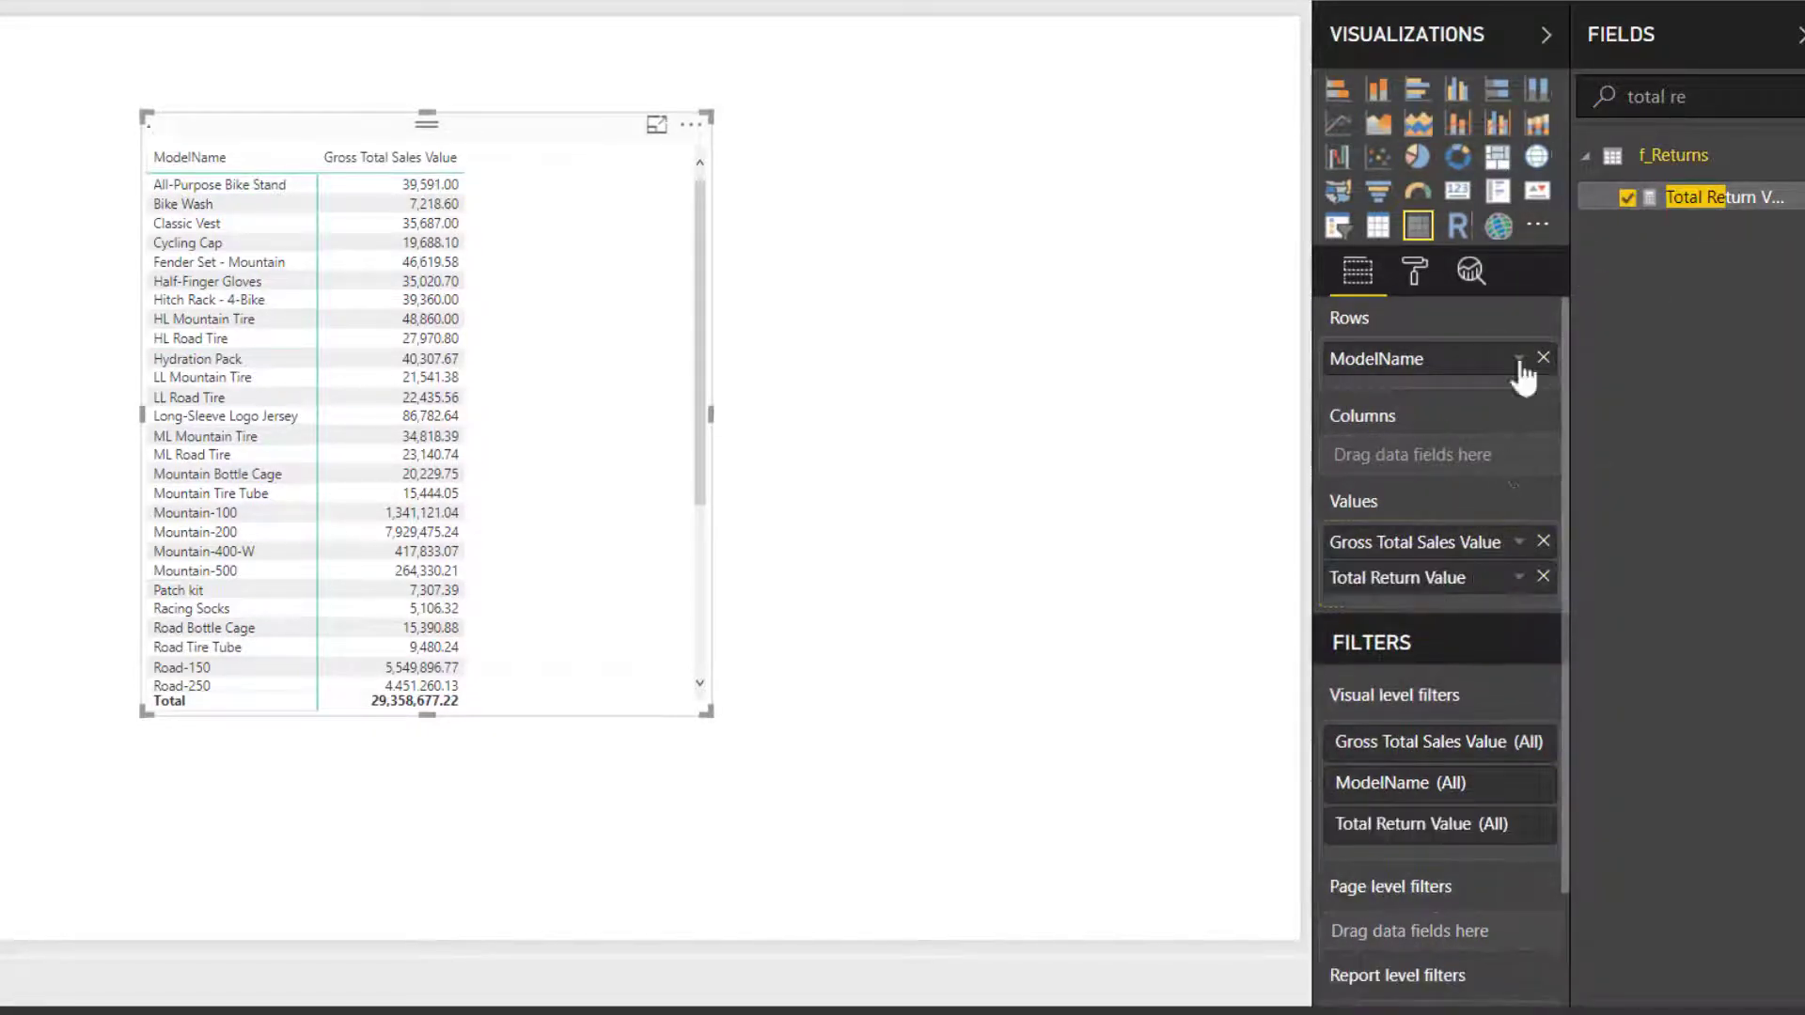
- Search the fields for "sales v" and add Sales Value Net of Returns to the matrix values
{"action": "left_click_drag", "start_coordinate": [1692, 95], "coordinate": [1581, 94]}
{"action": "type", "text": "sales "}
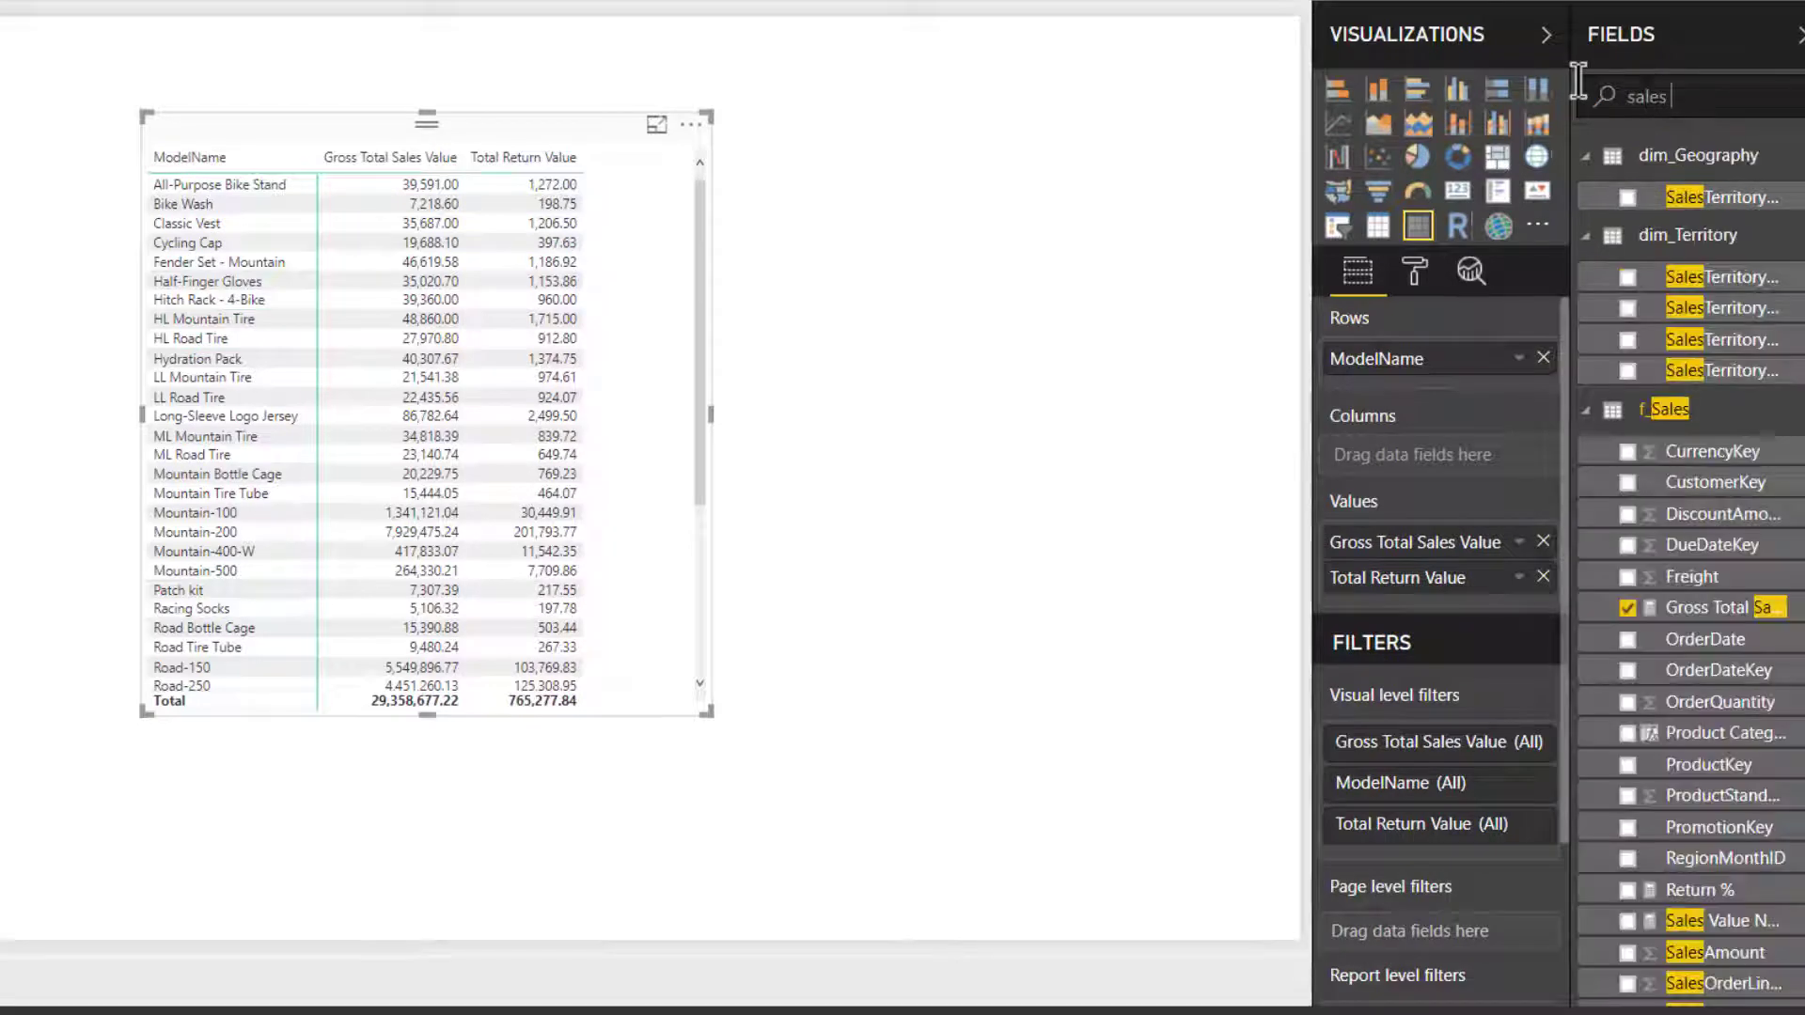
{"action": "type", "text": "v"}
{"action": "left_click_drag", "start_coordinate": [1692, 230], "coordinate": [1430, 618]}
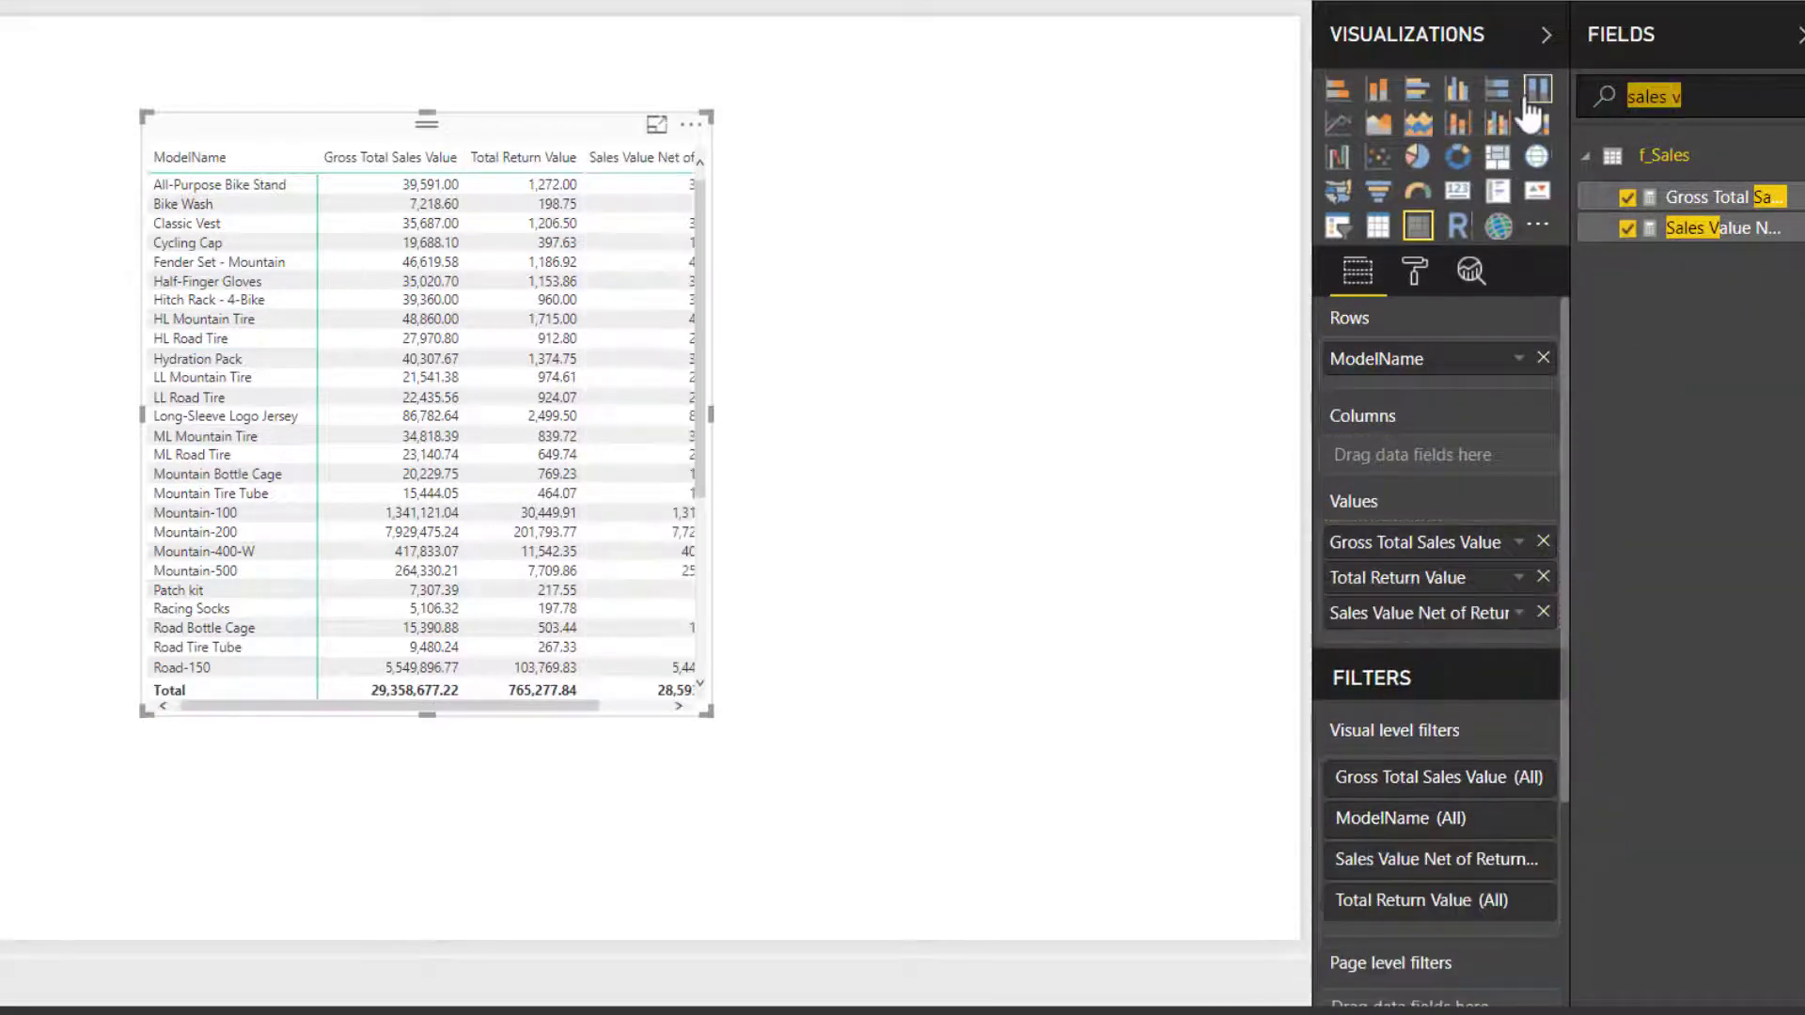
- Add the Return % measure to the matrix values and enlarge the visual so all columns fit
{"action": "type", "text": "retur"}
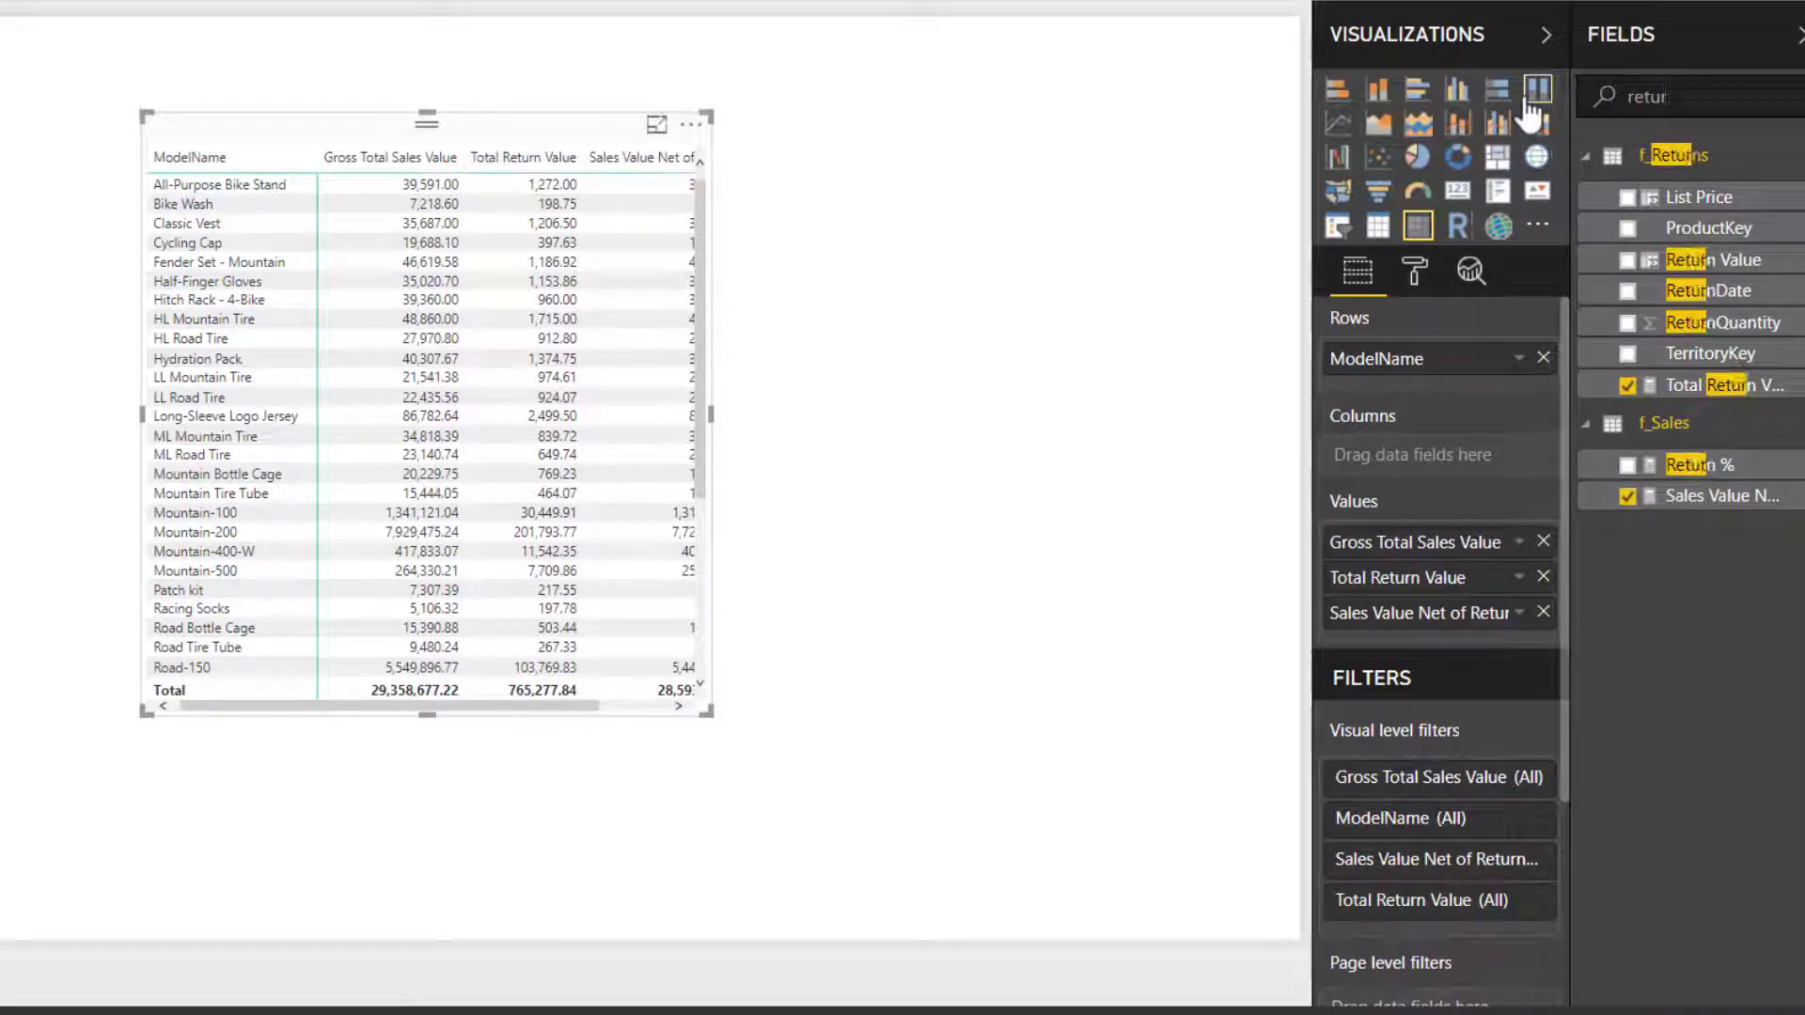
{"action": "left_click_drag", "start_coordinate": [1720, 468], "coordinate": [1451, 639]}
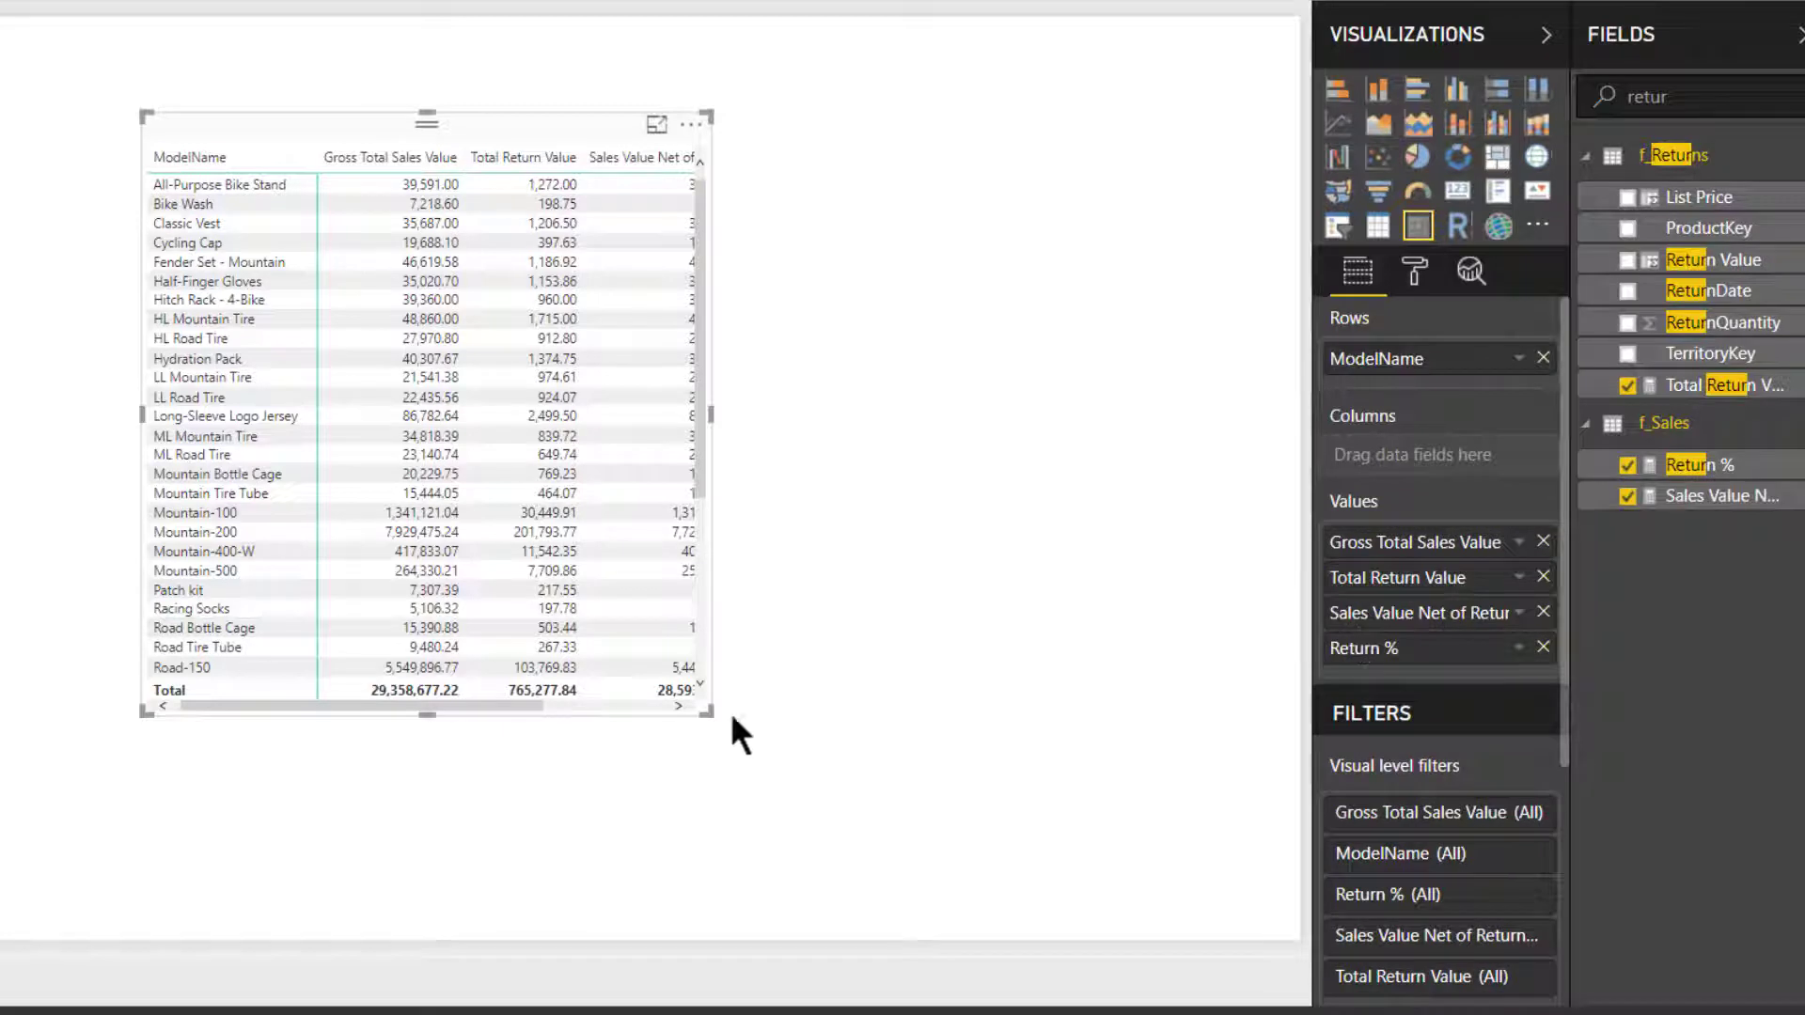
{"action": "left_click_drag", "start_coordinate": [710, 718], "coordinate": [1038, 900]}
- Set the text size of the matrix values to 11
{"action": "left_click", "coordinate": [1416, 272]}
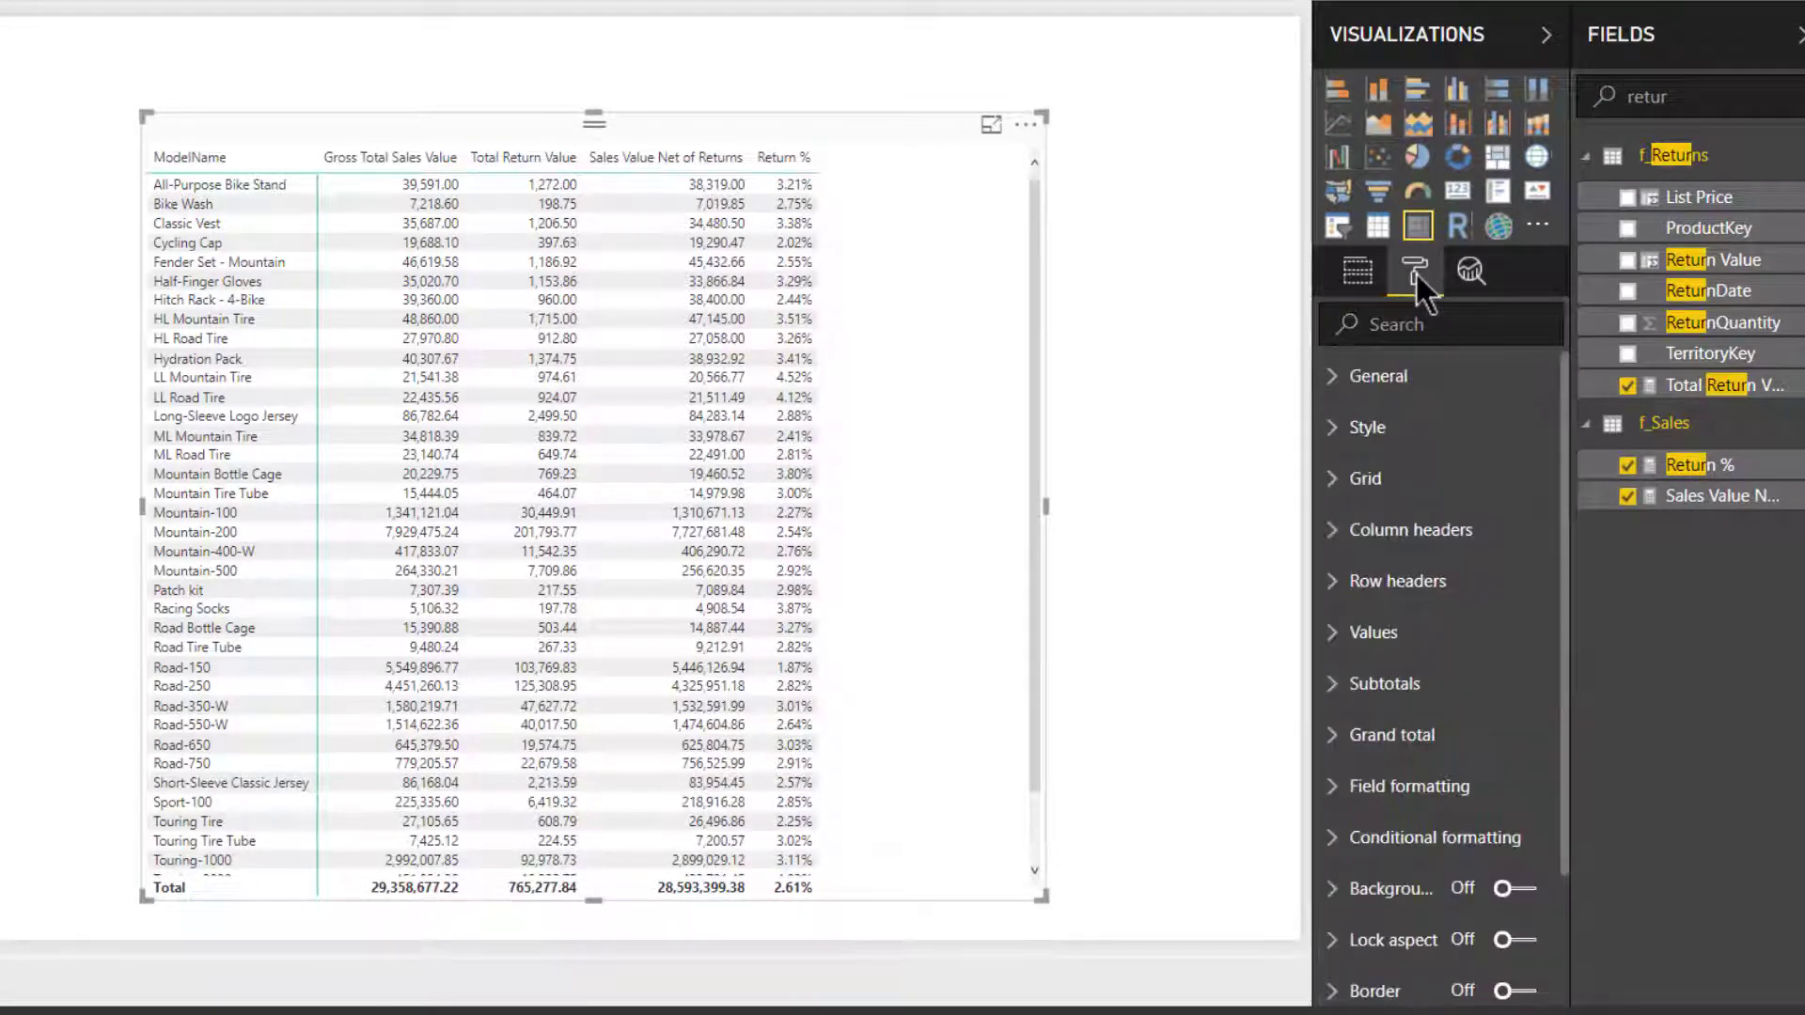
{"action": "left_click", "coordinate": [1410, 648]}
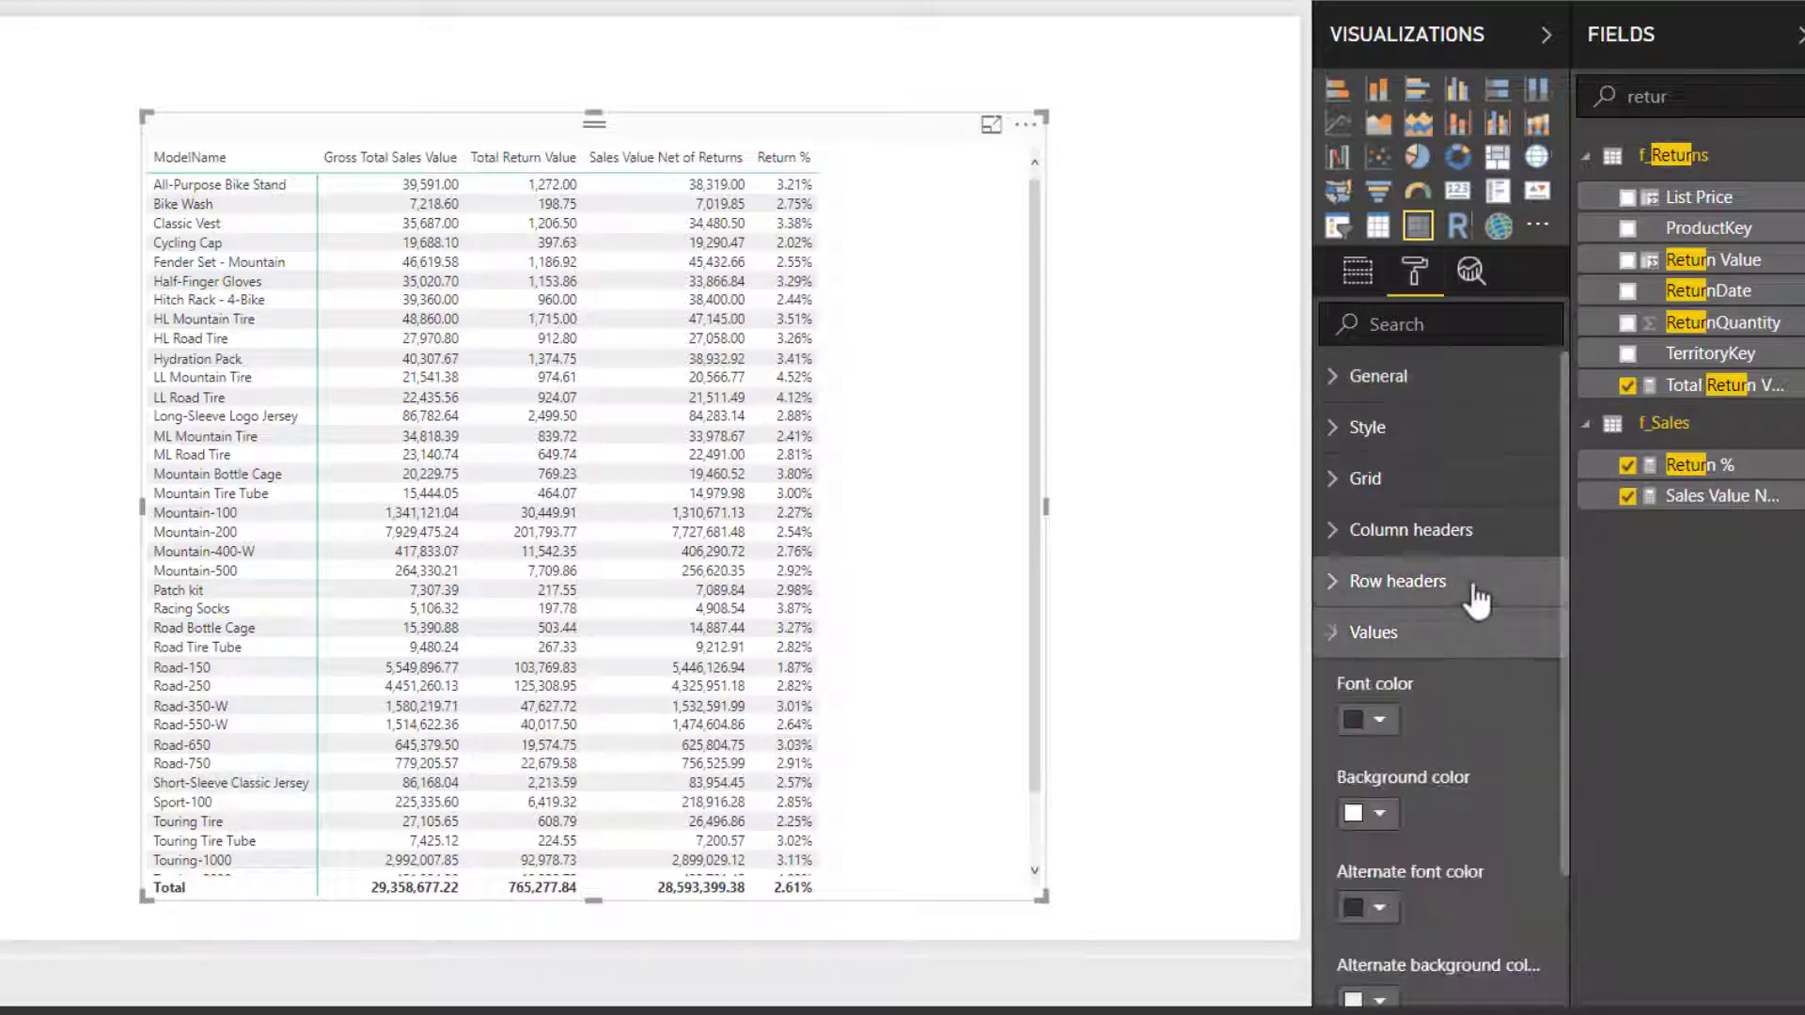
{"action": "scroll", "coordinate": [1472, 592], "scroll_direction": "down", "scroll_amount": 8}
{"action": "scroll", "coordinate": [1472, 583], "scroll_direction": "down", "scroll_amount": 5}
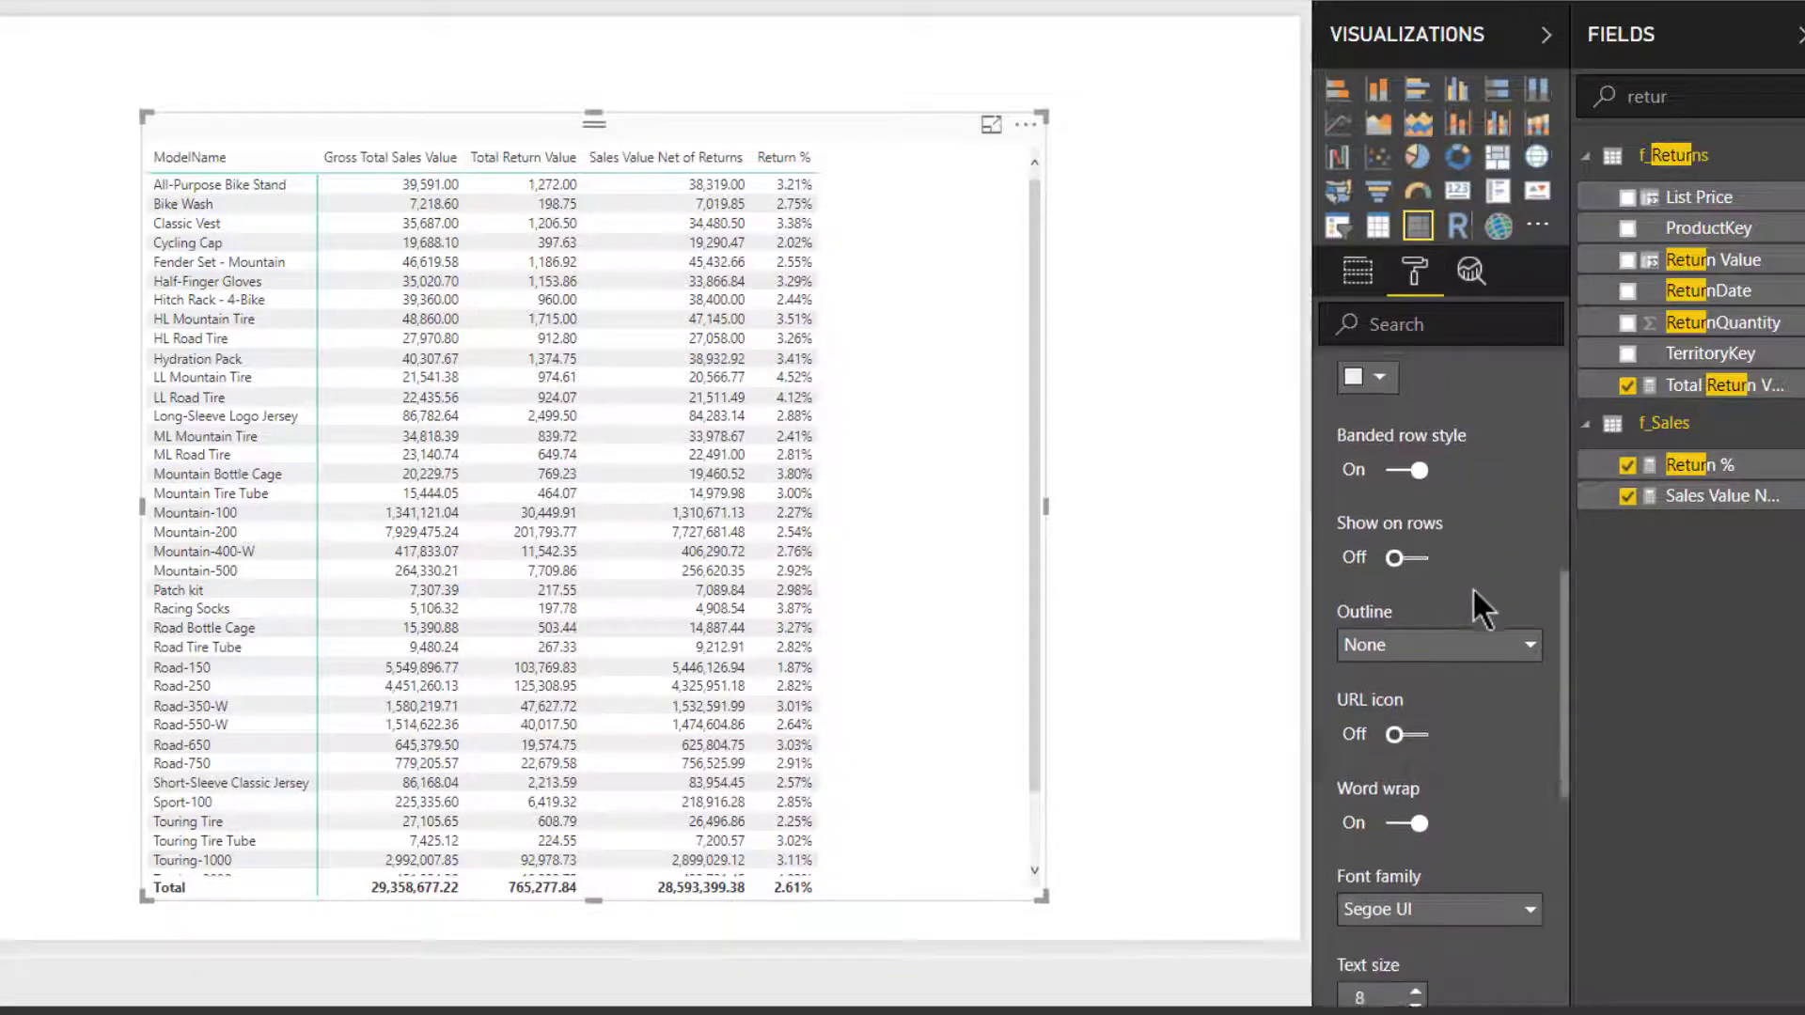
{"action": "left_click", "coordinate": [1417, 481]}
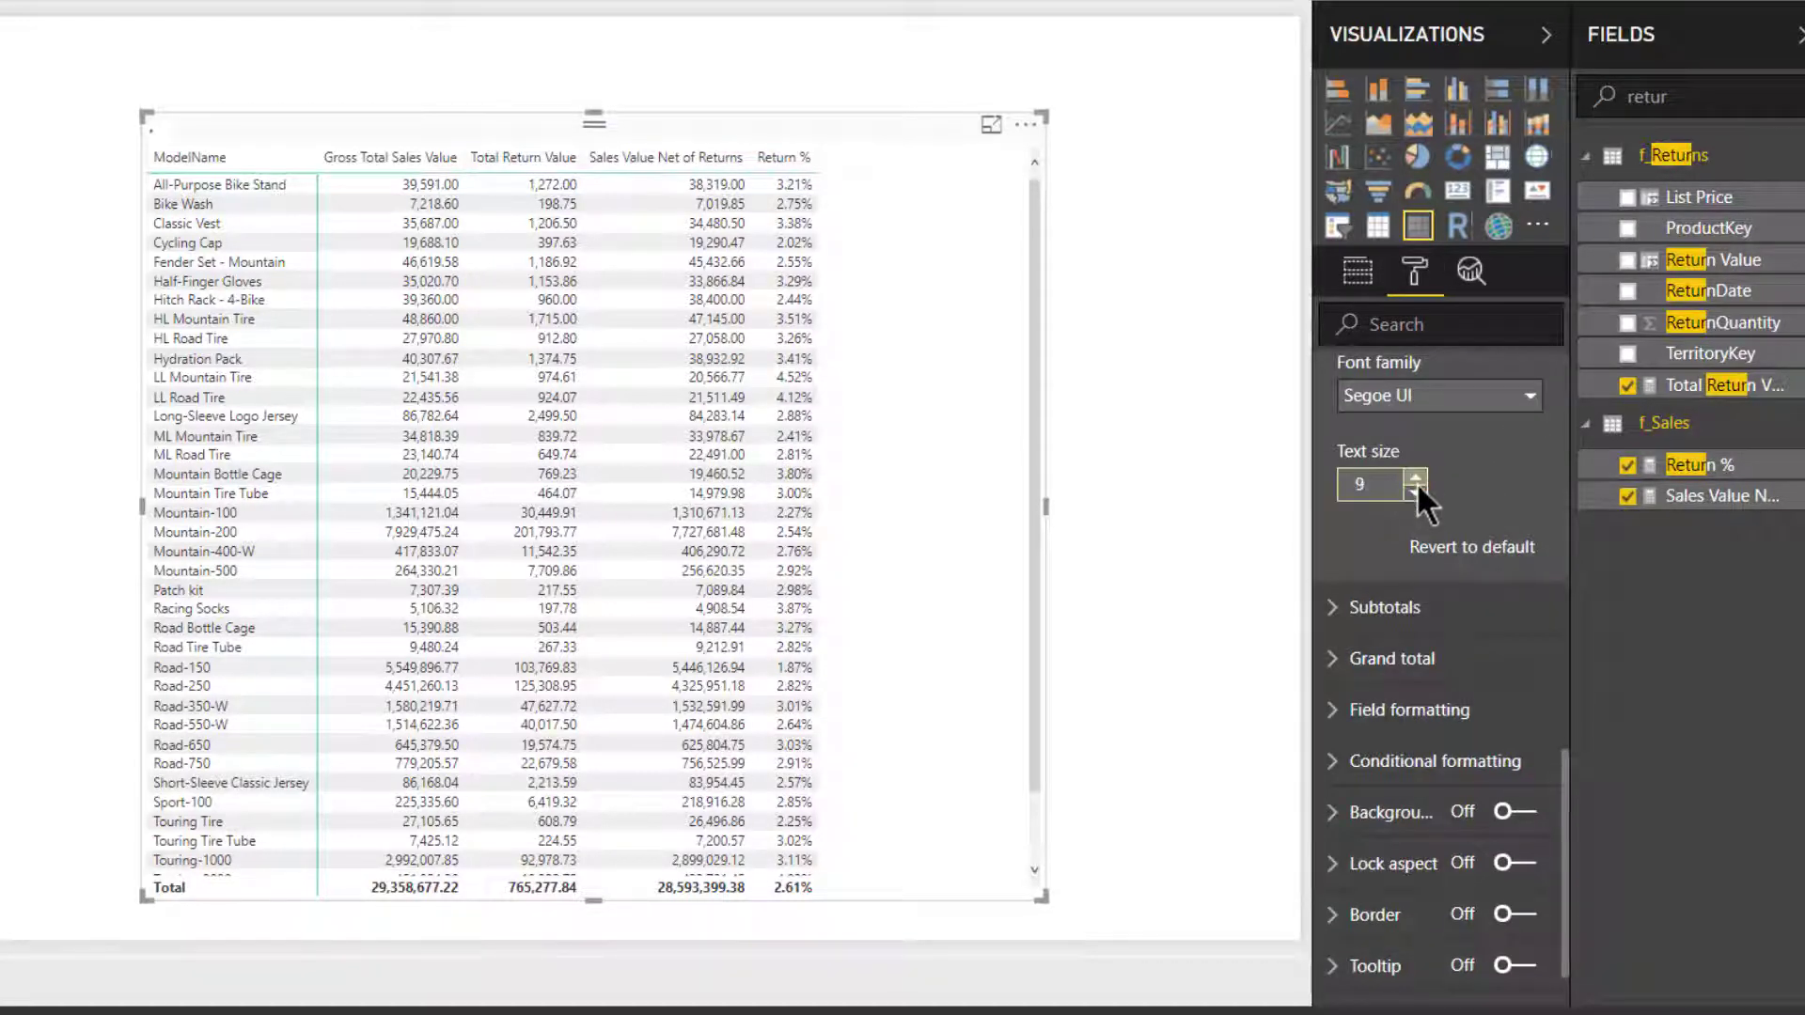
{"action": "left_click", "coordinate": [1417, 489]}
{"action": "left_click", "coordinate": [1417, 480]}
{"action": "left_click", "coordinate": [1417, 481]}
{"action": "left_click", "coordinate": [1417, 481]}
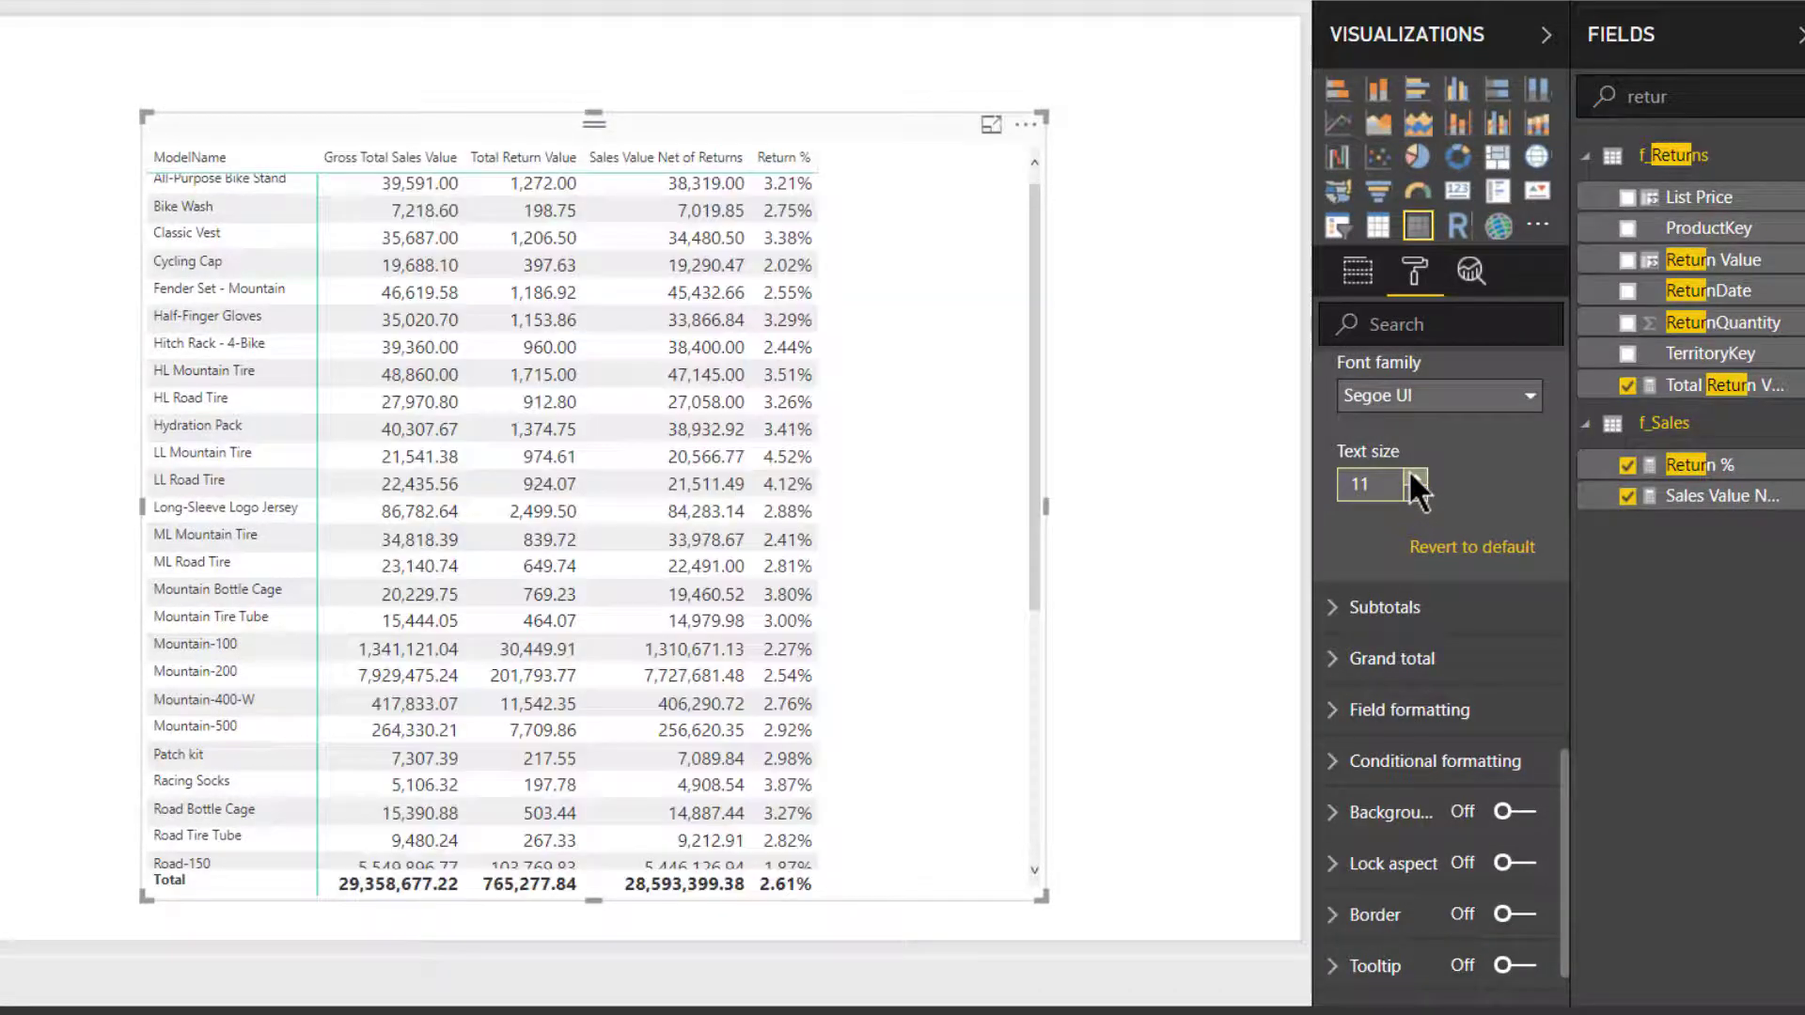
{"action": "scroll", "coordinate": [1485, 482], "scroll_direction": "up", "scroll_amount": 8}
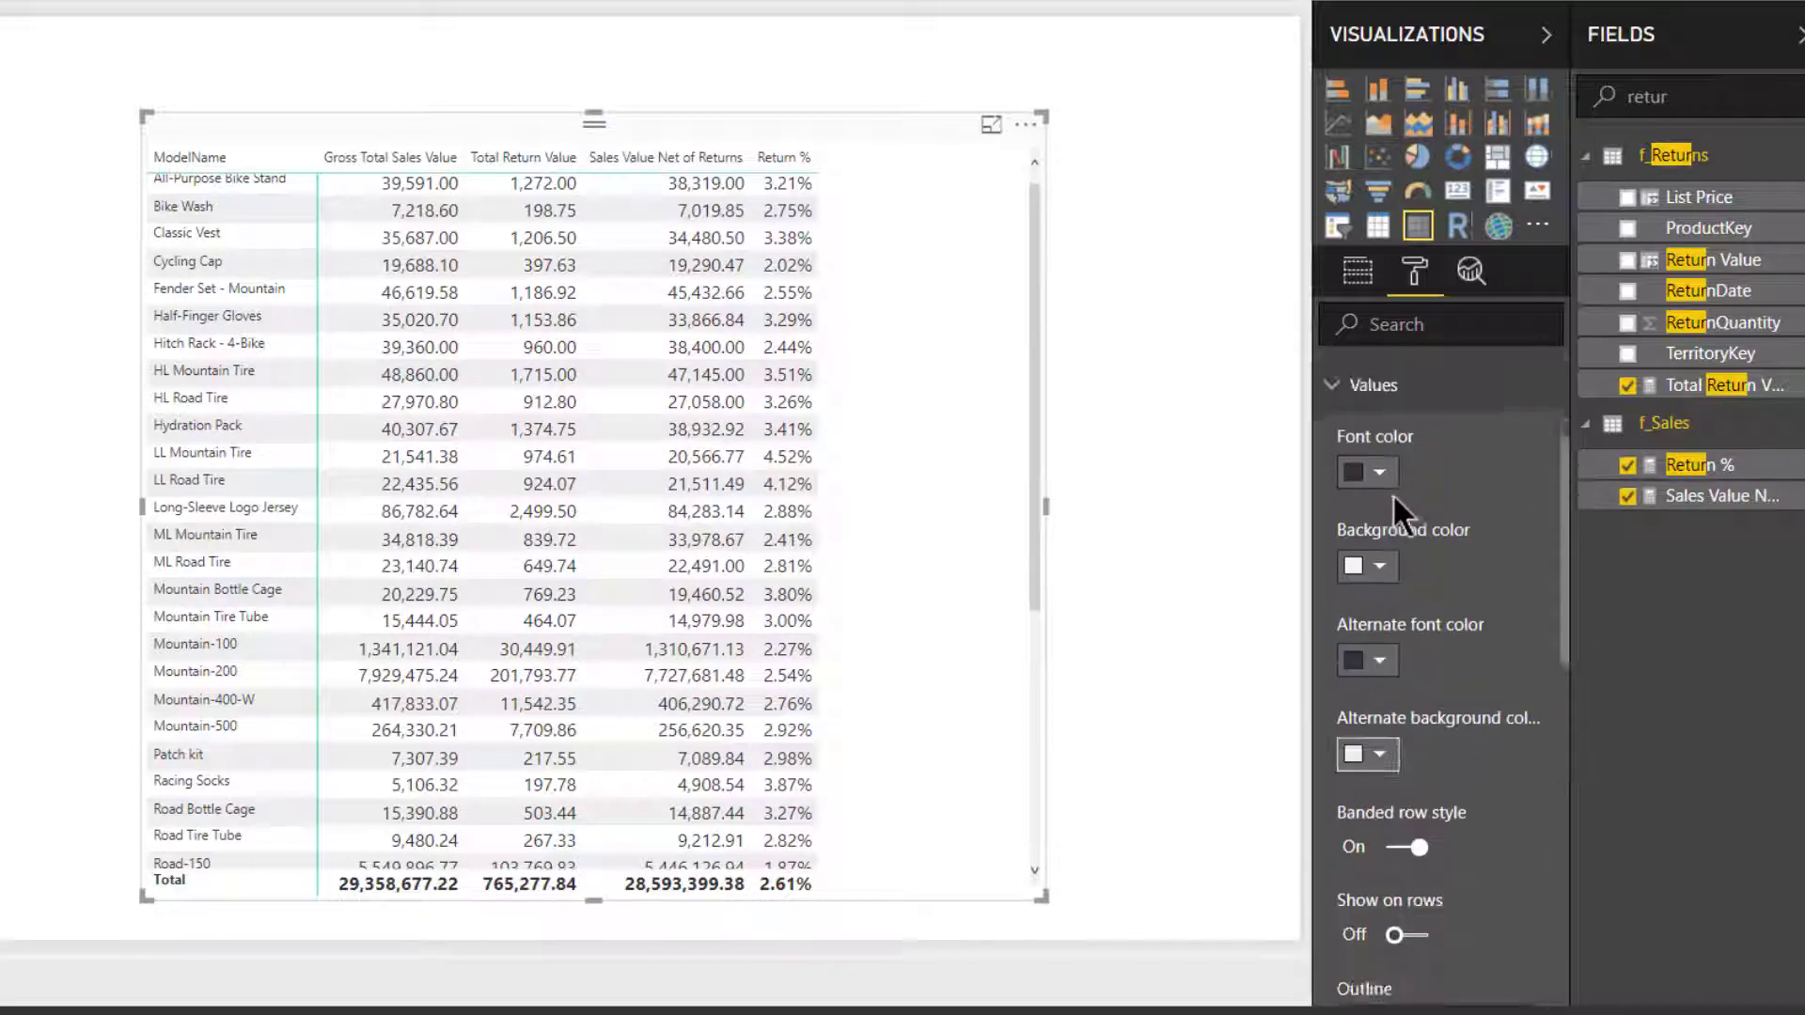
{"action": "scroll", "coordinate": [1396, 512], "scroll_direction": "up", "scroll_amount": 2}
{"action": "left_click", "coordinate": [1382, 470]}
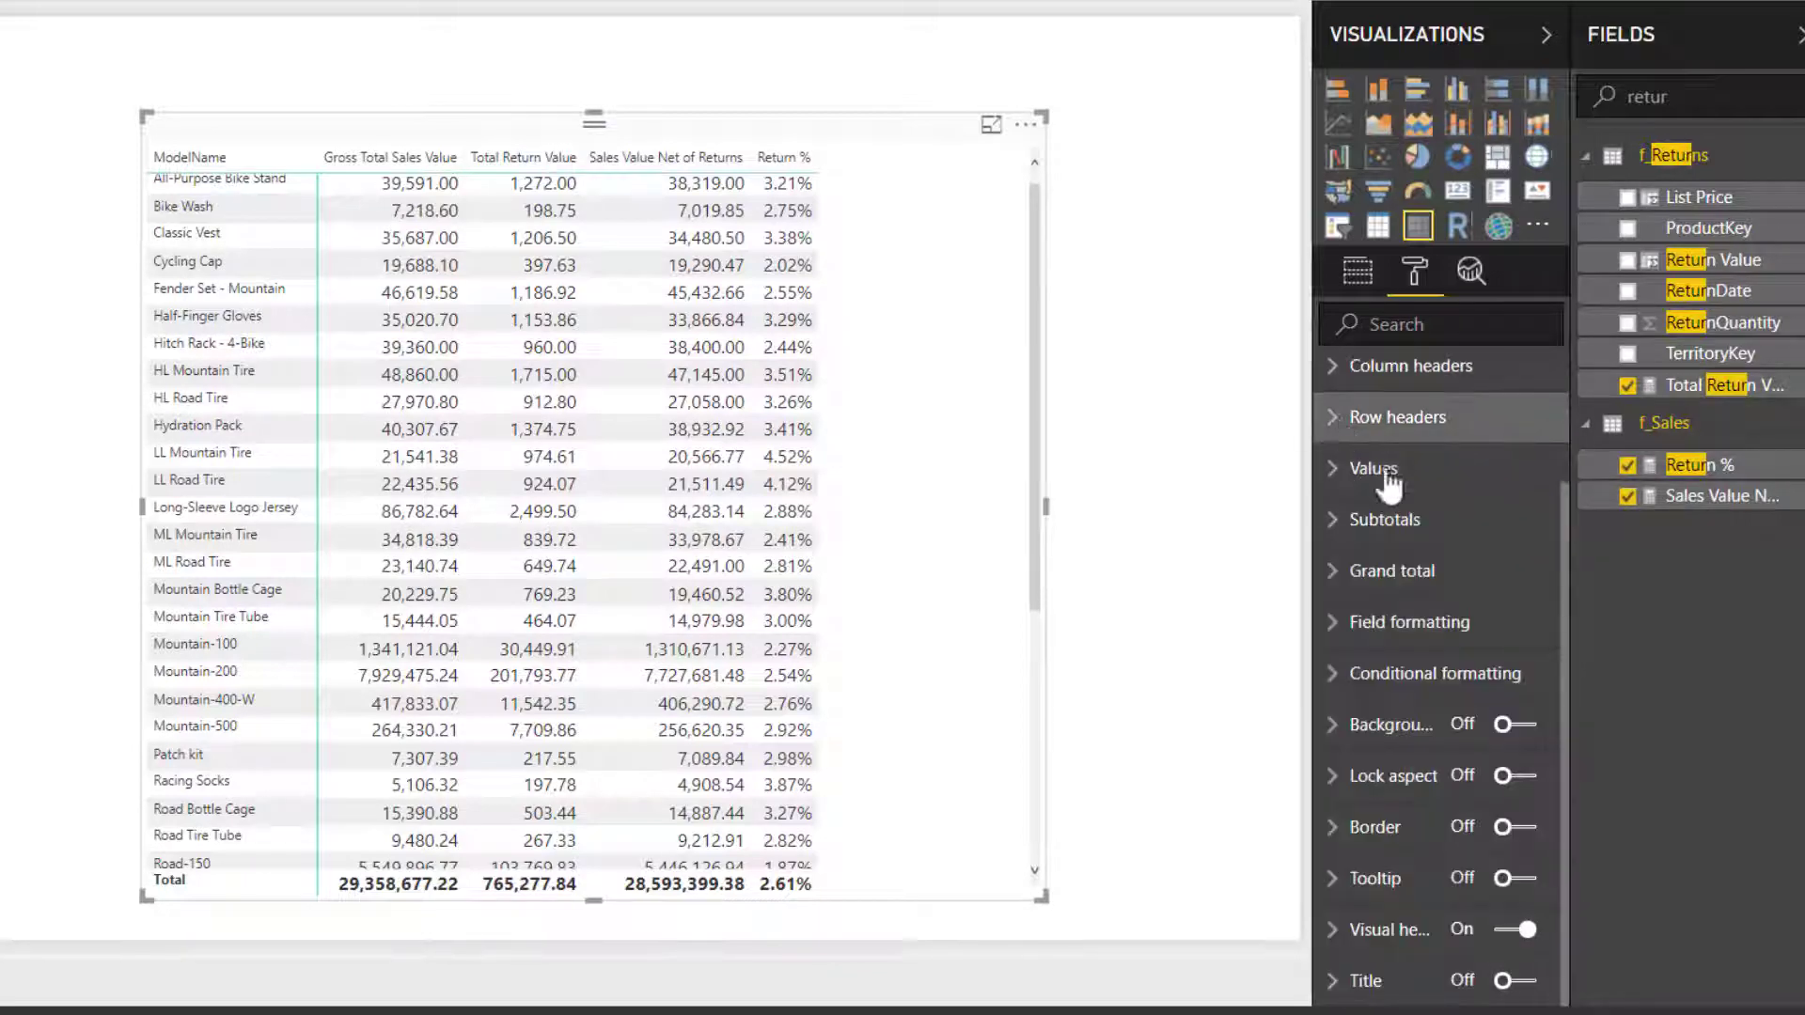
- Increase the text size of the matrix row headers to match the values
{"action": "left_click", "coordinate": [1389, 425]}
{"action": "scroll", "coordinate": [1400, 451], "scroll_direction": "down", "scroll_amount": 5}
{"action": "left_click", "coordinate": [1418, 453]}
{"action": "left_click", "coordinate": [1417, 453]}
{"action": "left_click", "coordinate": [1417, 453]}
{"action": "scroll", "coordinate": [1410, 451], "scroll_direction": "up", "scroll_amount": 6}
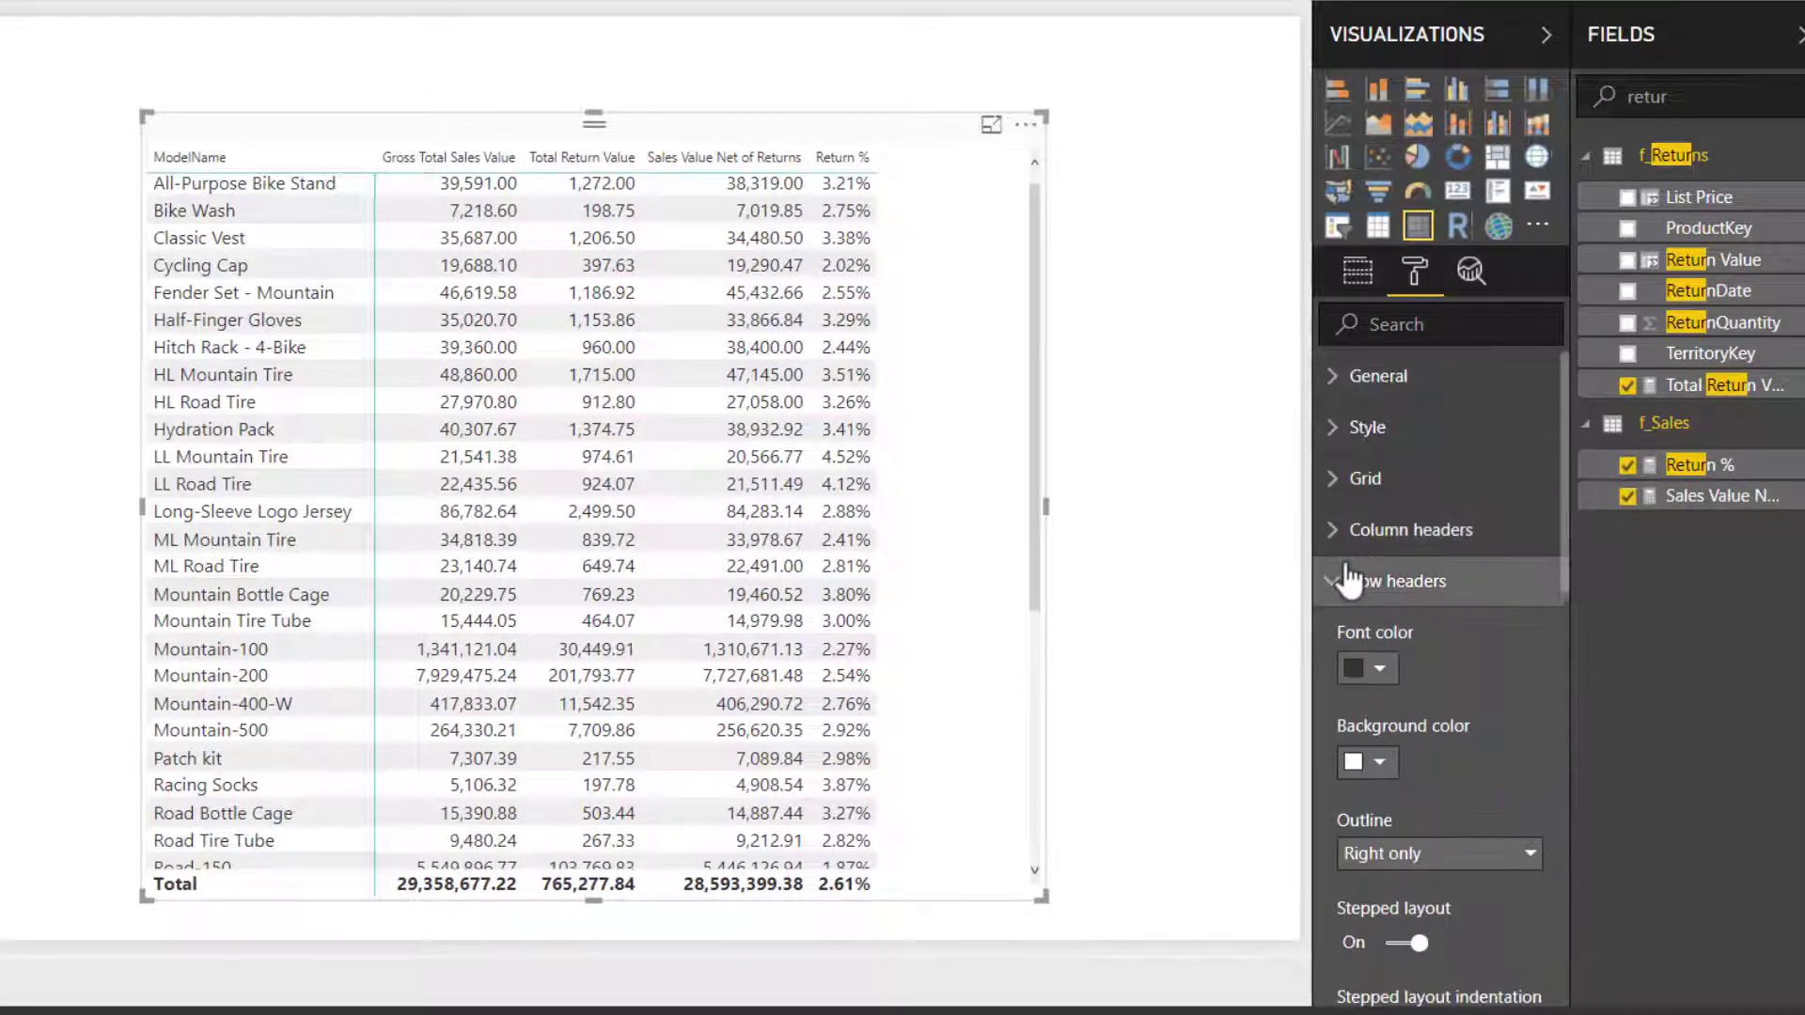
- Increase the text size of the matrix column headers and enlarge the visual so all columns fit
{"action": "left_click", "coordinate": [1347, 579]}
{"action": "left_click", "coordinate": [1410, 529]}
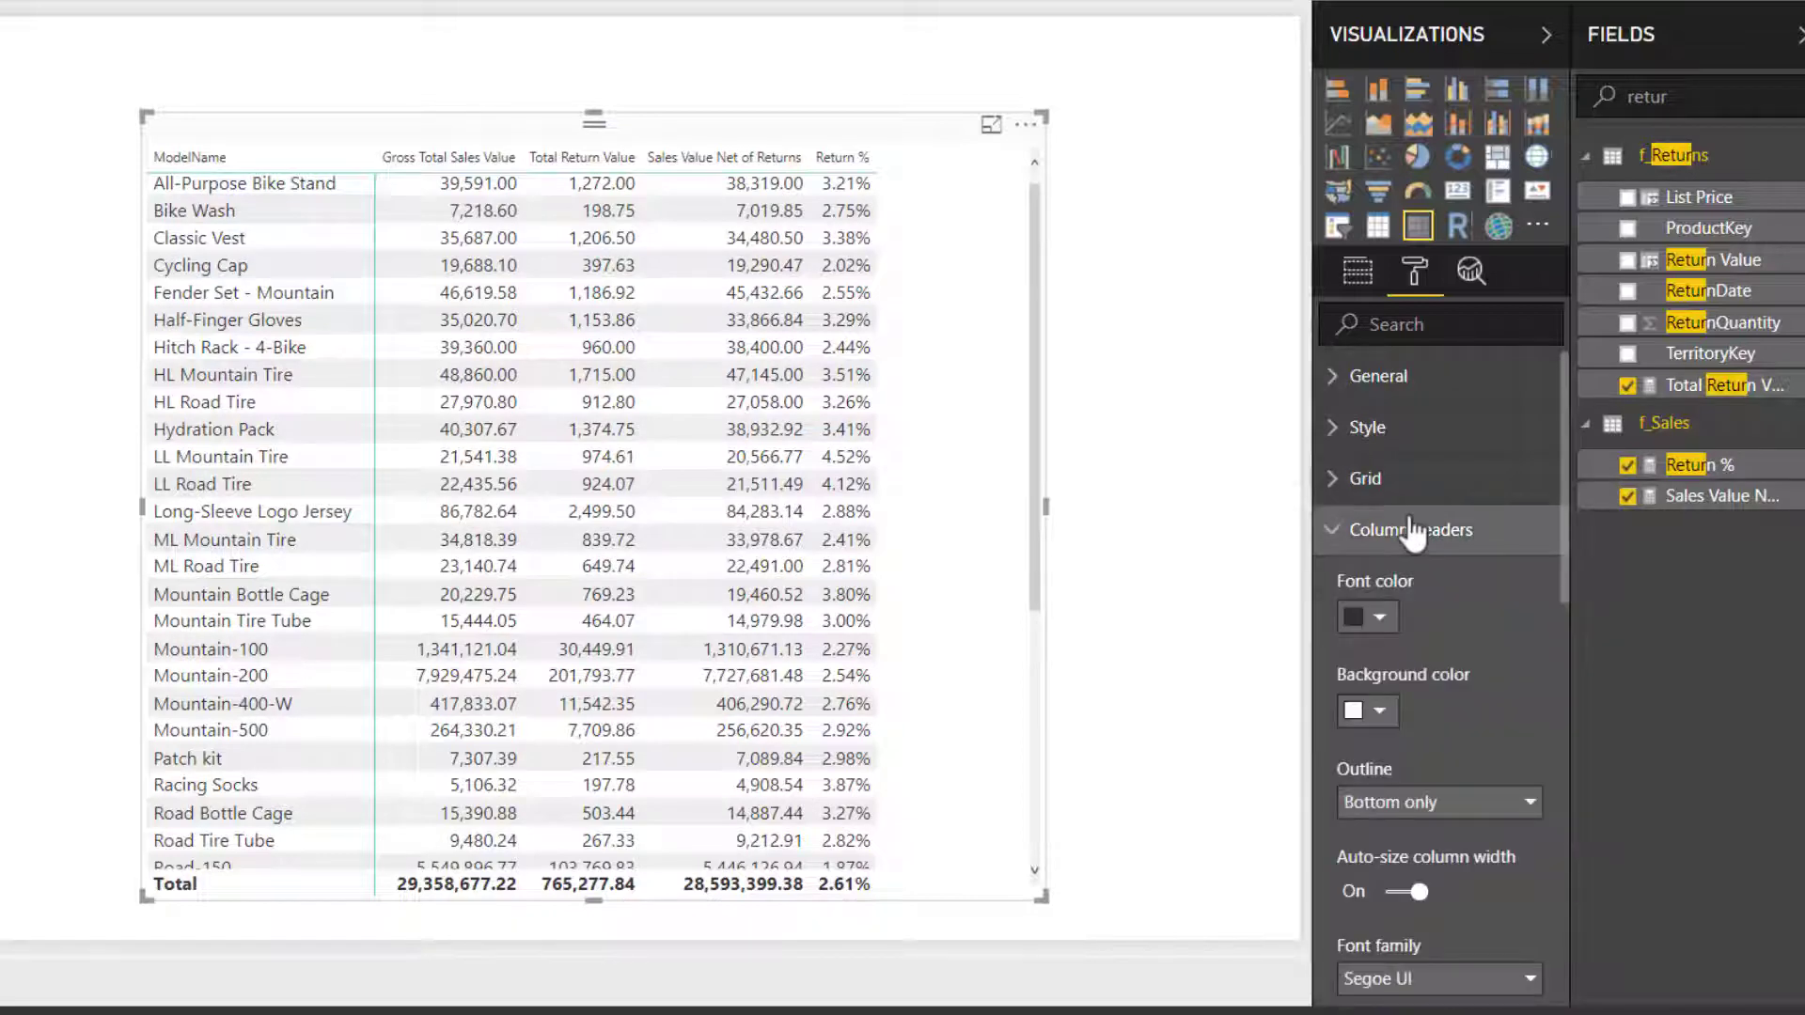
{"action": "scroll", "coordinate": [1412, 527], "scroll_direction": "down", "scroll_amount": 4}
{"action": "scroll", "coordinate": [1410, 527], "scroll_direction": "up", "scroll_amount": 1}
{"action": "left_click", "coordinate": [1419, 491]}
{"action": "left_click", "coordinate": [1419, 491]}
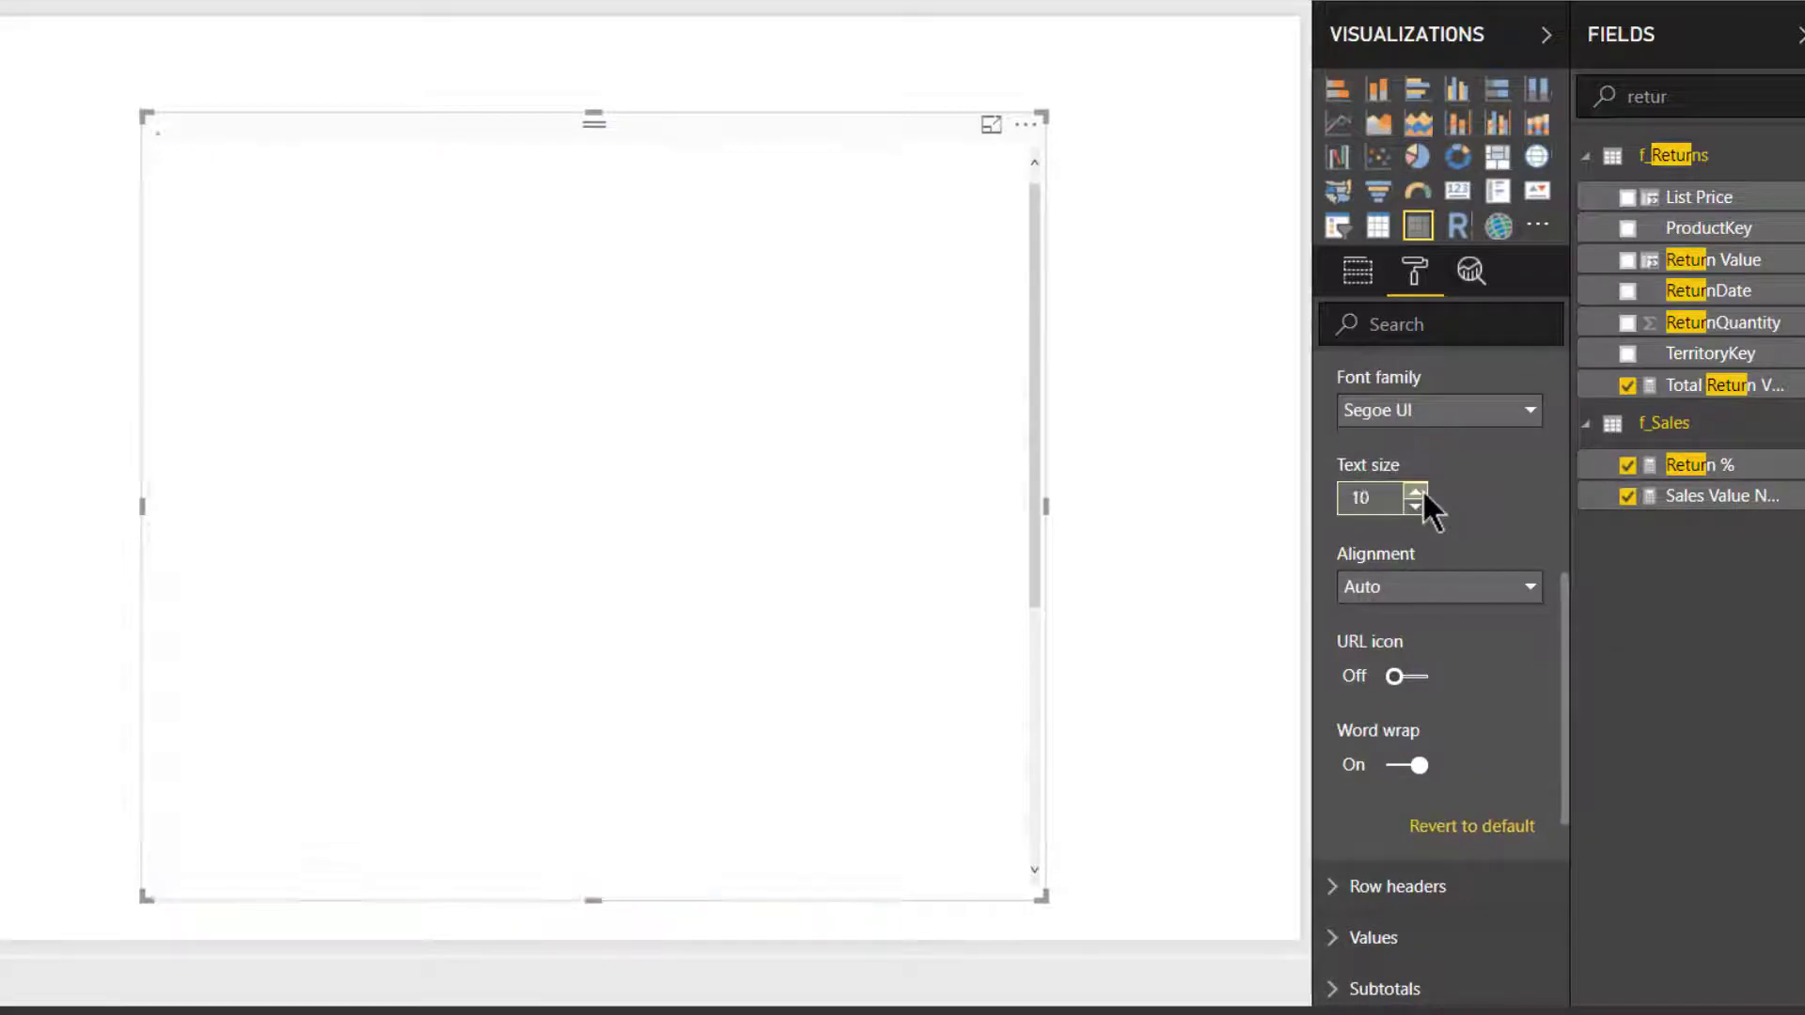
{"action": "left_click", "coordinate": [1113, 911]}
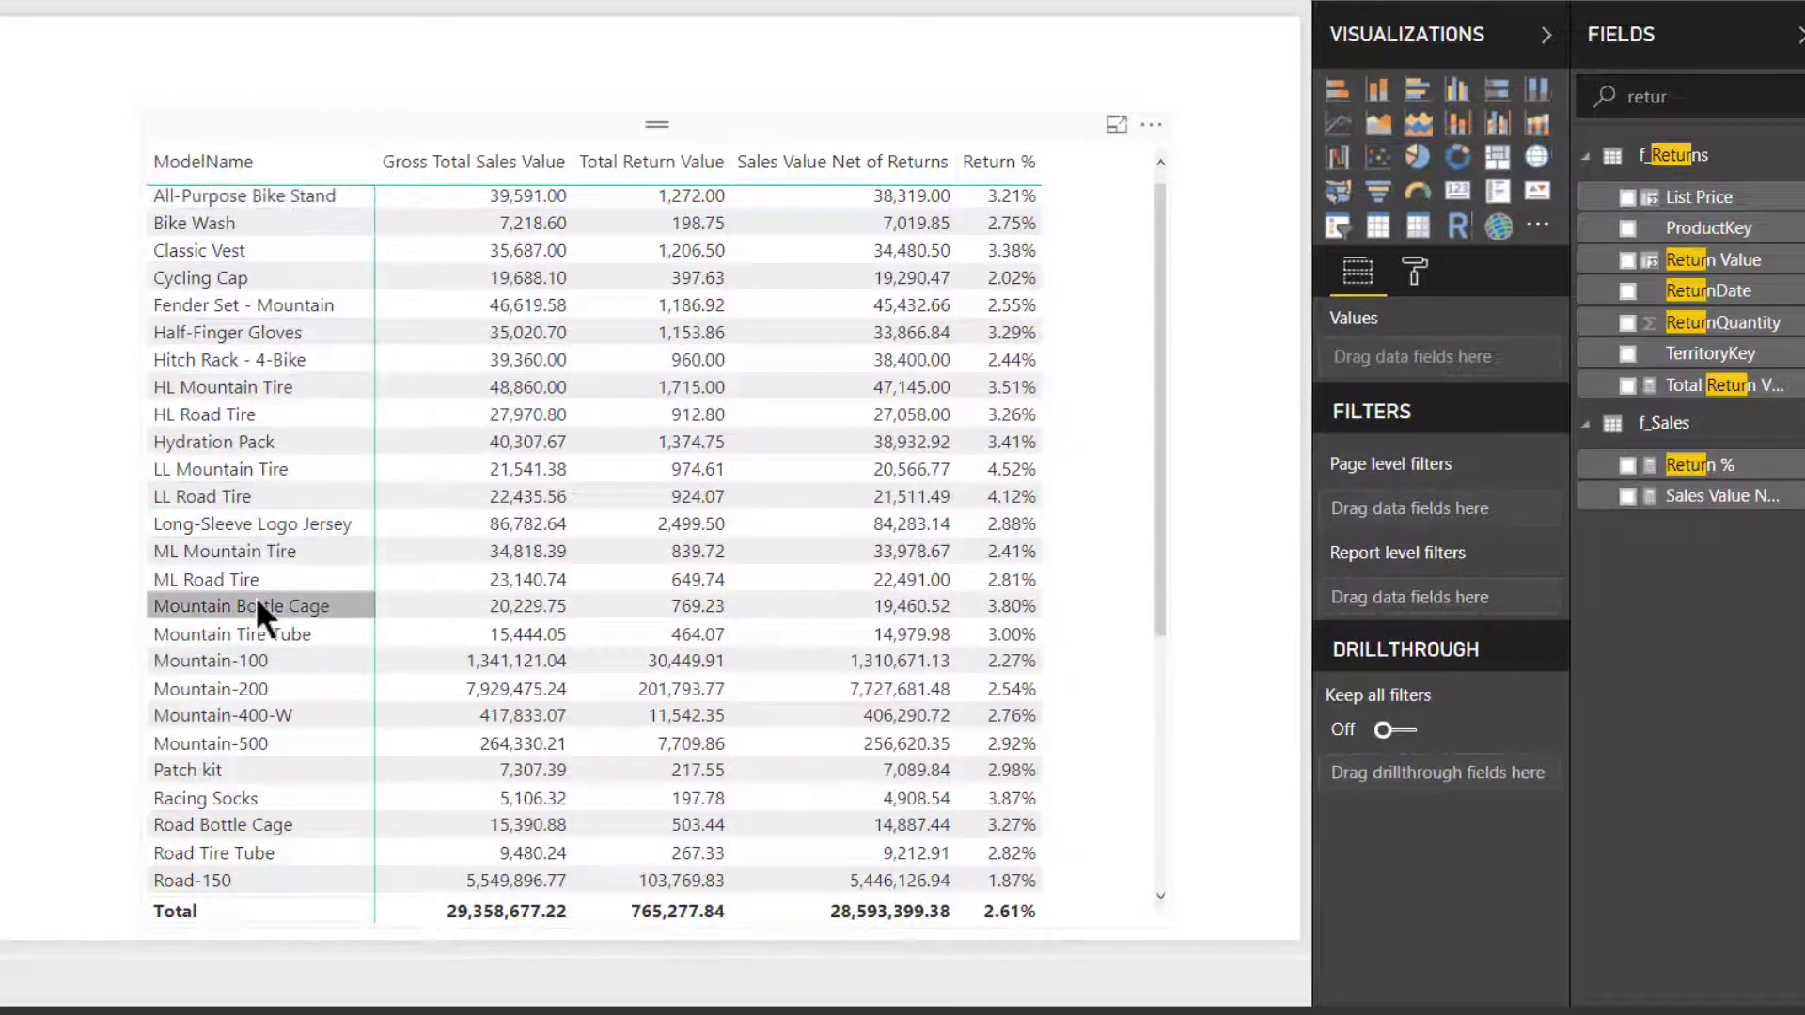
- Clear the field search and replace ModelName in the matrix rows with EnglishProductCategoryName from dim_Category
{"action": "left_click_drag", "start_coordinate": [1677, 97], "coordinate": [1595, 102]}
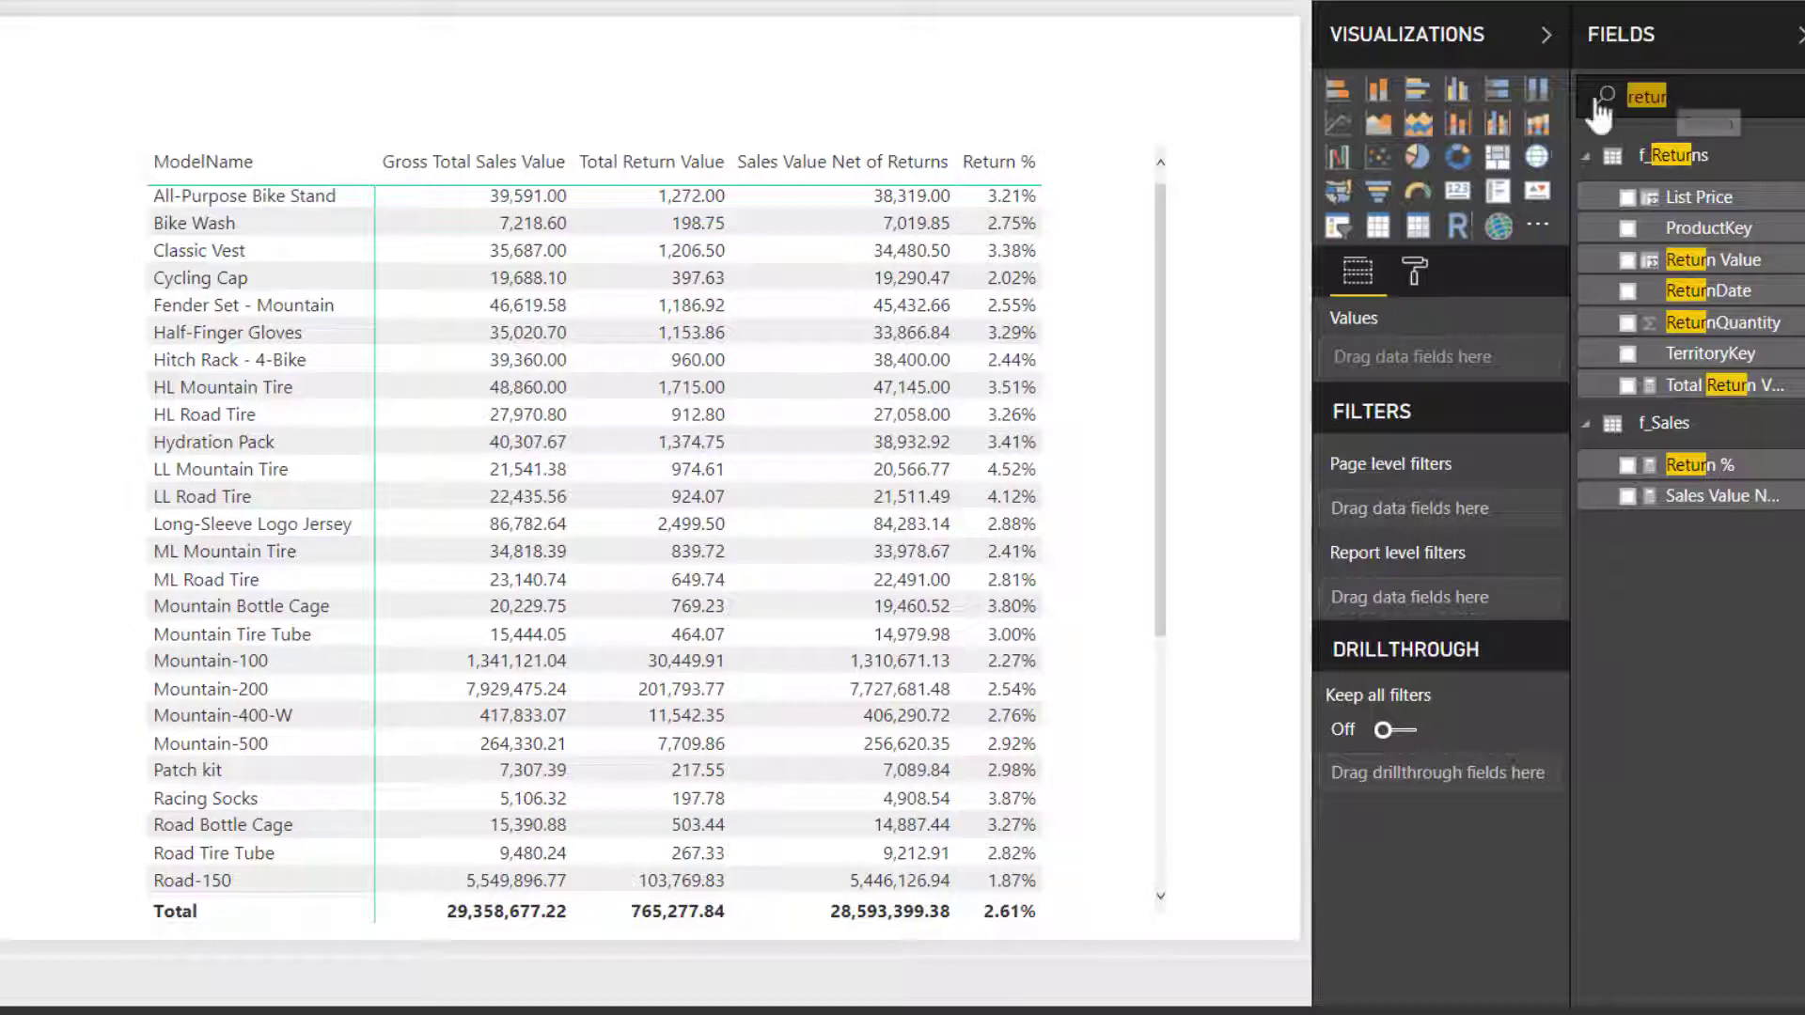
{"action": "key", "text": "BackSpace"}
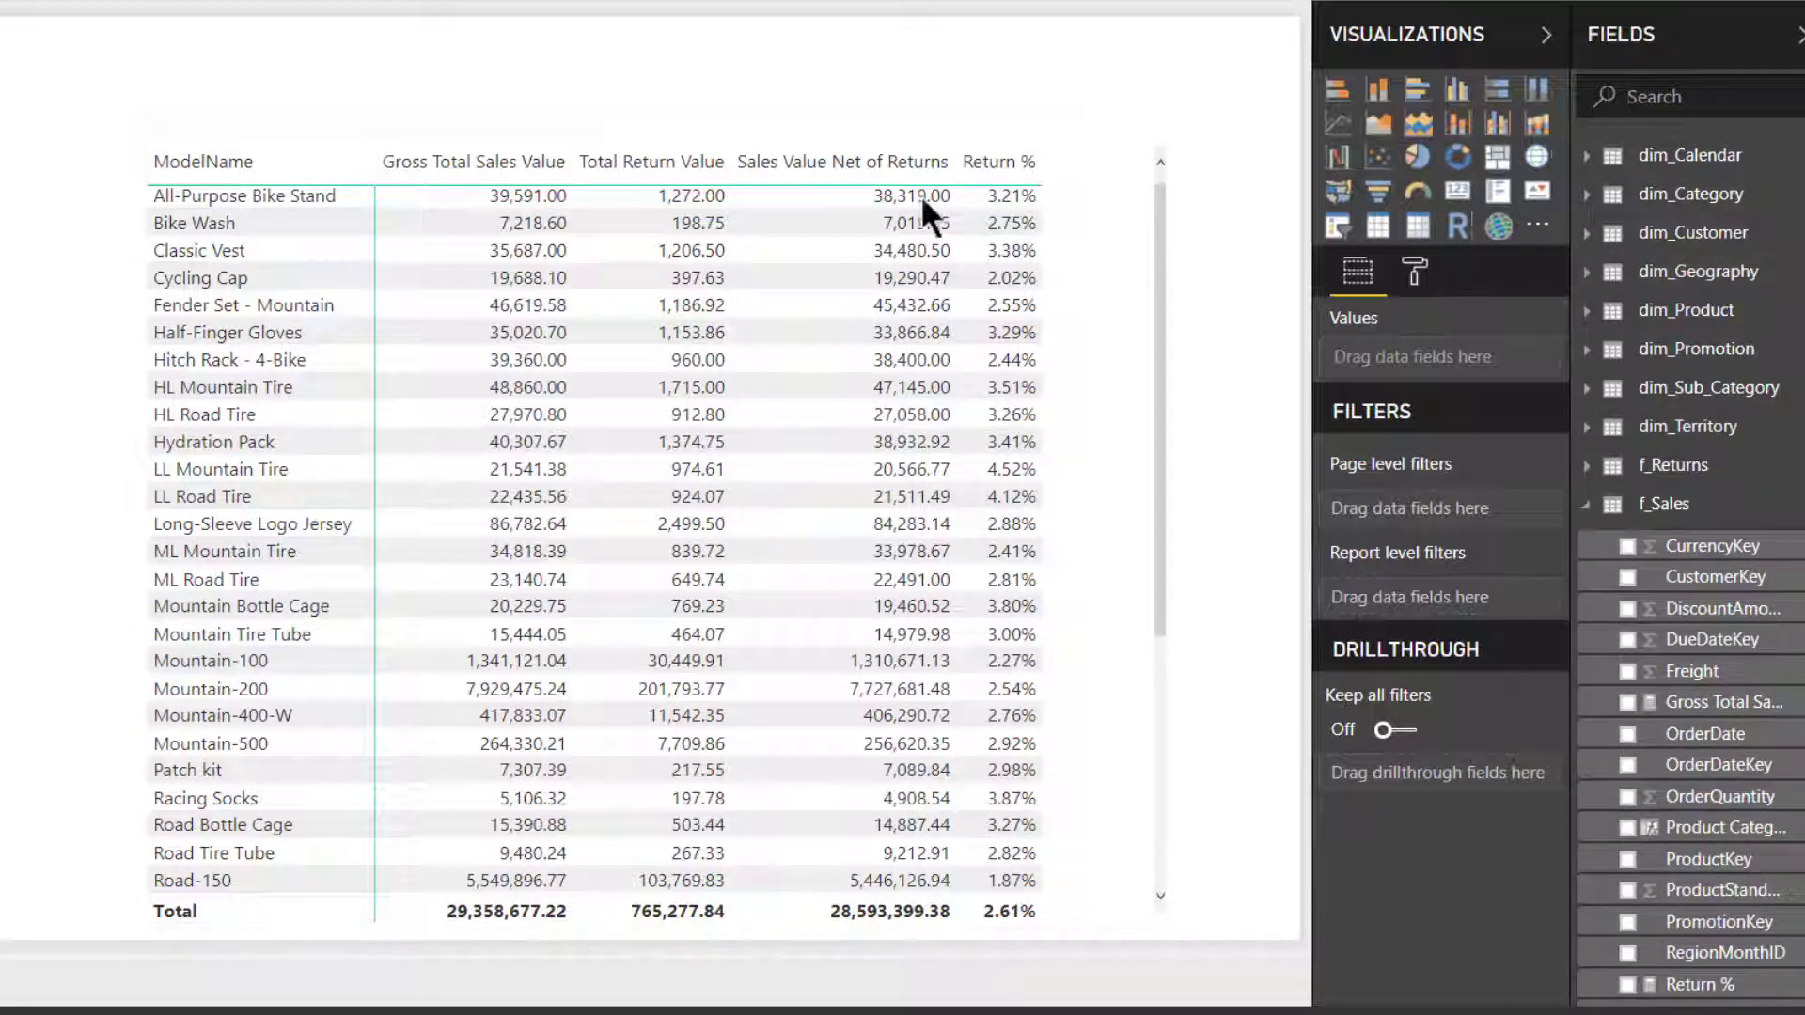
{"action": "left_click", "coordinate": [928, 136]}
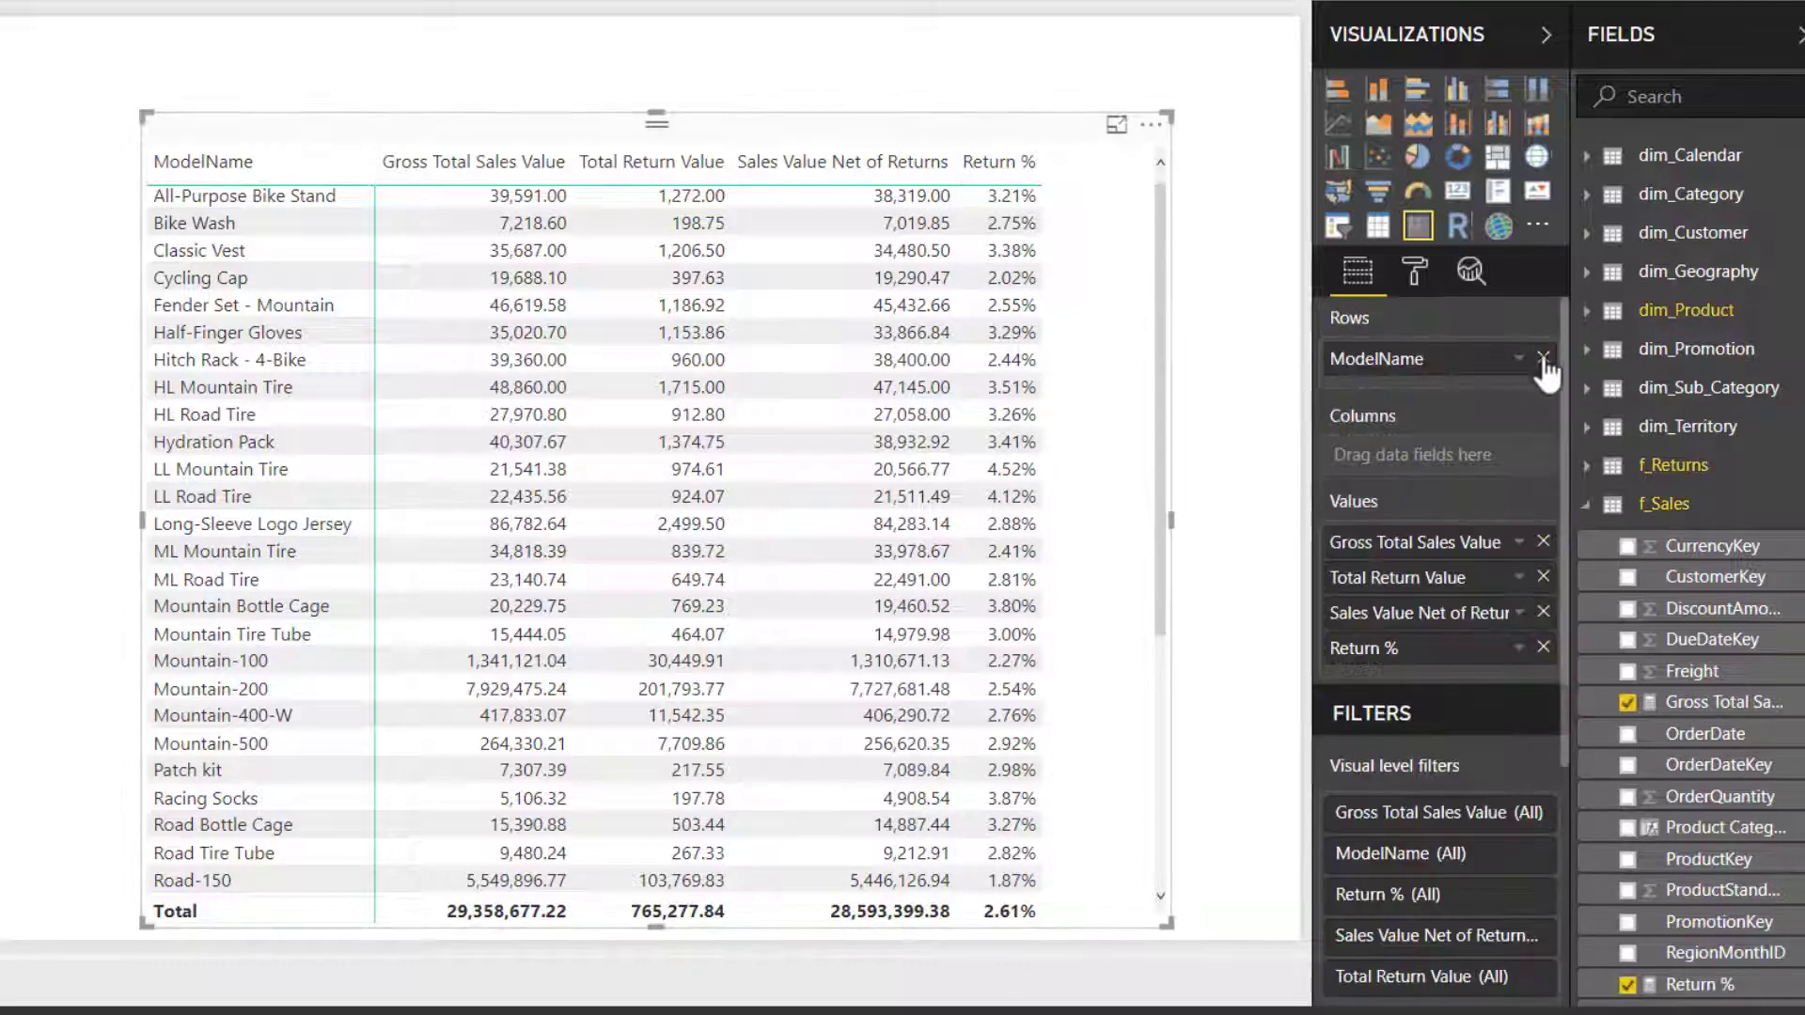
{"action": "left_click", "coordinate": [1543, 357]}
{"action": "left_click", "coordinate": [1588, 195]}
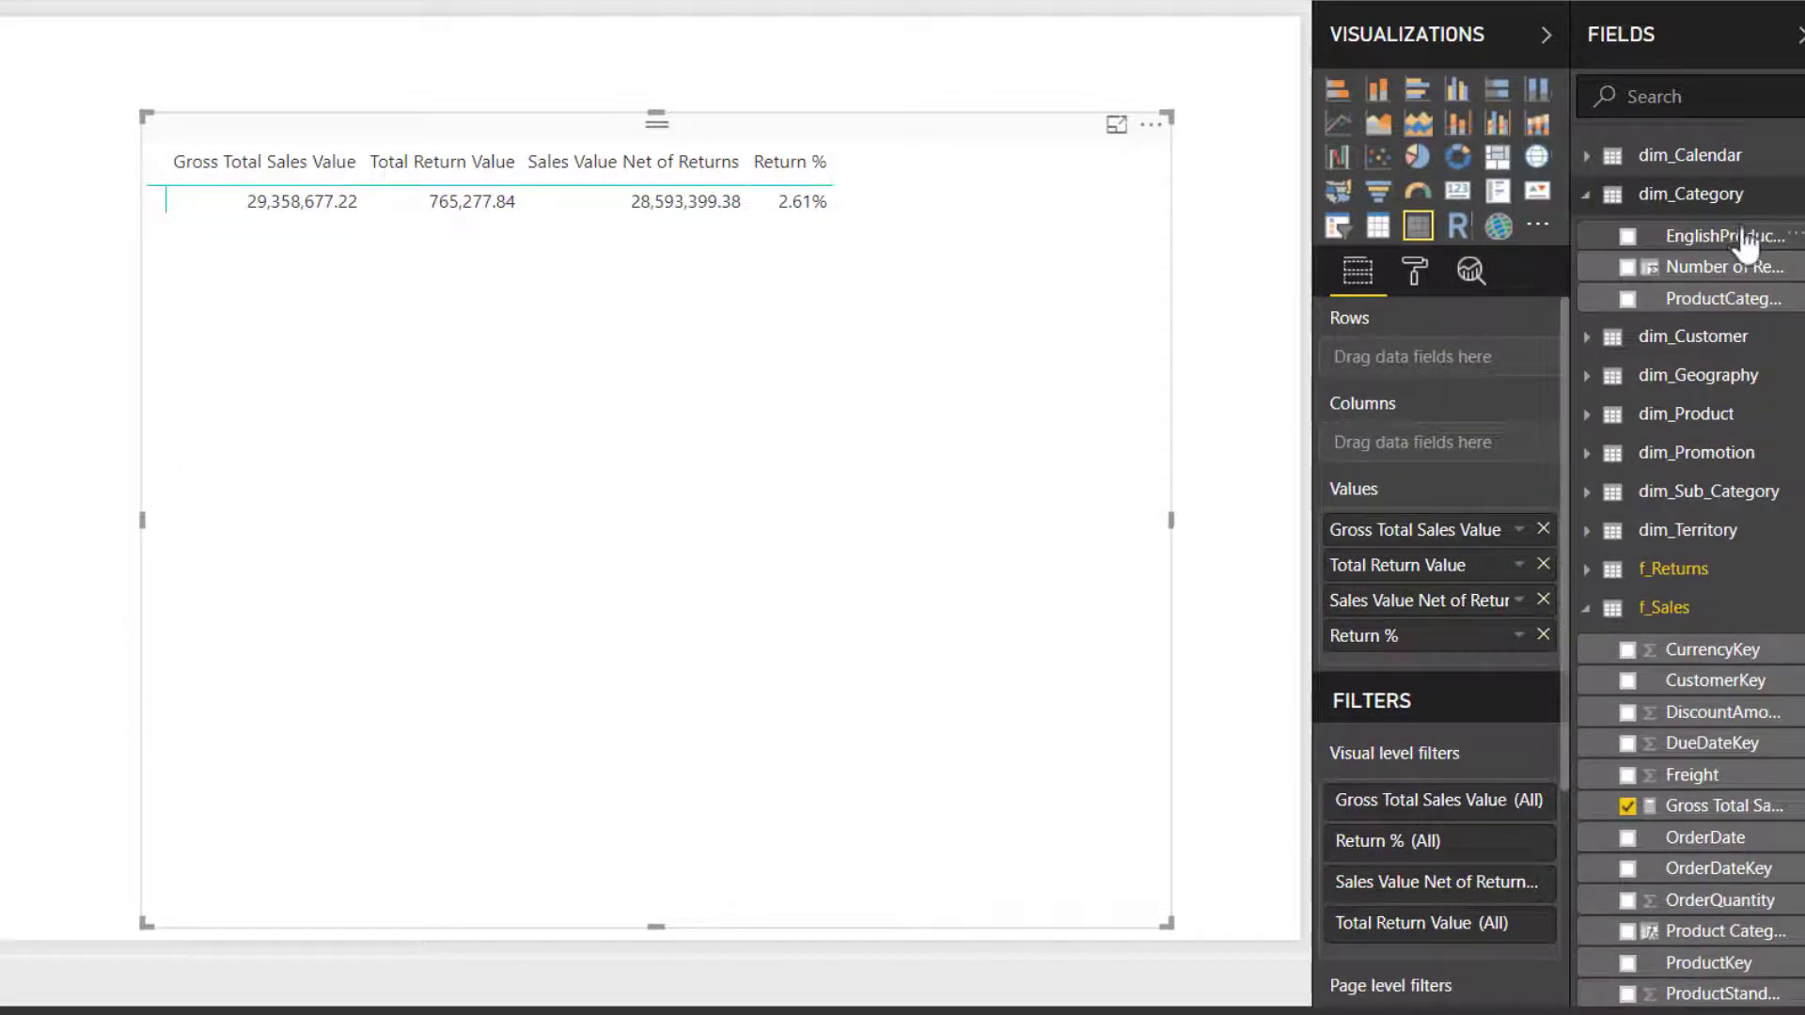
{"action": "left_click_drag", "start_coordinate": [1746, 252], "coordinate": [1478, 369]}
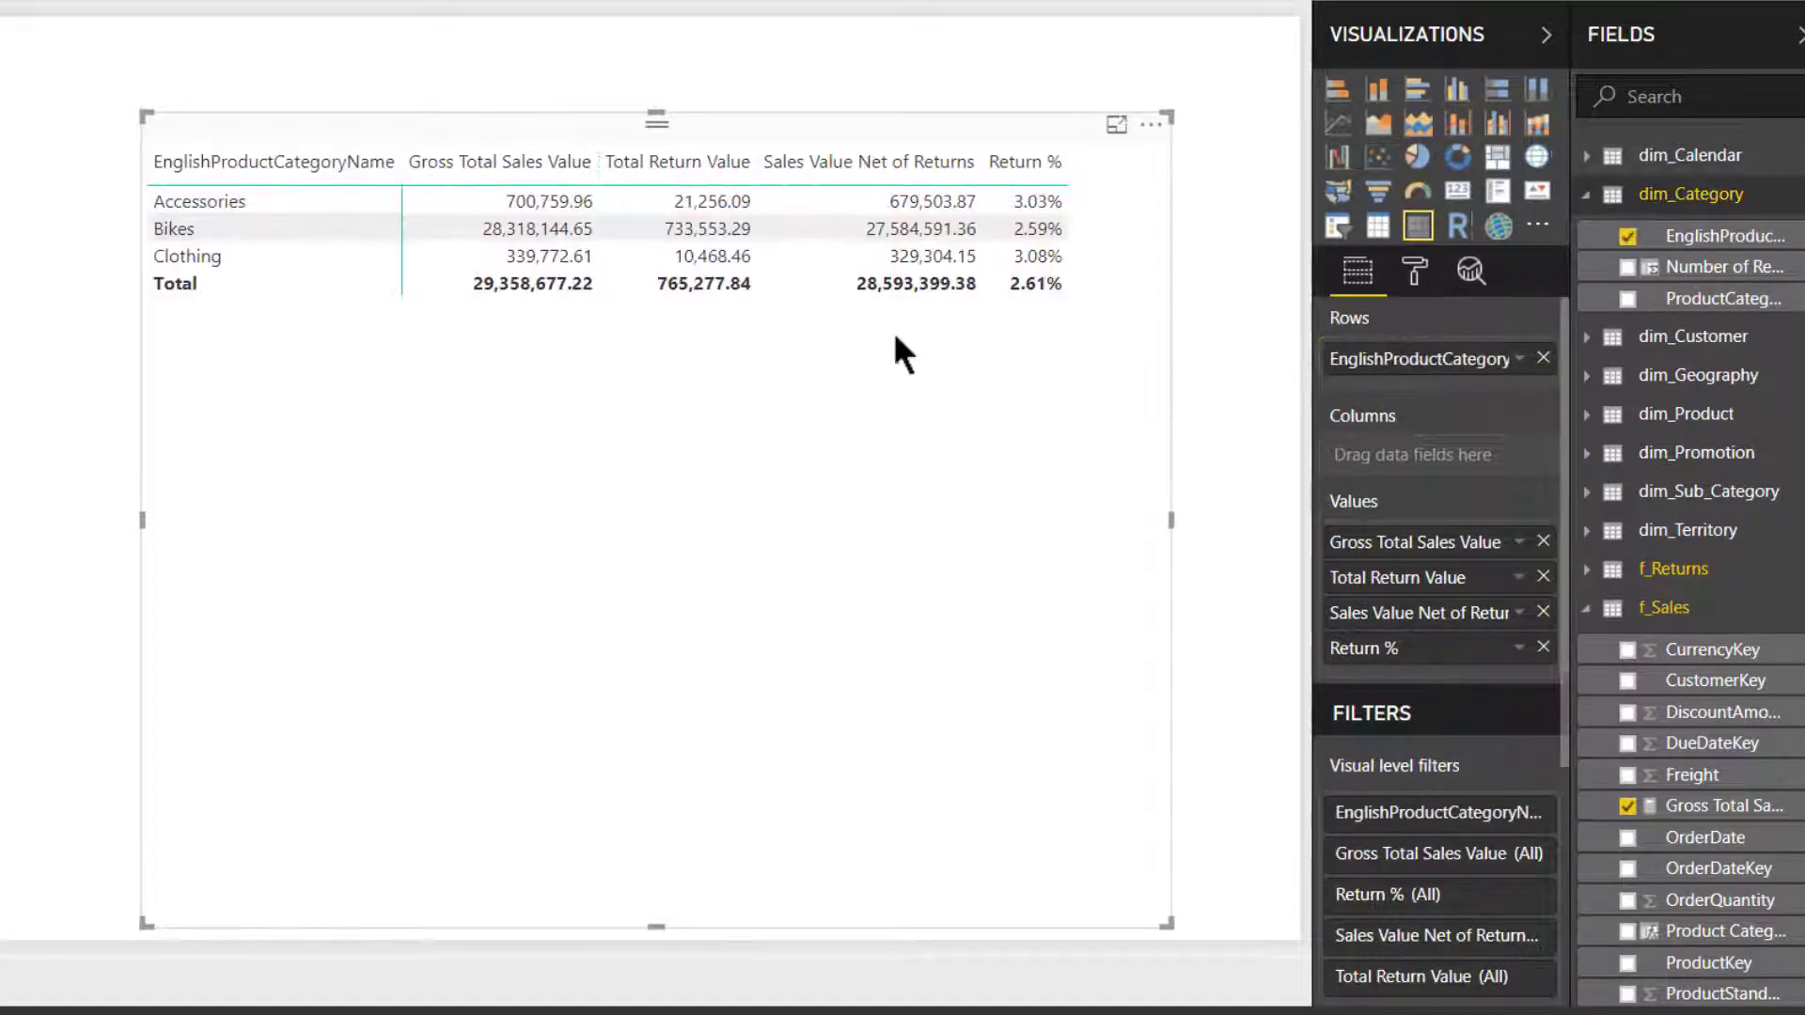